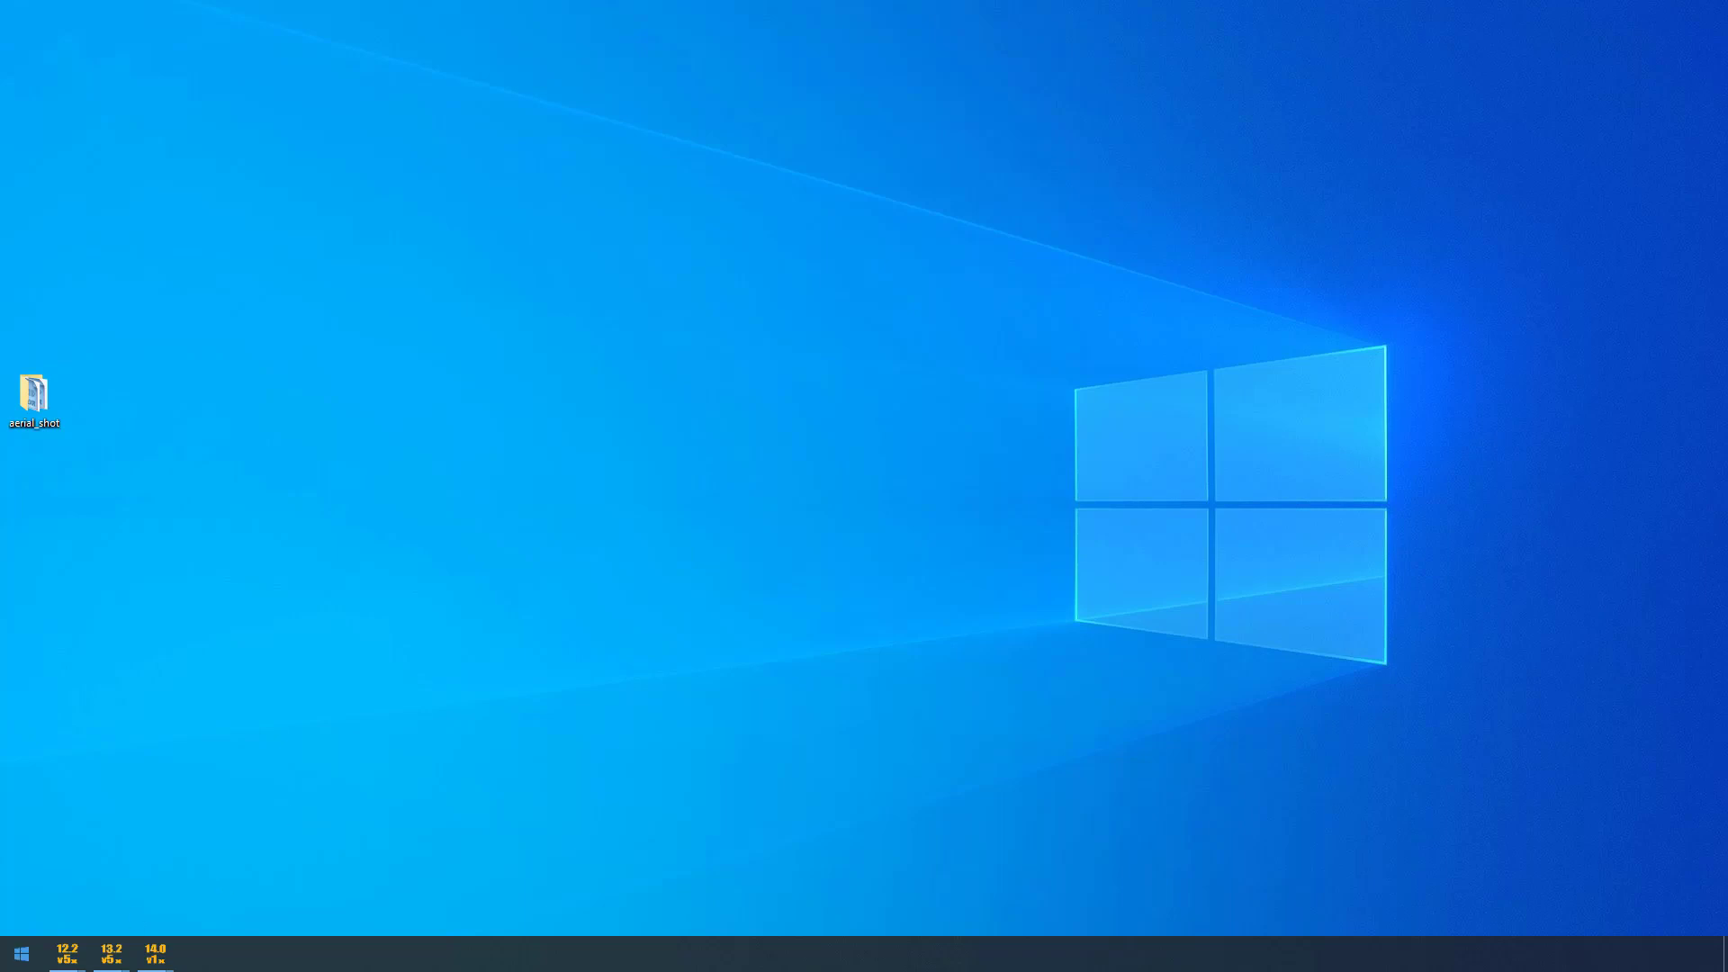
Bring NukeX 12.2 forward and load the aerial_shot folder into the Node Graph as Read1.
{"action": "mouse_move", "coordinate": [68, 954]}
{"action": "left_click", "coordinate": [259, 898]}
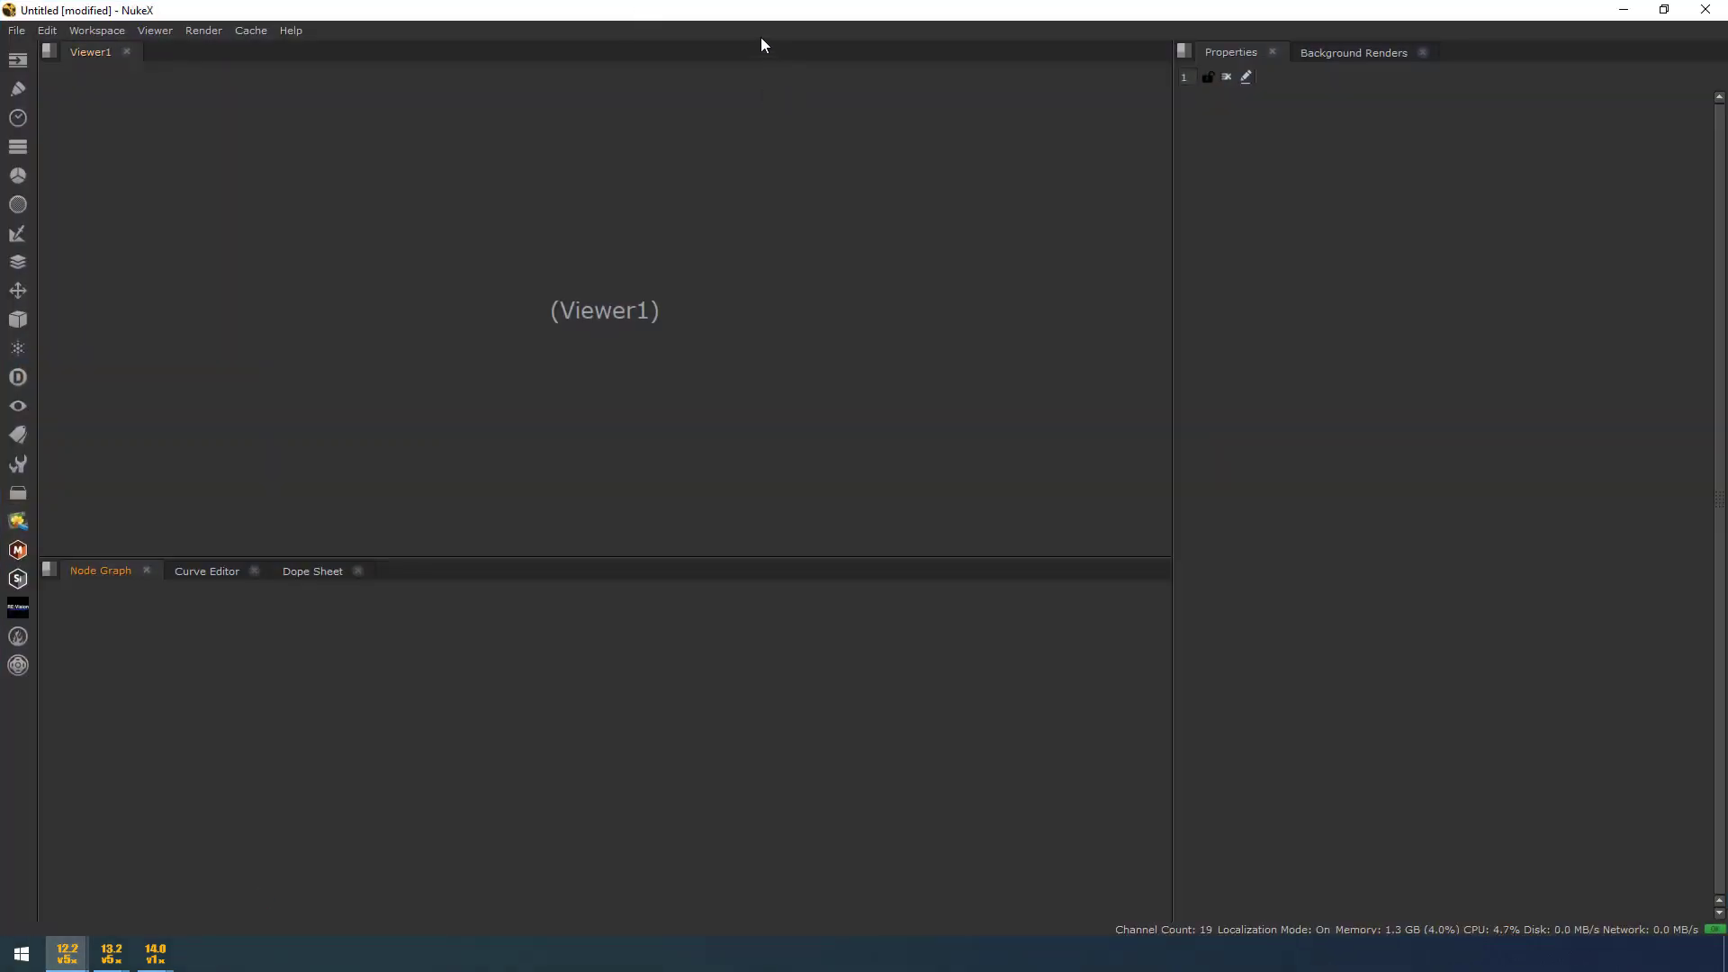
{"action": "double_click", "coordinate": [945, 36]}
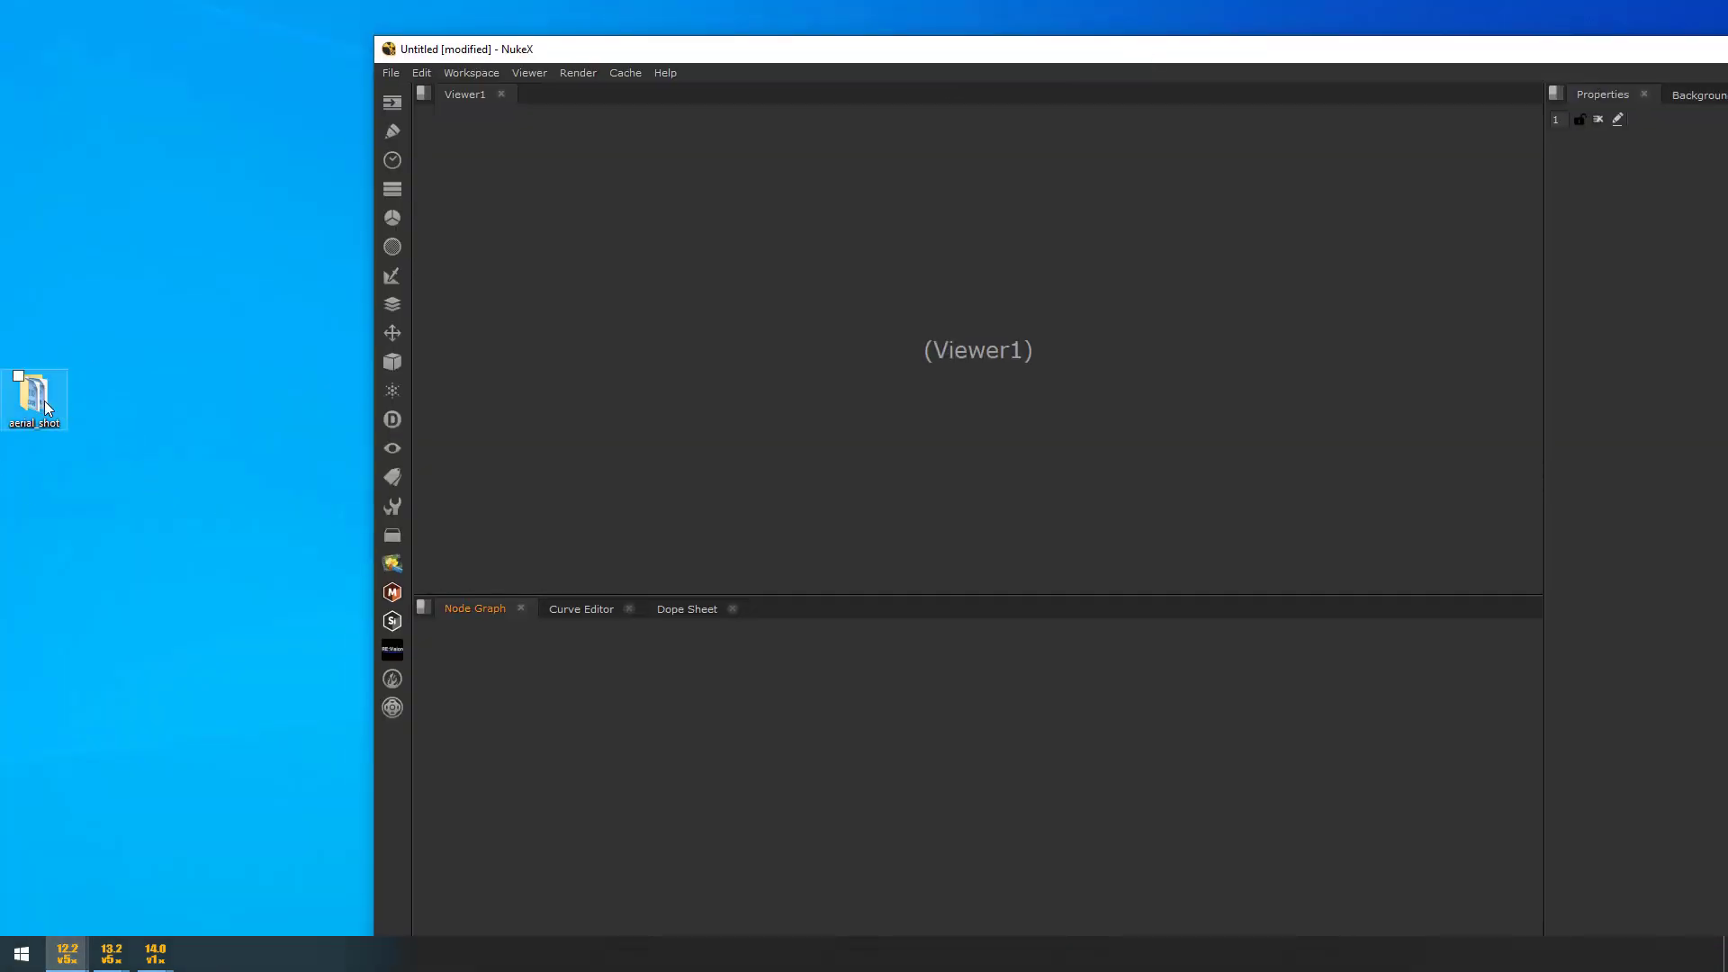
{"action": "left_click_drag", "start_coordinate": [34, 401], "coordinate": [837, 748]}
{"action": "left_click_drag", "start_coordinate": [1055, 44], "coordinate": [839, 3]}
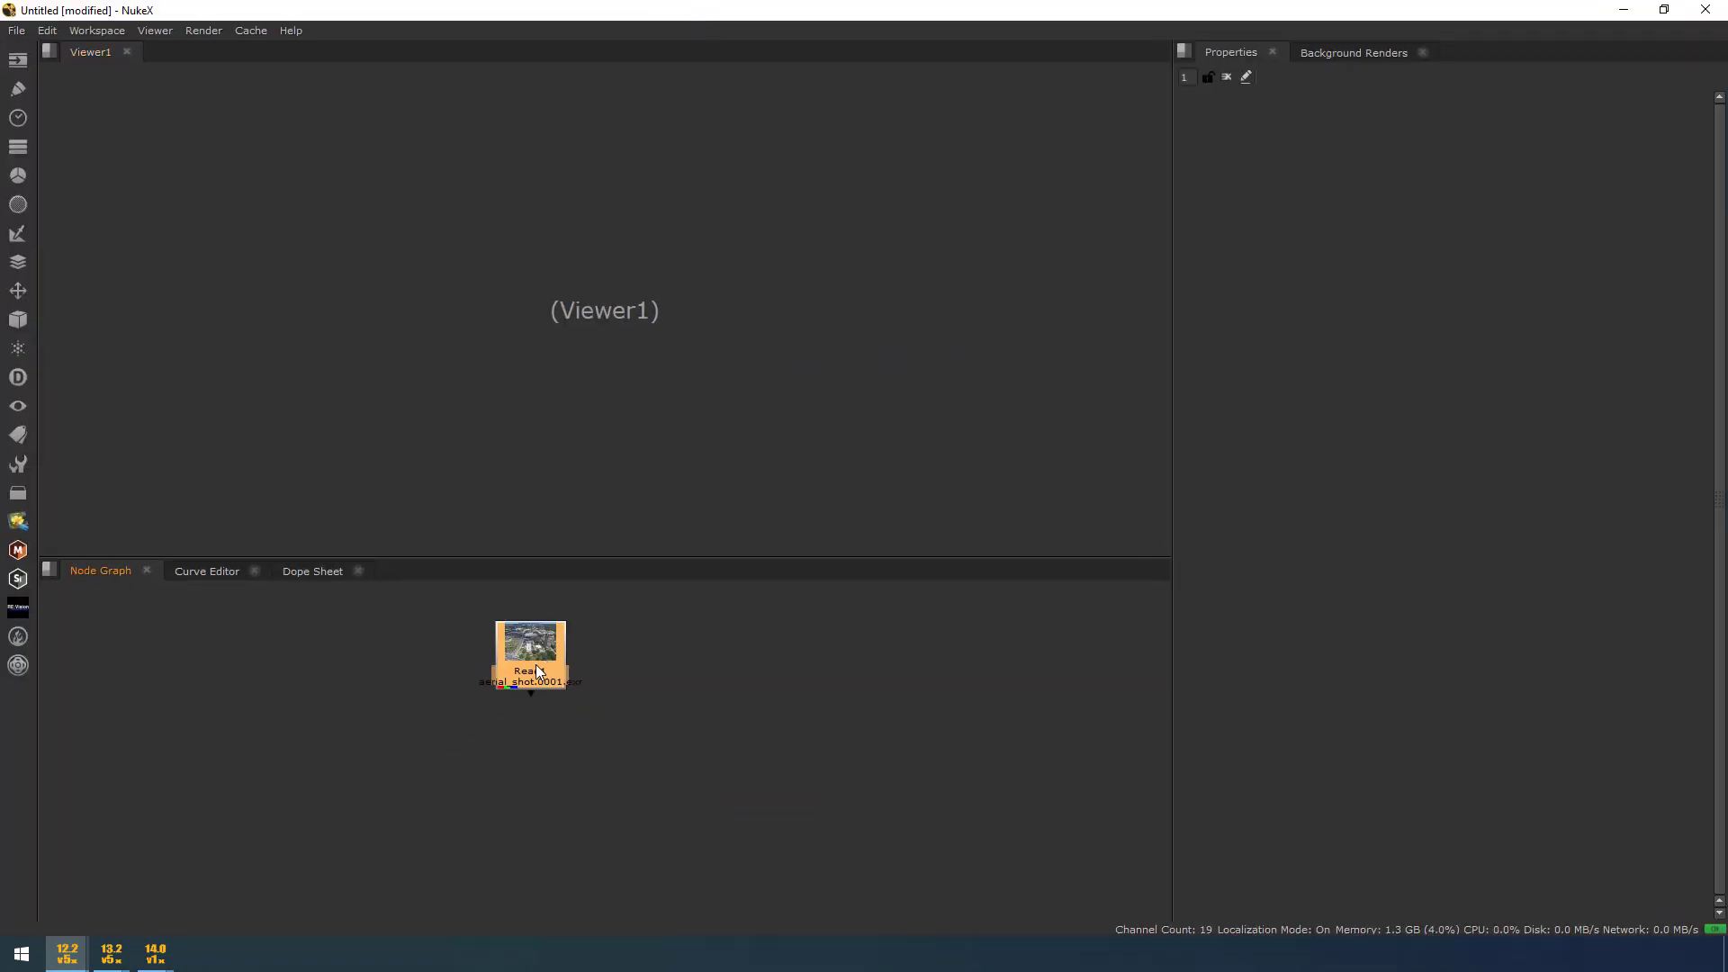
View Read1 in Viewer1, arrange the Viewer1 and Read1 nodes, and open Read1's properties.
{"action": "key", "text": "1"}
{"action": "scroll", "coordinate": [852, 194], "scroll_direction": "up", "scroll_amount": 1}
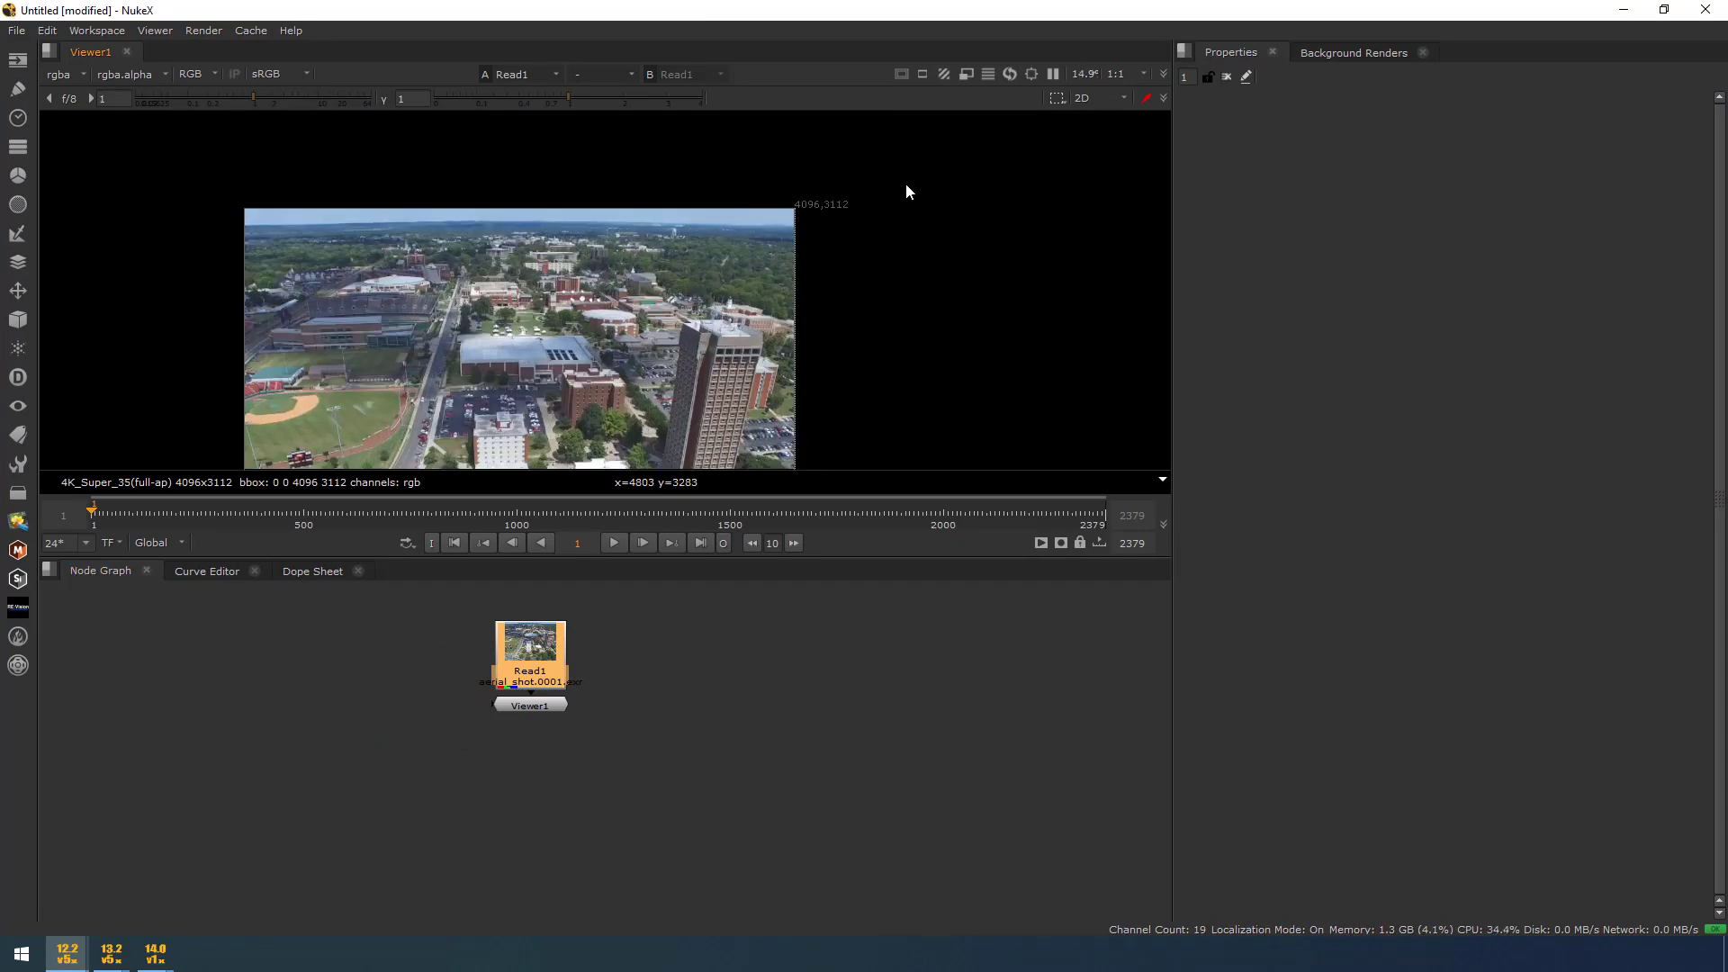
{"action": "left_click_drag", "start_coordinate": [526, 709], "coordinate": [379, 656]}
{"action": "left_click_drag", "start_coordinate": [535, 661], "coordinate": [551, 662]}
{"action": "double_click", "coordinate": [551, 662]}
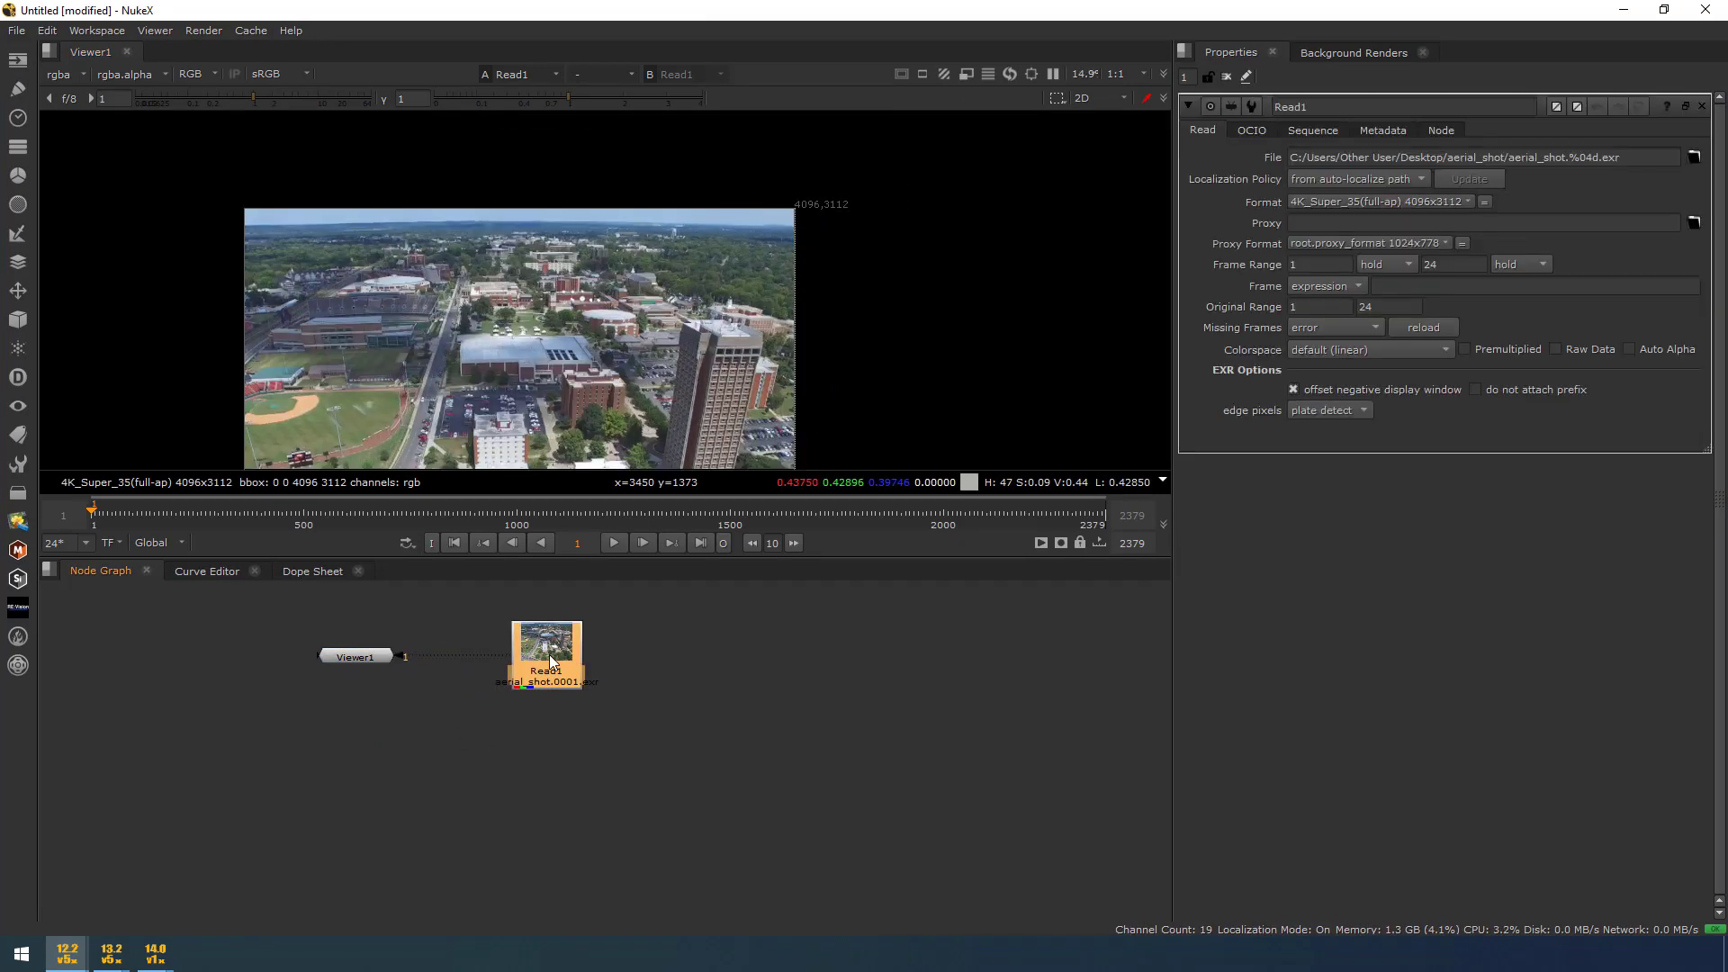
Add Write1 below Read1 and set its output file to render.mov on the Desktop.
{"action": "key", "text": "w"}
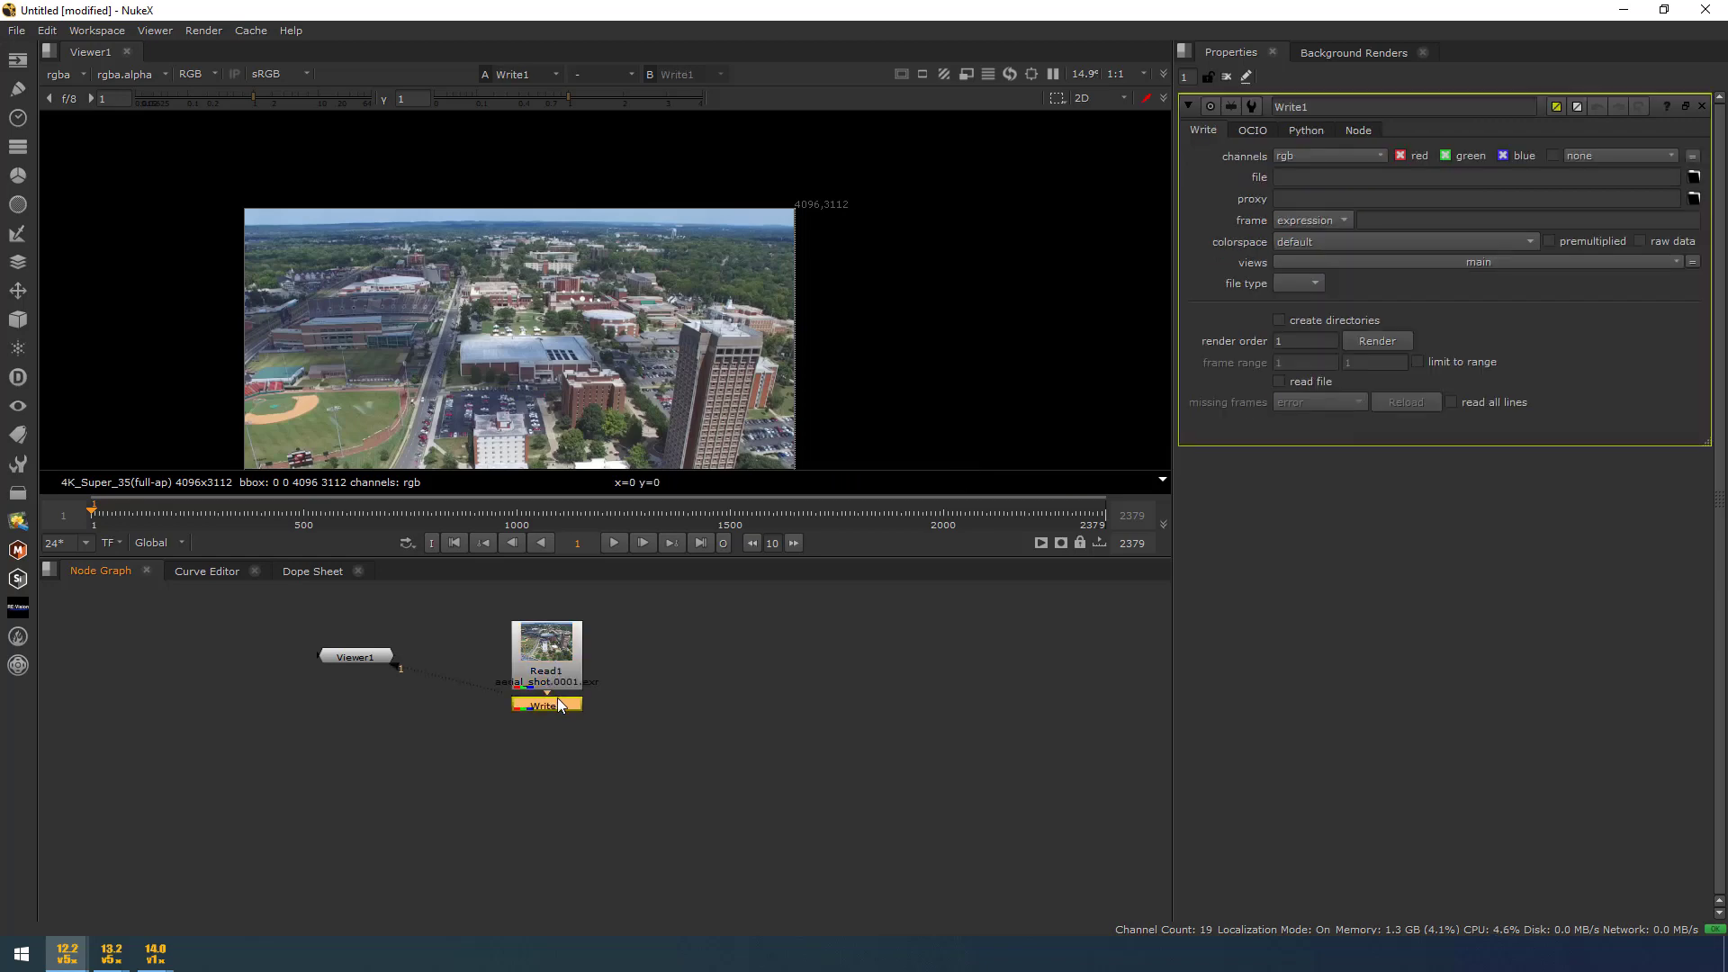
{"action": "left_click", "coordinate": [1693, 179]}
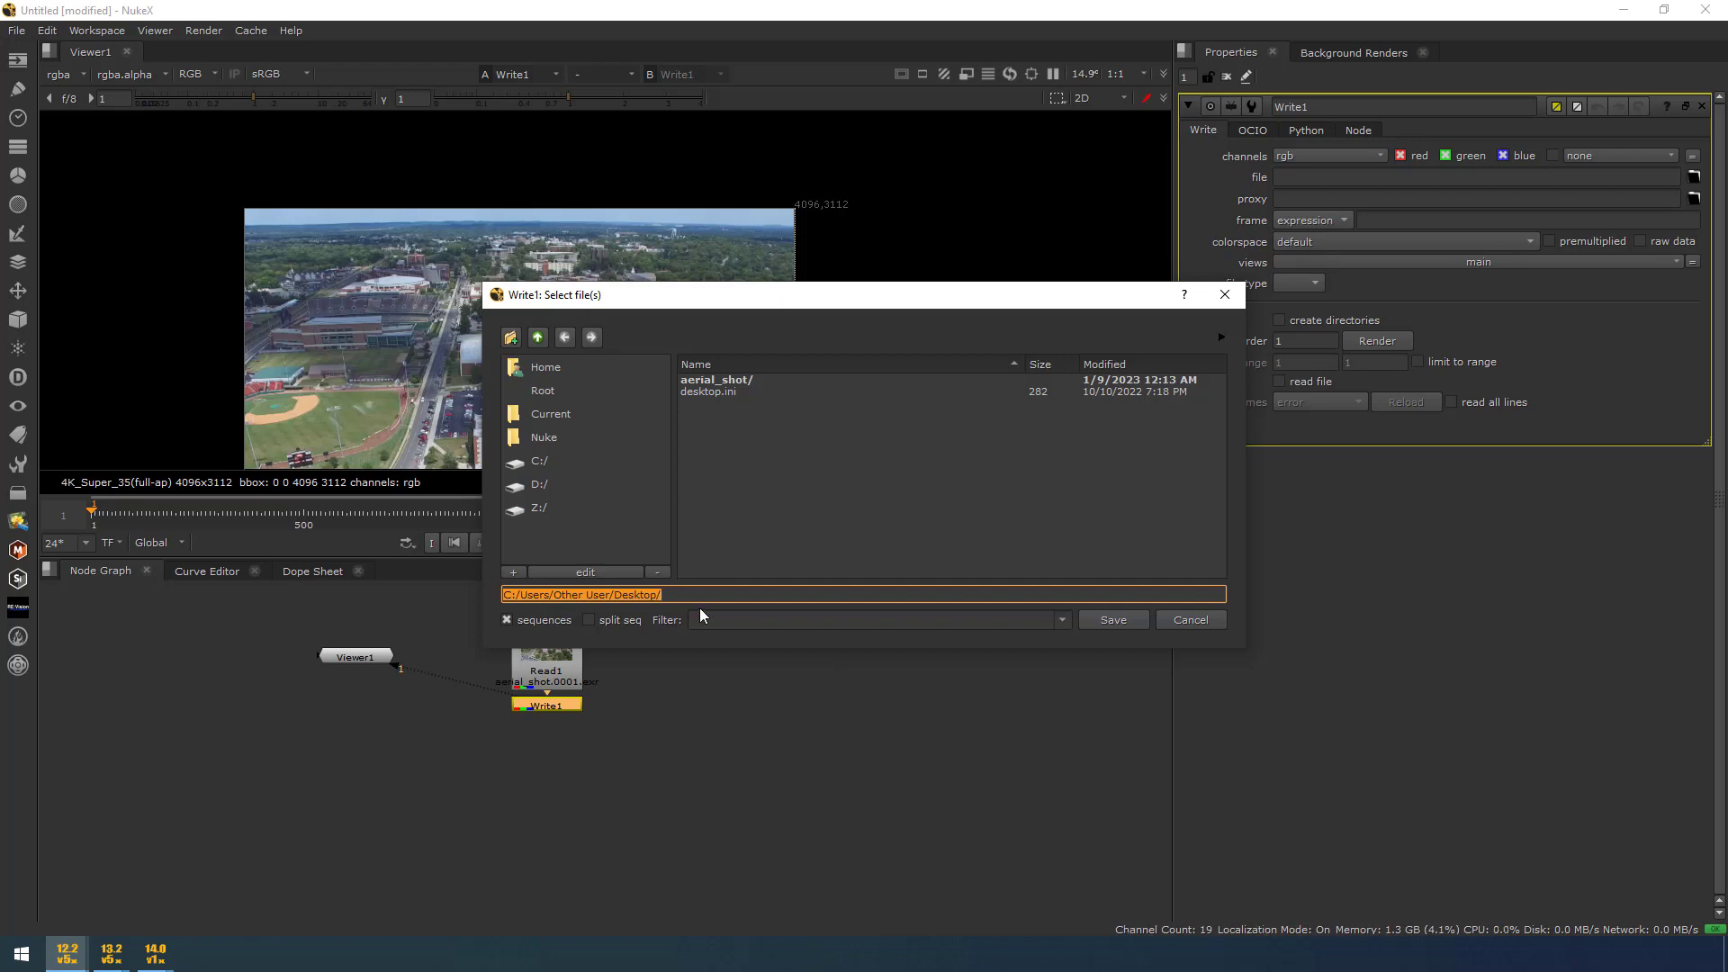
{"action": "left_click", "coordinate": [698, 599]}
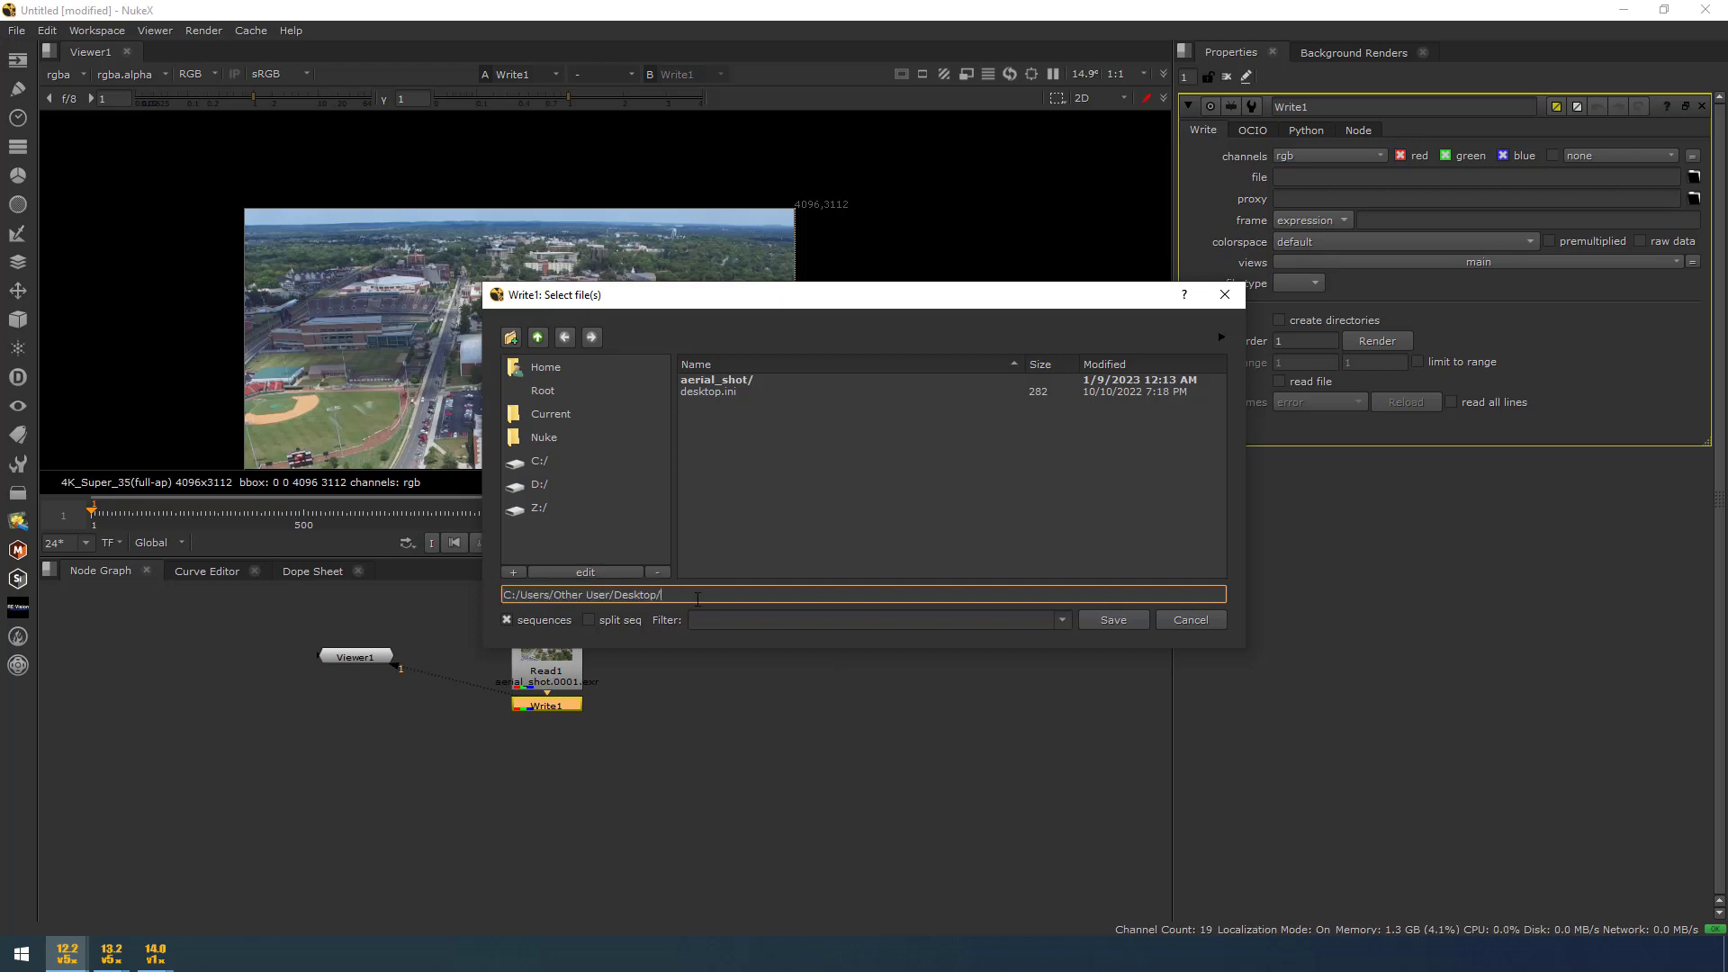
{"action": "type", "text": "render"}
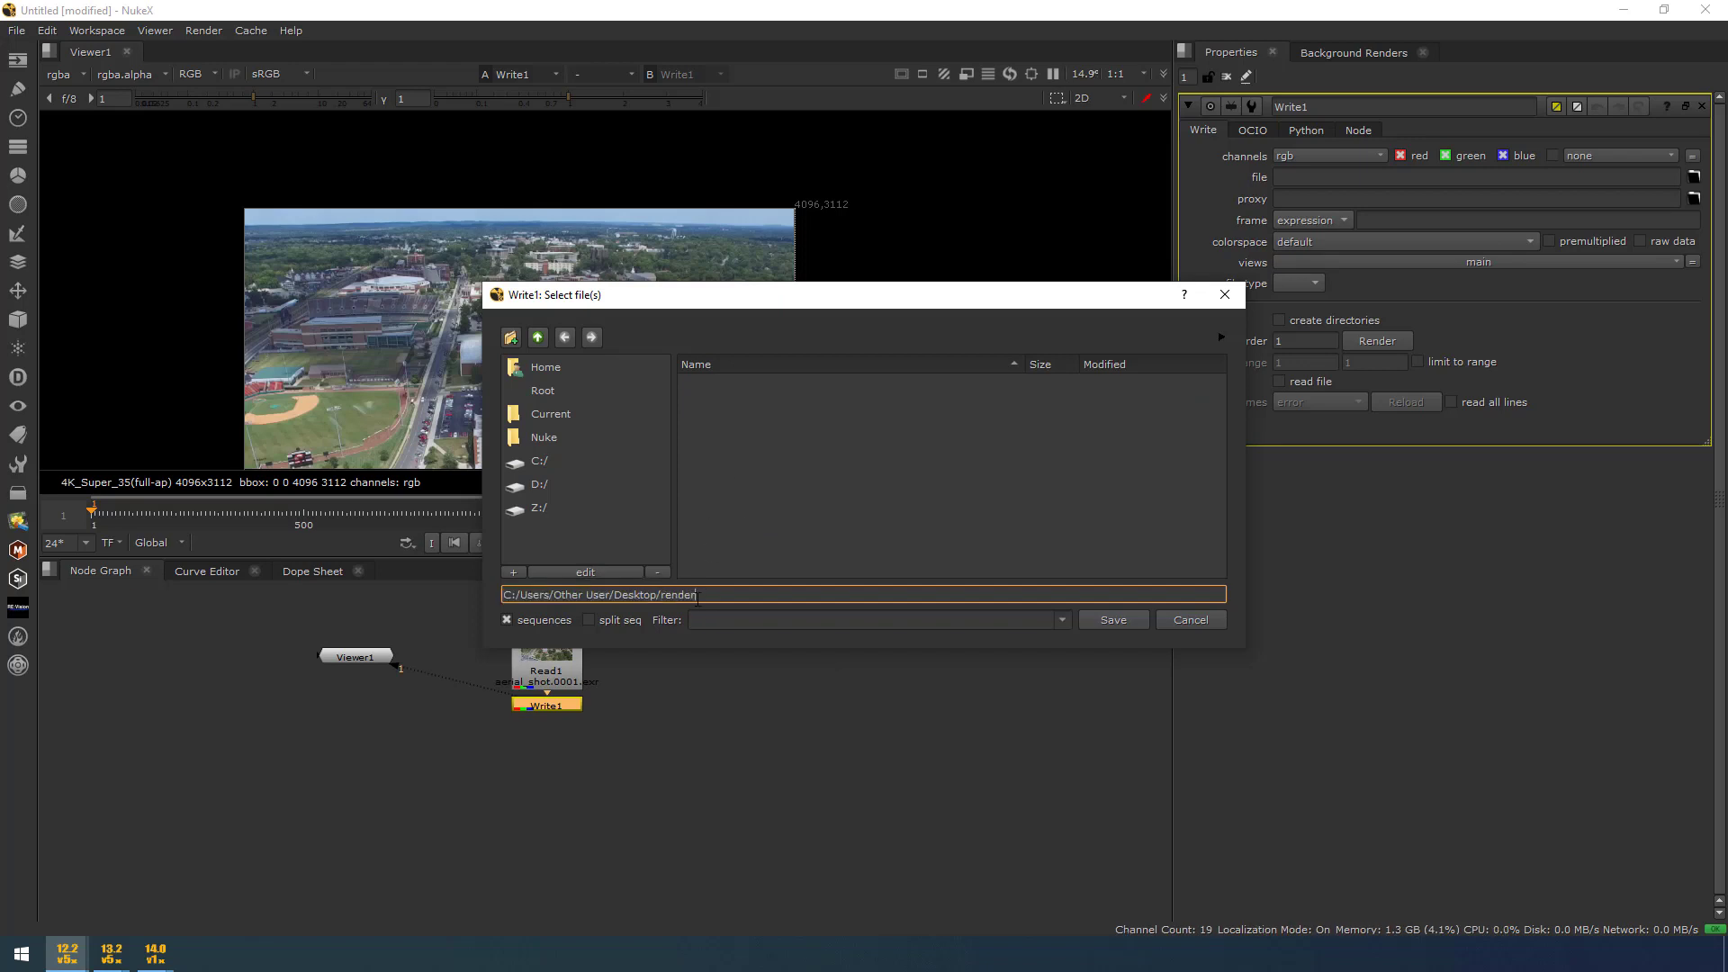
{"action": "type", "text": ".mov"}
{"action": "left_click", "coordinate": [1106, 617]}
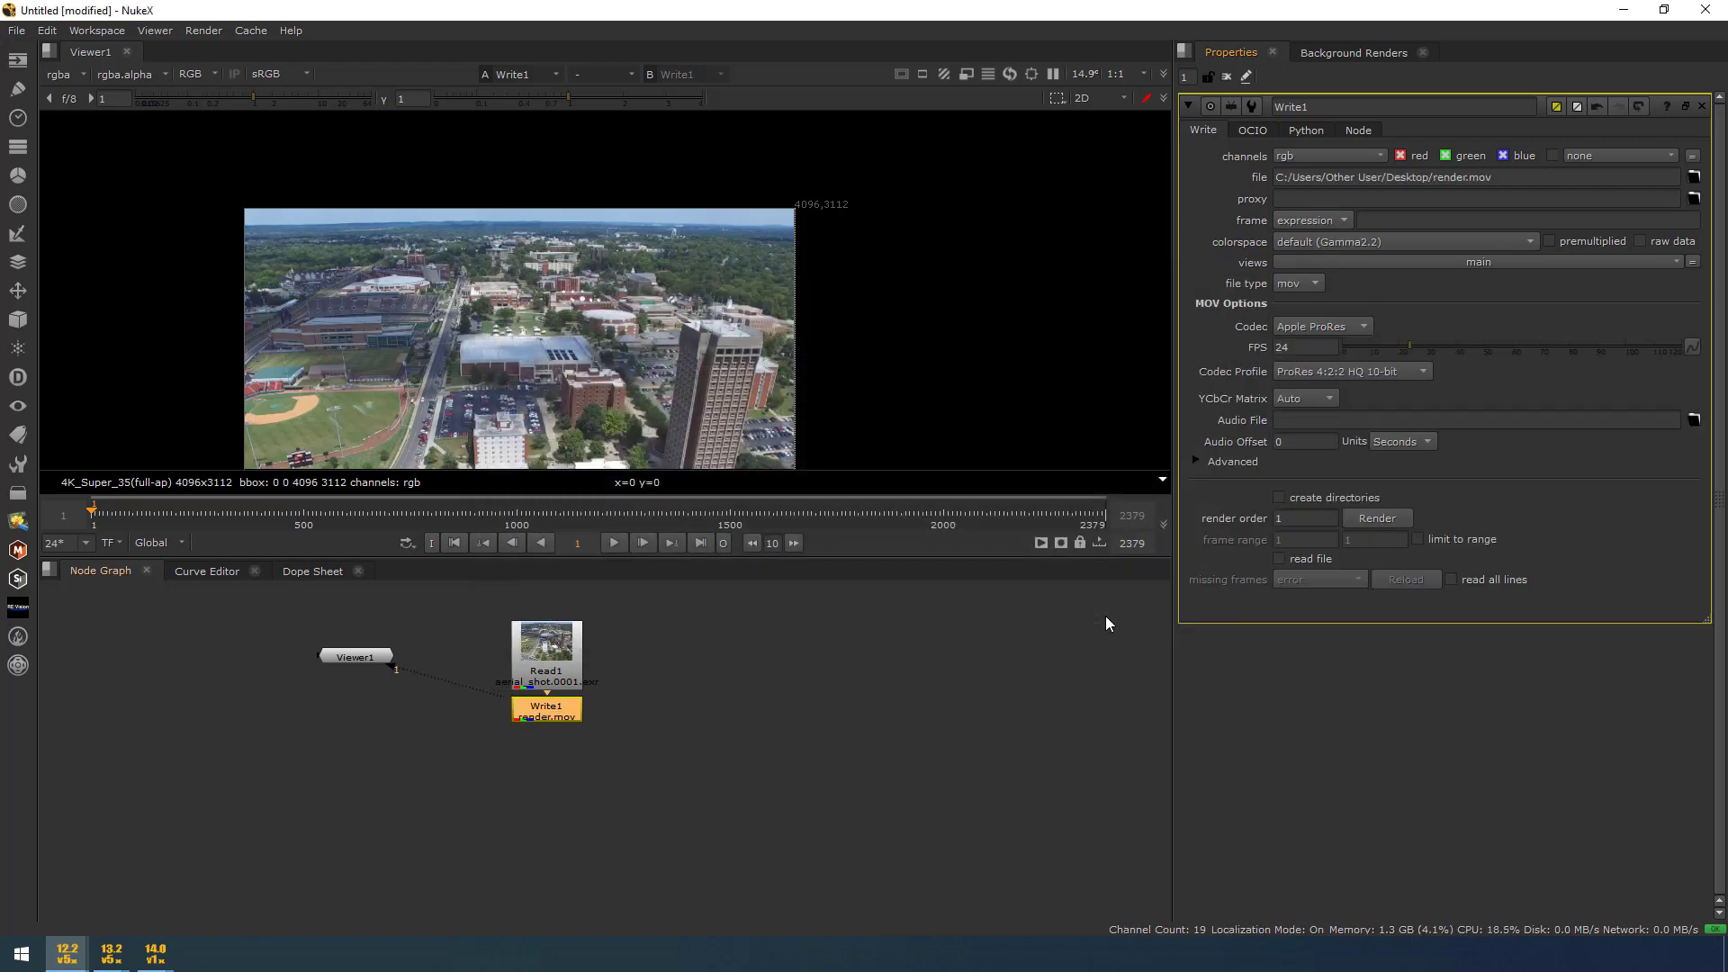
Set Write1's codec to H.264 and render frames 1-50.
{"action": "left_click", "coordinate": [1347, 328]}
{"action": "left_click", "coordinate": [1311, 385]}
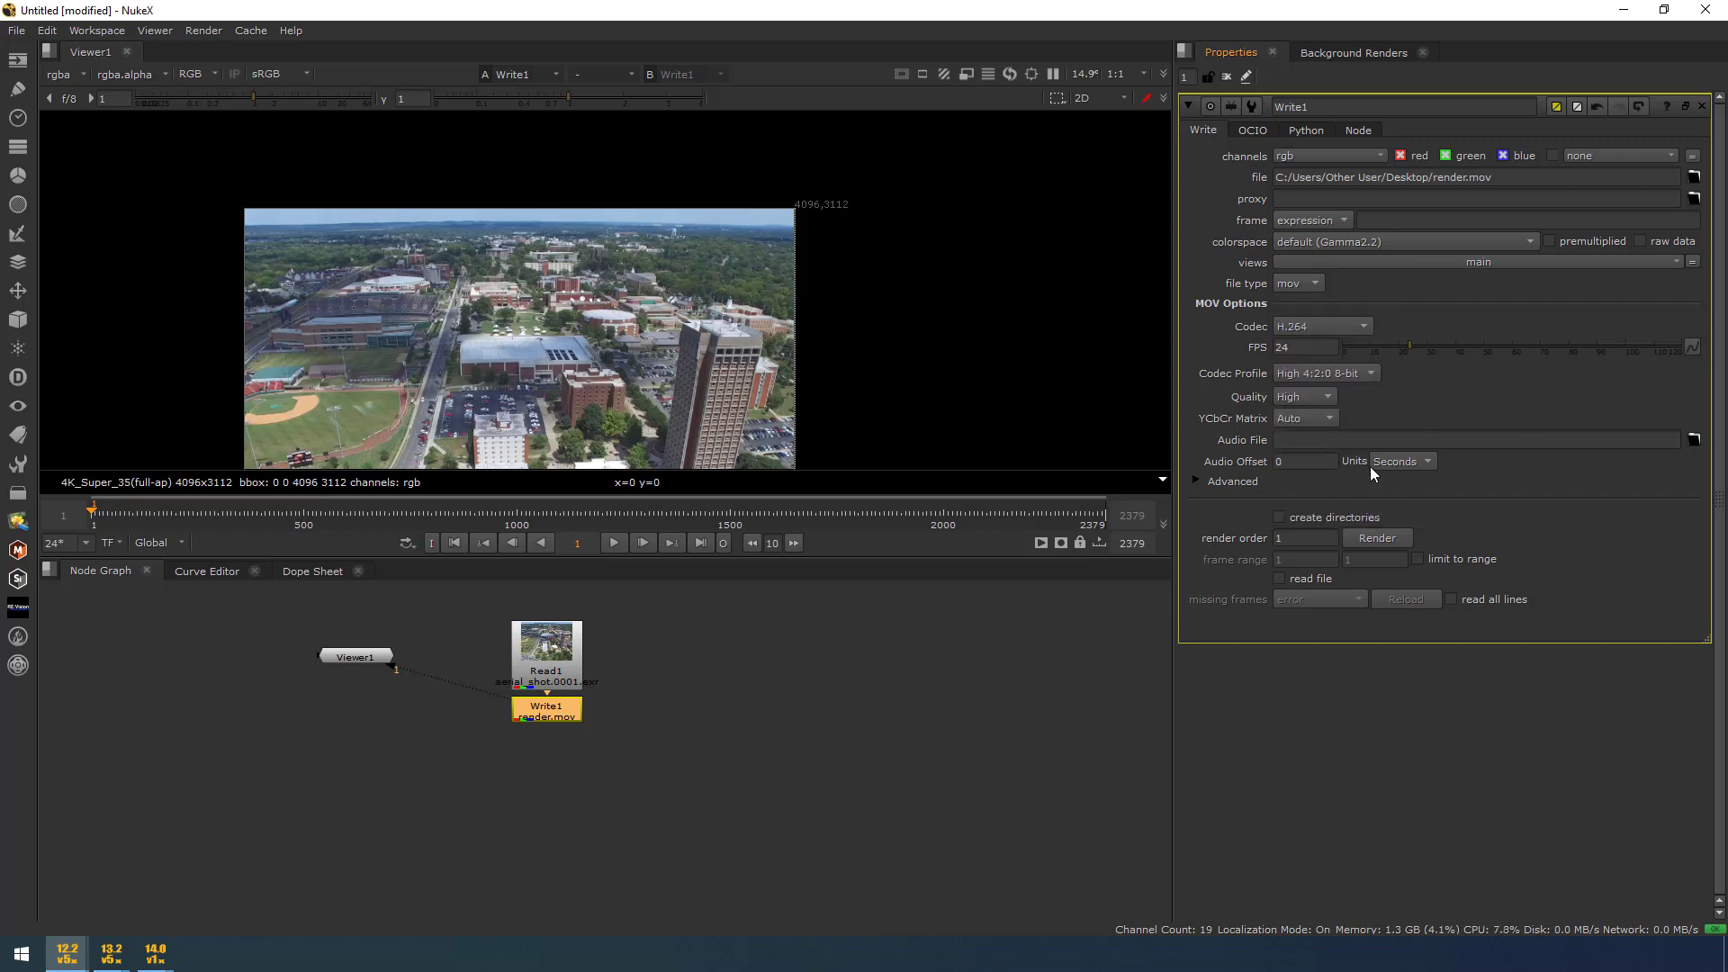
{"action": "left_click", "coordinate": [759, 725]}
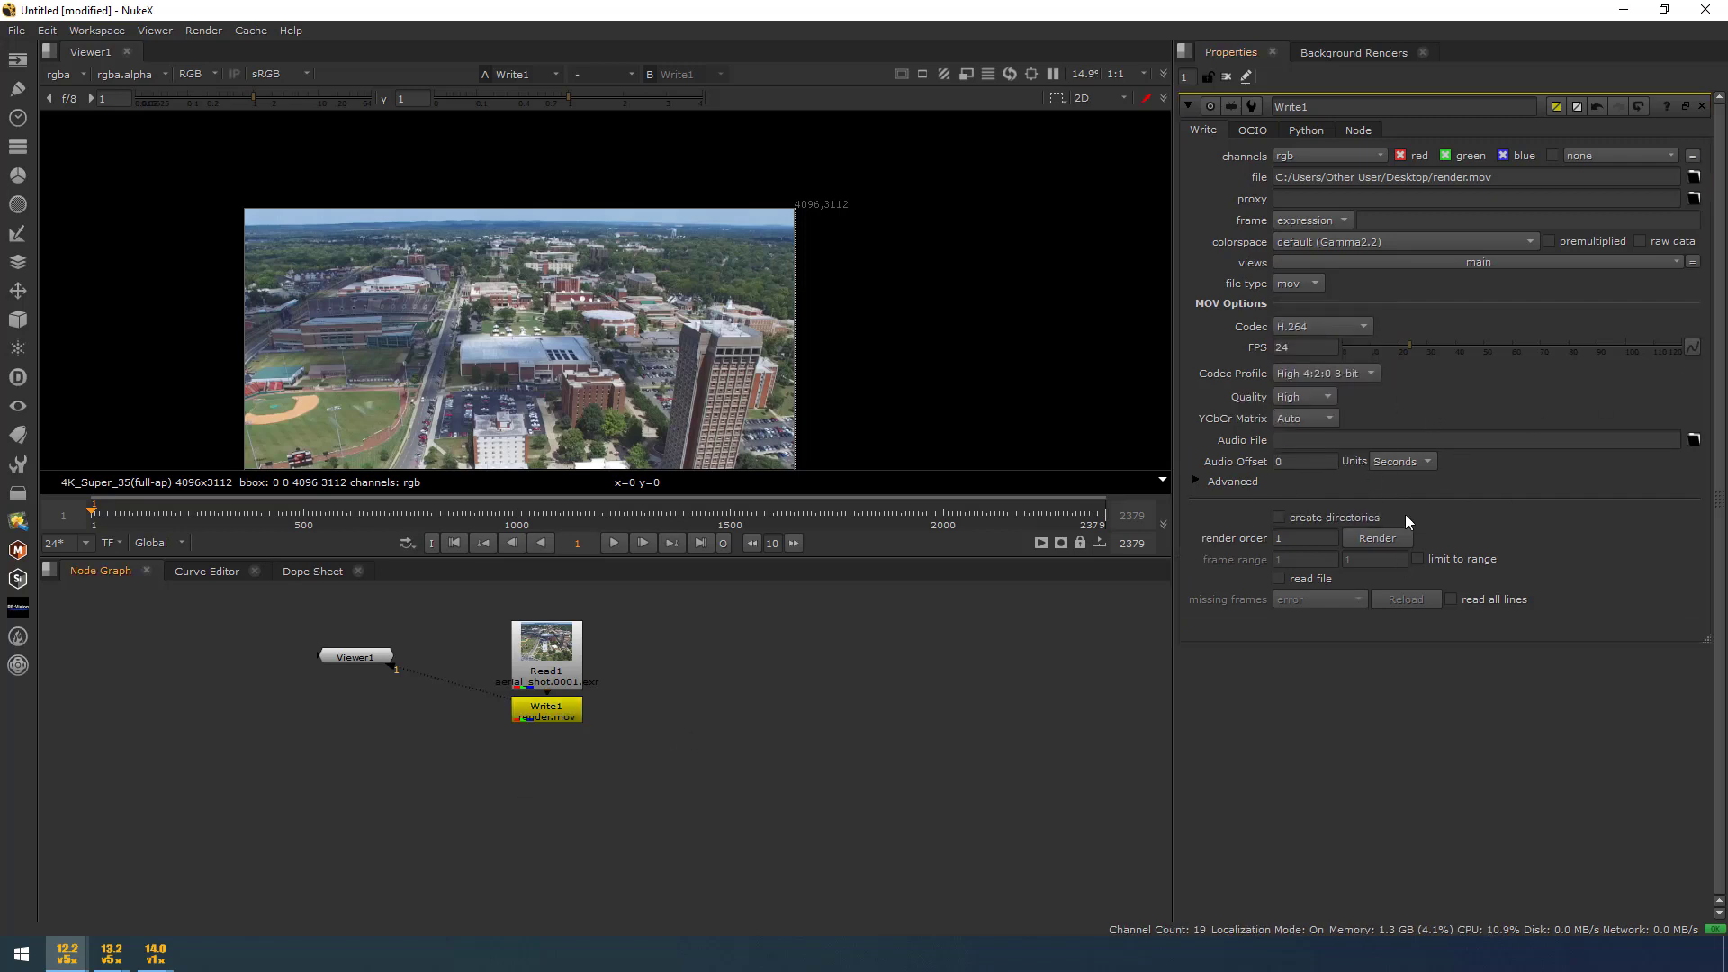
{"action": "left_click", "coordinate": [1377, 537]}
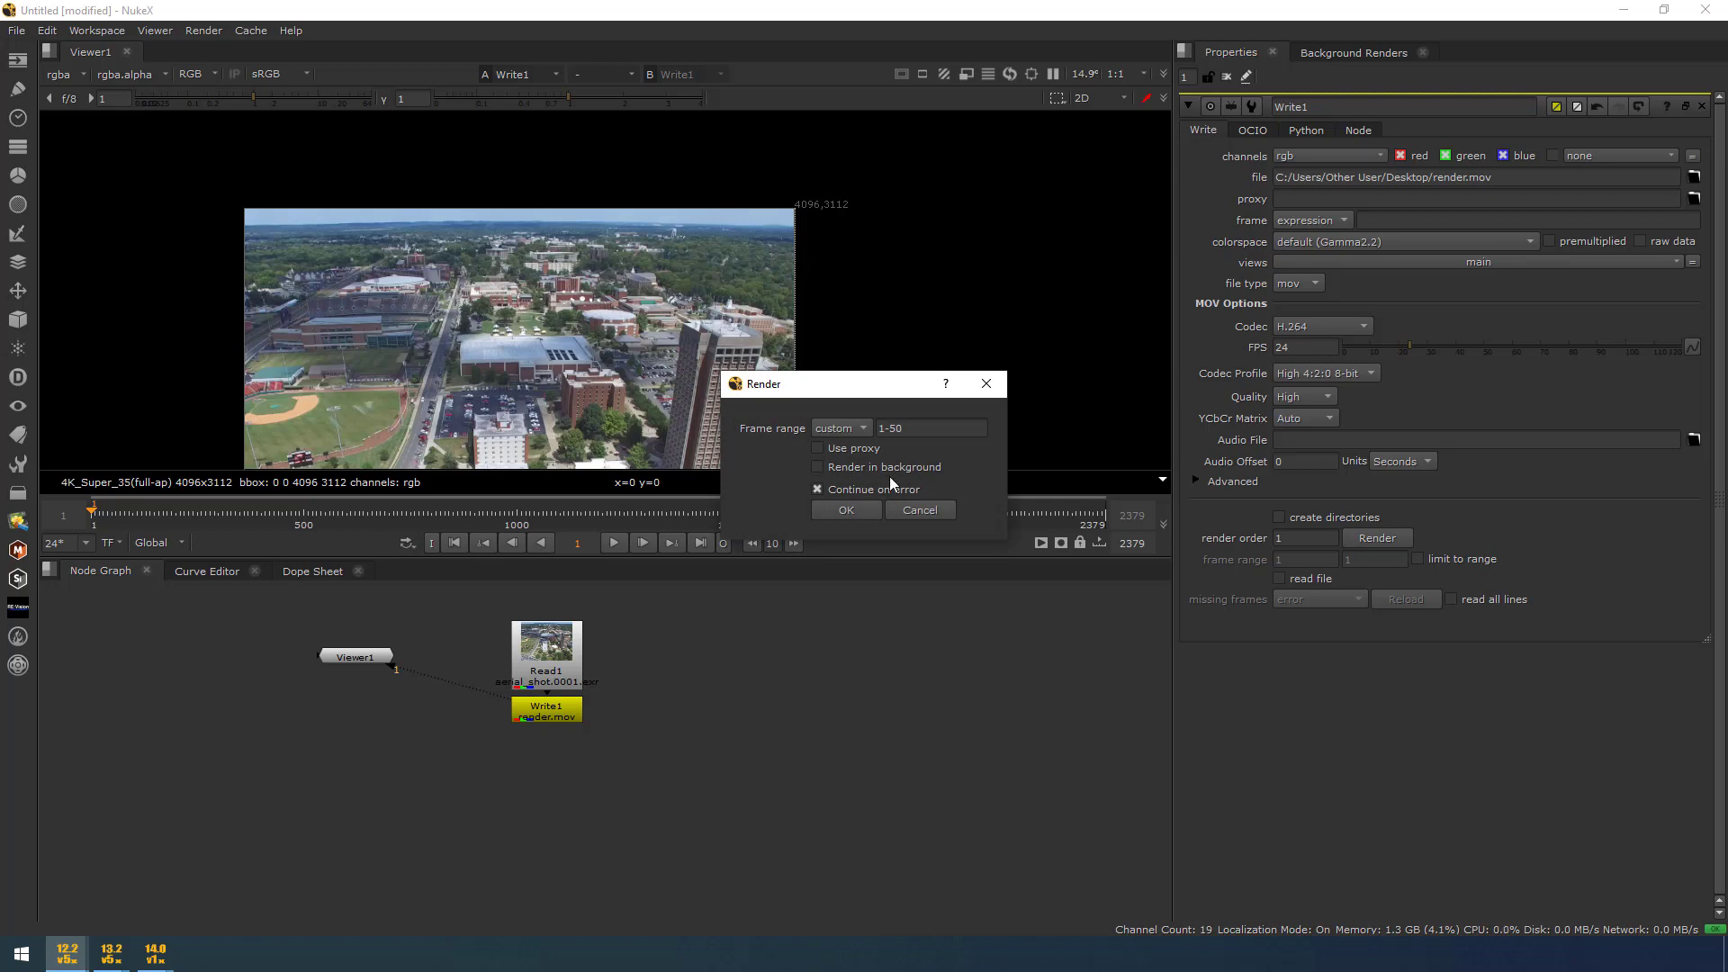
{"action": "left_click", "coordinate": [837, 512]}
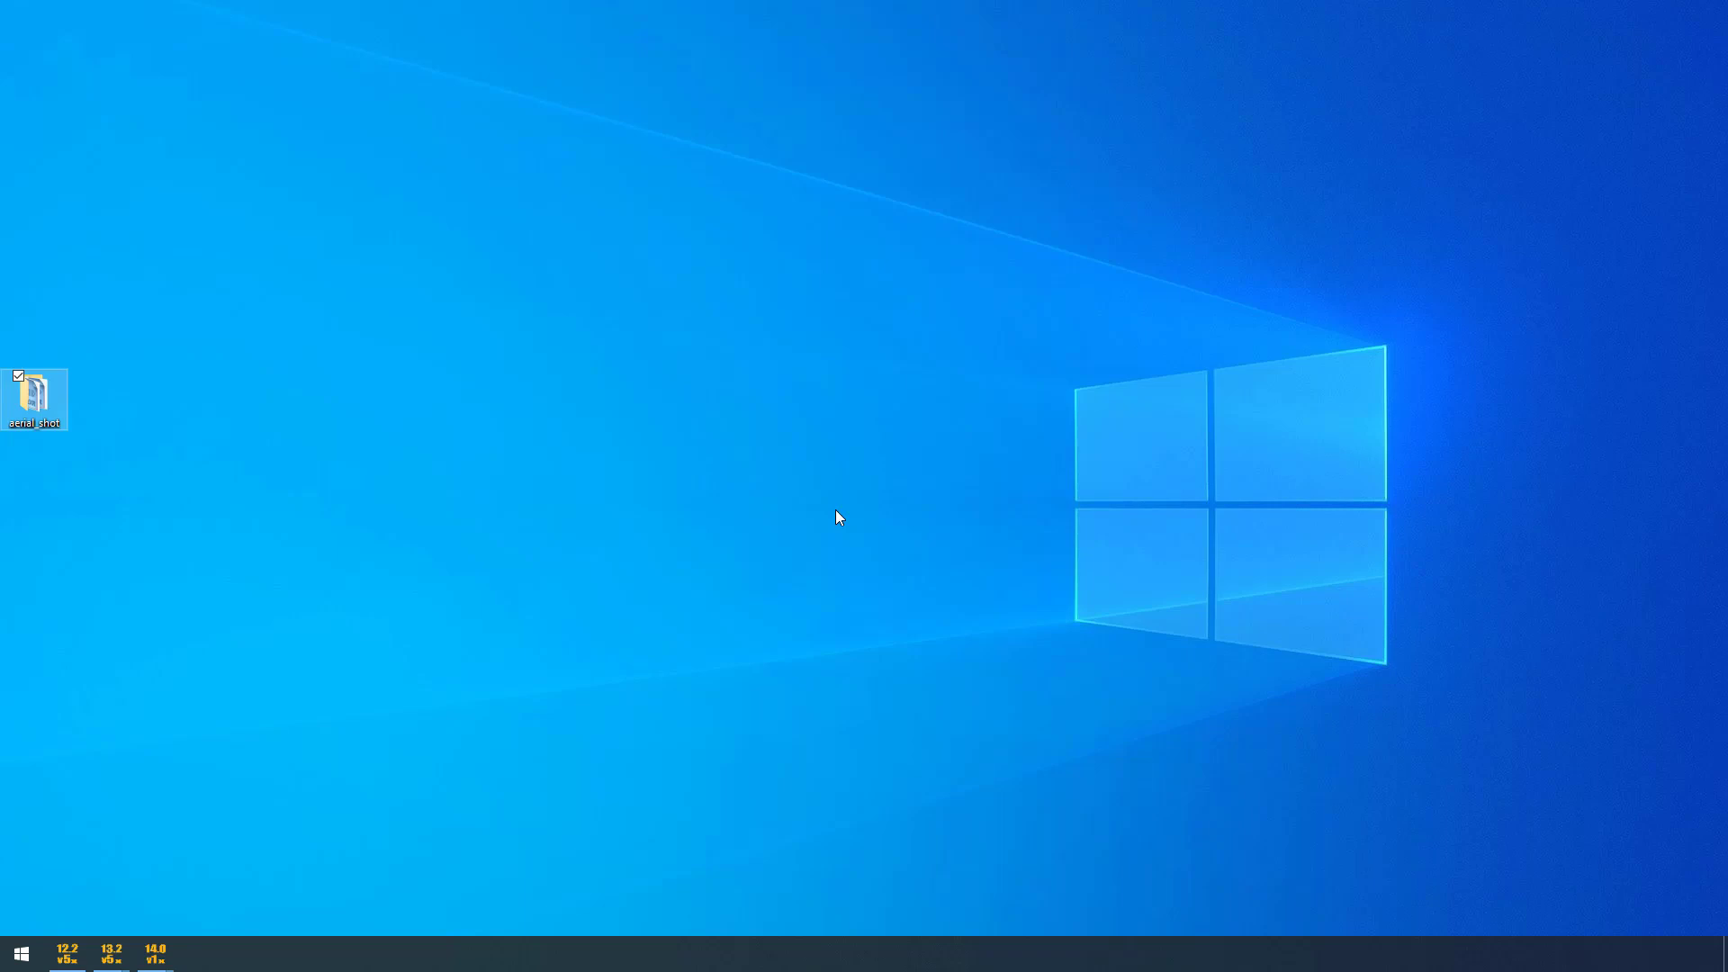
Switch to the NukeX 13.2 session using the taskbar window previews.
{"action": "left_click", "coordinate": [111, 954]}
{"action": "mouse_move", "coordinate": [247, 910]}
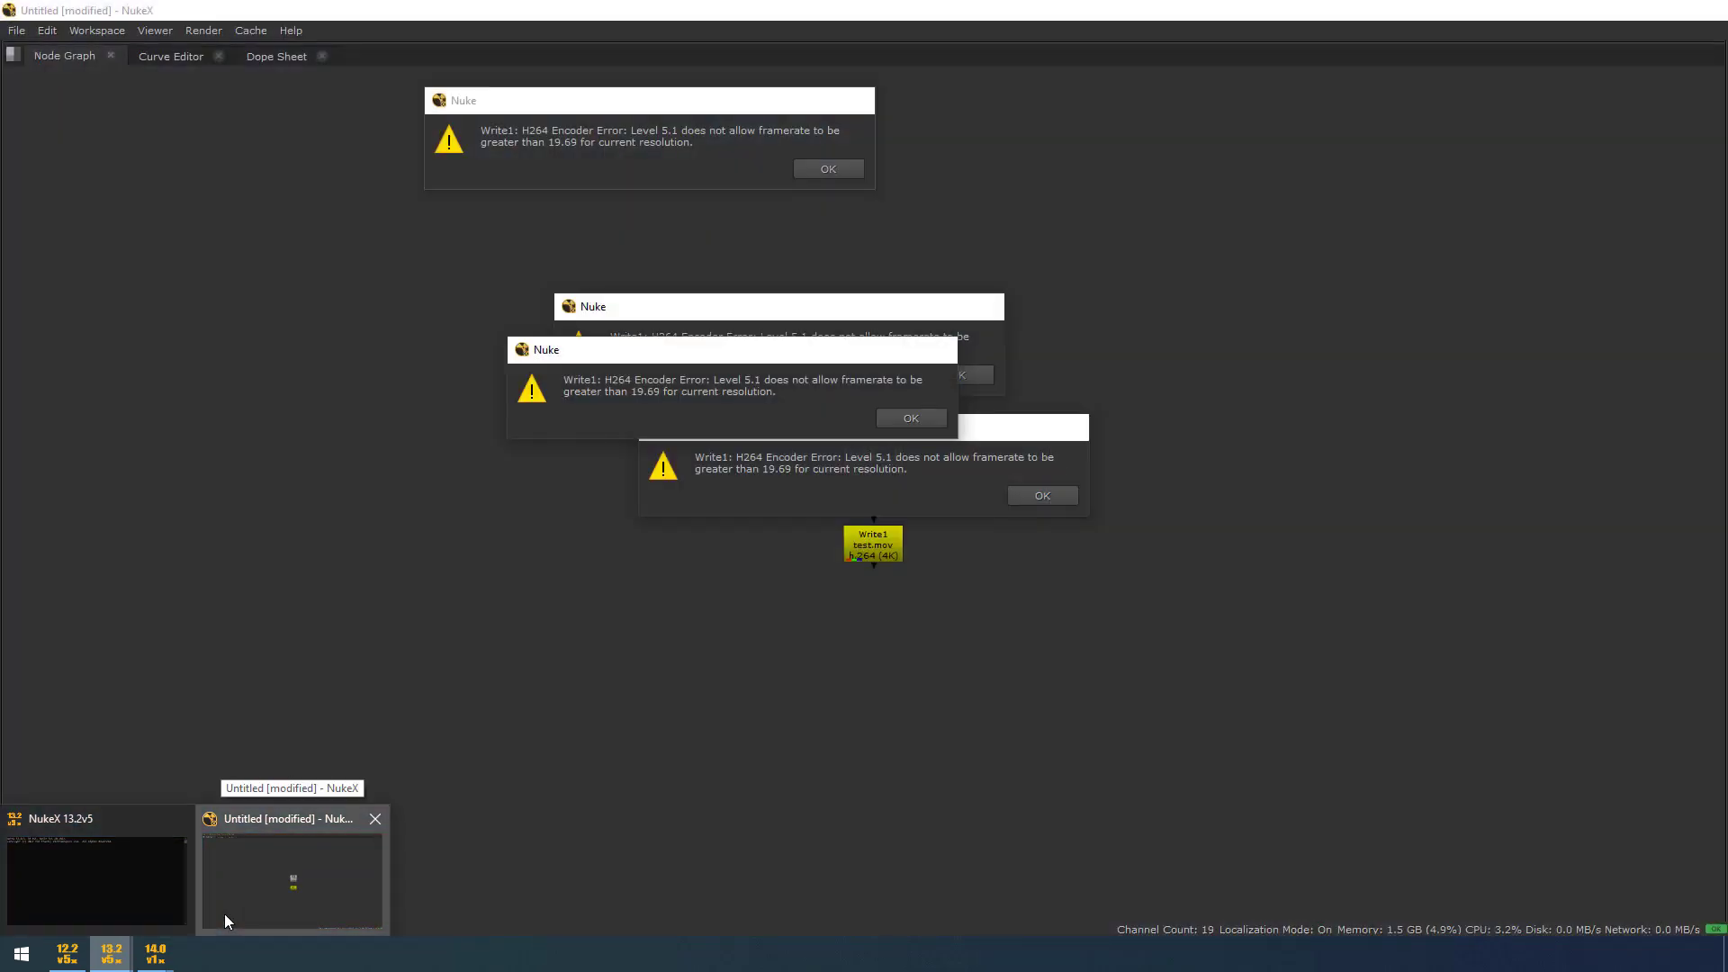
{"action": "left_click", "coordinate": [224, 915]}
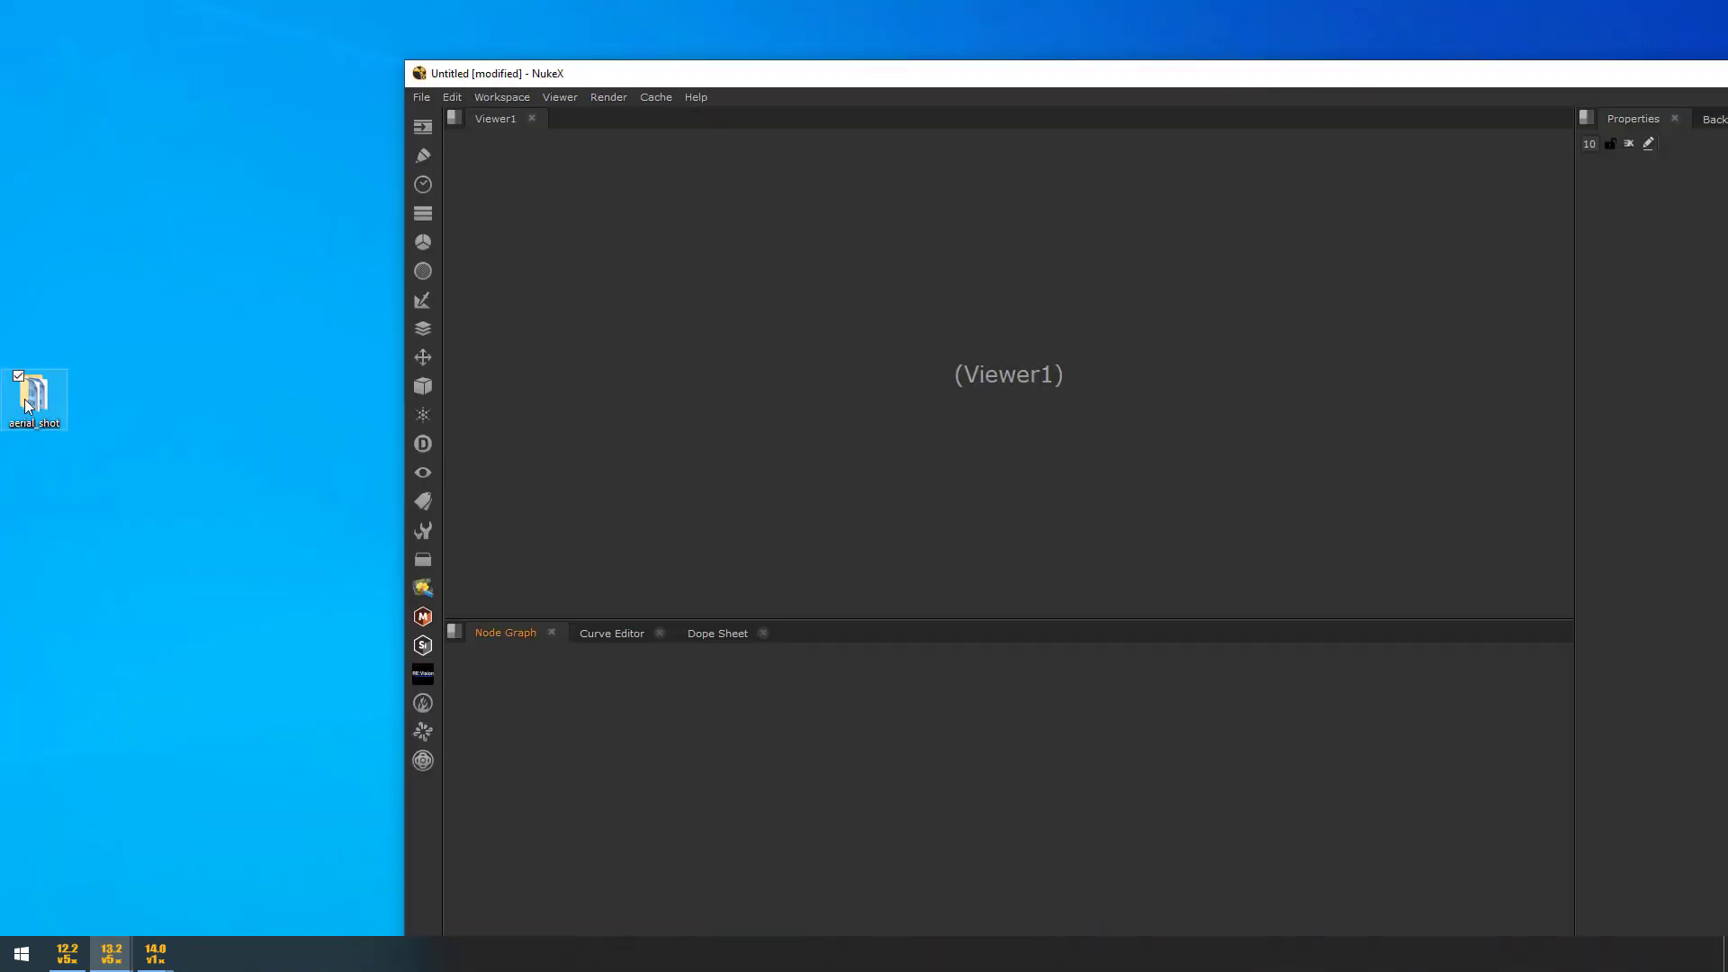
Load aerial_shot as Read1, add Write1, and set its output to render.mov on the Desktop.
{"action": "left_click_drag", "start_coordinate": [34, 396], "coordinate": [964, 677]}
{"action": "double_click", "coordinate": [1066, 87]}
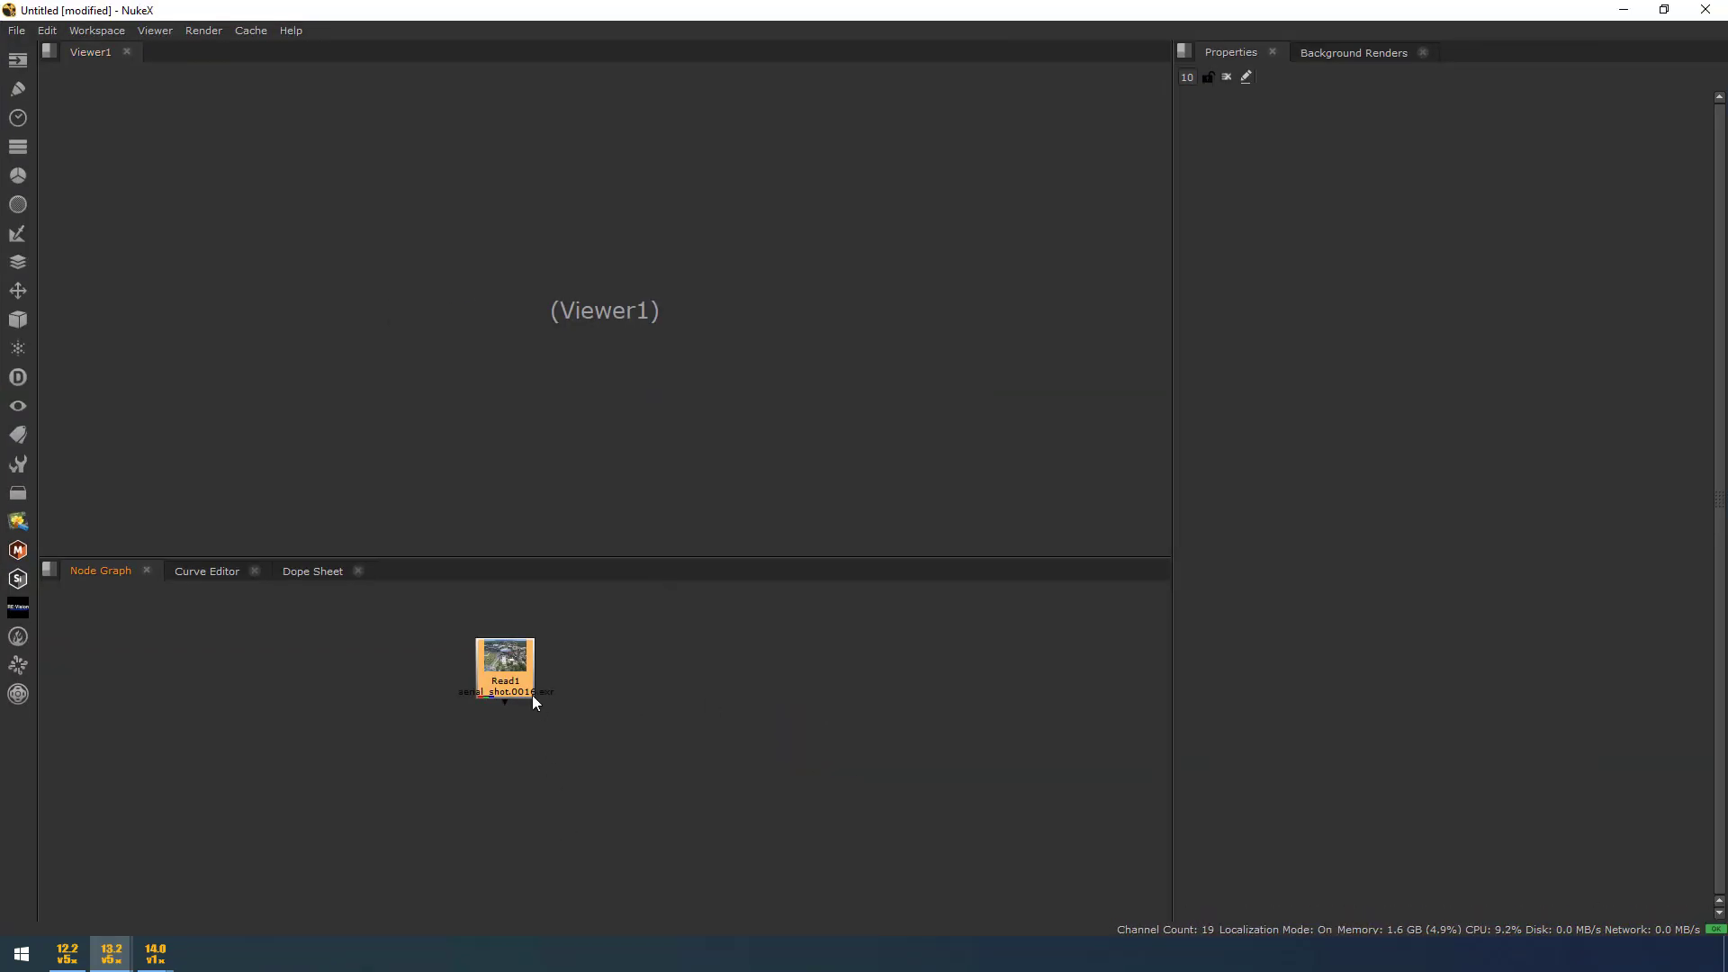
{"action": "key", "text": "w"}
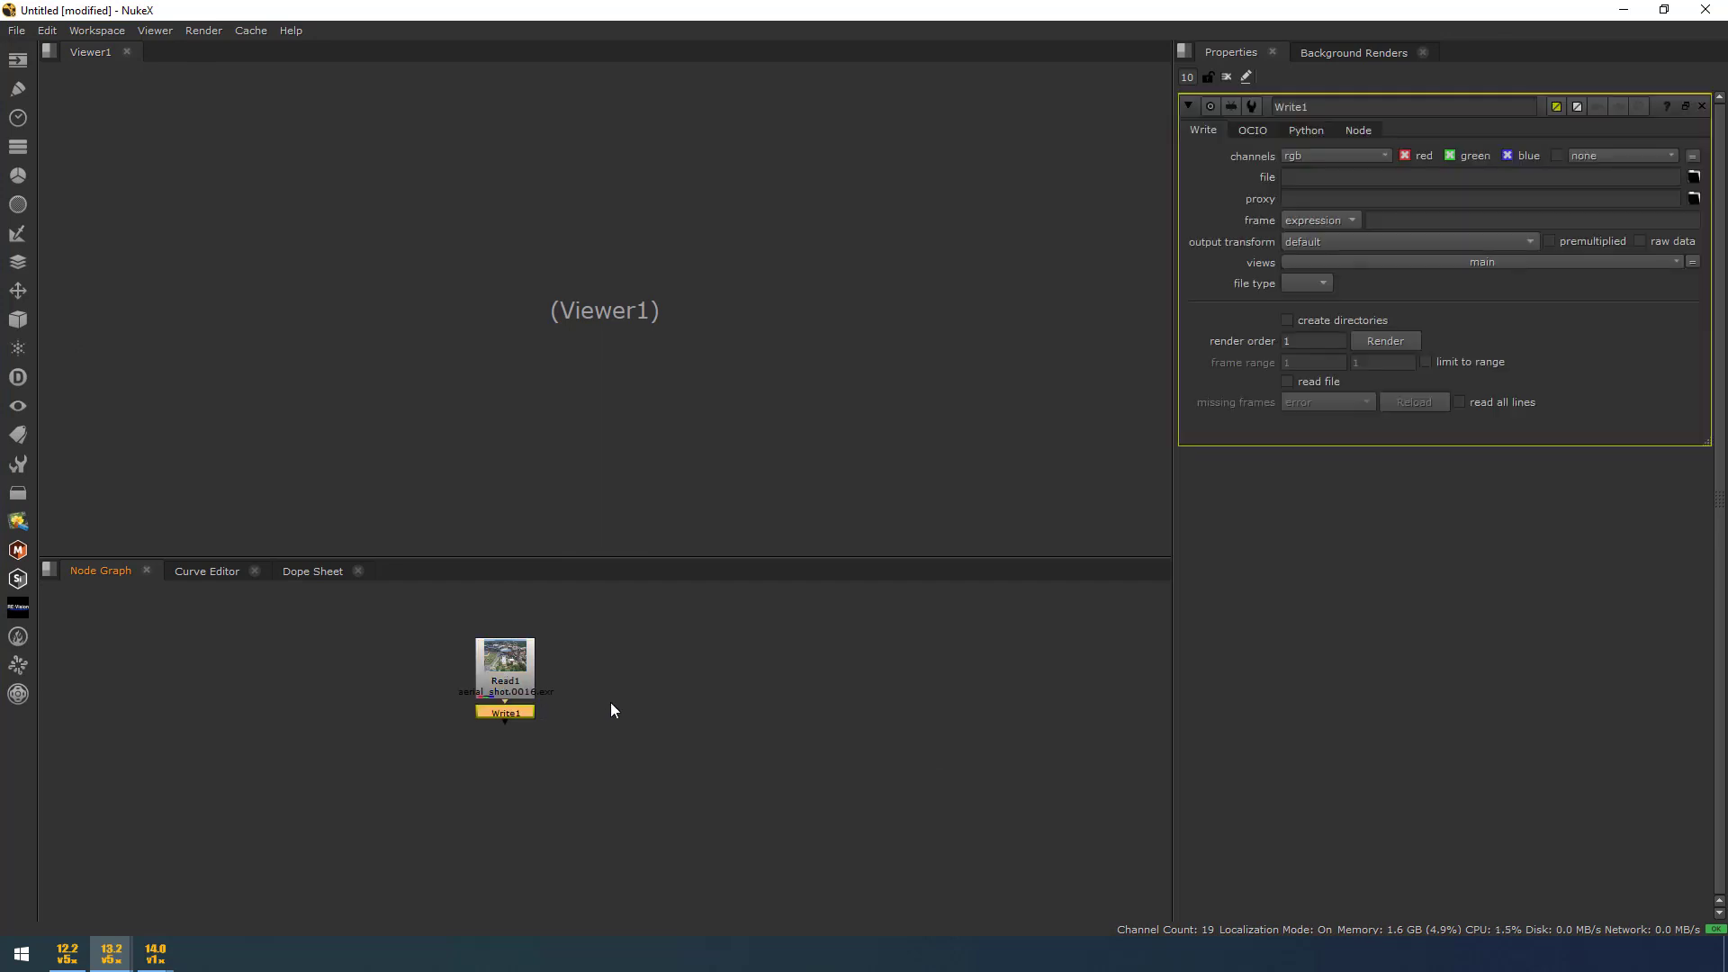
{"action": "left_click", "coordinate": [1694, 178]}
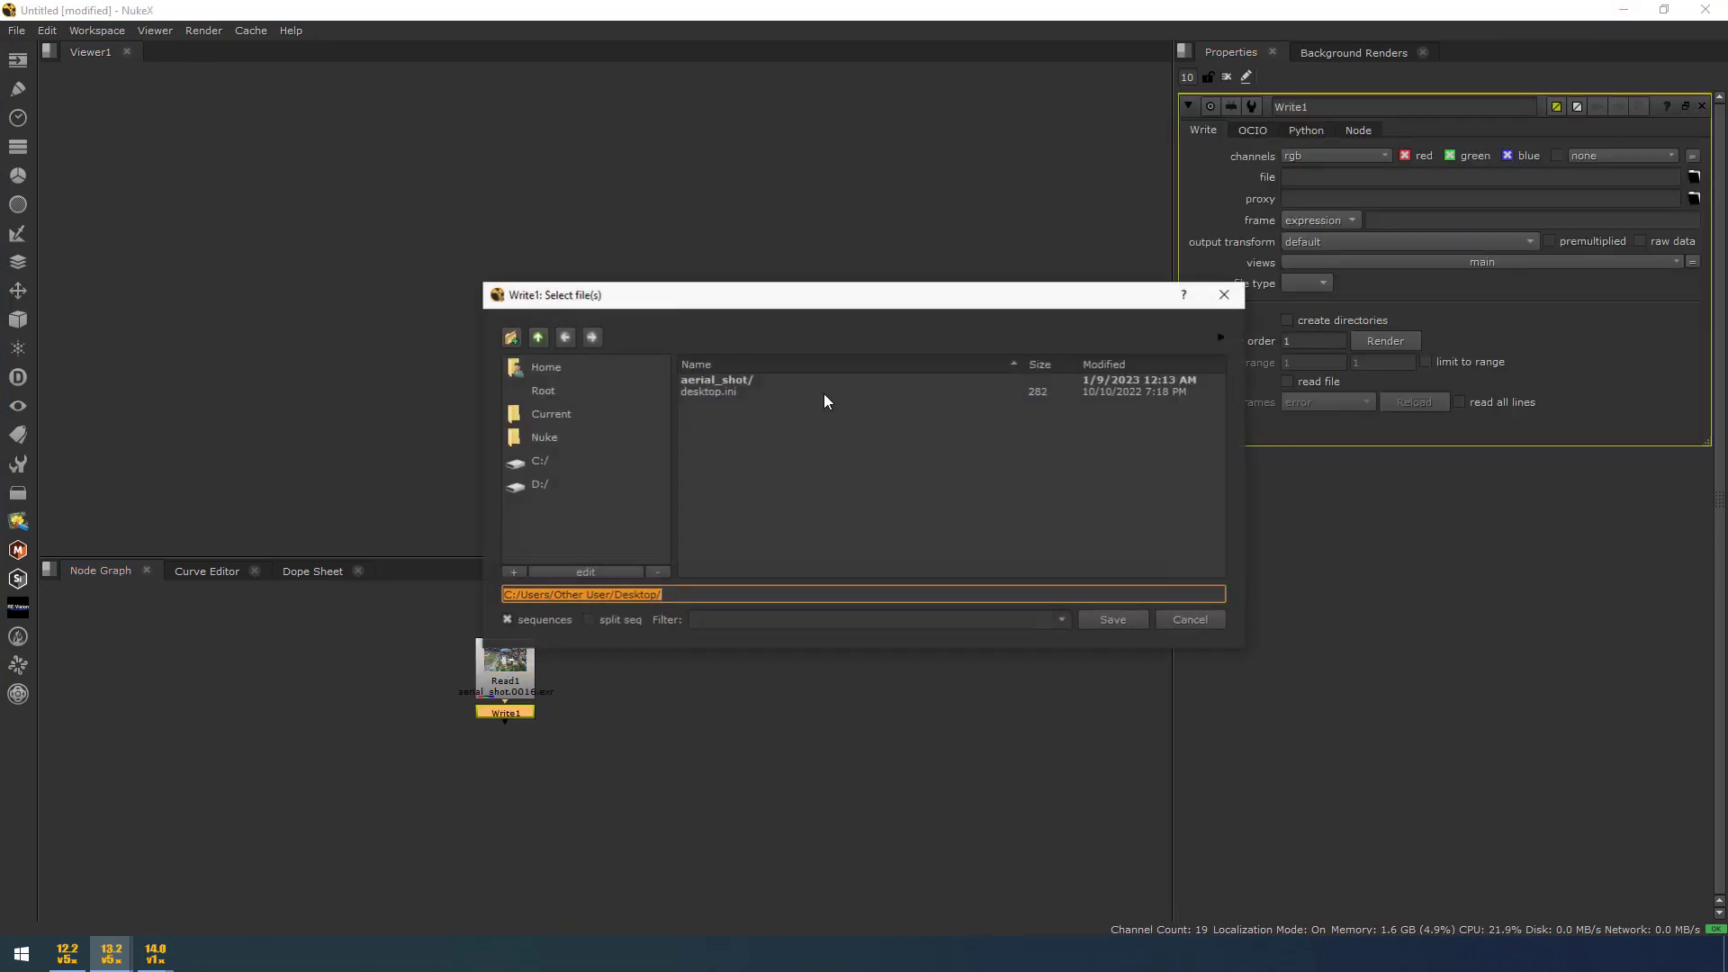
{"action": "left_click", "coordinate": [679, 590]}
{"action": "type", "text": "render"}
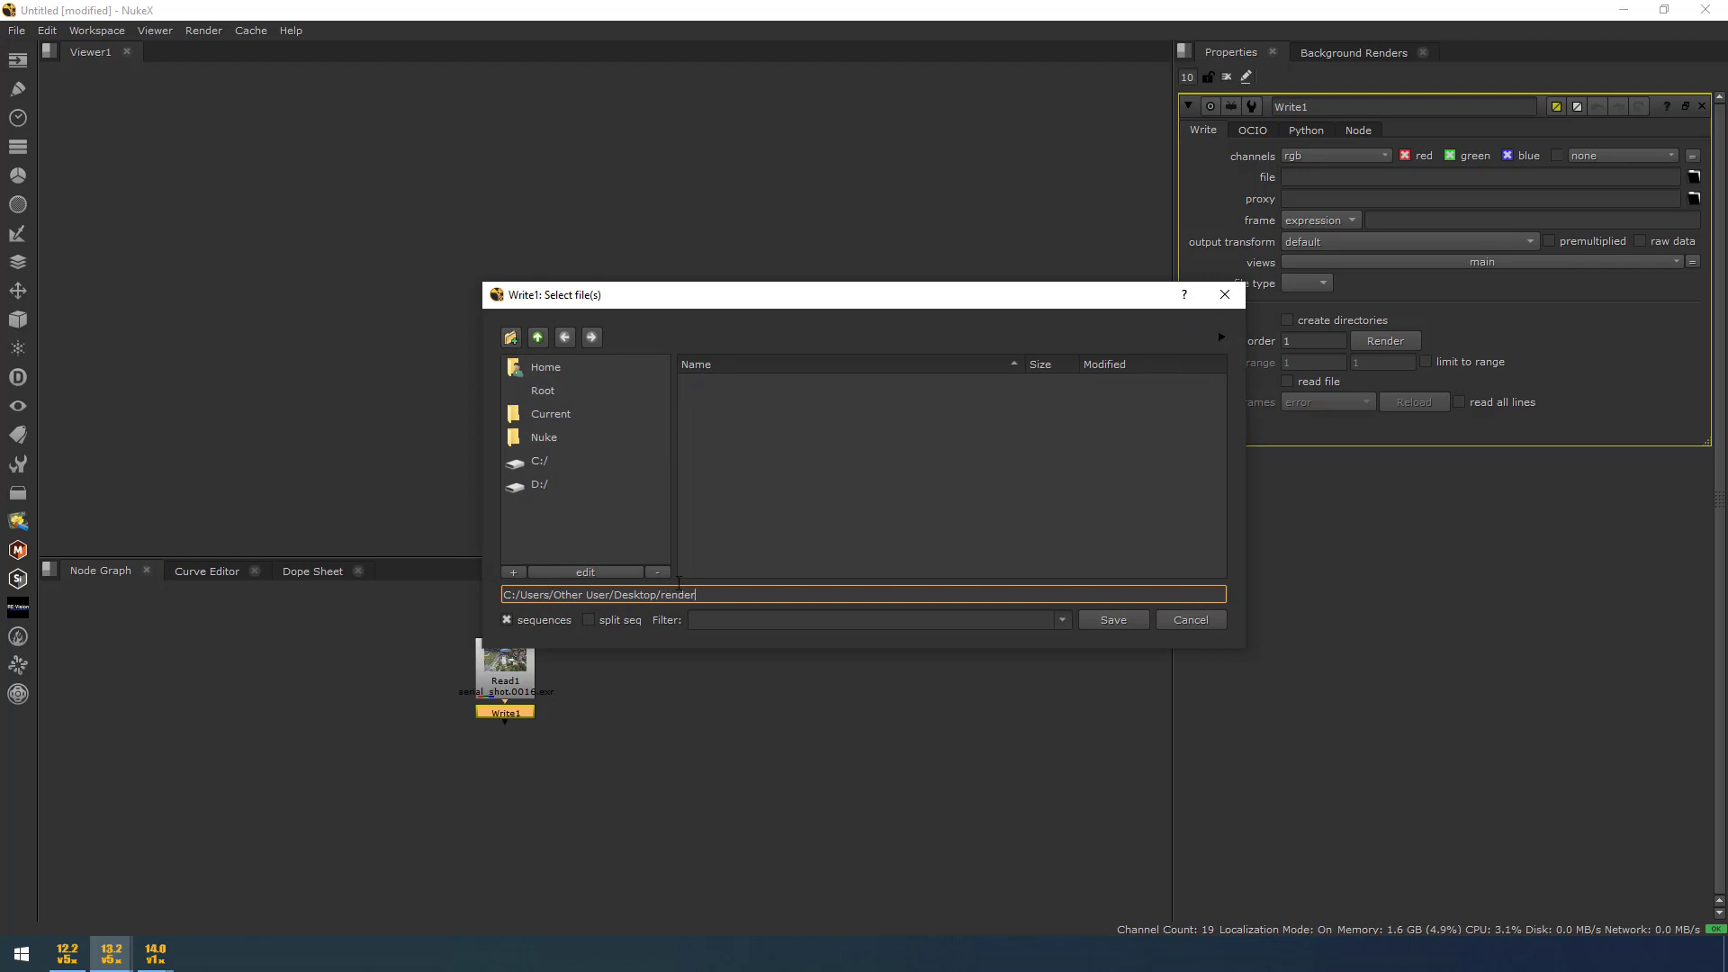
{"action": "type", "text": ".mov"}
{"action": "left_click", "coordinate": [1085, 621]}
Choose the H.264 codec, view Write1 fitted in the viewer, and render frames 1-24.
{"action": "left_click", "coordinate": [1330, 327]}
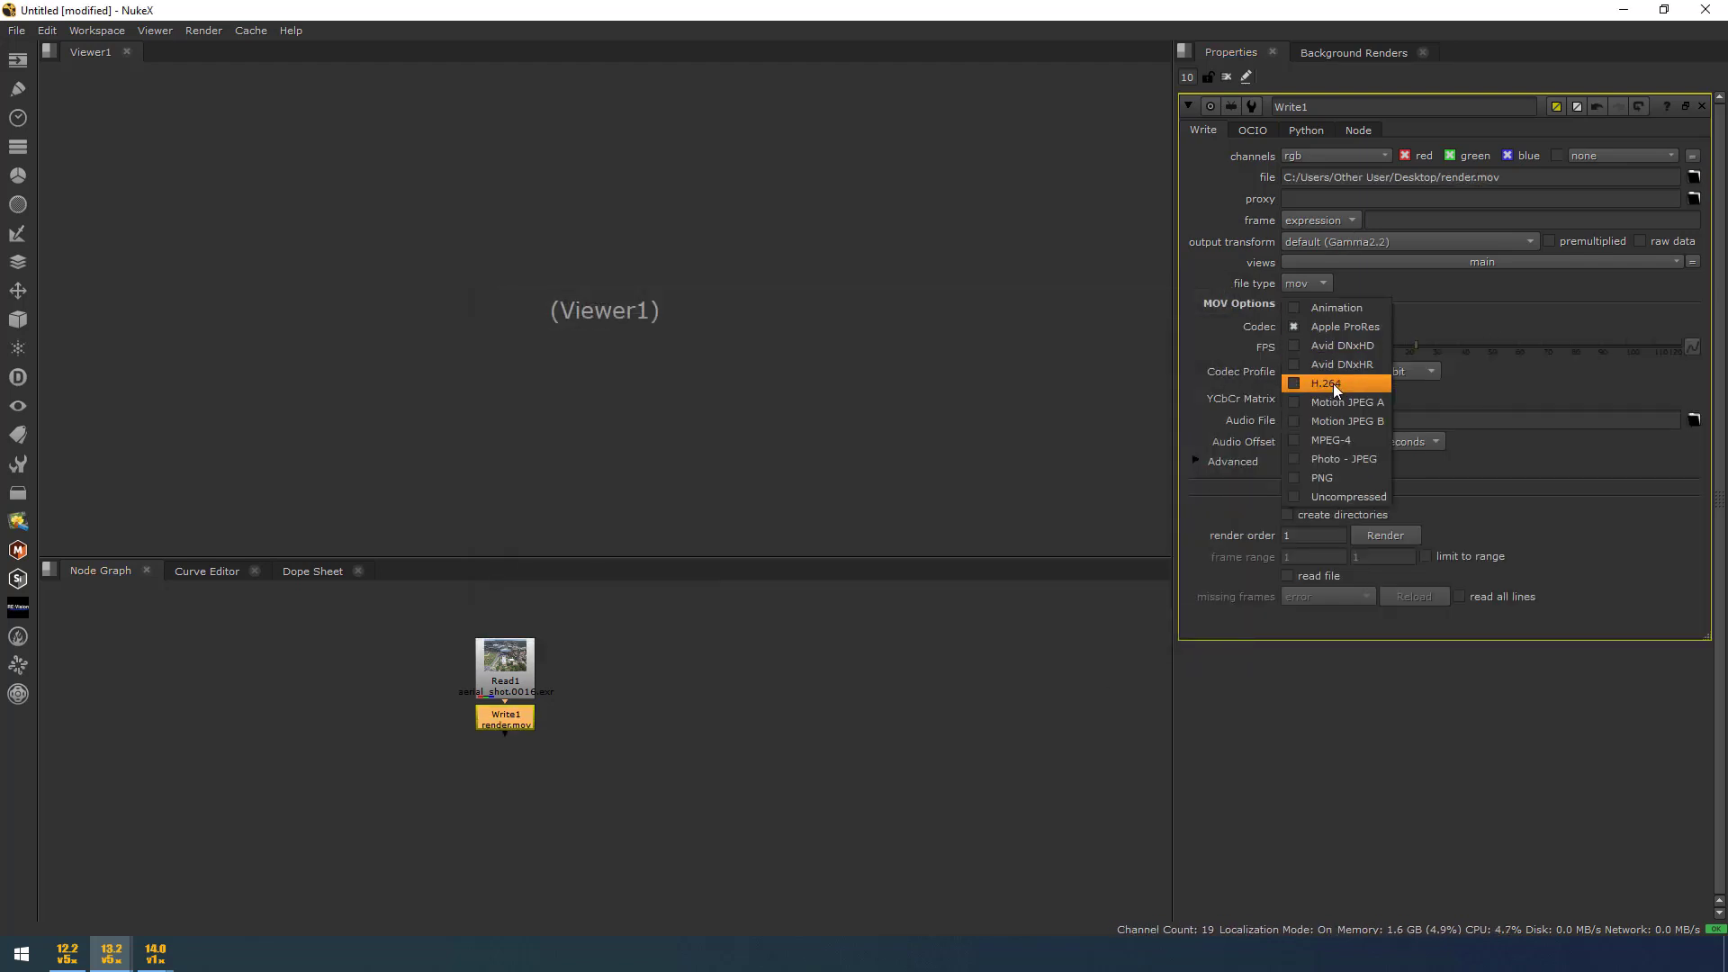
{"action": "left_click", "coordinate": [1332, 384]}
{"action": "key", "text": "1"}
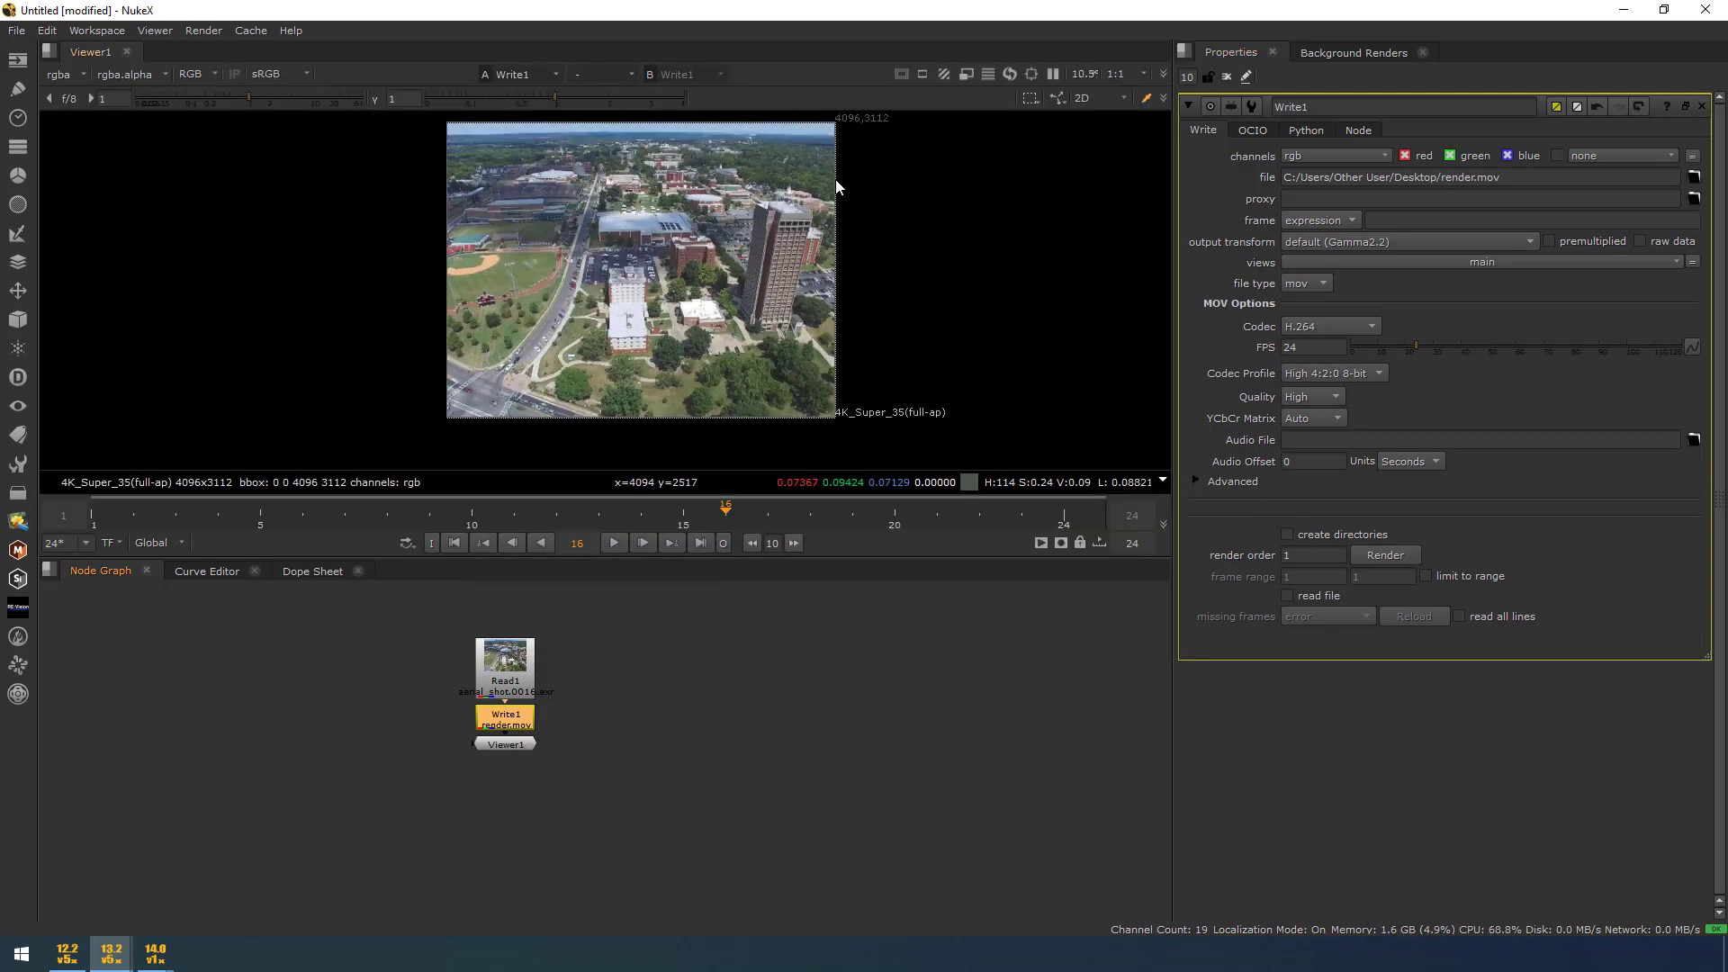
{"action": "key", "text": "f"}
{"action": "left_click", "coordinate": [1404, 553]}
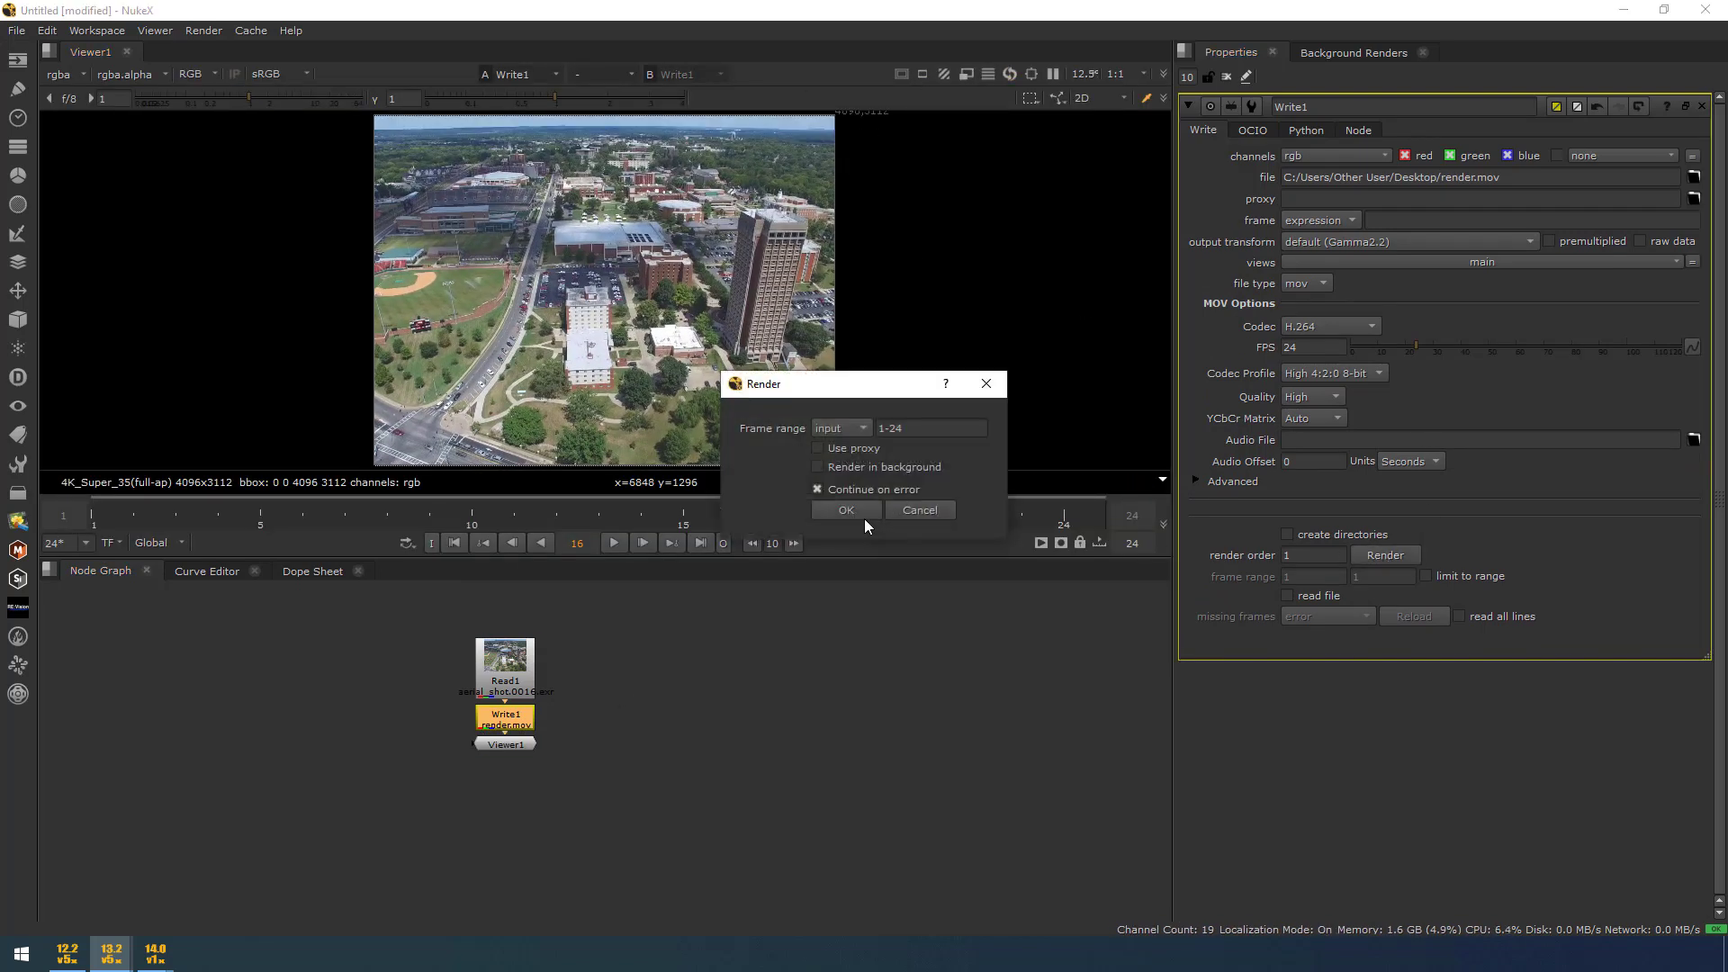
{"action": "left_click", "coordinate": [846, 510]}
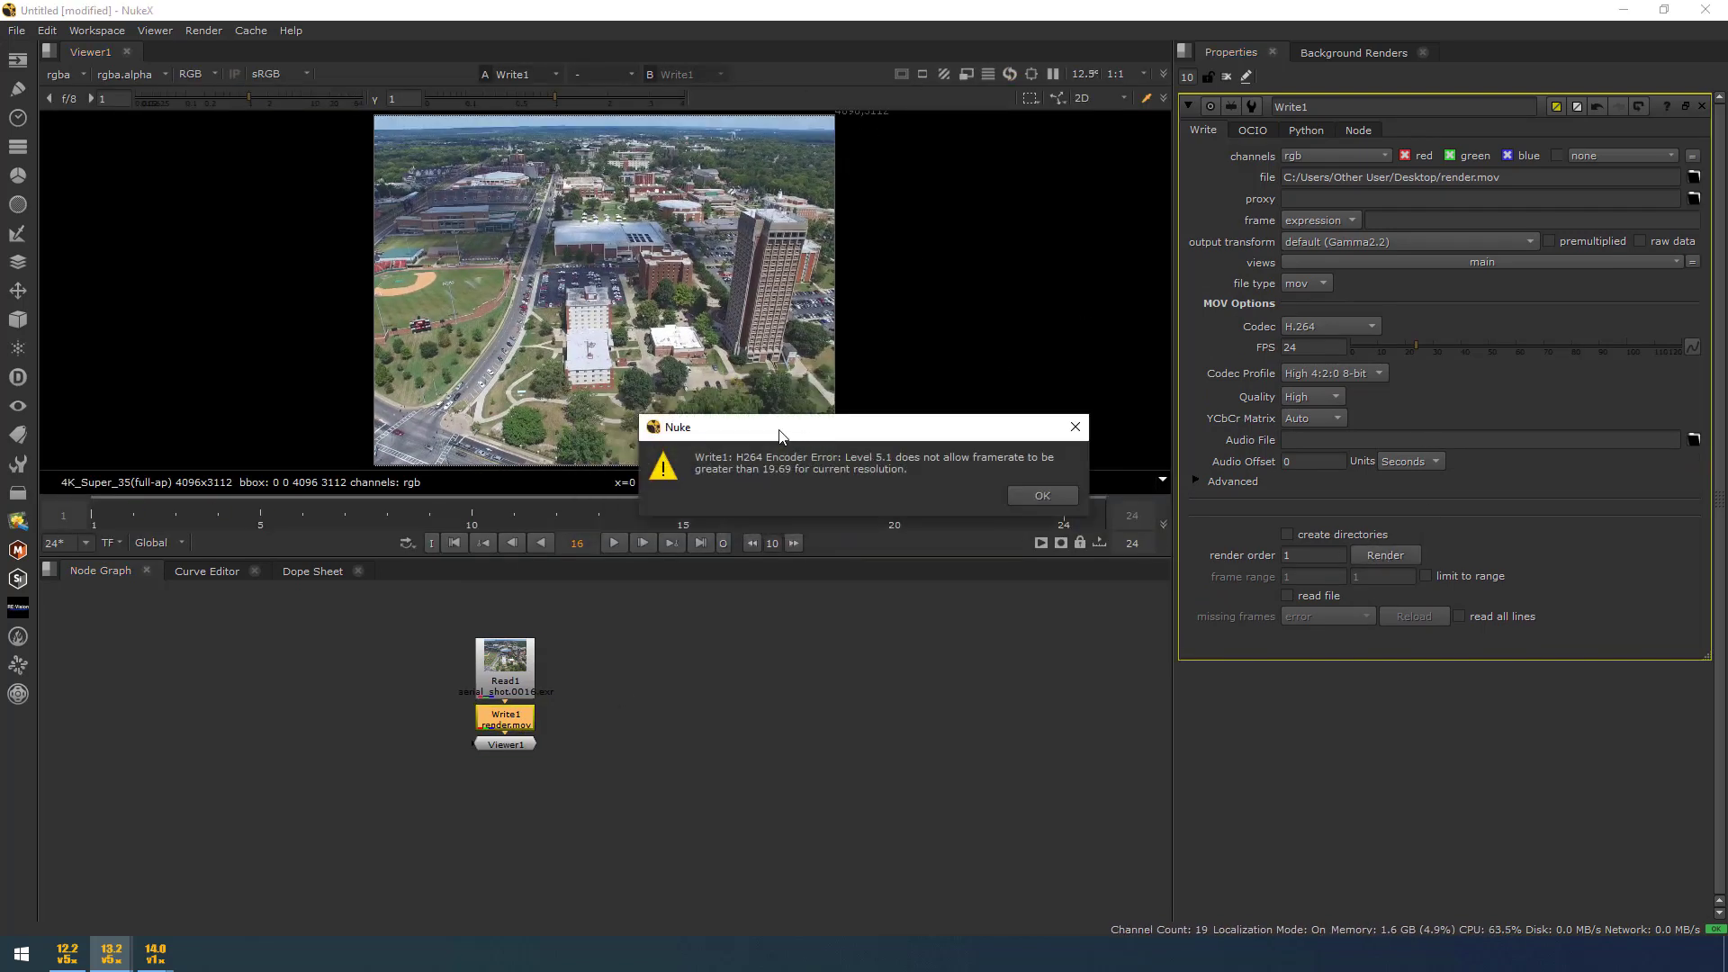
Move the framerate encoder error aside, return to NukeX, dismiss it, and select Read1 and Write1.
{"action": "left_click_drag", "start_coordinate": [785, 434], "coordinate": [686, 362]}
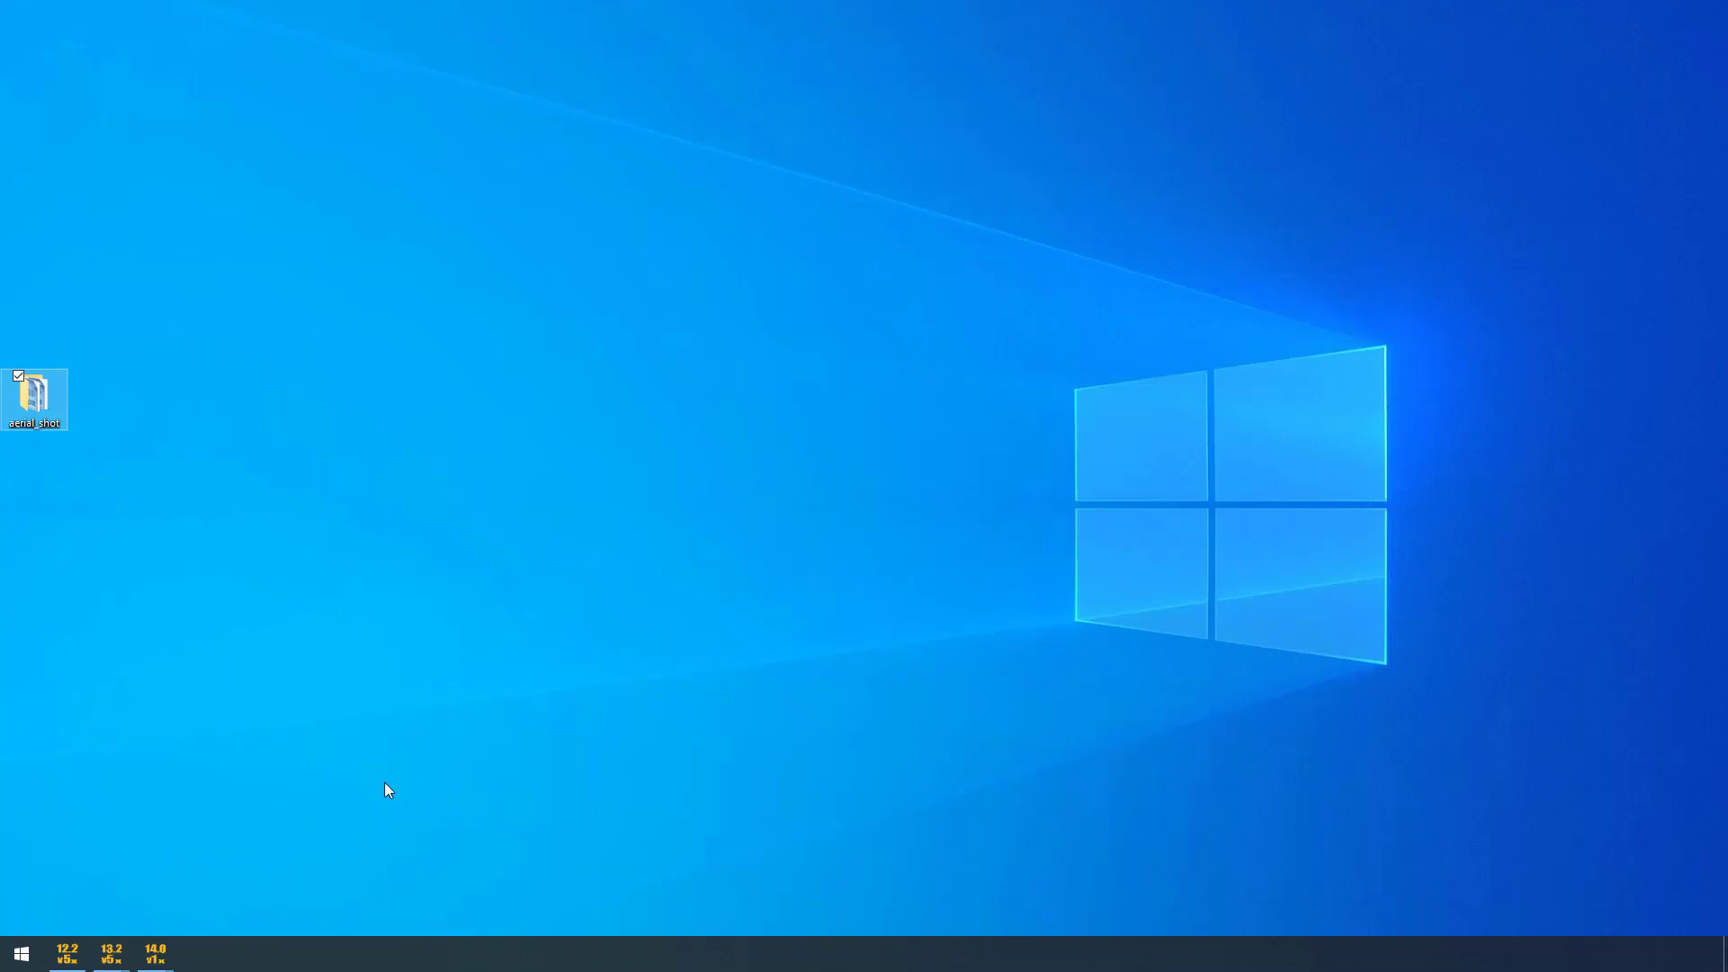
{"action": "left_click", "coordinate": [111, 952]}
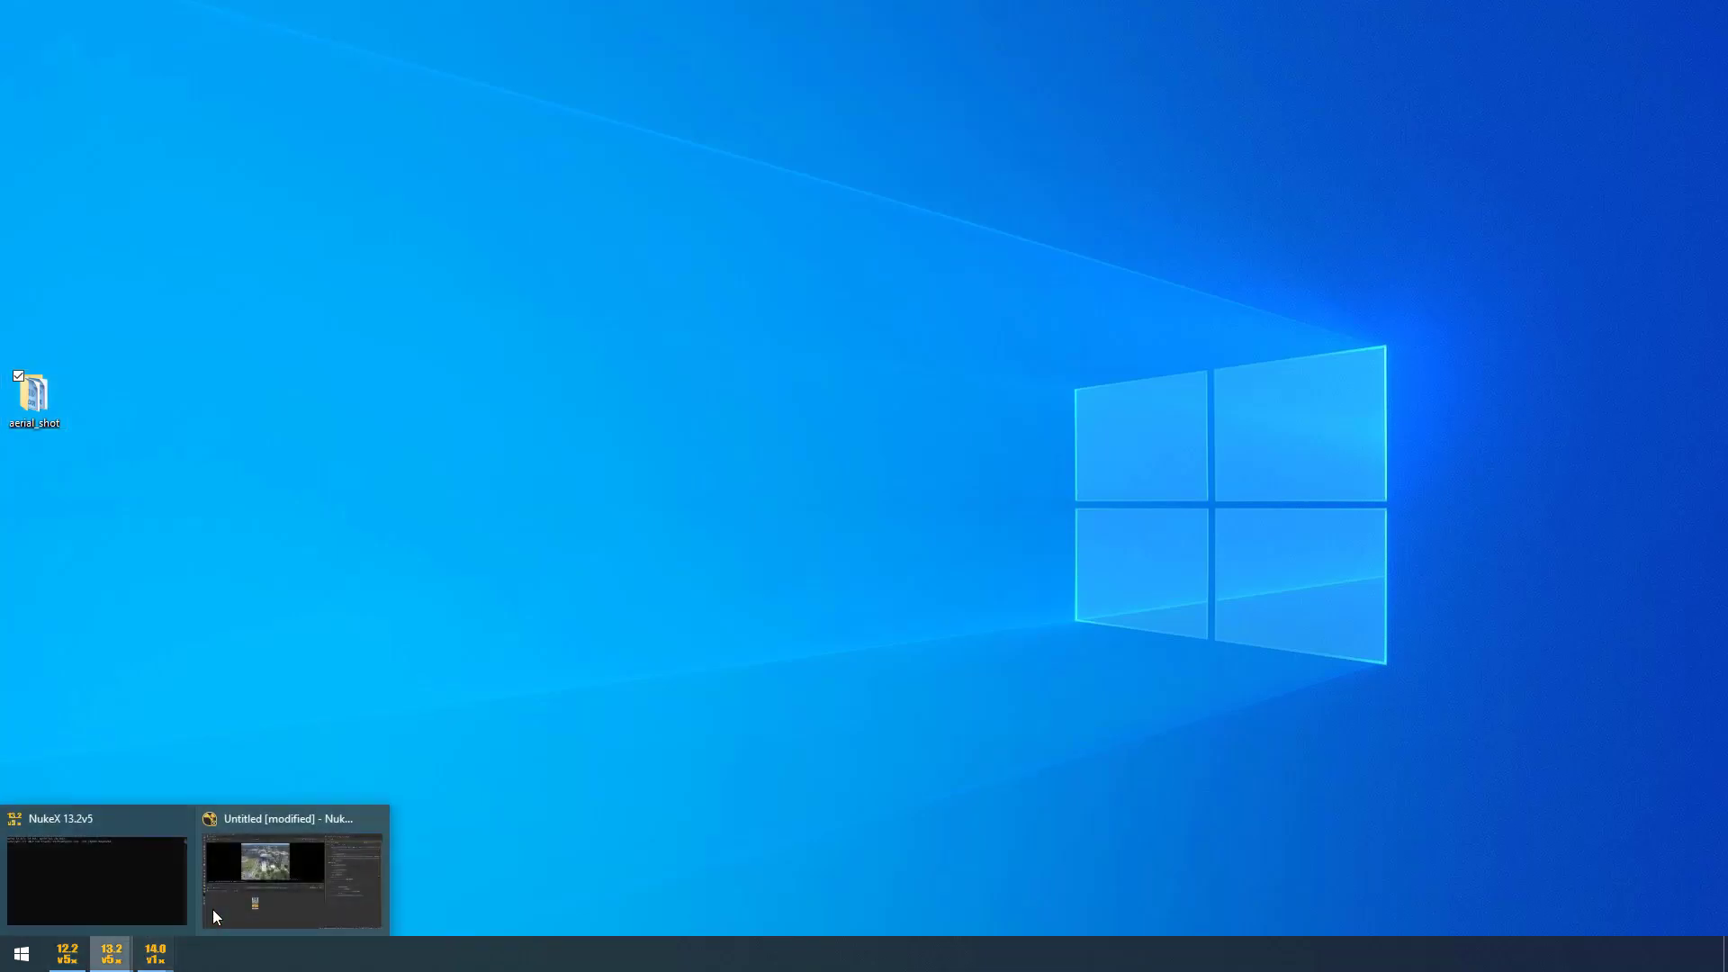
{"action": "left_click", "coordinate": [216, 916]}
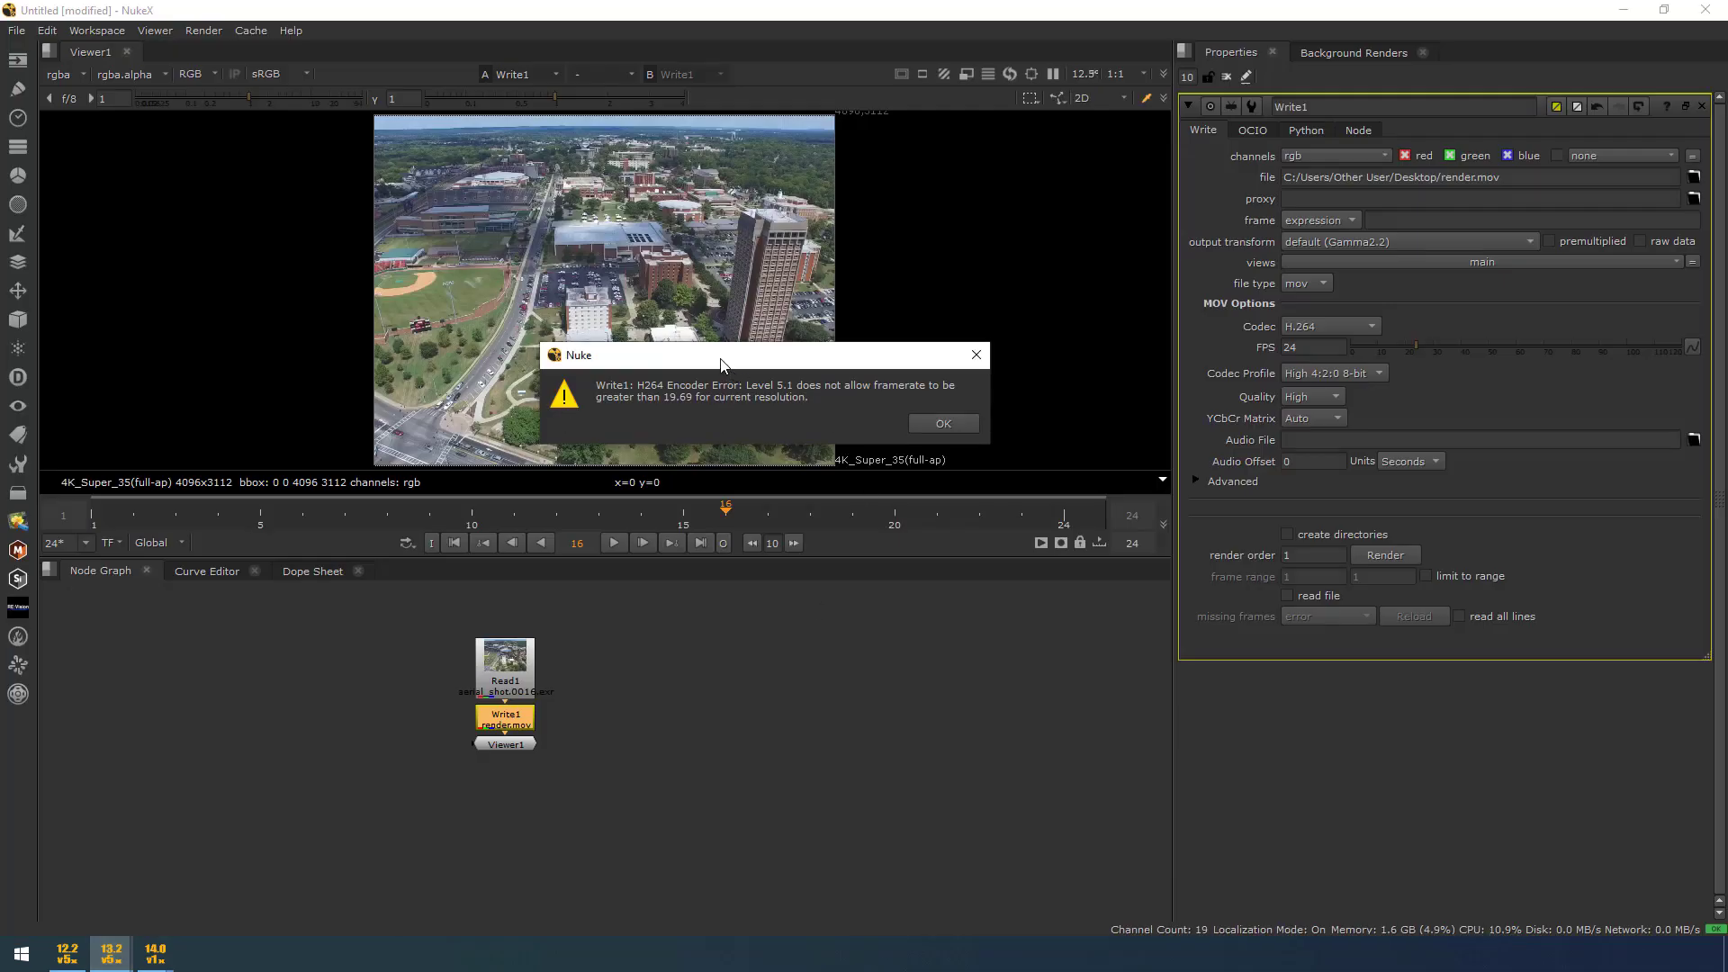
{"action": "left_click_drag", "start_coordinate": [720, 364], "coordinate": [630, 335]}
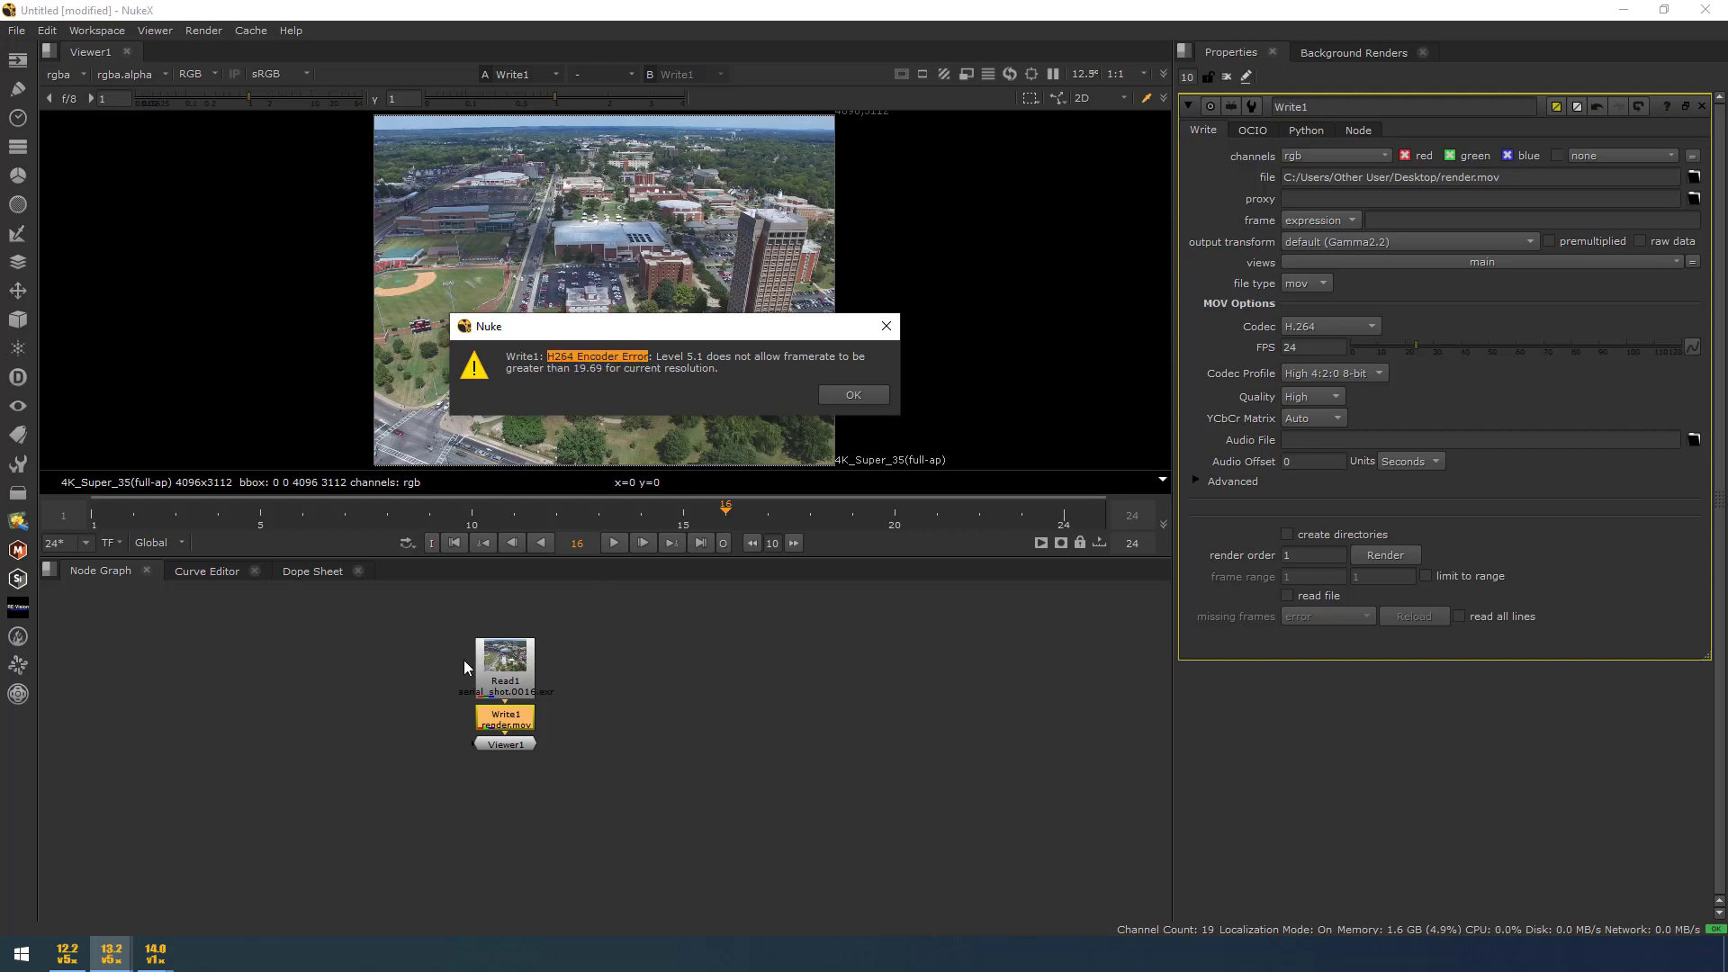
{"action": "key", "text": "Return"}
{"action": "left_click_drag", "start_coordinate": [341, 597], "coordinate": [665, 738]}
In the NukeX 14.0 session, paste Read1 and Write1 and view Write1 in Viewer1.
{"action": "left_click", "coordinate": [155, 953]}
{"action": "left_click", "coordinate": [303, 896]}
{"action": "key", "text": "ctrl+v"}
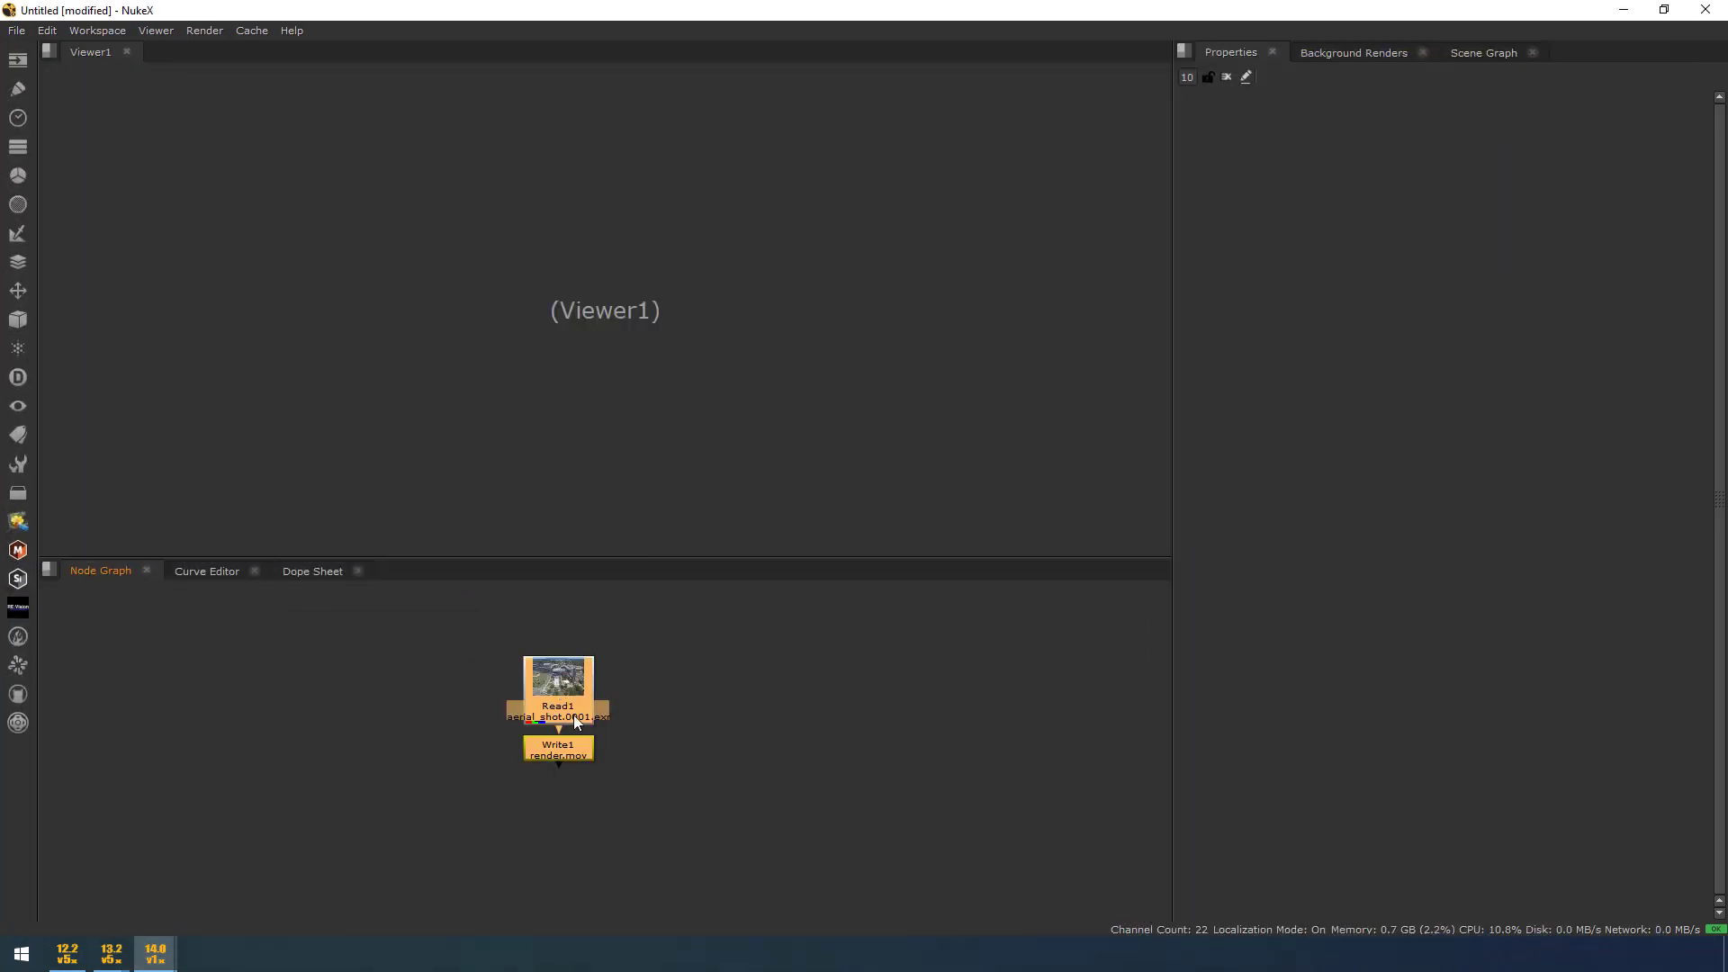
{"action": "left_click", "coordinate": [571, 743]}
{"action": "double_click", "coordinate": [571, 743]}
{"action": "key", "text": "1"}
{"action": "left_click_drag", "start_coordinate": [581, 774], "coordinate": [434, 748]}
{"action": "left_click", "coordinate": [558, 747]}
Render Write1 to the movie and dismiss the resulting H.264 encoder framerate error.
{"action": "left_click", "coordinate": [1385, 554]}
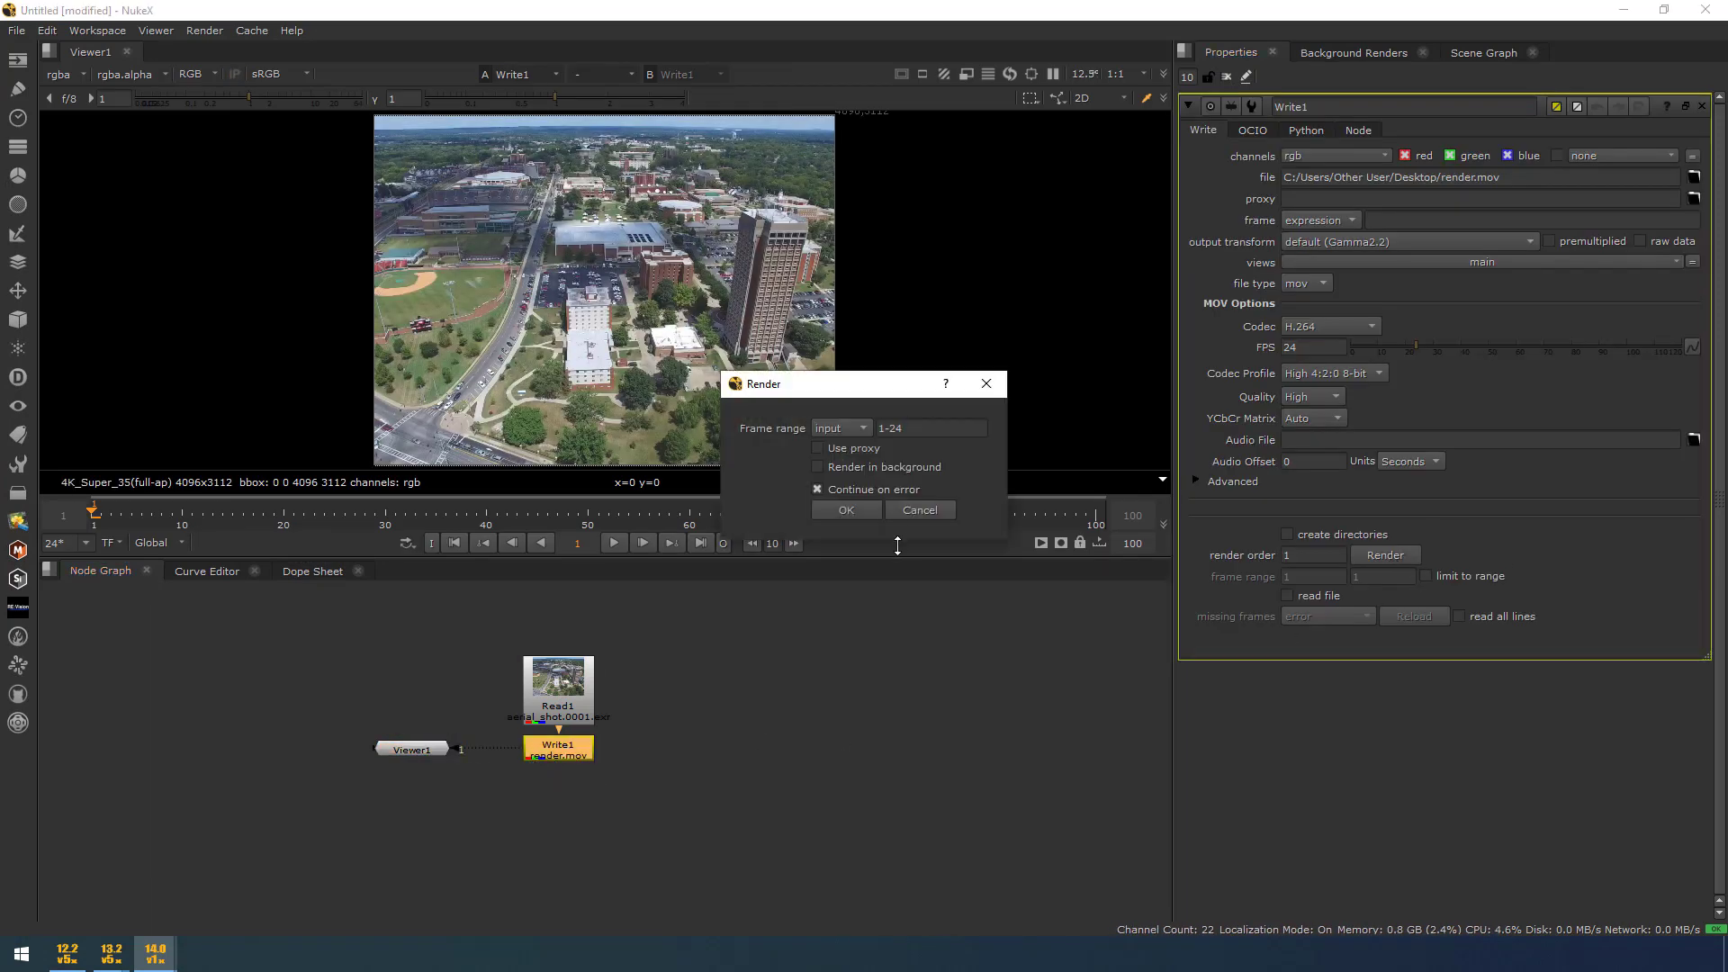
{"action": "left_click", "coordinate": [851, 509]}
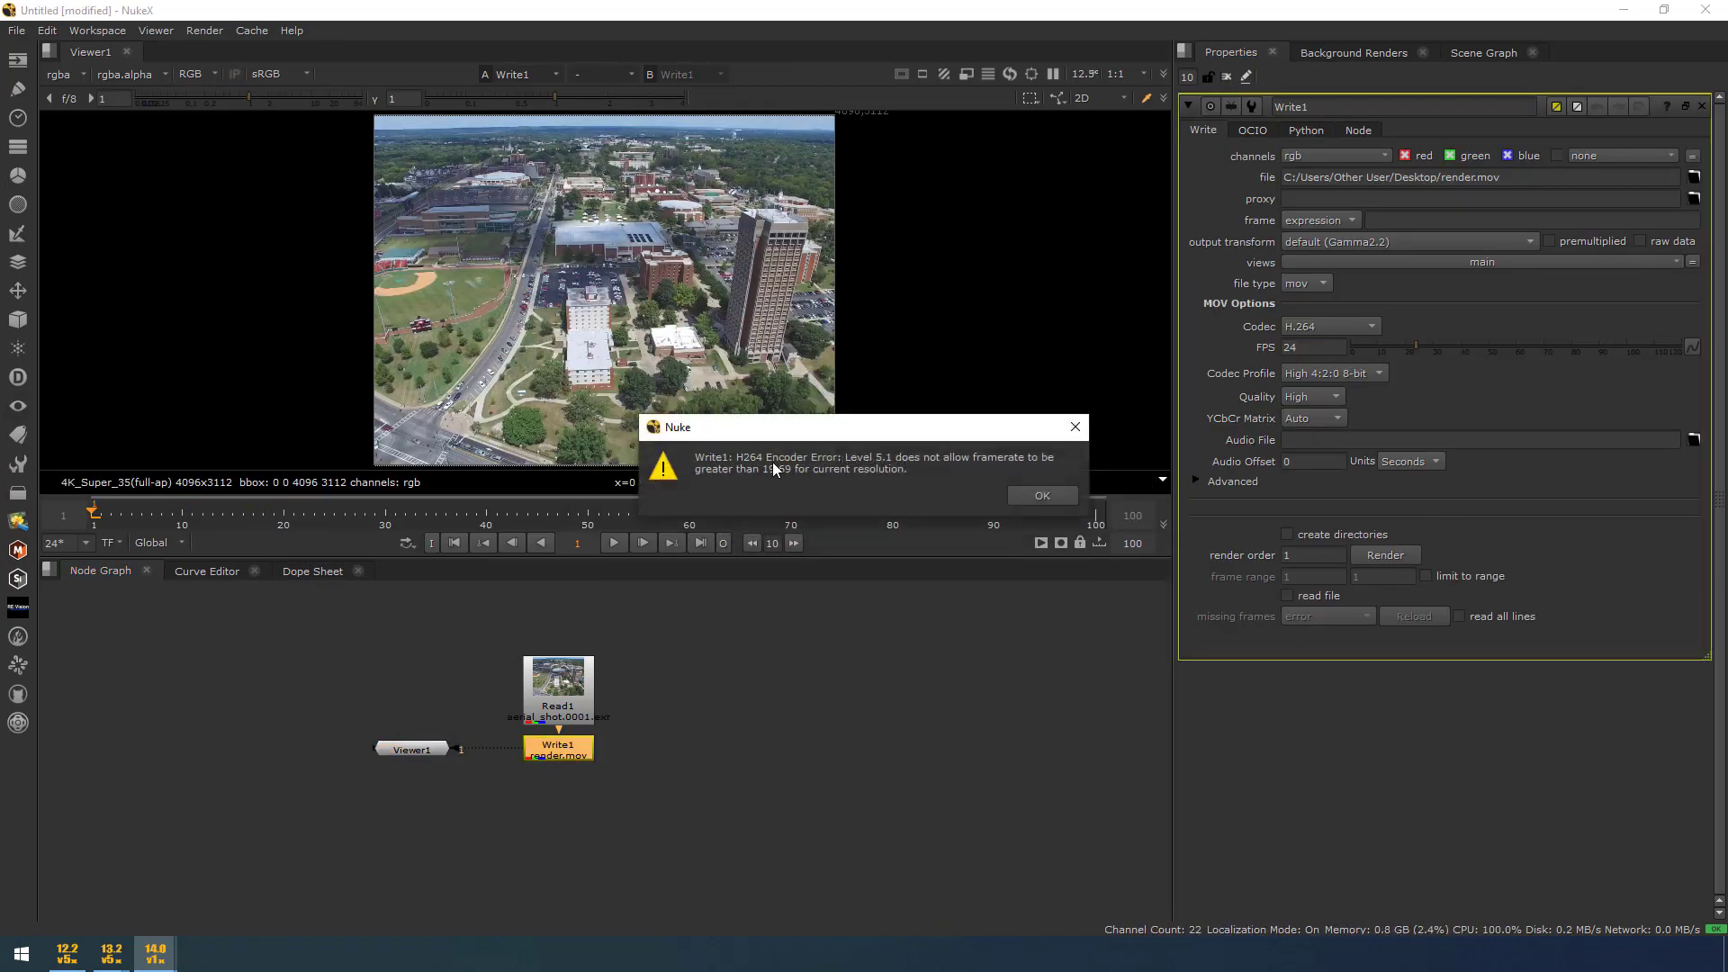
{"action": "left_click_drag", "start_coordinate": [813, 438], "coordinate": [585, 341]}
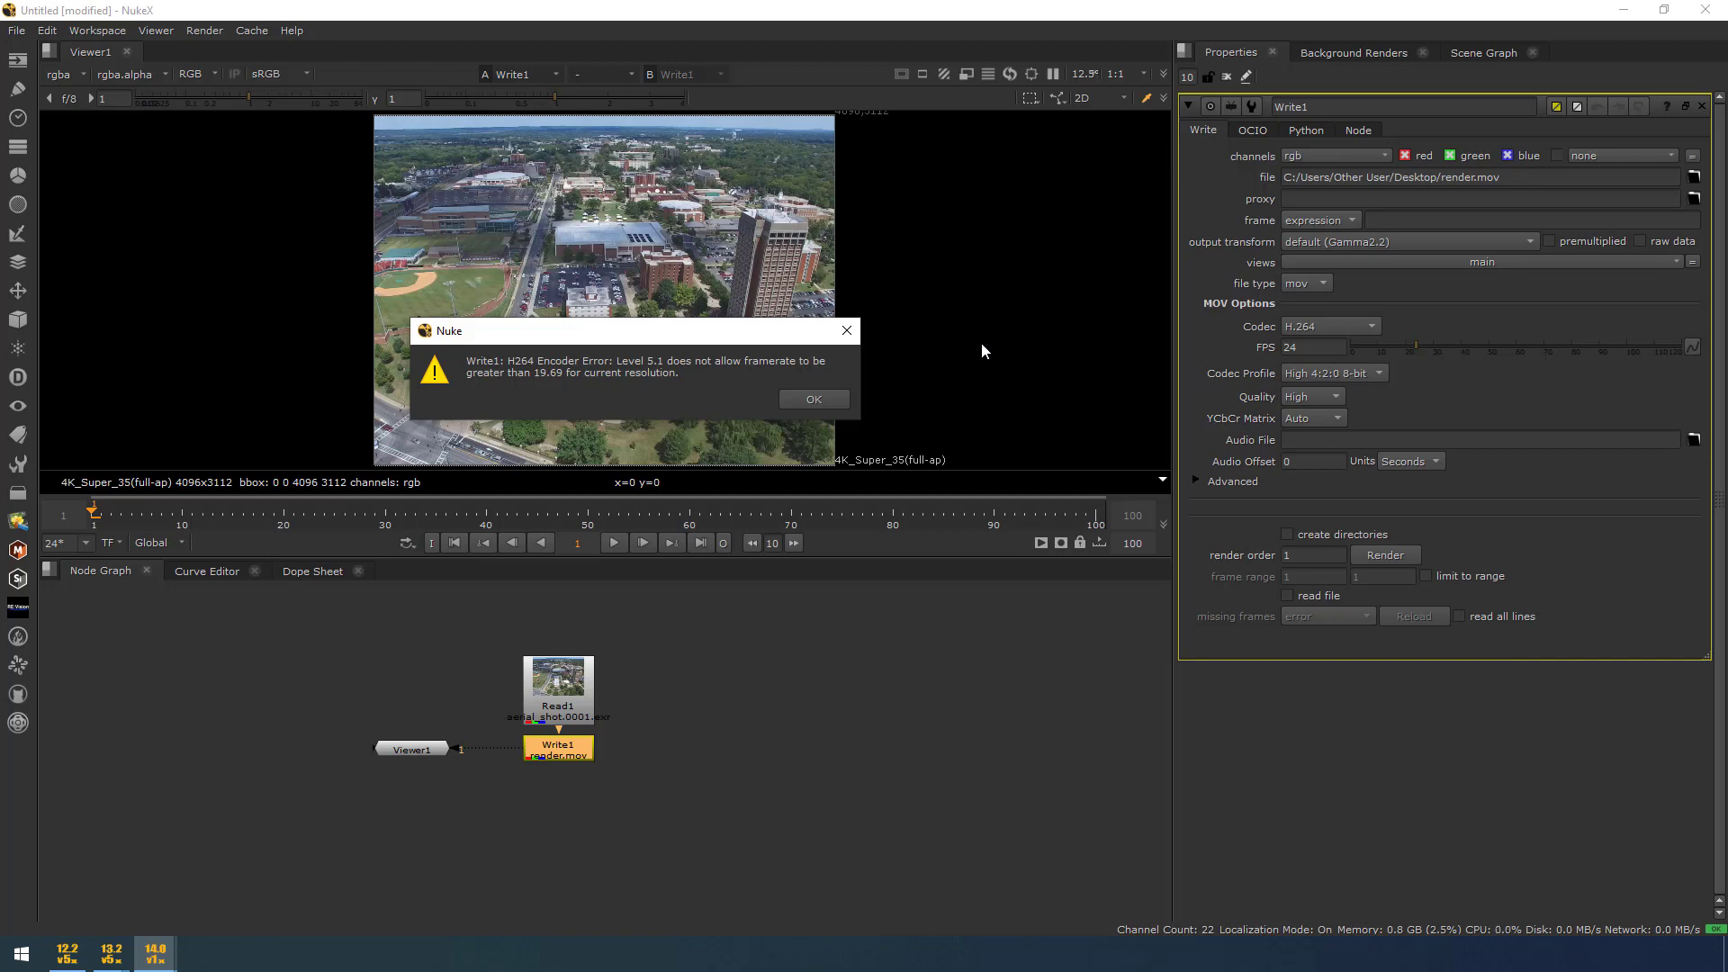
{"action": "left_click", "coordinate": [839, 396]}
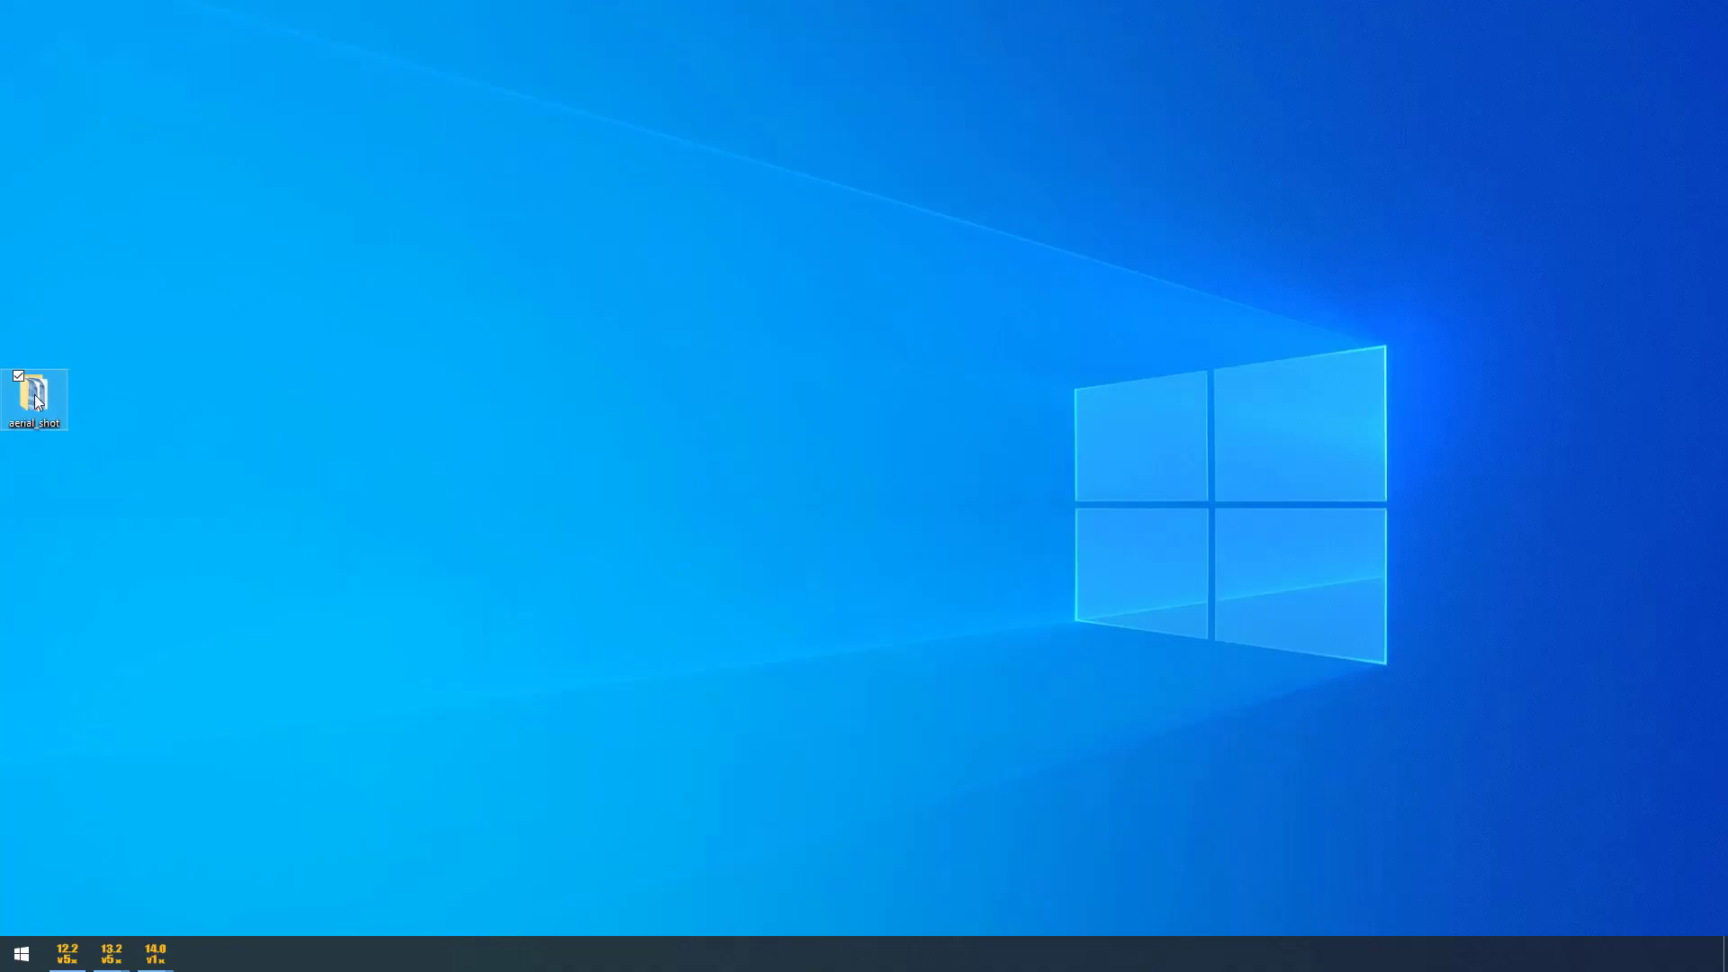
Open the aerial_shot folder, select all 24 EXR frames, then close the folder window.
{"action": "double_click", "coordinate": [34, 395]}
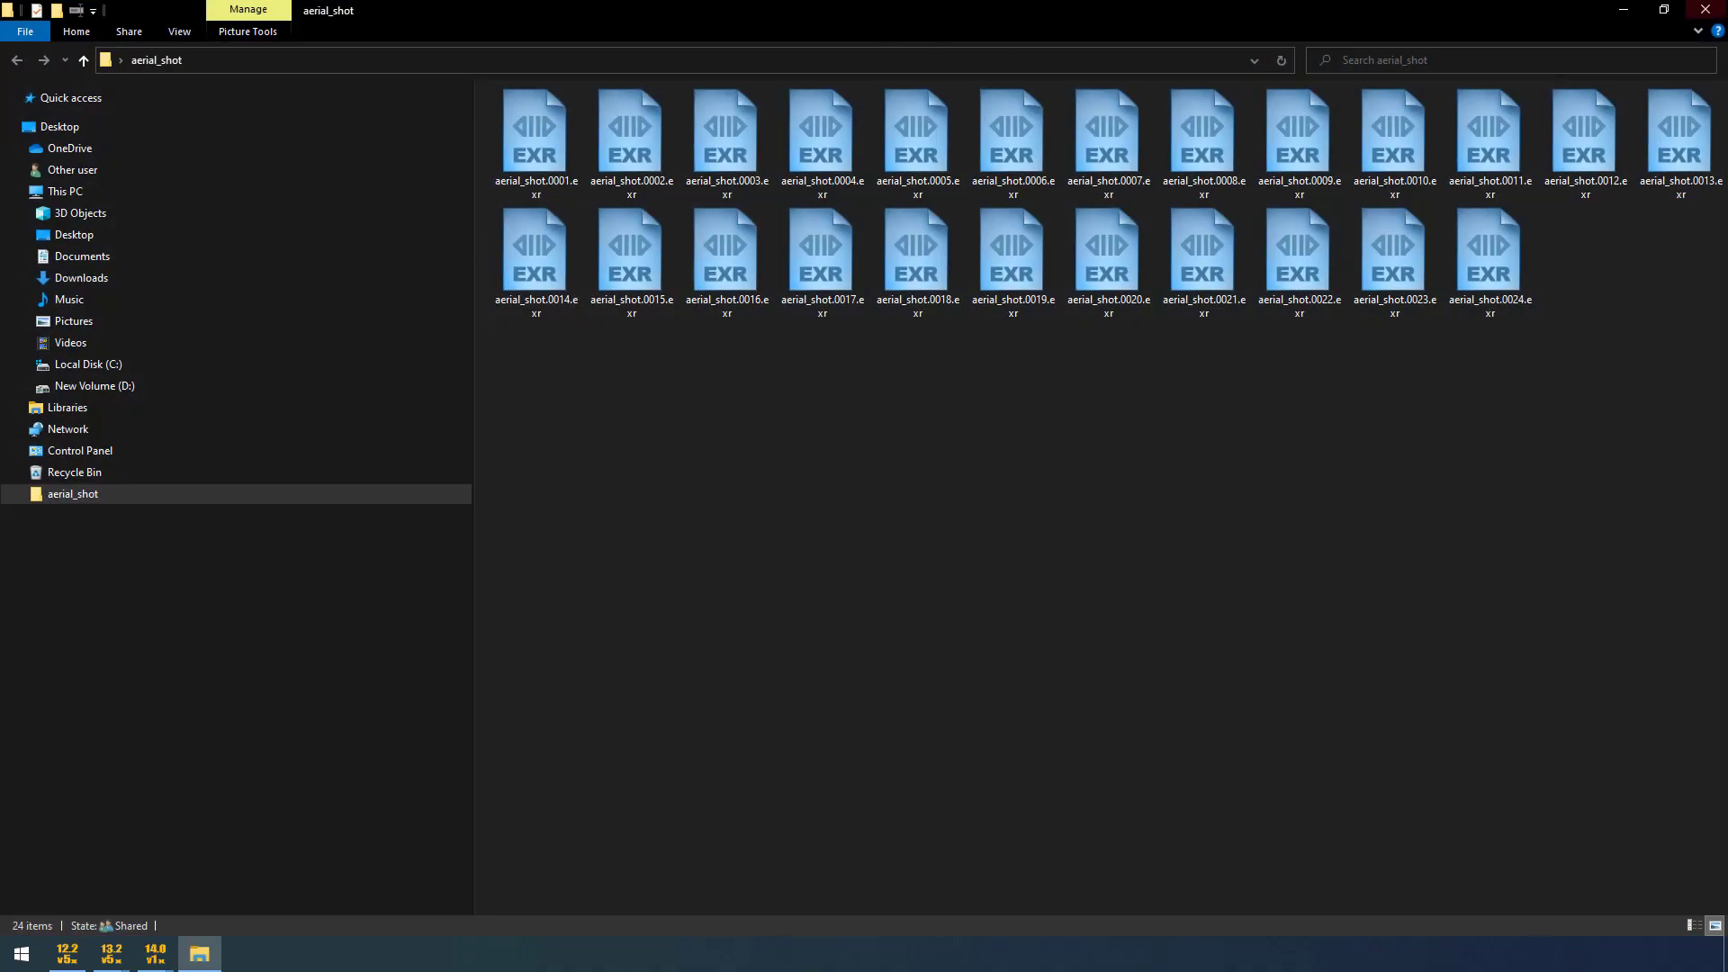
{"action": "key", "text": "ctrl+a"}
{"action": "left_click_drag", "start_coordinate": [744, 8], "coordinate": [867, 27]}
{"action": "left_click", "coordinate": [1213, 36]}
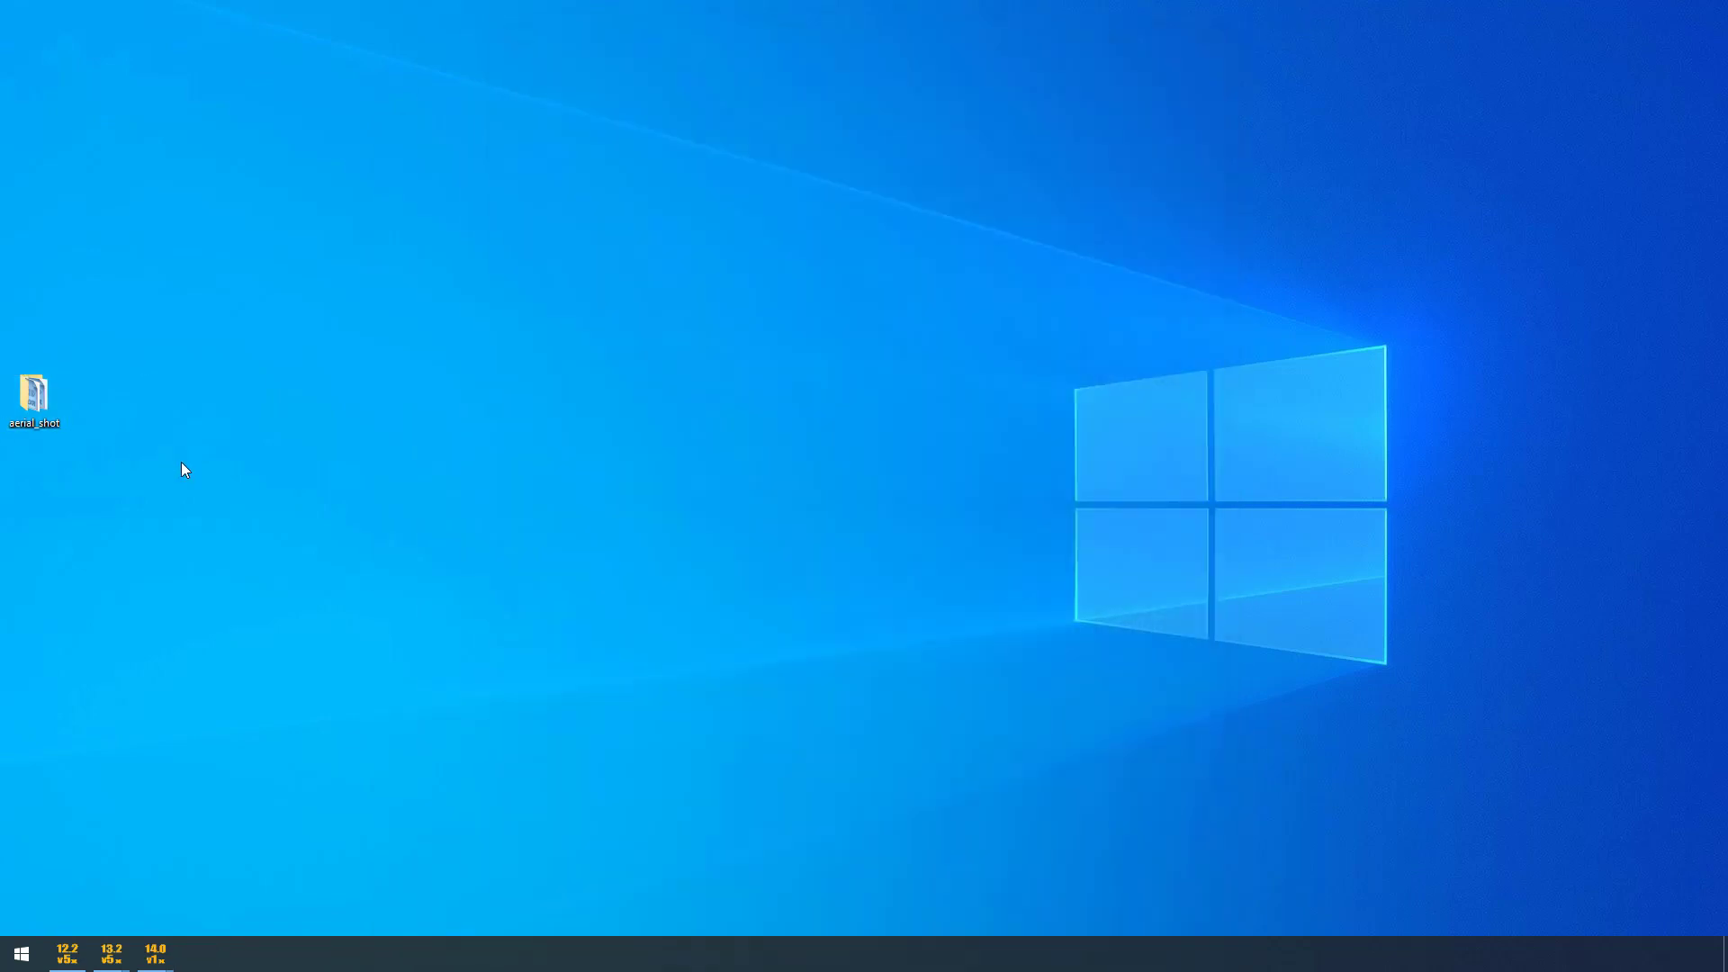
Launch Command Prompt through the Run dialog with cmd and center its window.
{"action": "key", "text": "super"}
{"action": "type", "text": "run"}
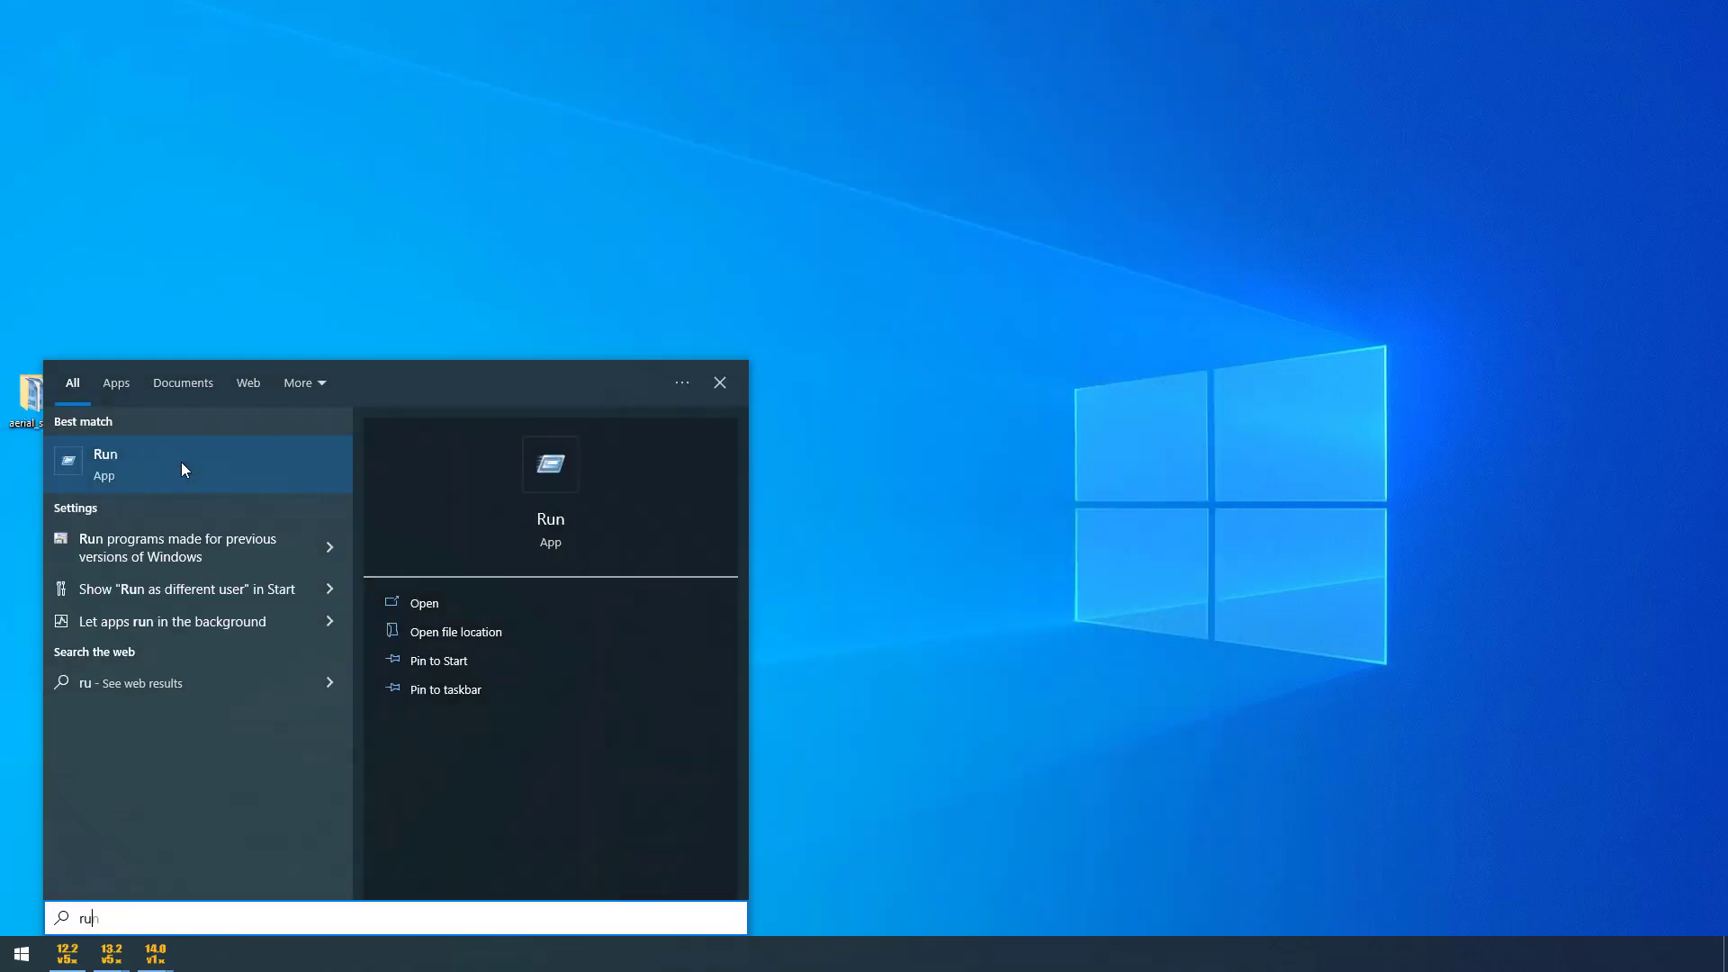
{"action": "key", "text": "Return"}
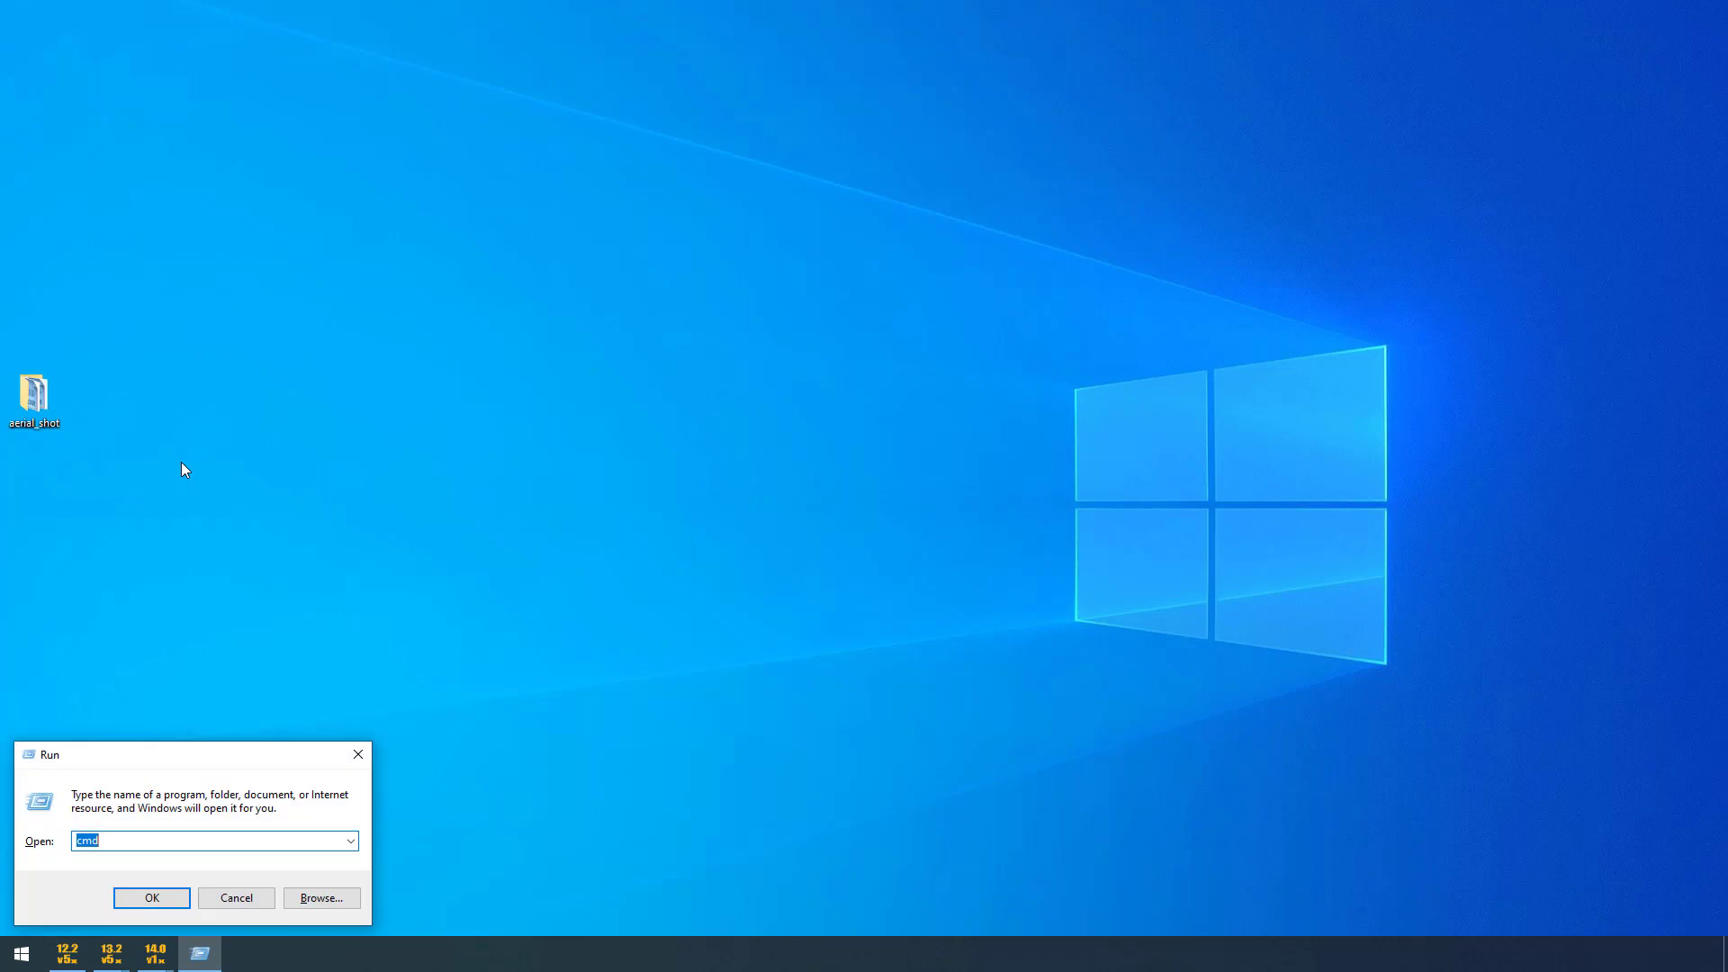
{"action": "type", "text": "cmd"}
{"action": "key", "text": "Return"}
{"action": "left_click_drag", "start_coordinate": [391, 61], "coordinate": [486, 347]}
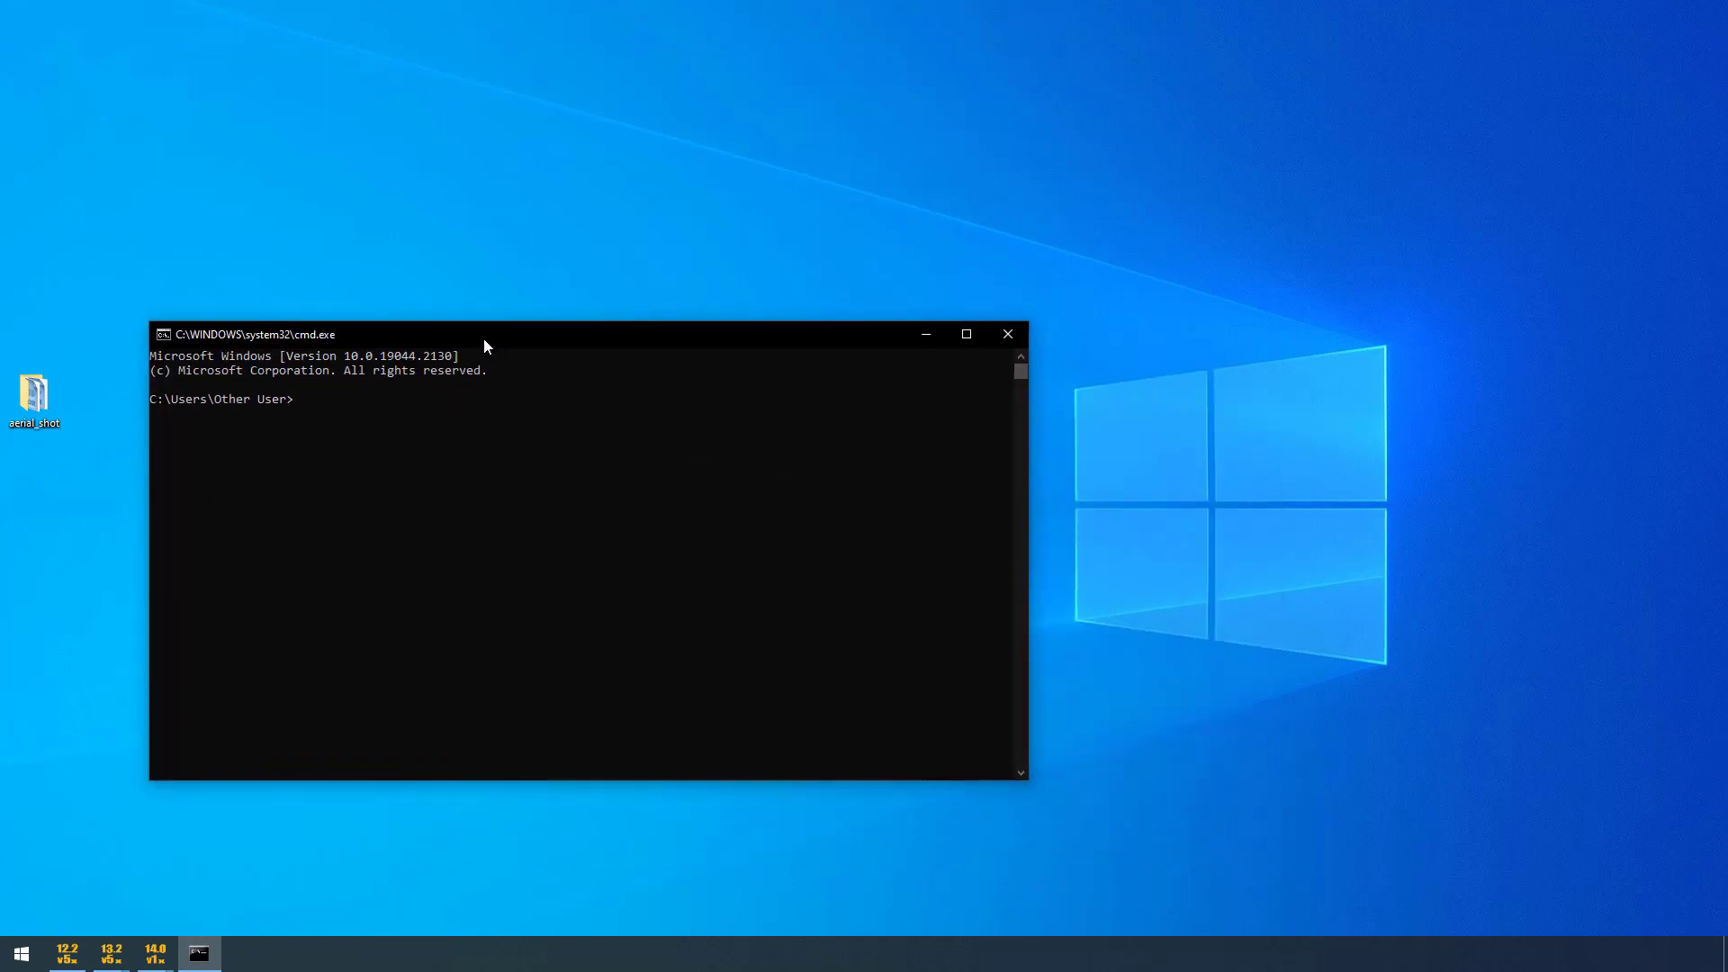
Run ffmpeg and highlight its 2023-01-04 essentials build version banner and usage output.
{"action": "type", "text": "ffmpeg"}
{"action": "key", "text": "Return"}
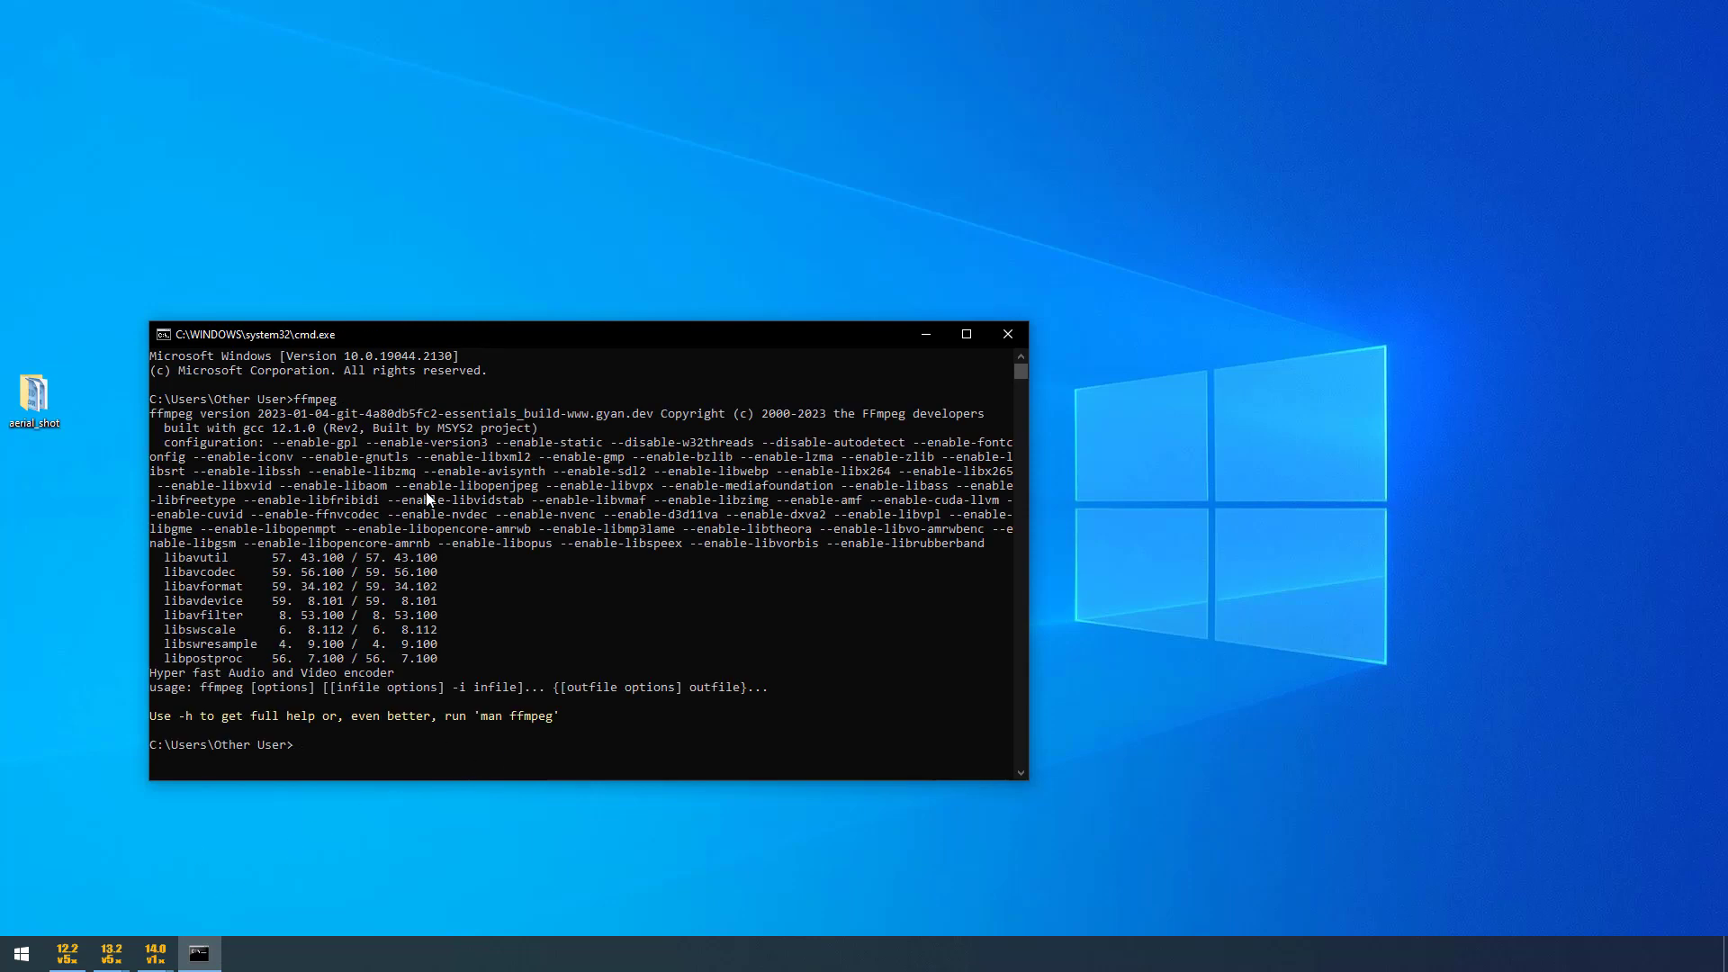
{"action": "left_click_drag", "start_coordinate": [295, 400], "coordinate": [338, 402]}
{"action": "left_click_drag", "start_coordinate": [555, 717], "coordinate": [121, 412]}
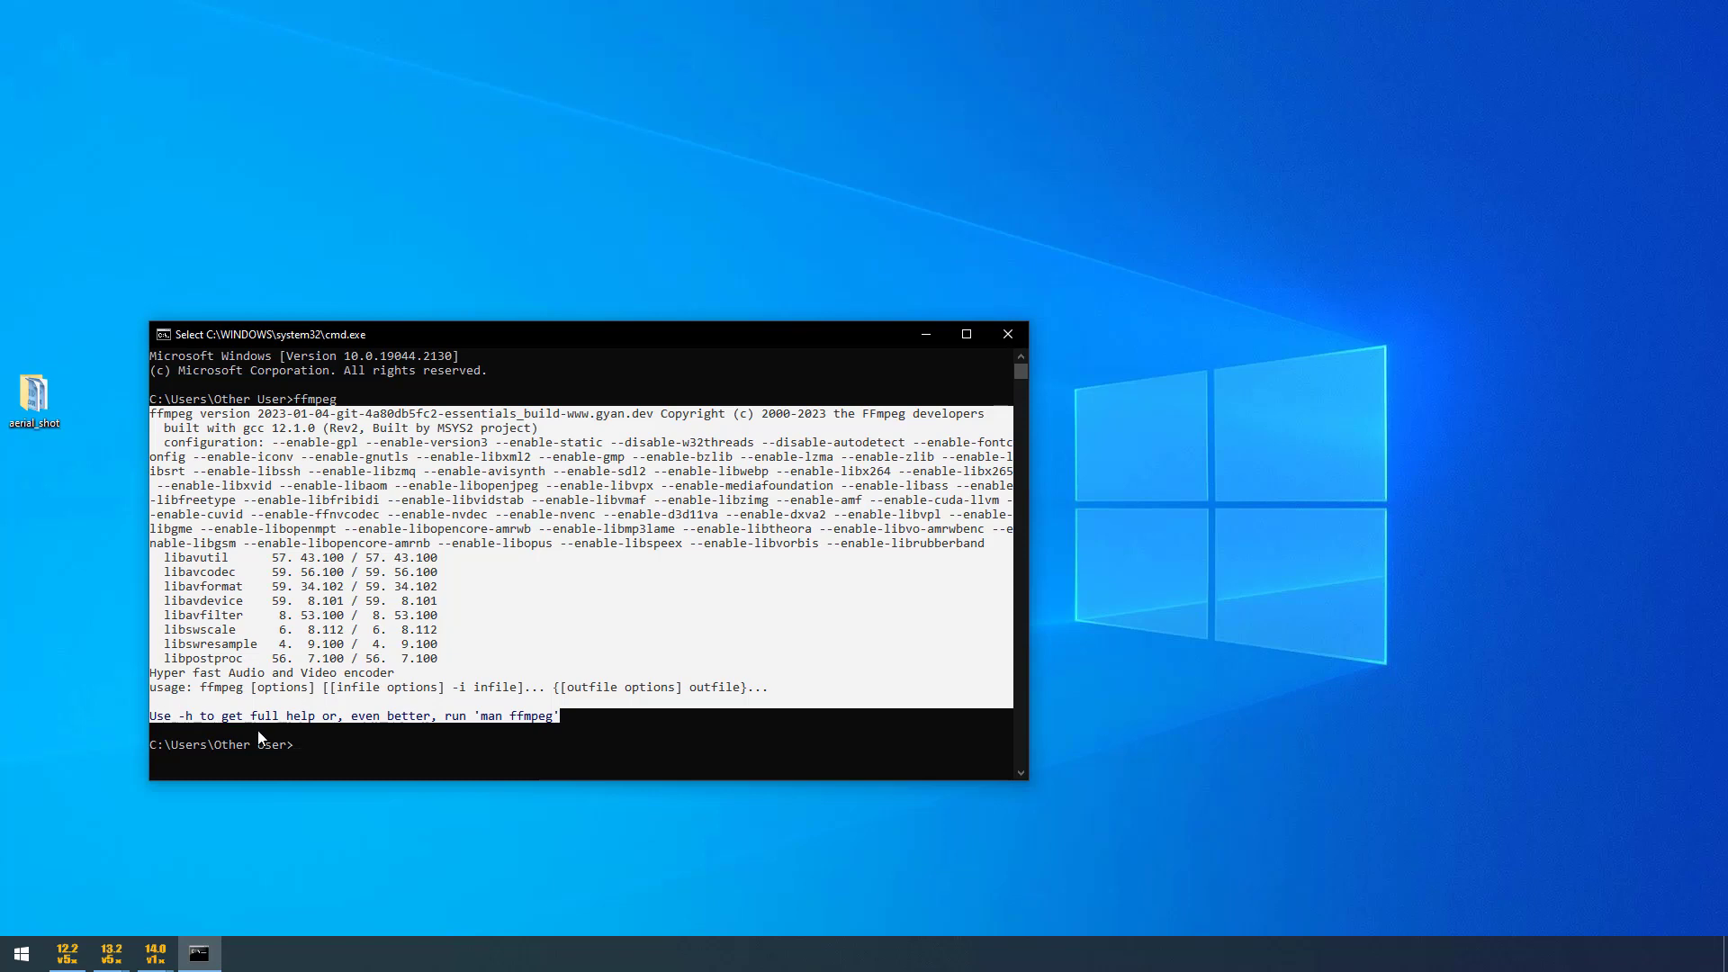
{"action": "left_click", "coordinate": [154, 369]}
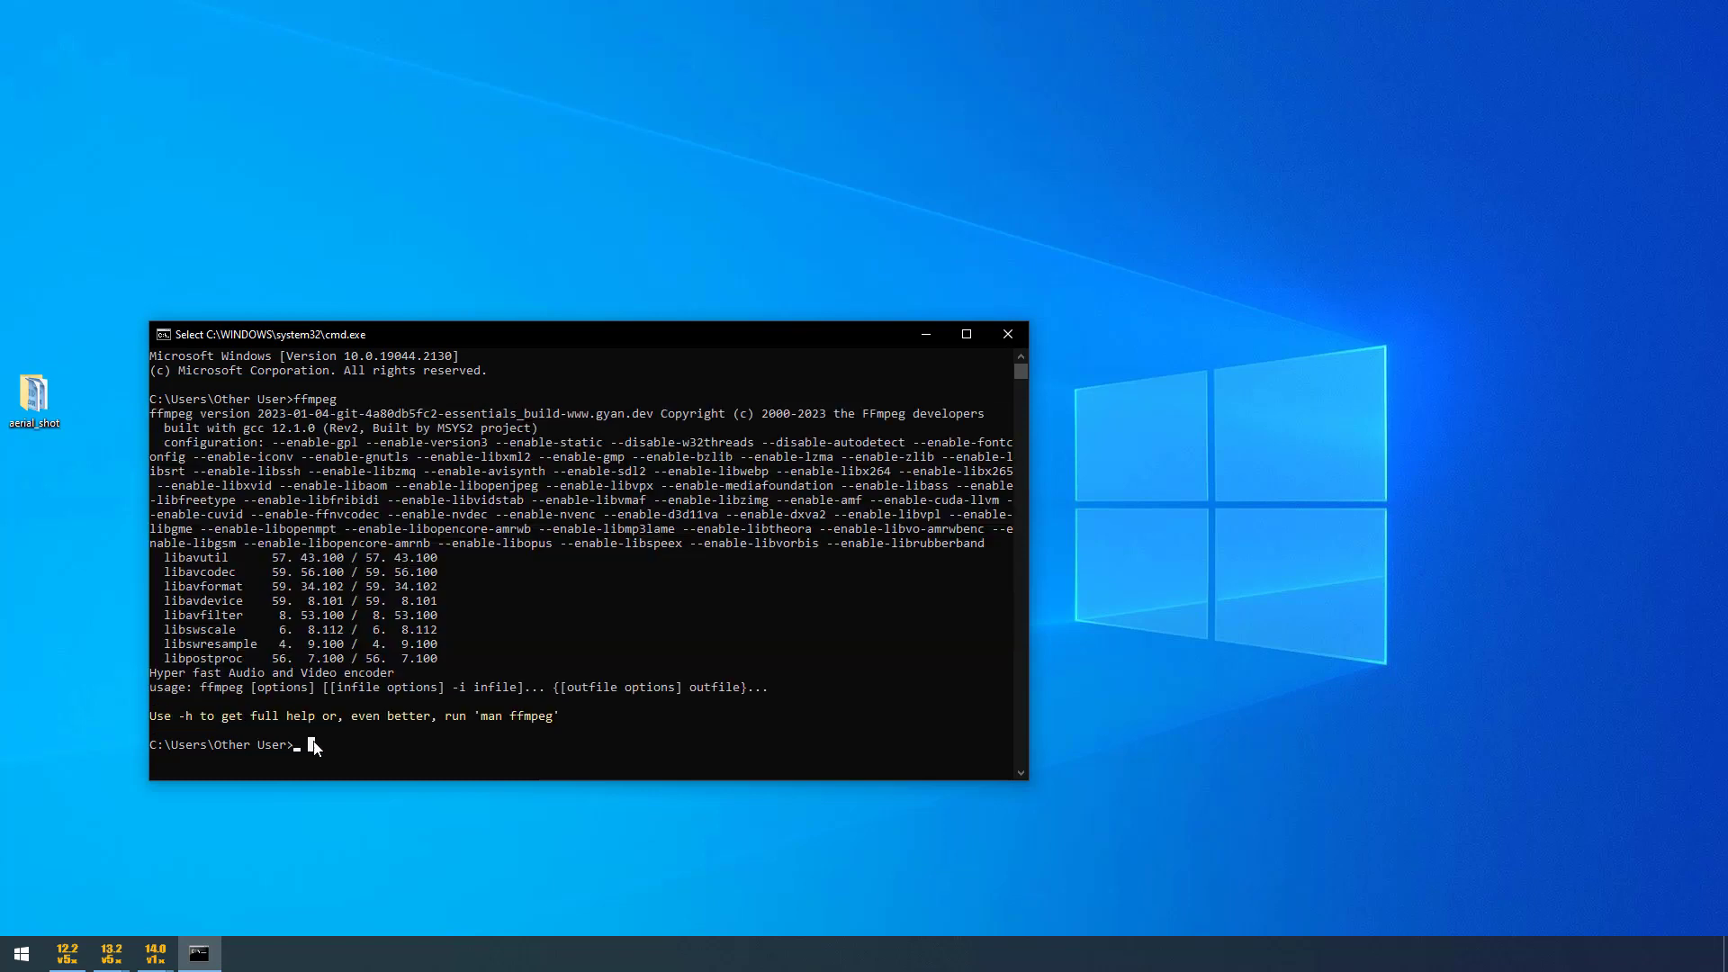
{"action": "left_click", "coordinate": [35, 396]}
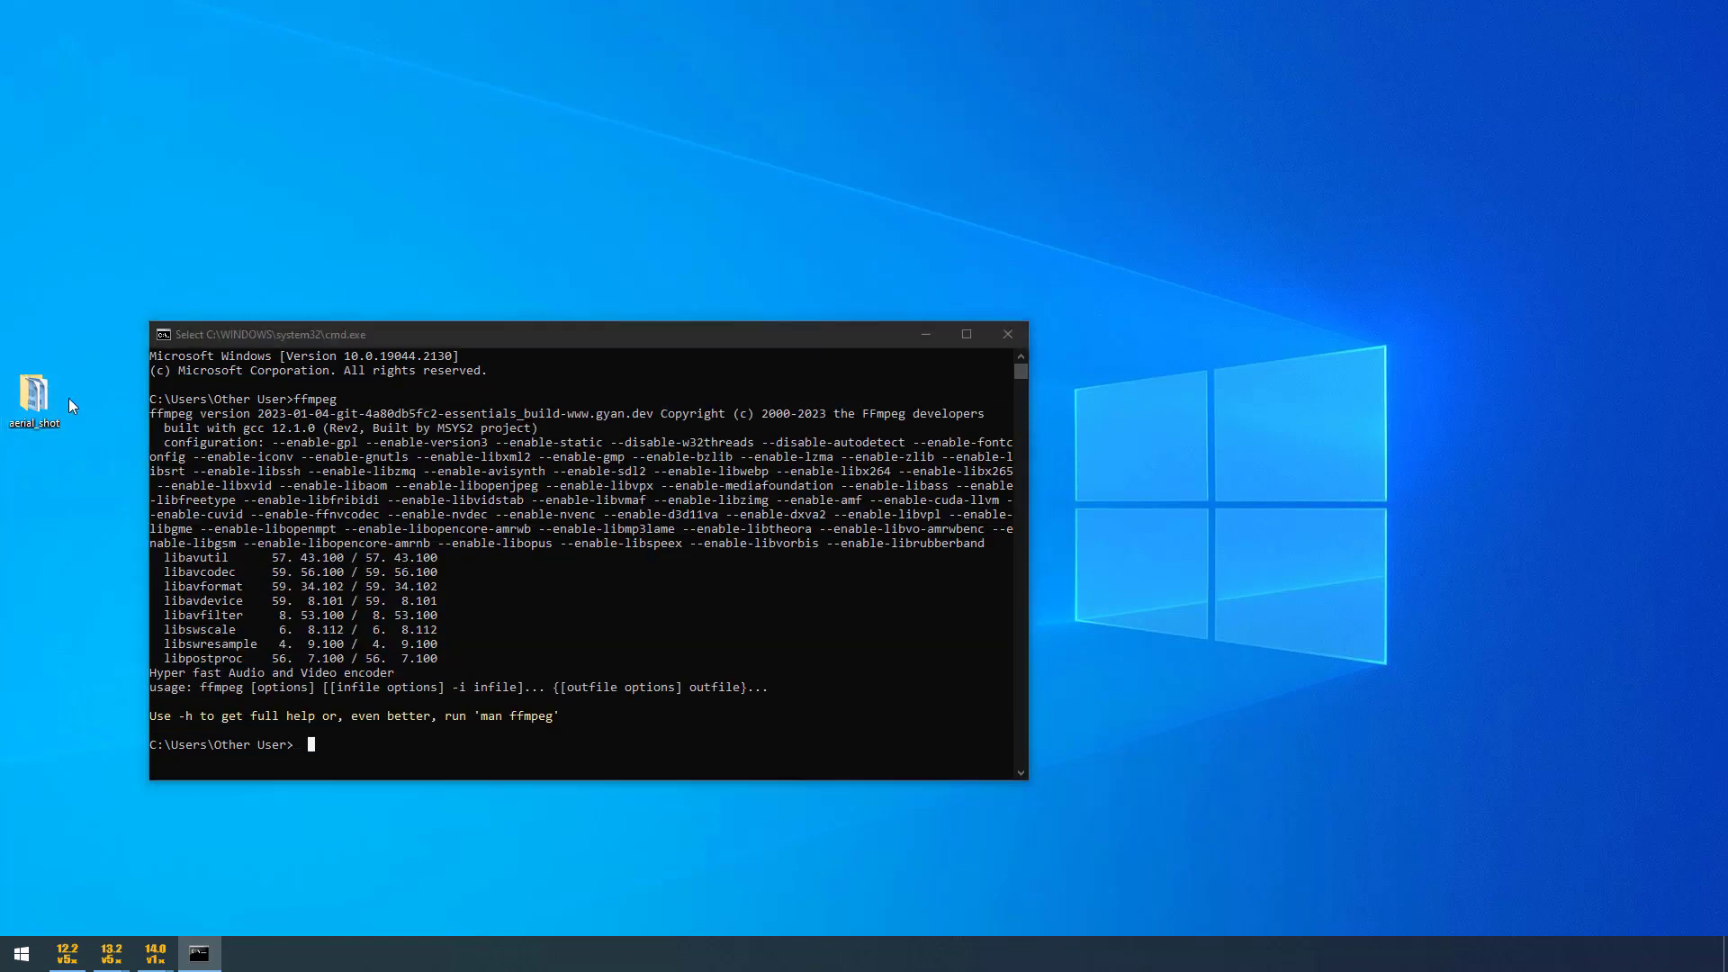
{"action": "left_click", "coordinate": [298, 745]}
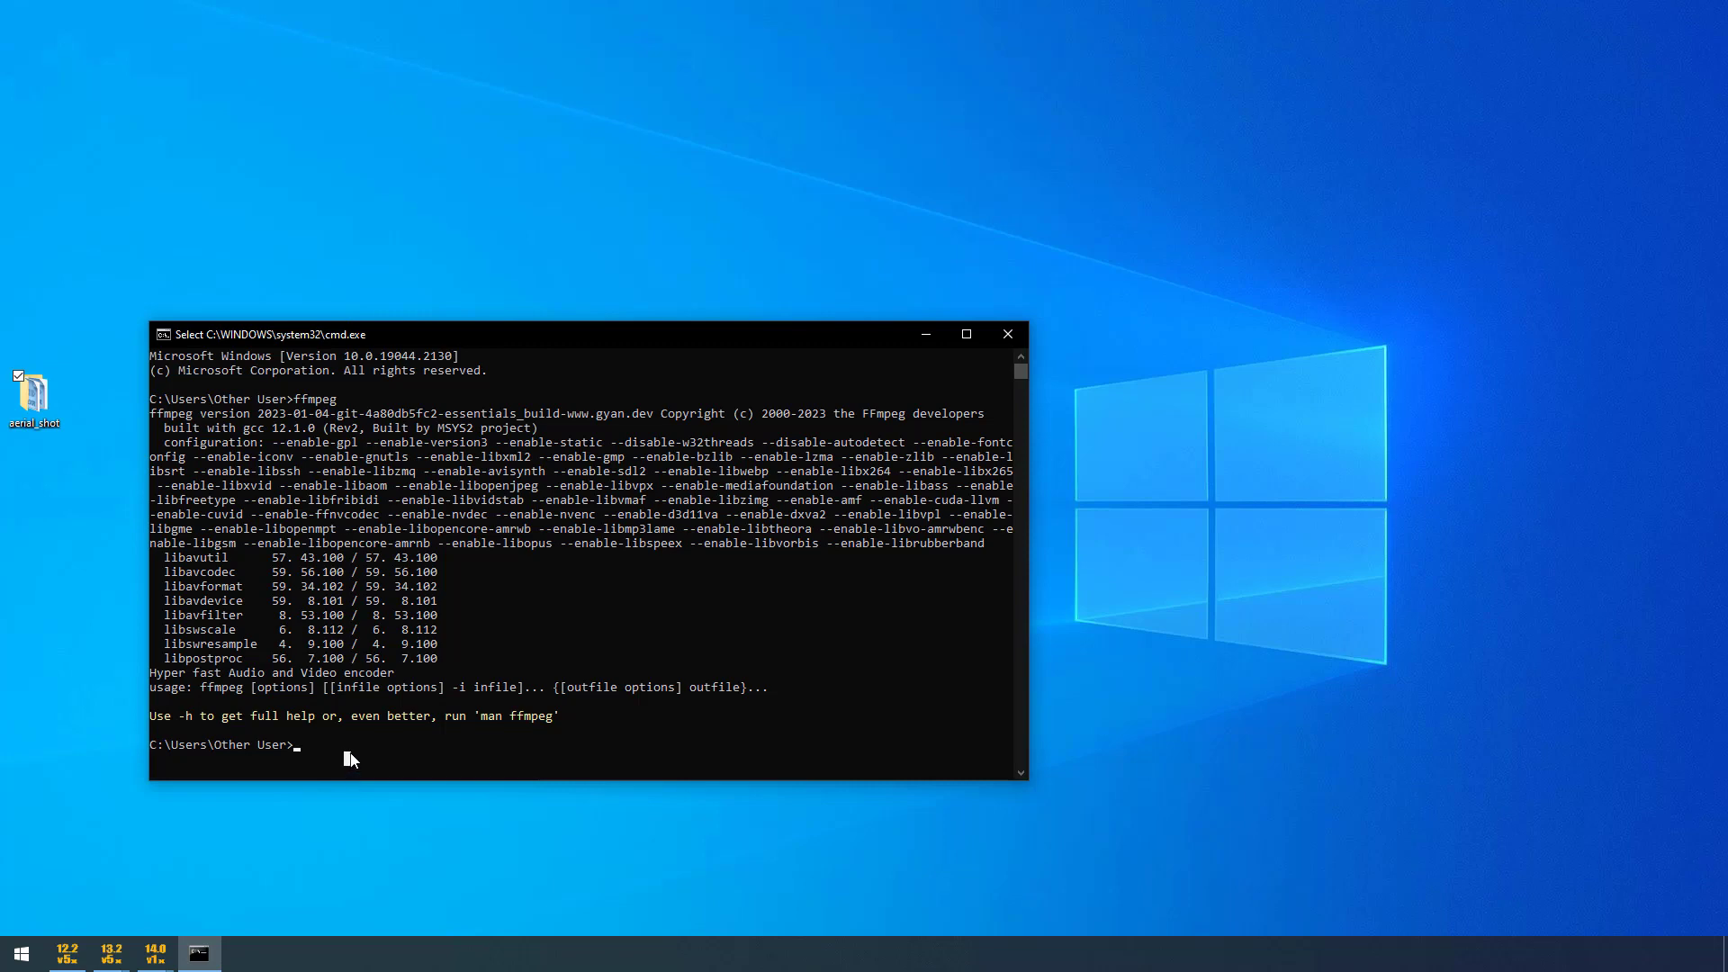
Clear the console with cls, type ffmpeg -i, and drop in the Desktop aerial_shot folder path.
{"action": "type", "text": "cm"}
{"action": "type", "text": "ls"}
{"action": "key", "text": "Return"}
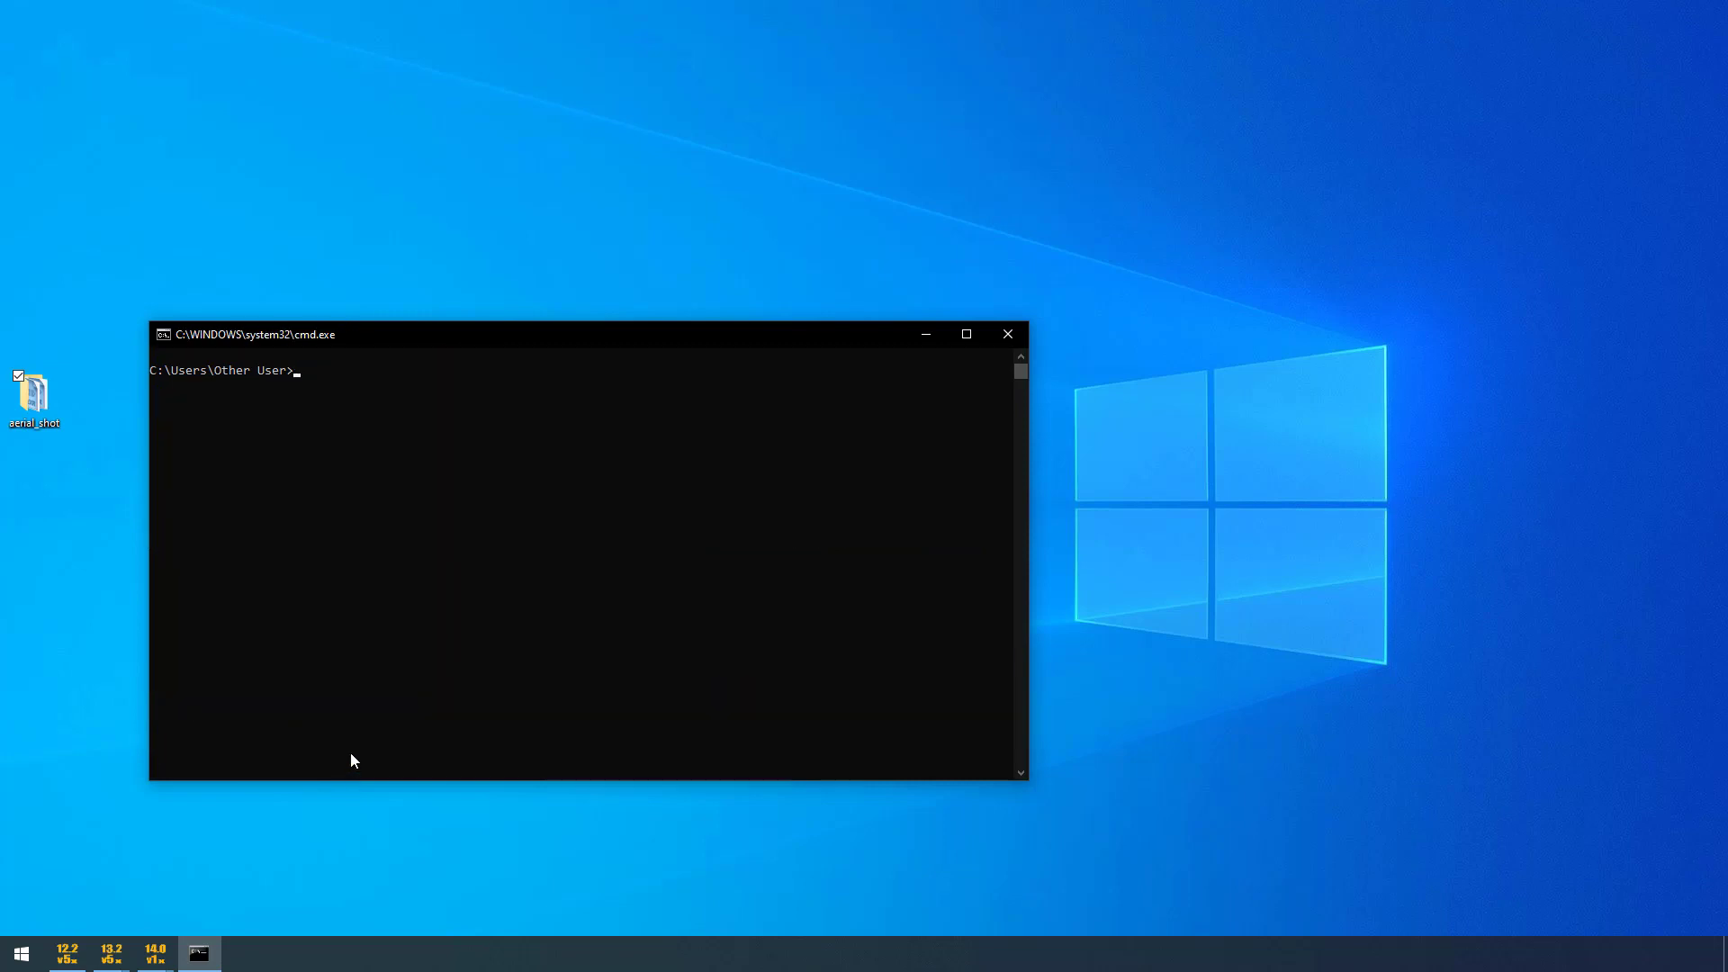
{"action": "type", "text": "ffmpeg"}
{"action": "left_click_drag", "start_coordinate": [361, 378], "coordinate": [25, 441]}
{"action": "left_click", "coordinate": [427, 381]}
{"action": "left_click_drag", "start_coordinate": [62, 423], "coordinate": [416, 392]}
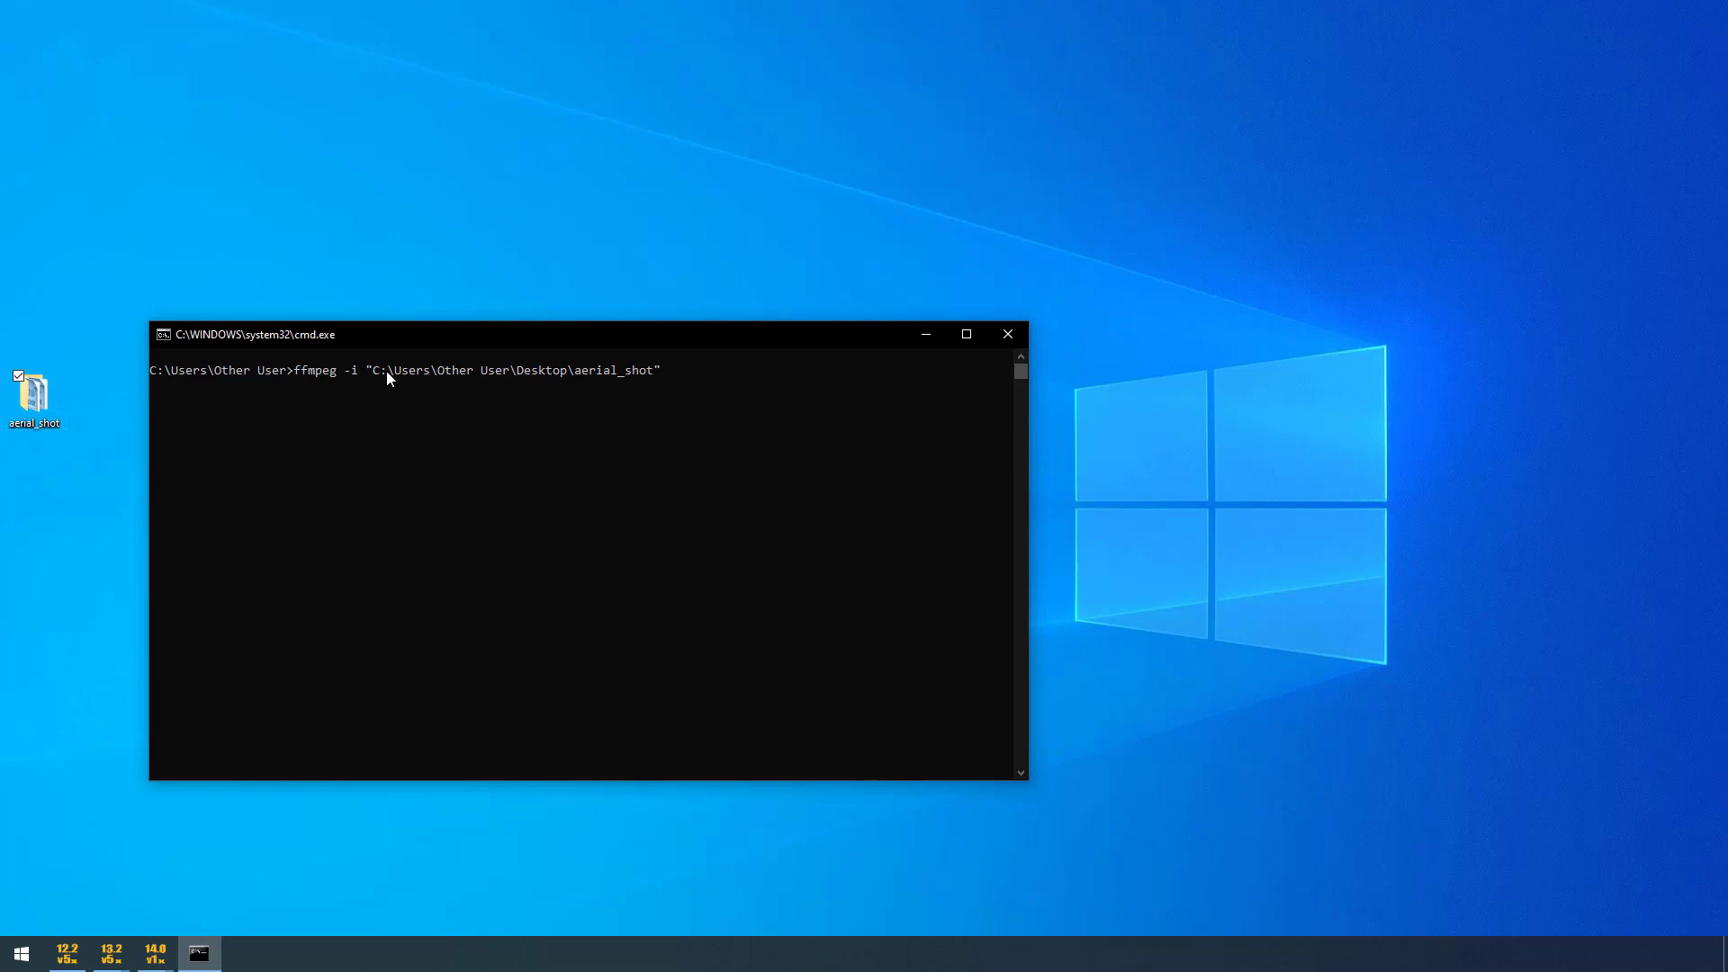
Open the aerial_shot folder window and arrange it below the Command Prompt.
{"action": "left_click_drag", "start_coordinate": [369, 367], "coordinate": [652, 371]}
{"action": "double_click", "coordinate": [52, 403]}
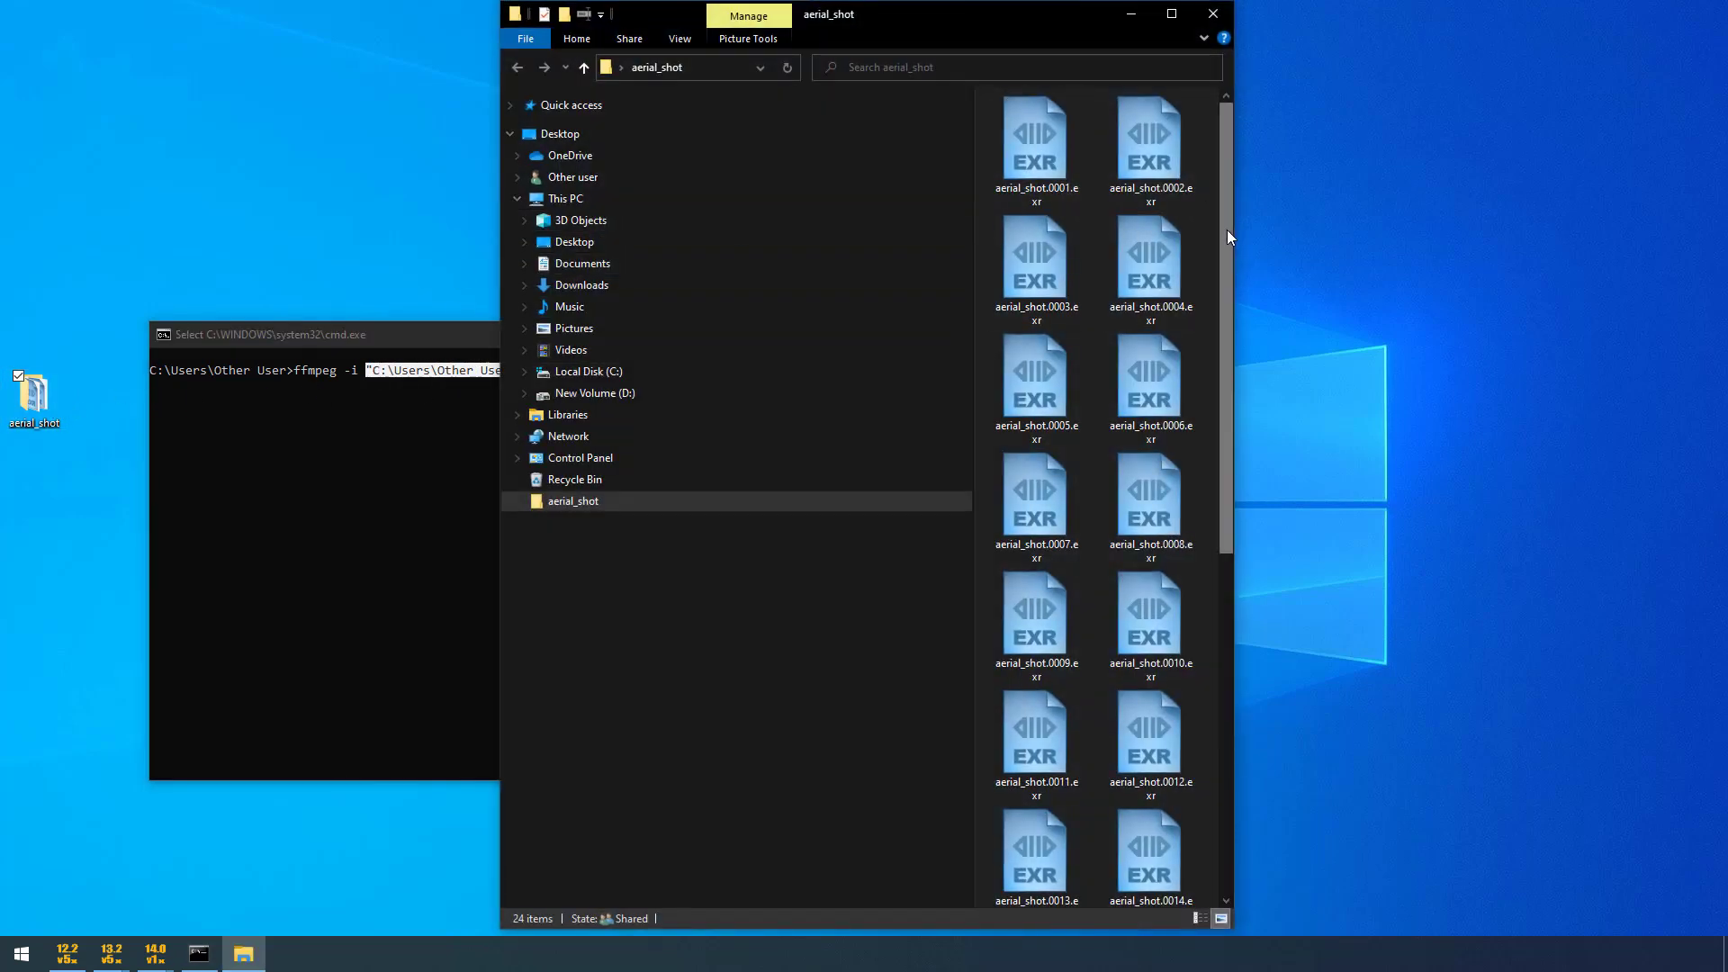
{"action": "left_click_drag", "start_coordinate": [1229, 229], "coordinate": [1681, 232]}
{"action": "left_click_drag", "start_coordinate": [1251, 15], "coordinate": [716, 621]}
{"action": "left_click_drag", "start_coordinate": [689, 326], "coordinate": [728, 163]}
{"action": "left_click", "coordinate": [693, 223]}
{"action": "key", "text": "Escape"}
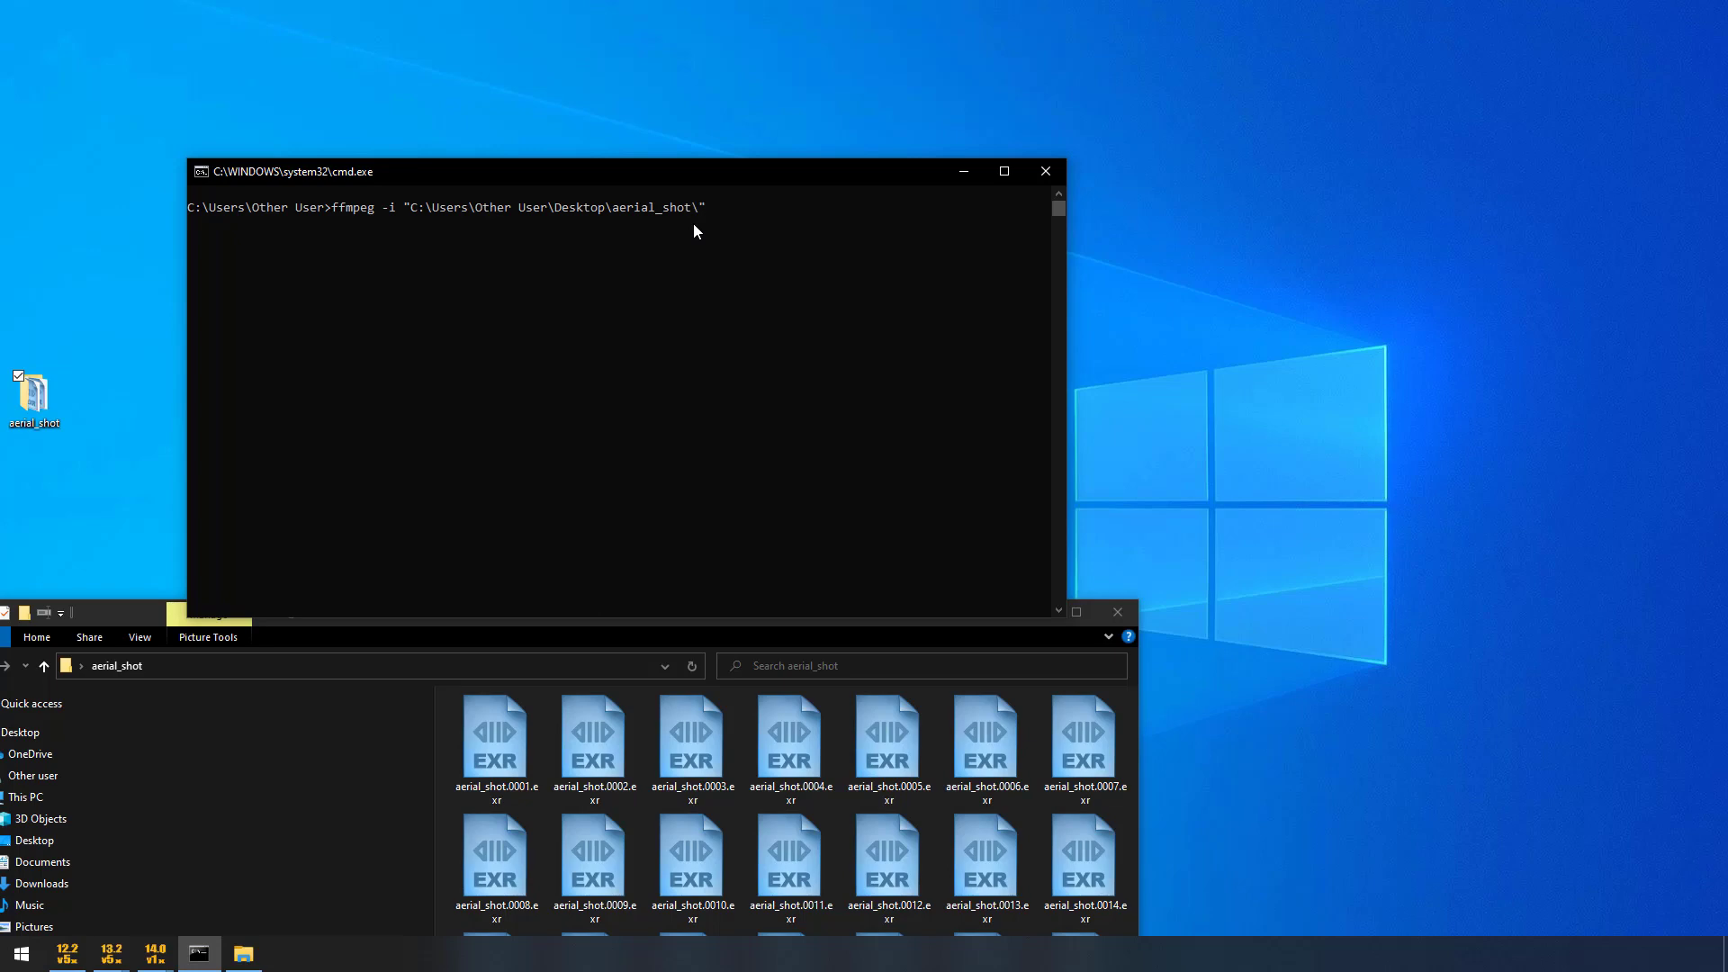
Copy the frame name aerial_shot.0001.exr and paste it into the command's input path.
{"action": "left_click", "coordinate": [513, 756]}
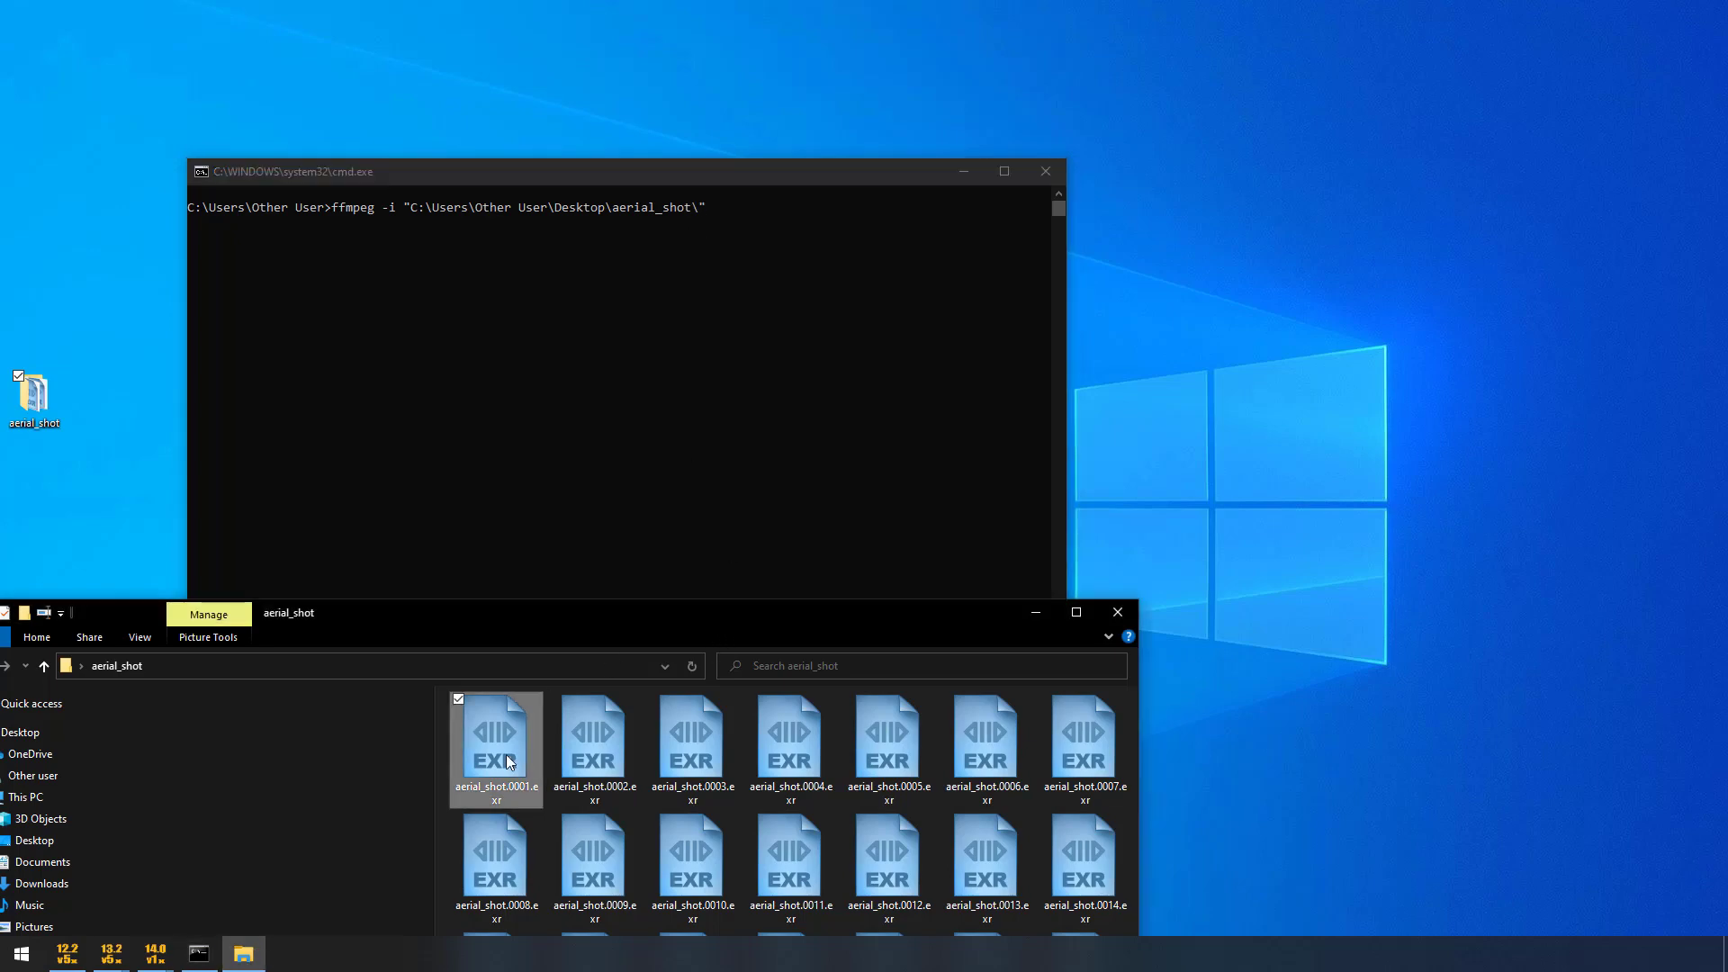
{"action": "left_click", "coordinate": [508, 755]}
{"action": "key", "text": "ctrl+a"}
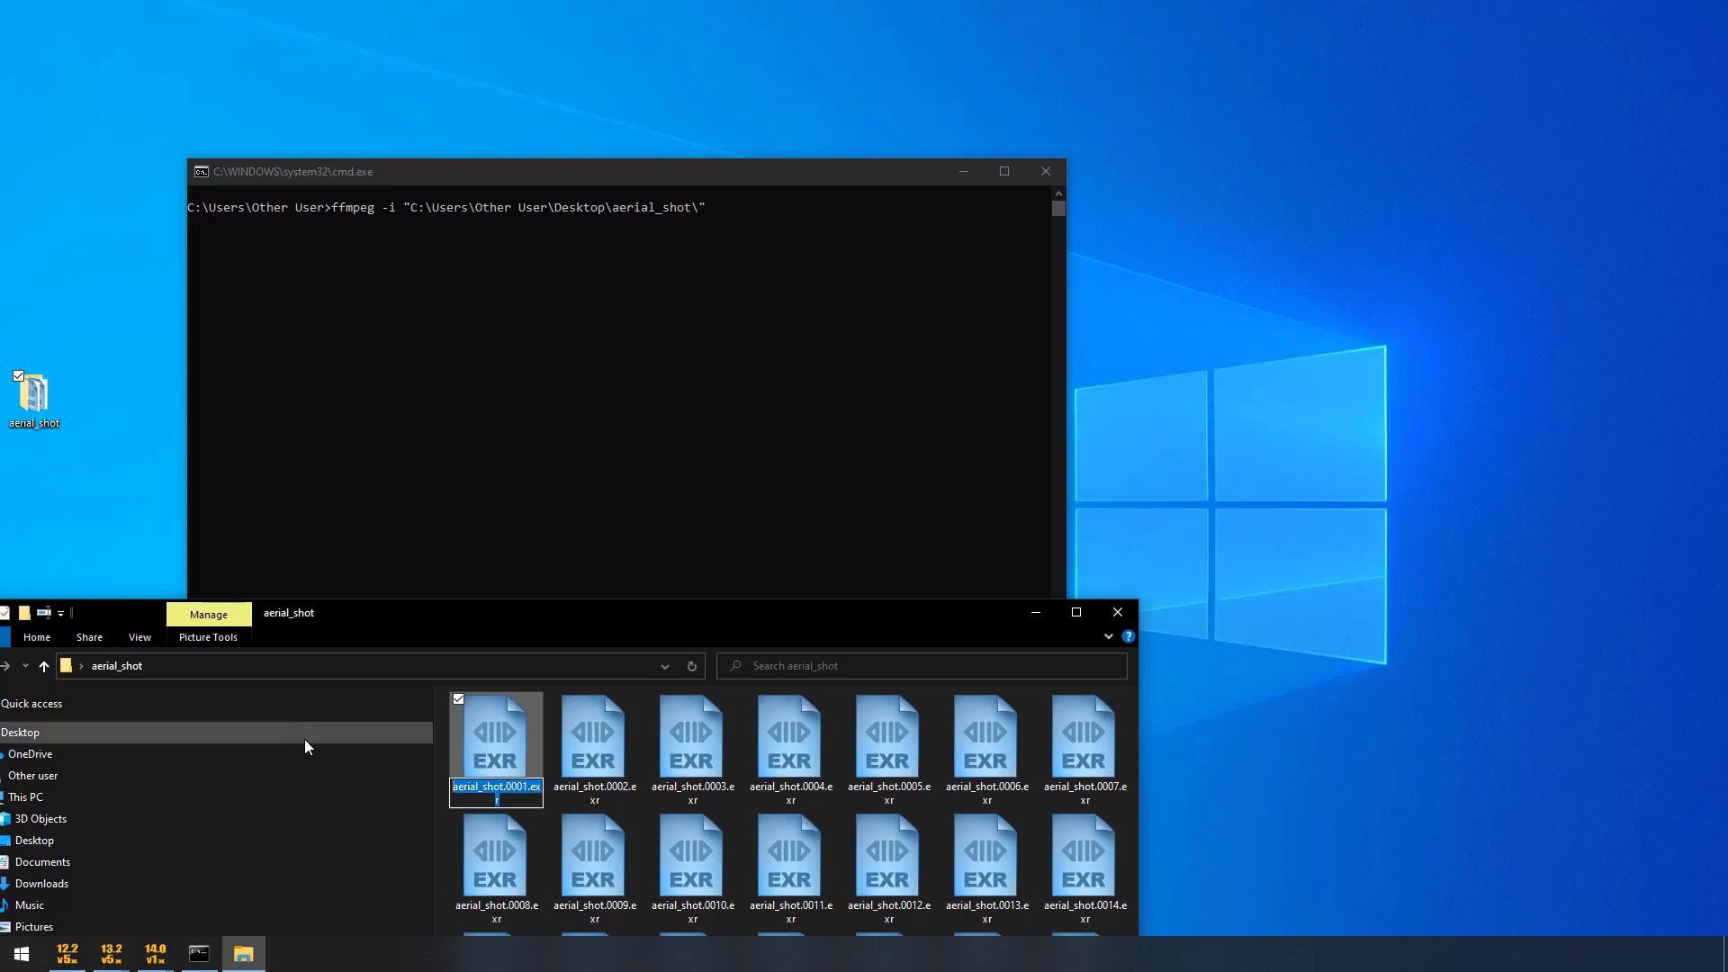
{"action": "left_click", "coordinate": [702, 213]}
{"action": "left_click", "coordinate": [702, 213]}
{"action": "key", "text": "Escape"}
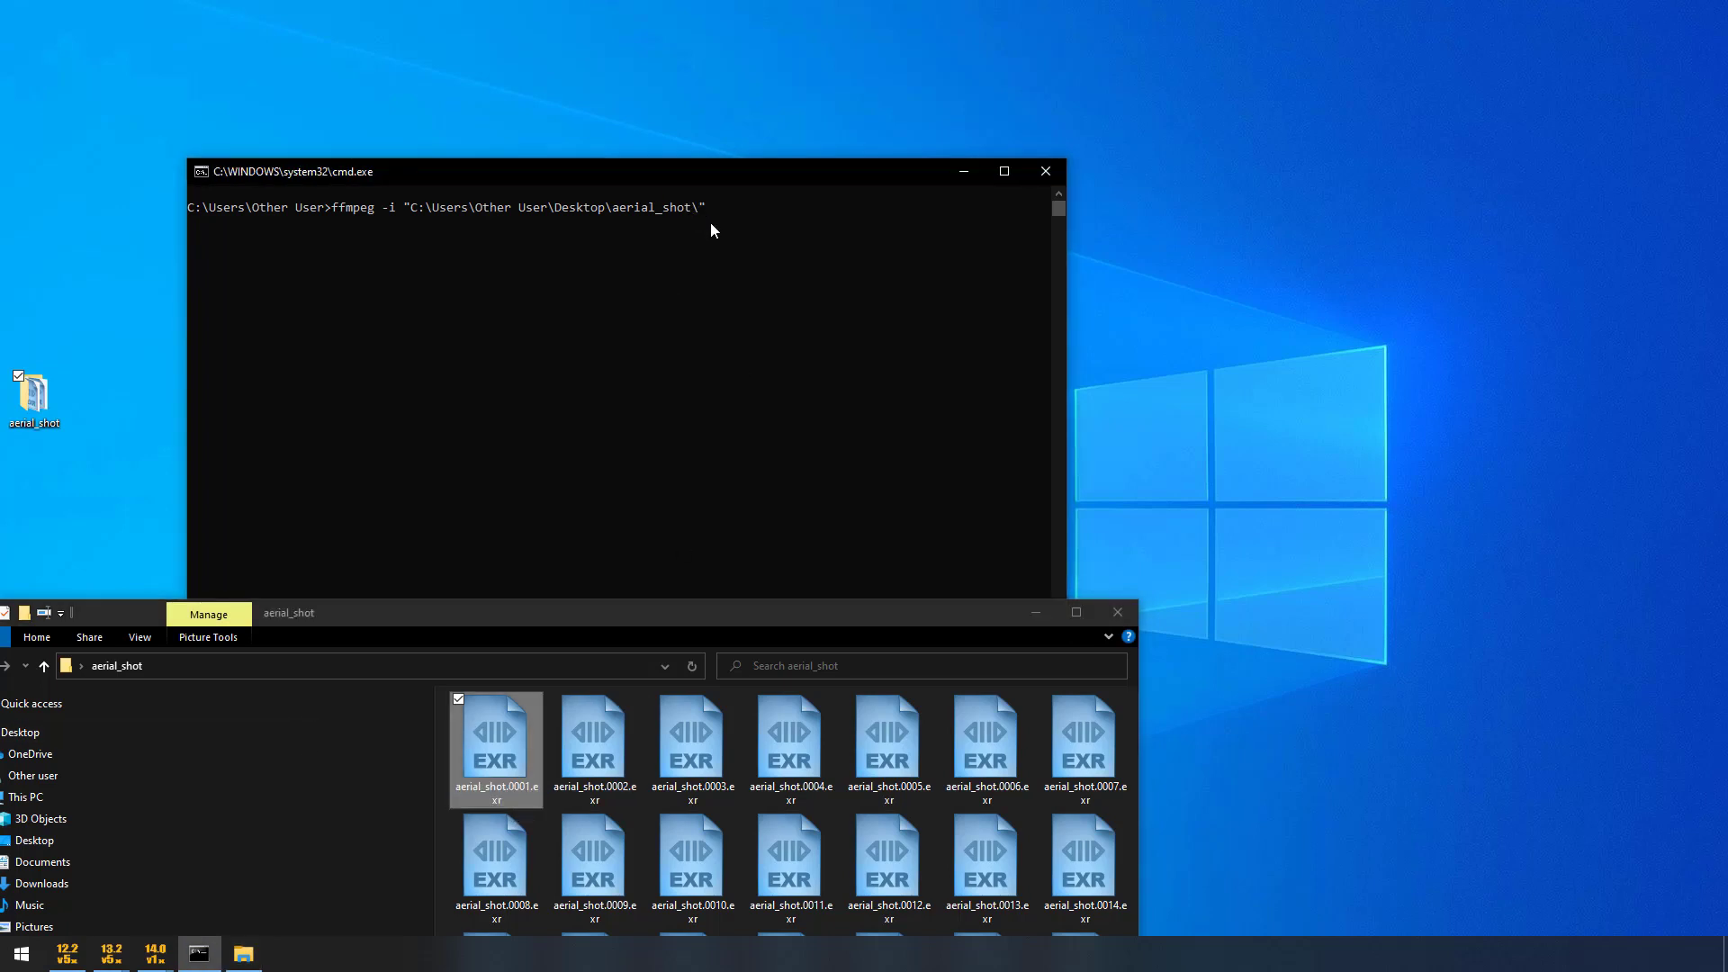
{"action": "type", "text": "aerial_shot.0001.exr"}
Replace 0001 with %04d in the file name and copy the input argument.
{"action": "key", "text": "Left"}
{"action": "key", "text": "BackSpace"}
{"action": "key", "text": "BackSpace"}
{"action": "key", "text": "BackSpace"}
{"action": "key", "text": "BackSpace"}
{"action": "type", "text": "%04d"}
{"action": "left_click_drag", "start_coordinate": [785, 208], "coordinate": [816, 208]}
{"action": "left_click", "coordinate": [247, 255]}
{"action": "left_click_drag", "start_coordinate": [382, 208], "coordinate": [862, 210]}
{"action": "key", "text": "ctrl+c"}
Add -vcodec h264 and an aerial_shot.mov output path on the Desktop to the command.
{"action": "type", "text": "64"}
{"action": "left_click_drag", "start_coordinate": [1066, 360], "coordinate": [1494, 346]}
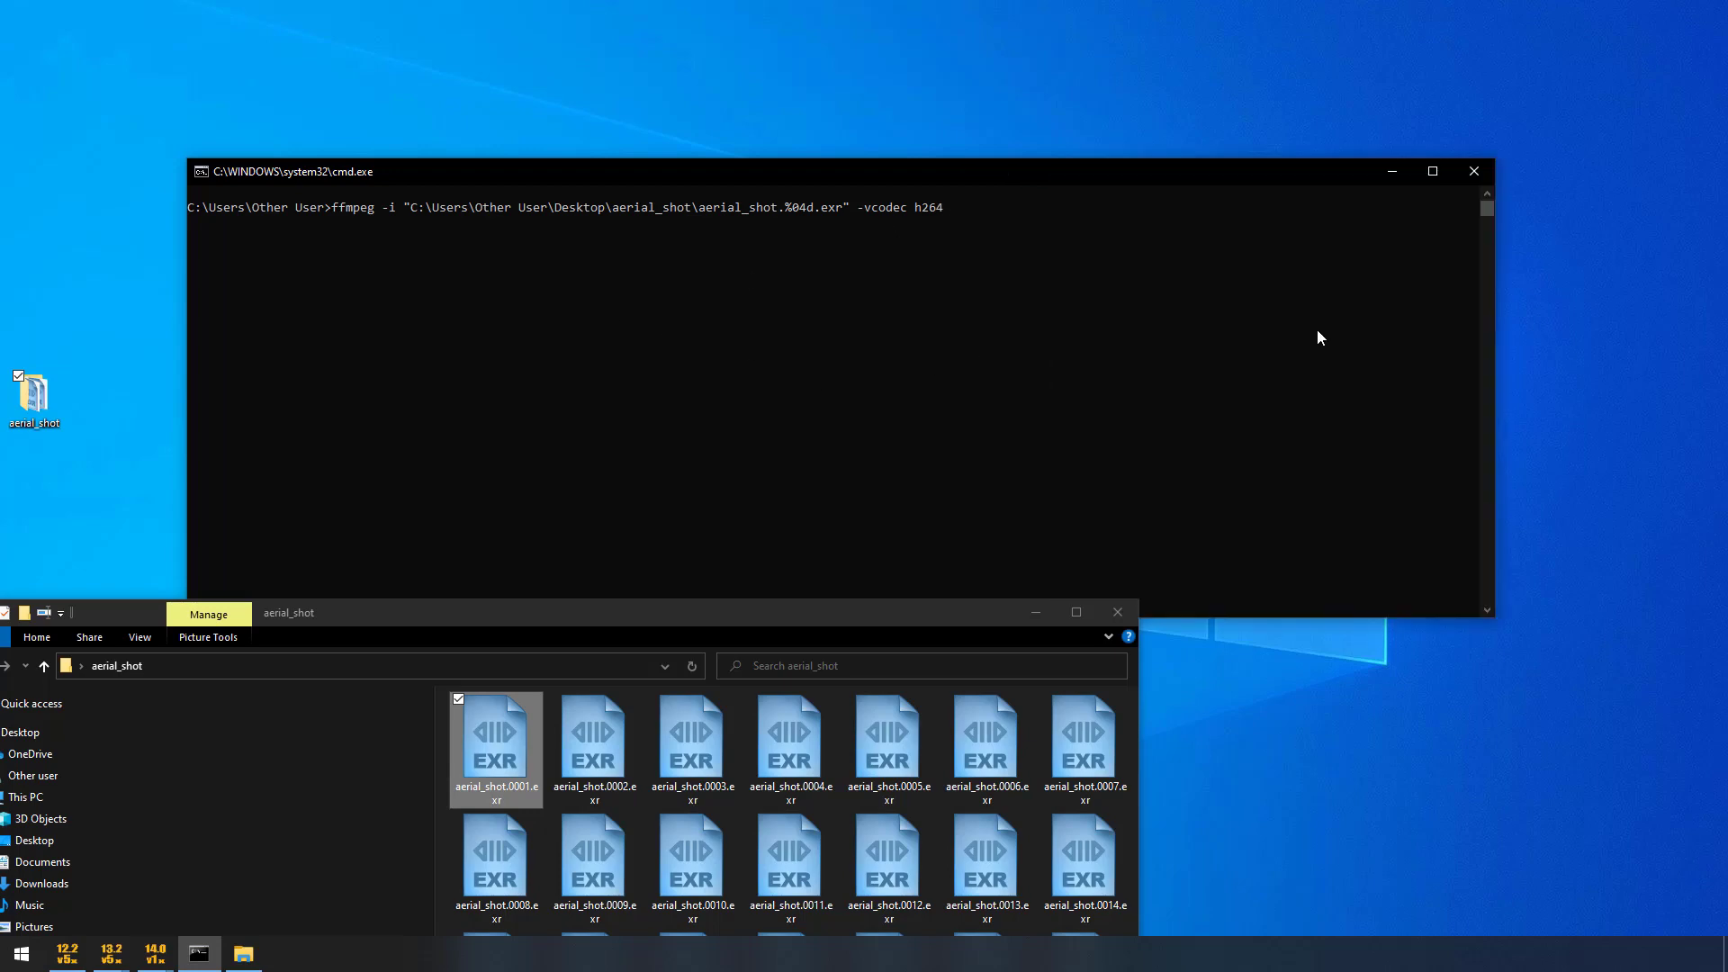
{"action": "left_click_drag", "start_coordinate": [35, 393], "coordinate": [848, 333]}
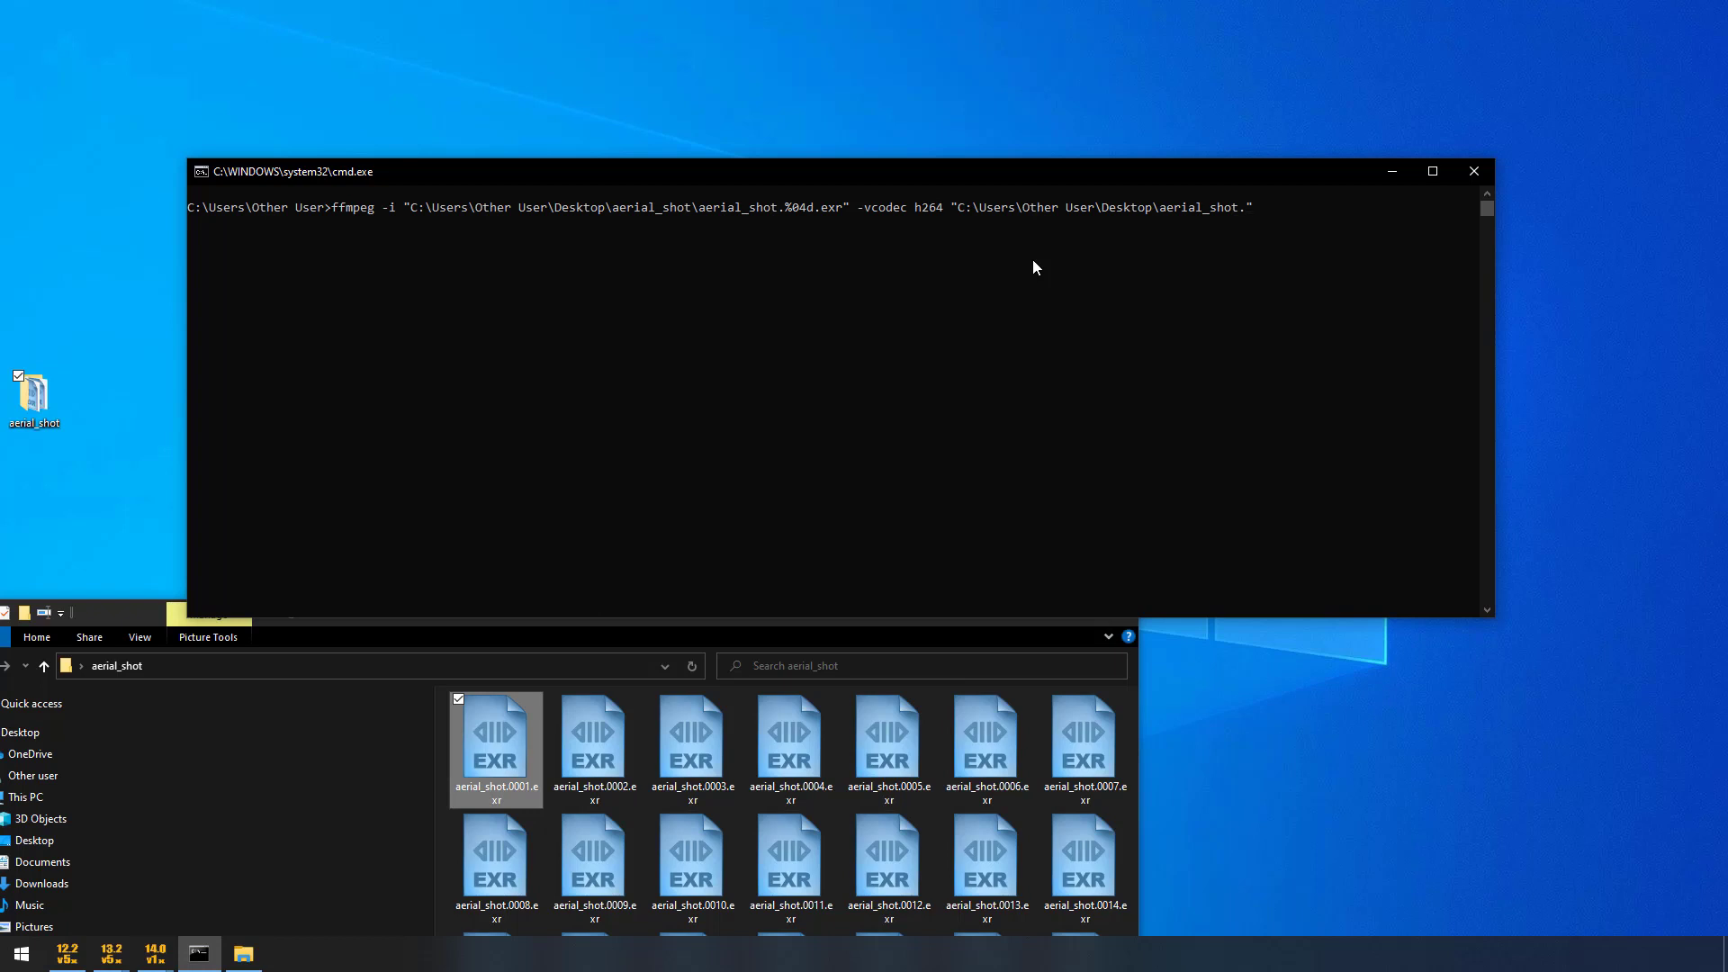
{"action": "type", "text": "mov"}
Highlight each argument in turn: ffmpeg, the -i input, -vcodec and the output path.
{"action": "left_click_drag", "start_coordinate": [333, 208], "coordinate": [375, 209]}
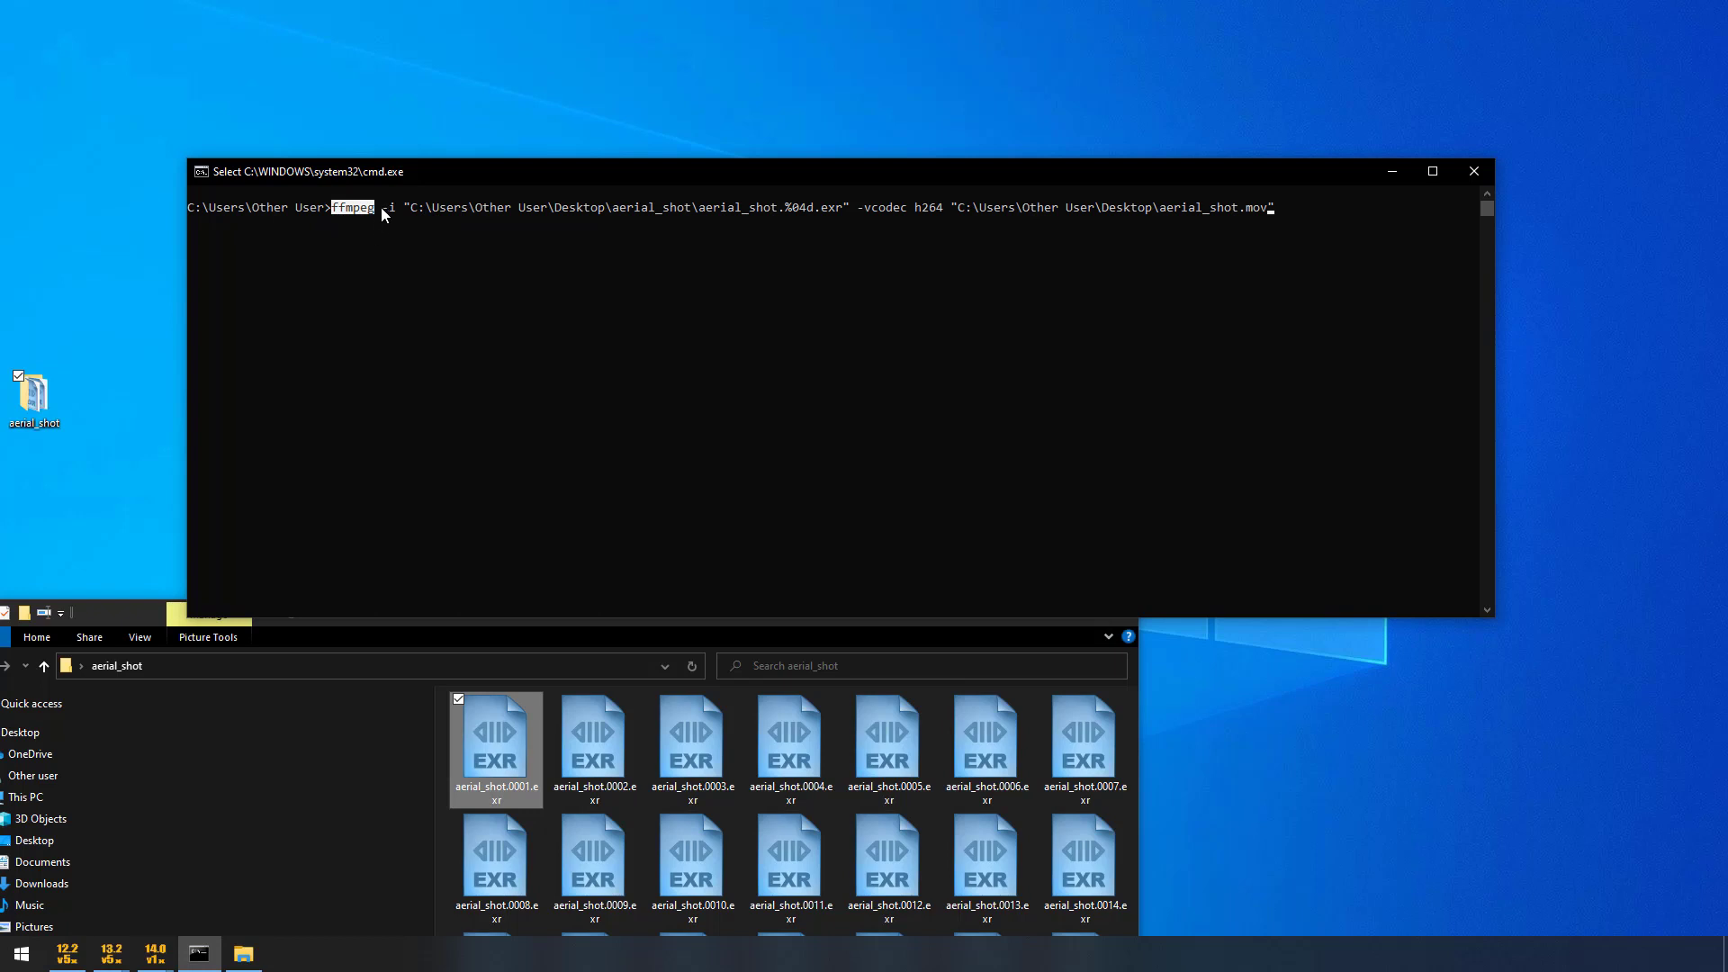
{"action": "left_click_drag", "start_coordinate": [380, 208], "coordinate": [742, 210]}
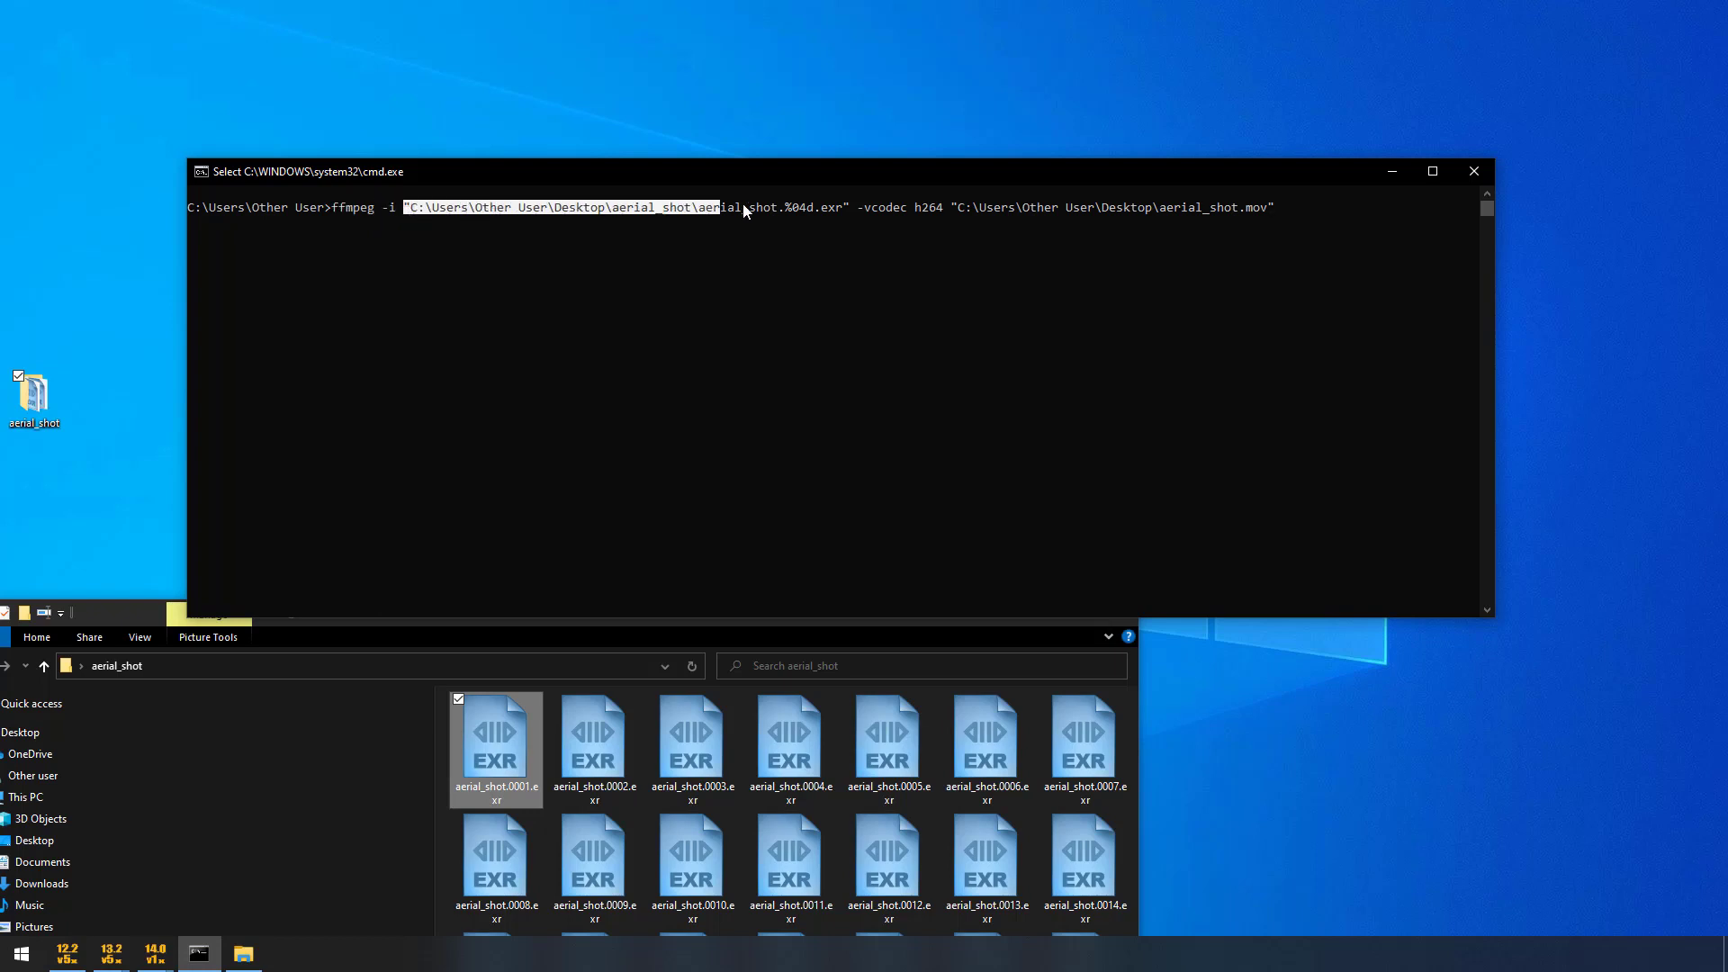
{"action": "left_click", "coordinate": [859, 208]}
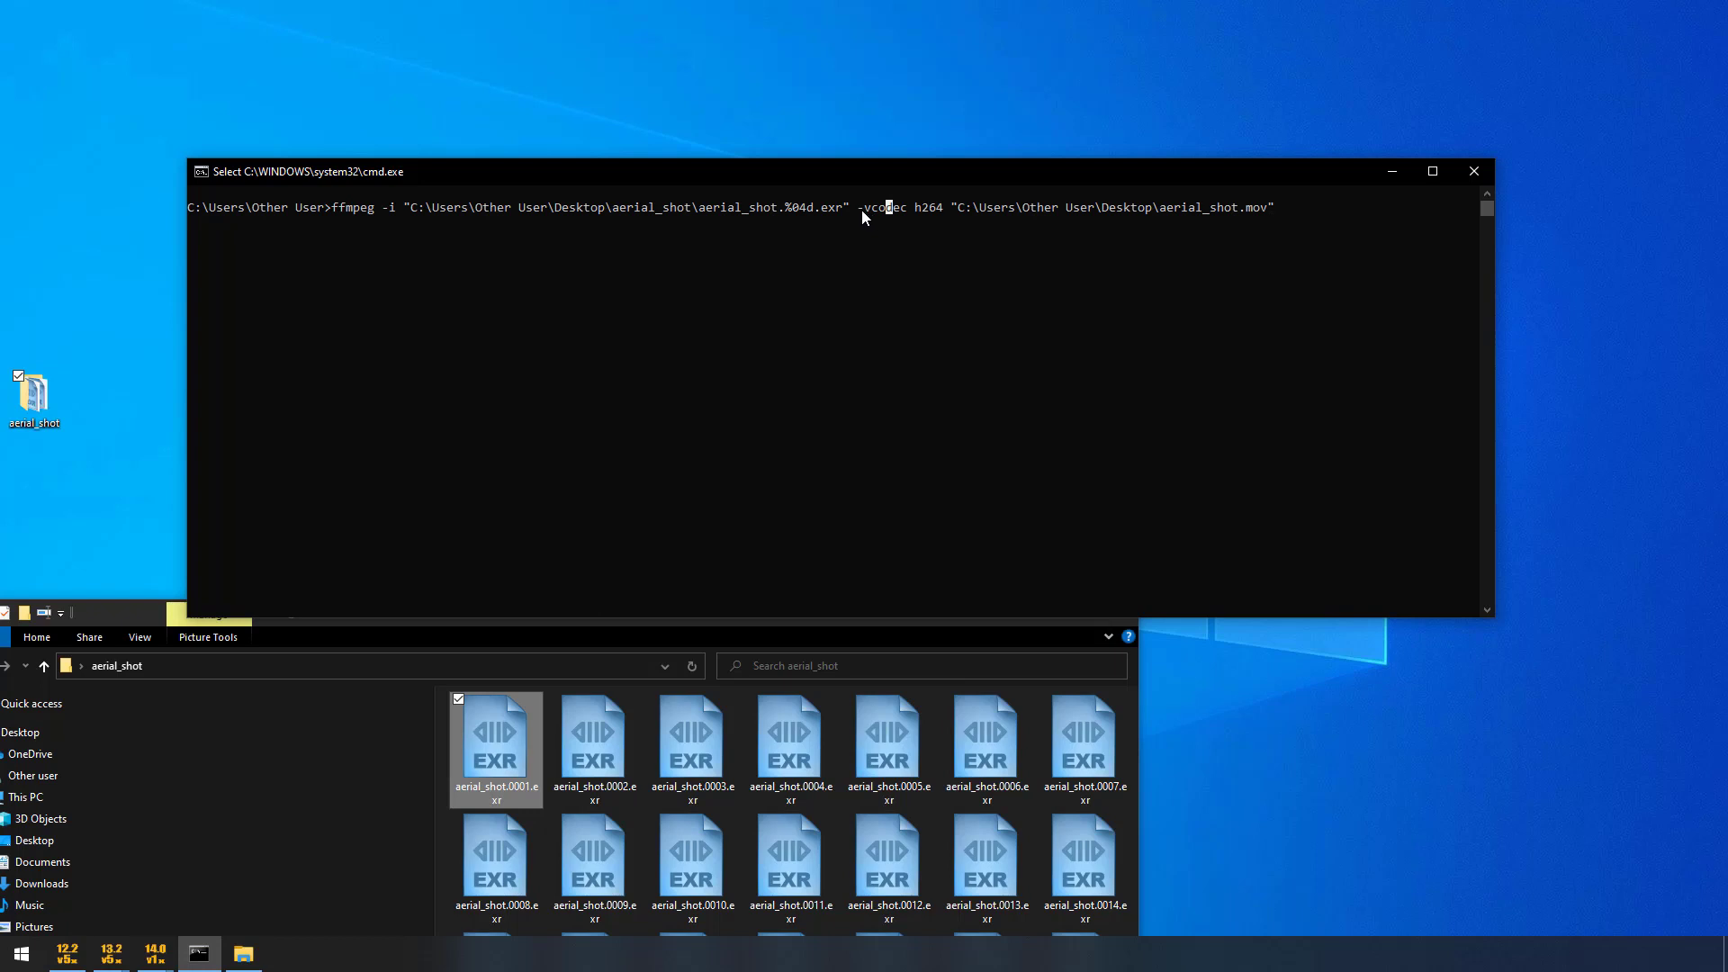
{"action": "left_click_drag", "start_coordinate": [887, 207], "coordinate": [940, 214]}
{"action": "left_click_drag", "start_coordinate": [953, 207], "coordinate": [1039, 202]}
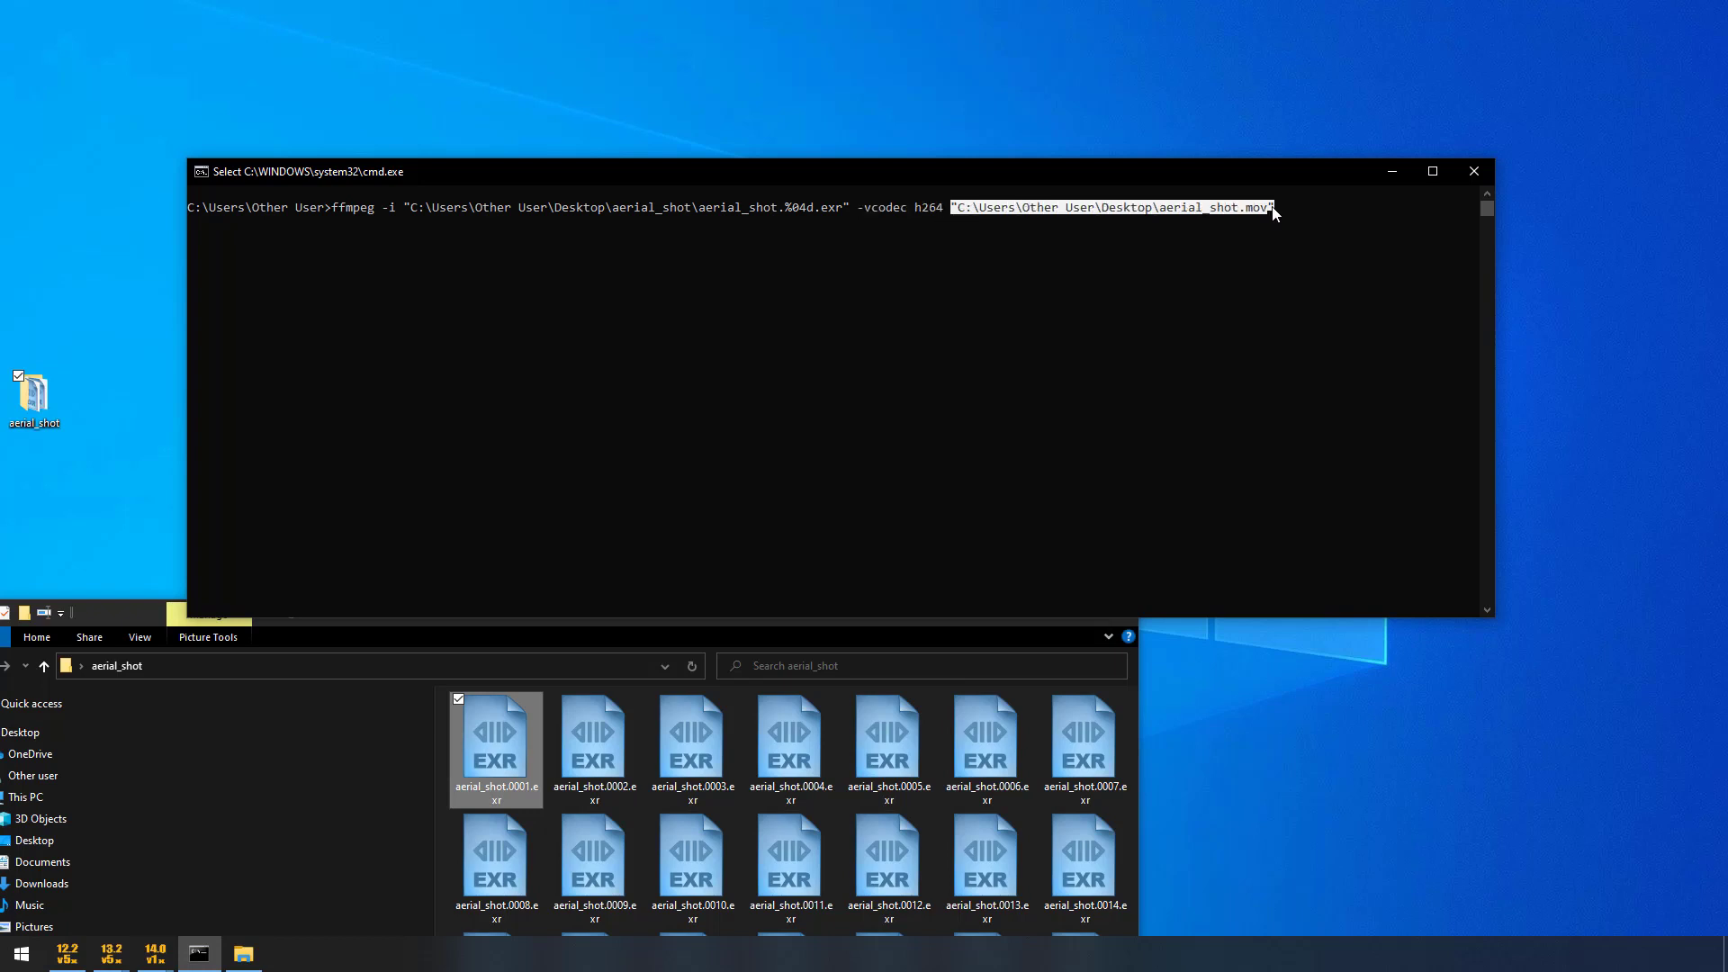
{"action": "left_click", "coordinate": [1033, 268]}
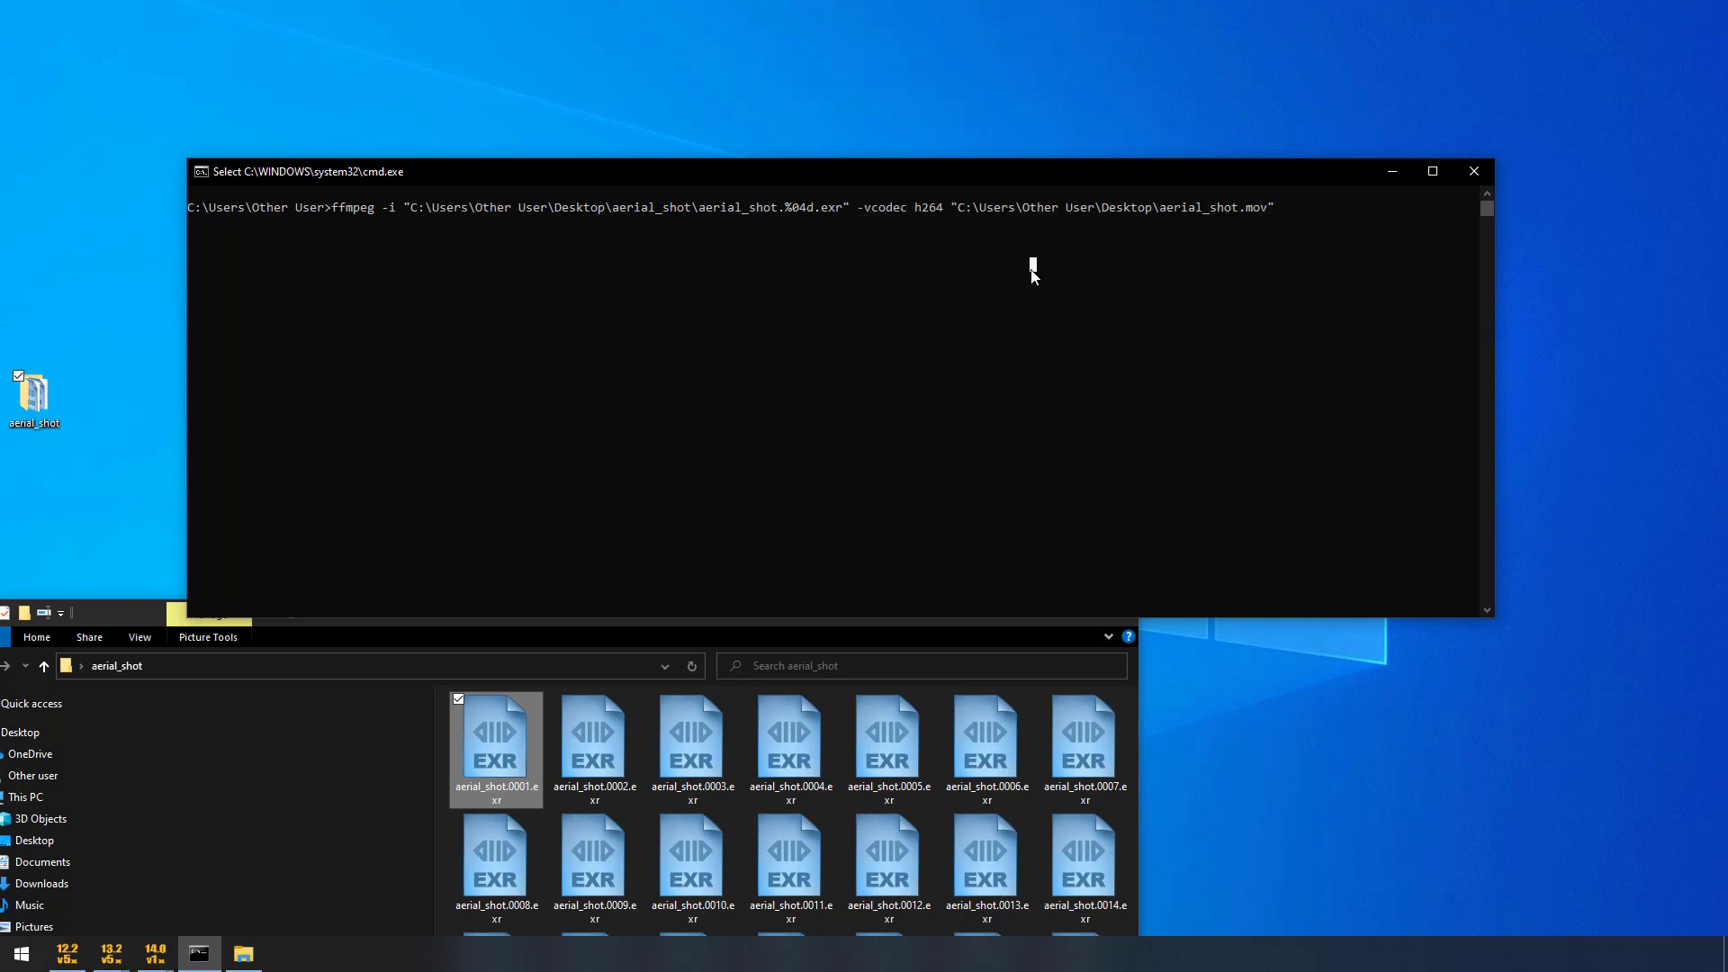
Run the ffmpeg encode of the 24 EXR frames, then select the new aerial_shot.mov on the Desktop.
{"action": "key", "text": "Escape"}
{"action": "key", "text": "Return"}
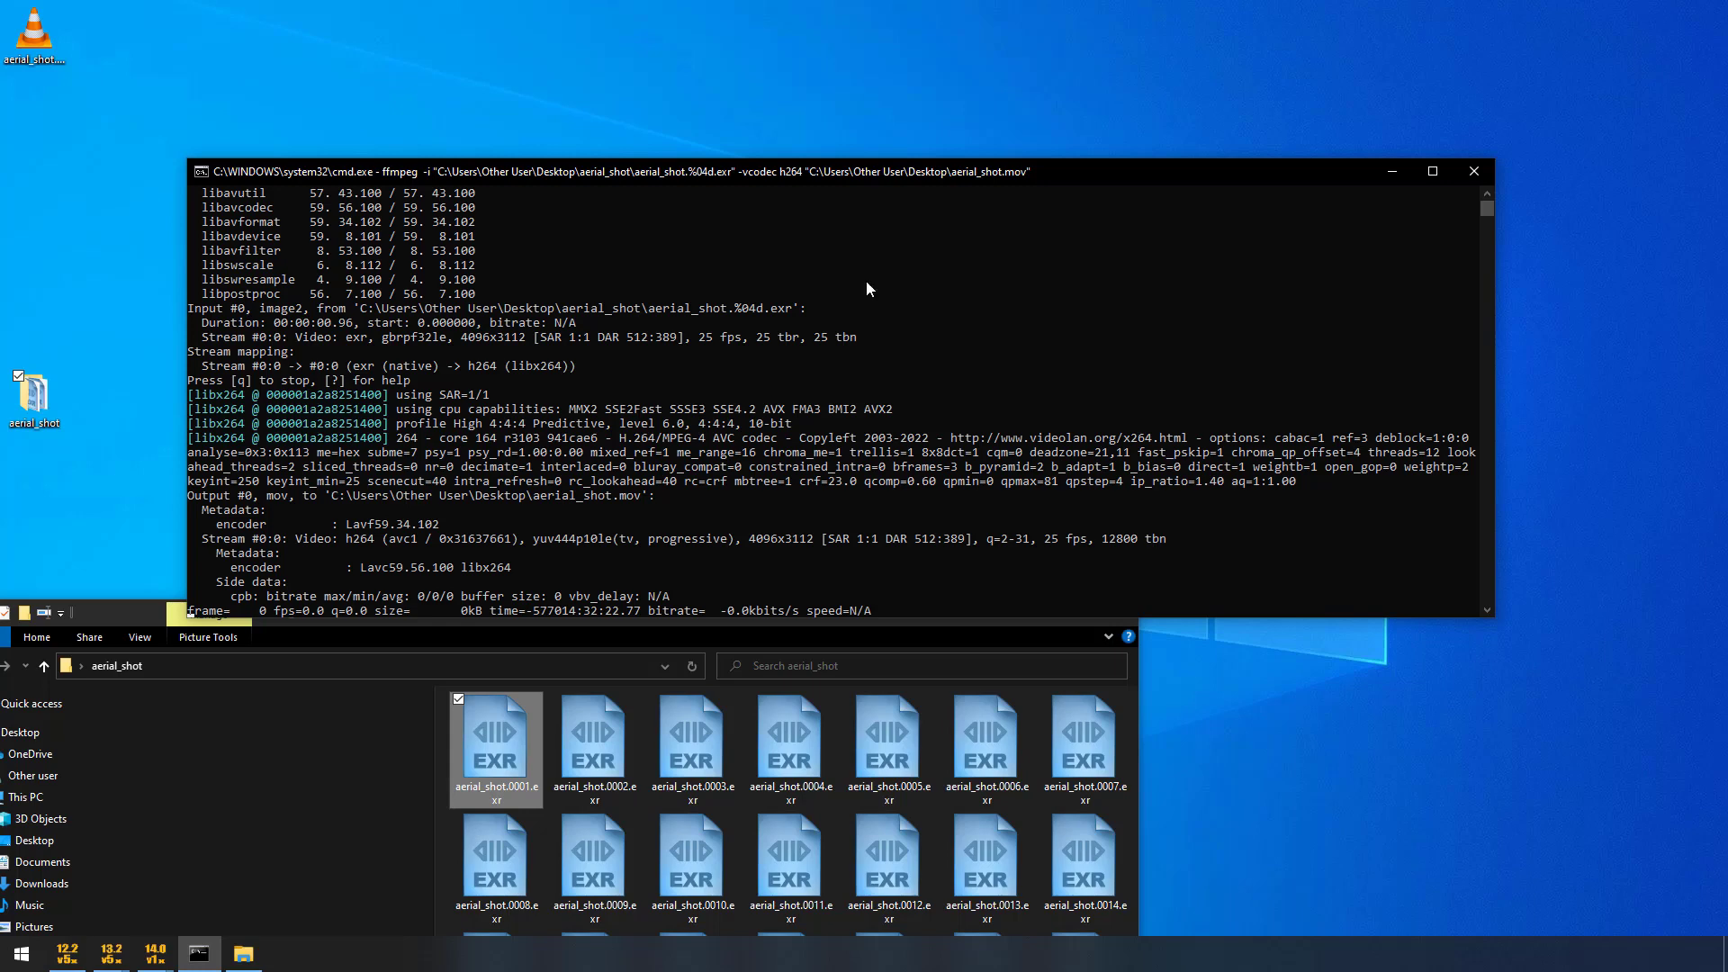
{"action": "scroll", "coordinate": [540, 461], "scroll_direction": "down", "scroll_amount": 2}
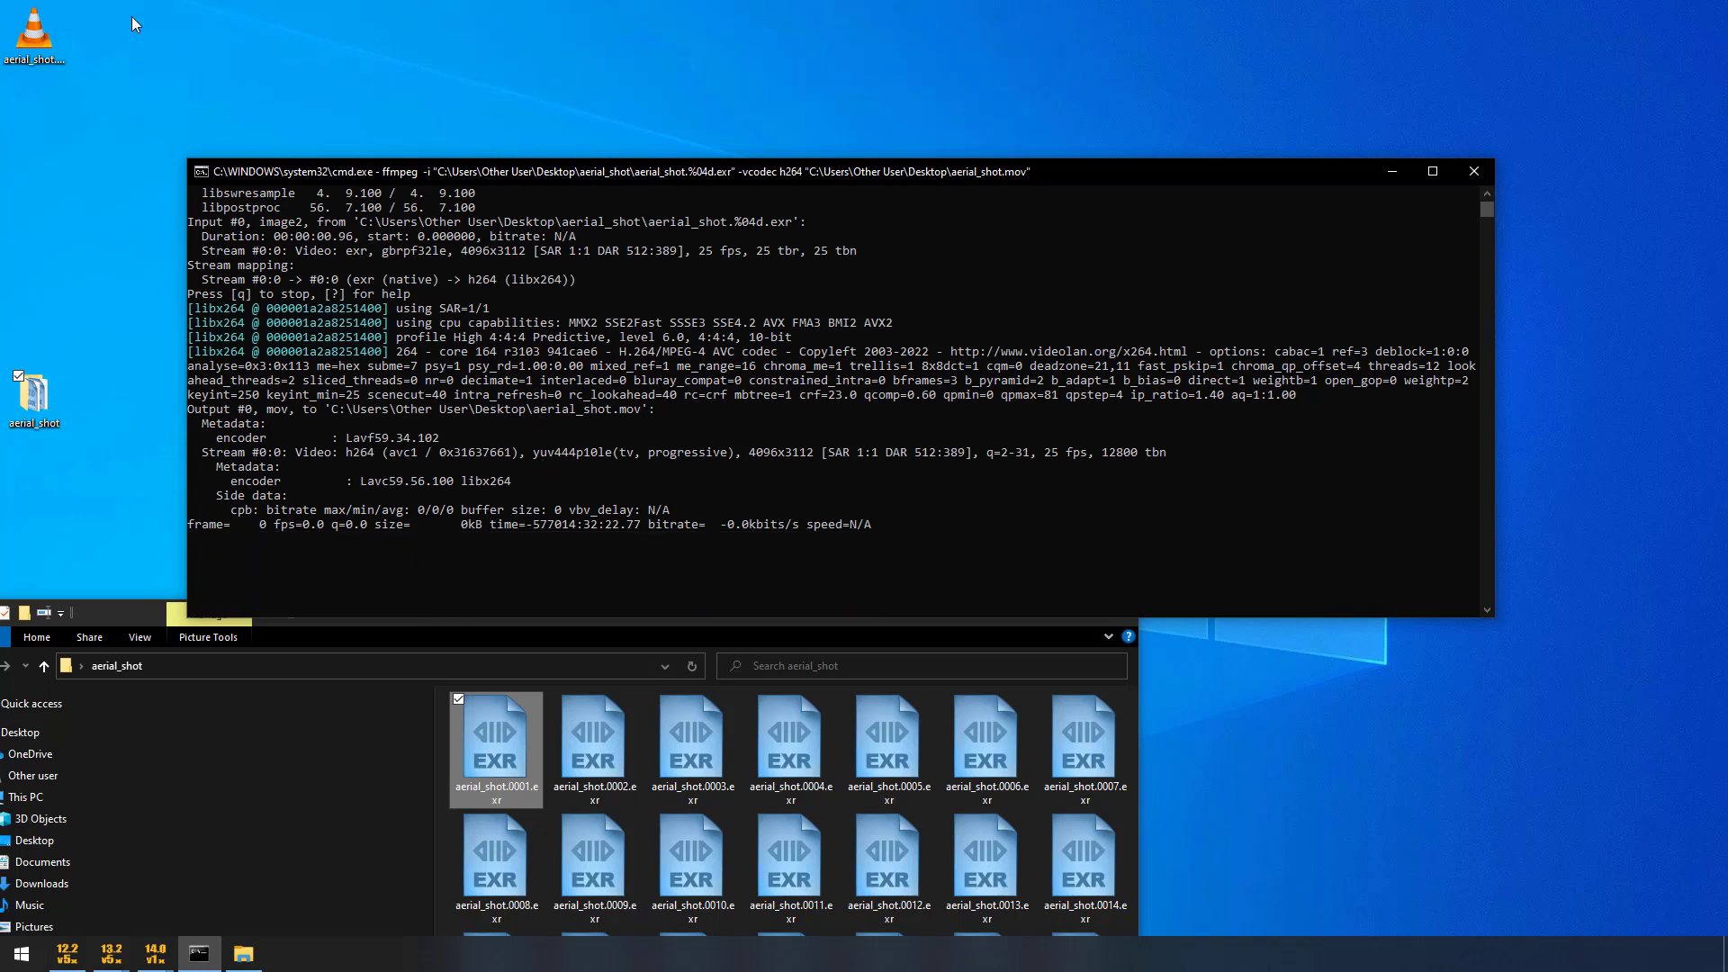
{"action": "left_click", "coordinate": [36, 40]}
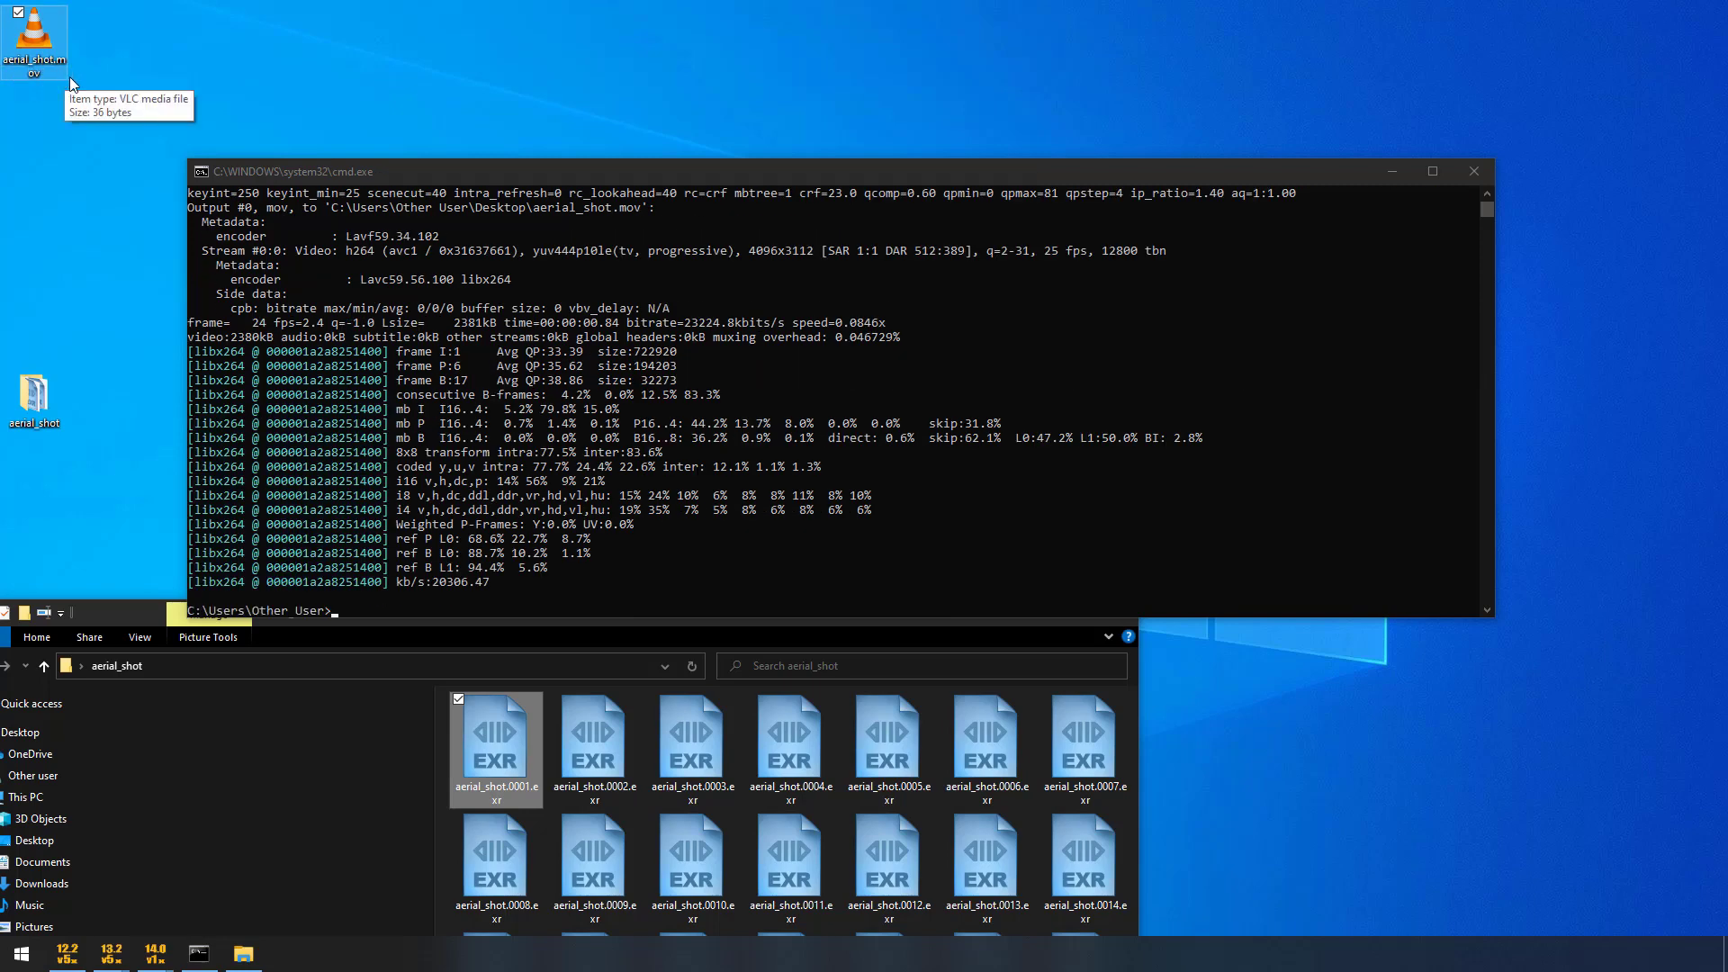
Import aerial_shot.mov from the Desktop as Read2 and connect it to Viewer1.
{"action": "mouse_move", "coordinate": [99, 961]}
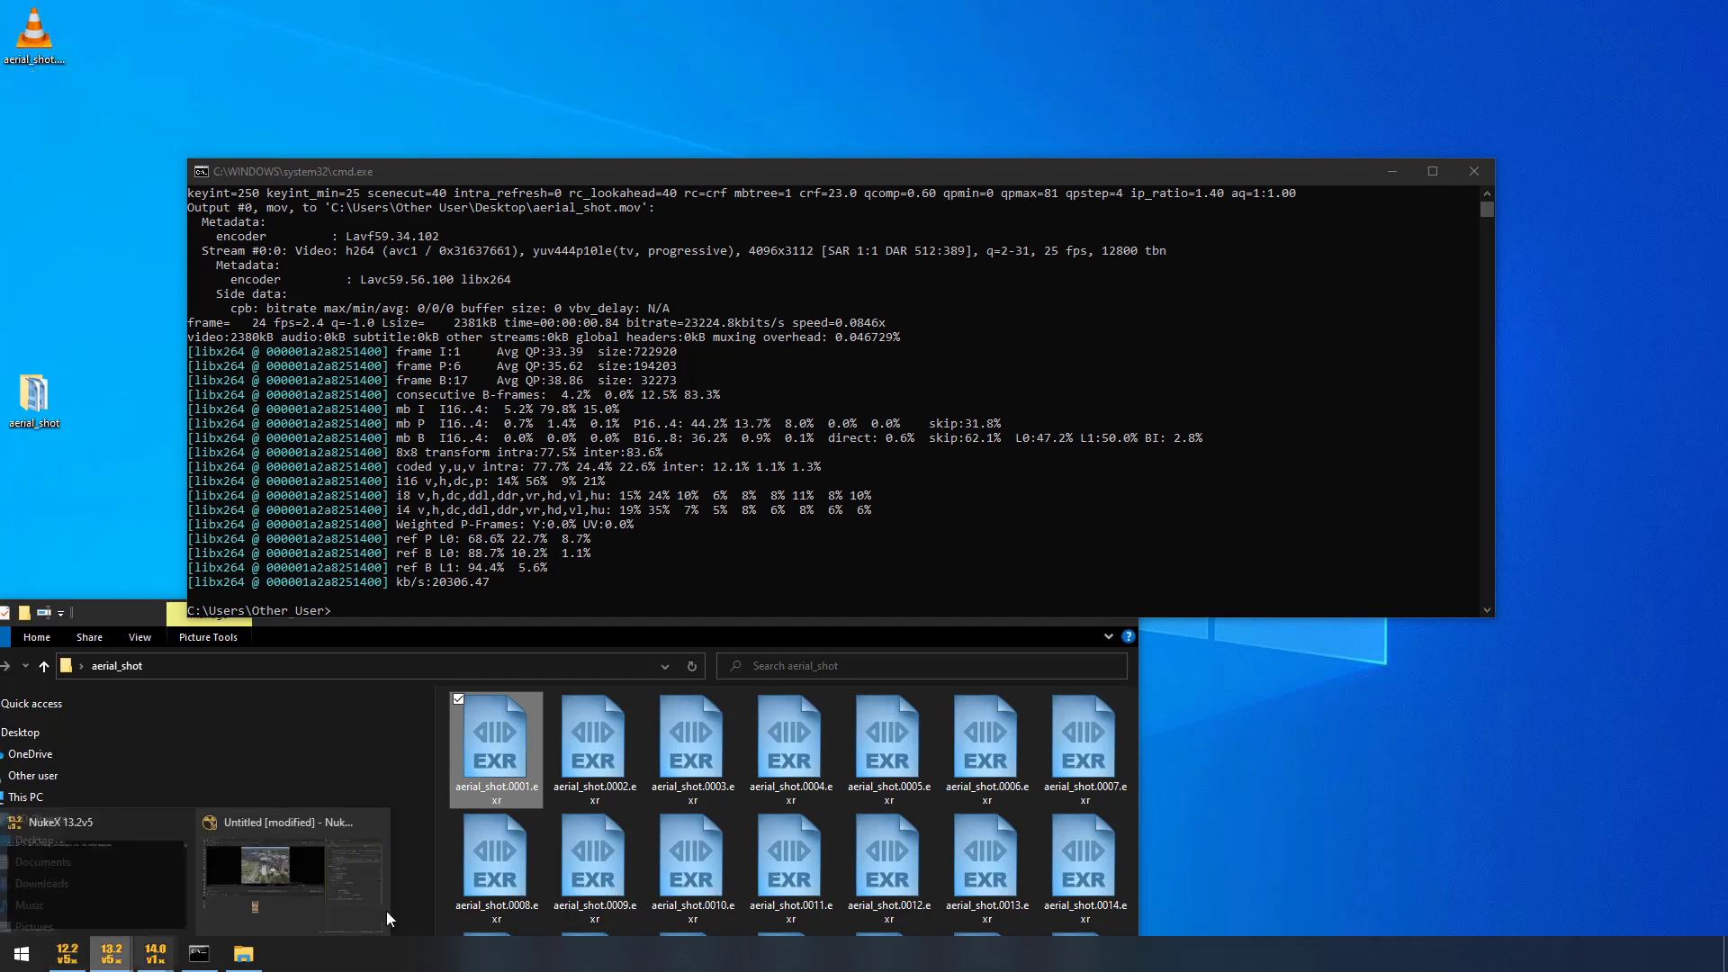
{"action": "left_click", "coordinate": [279, 878]}
{"action": "left_click_drag", "start_coordinate": [711, 20], "coordinate": [963, 39]}
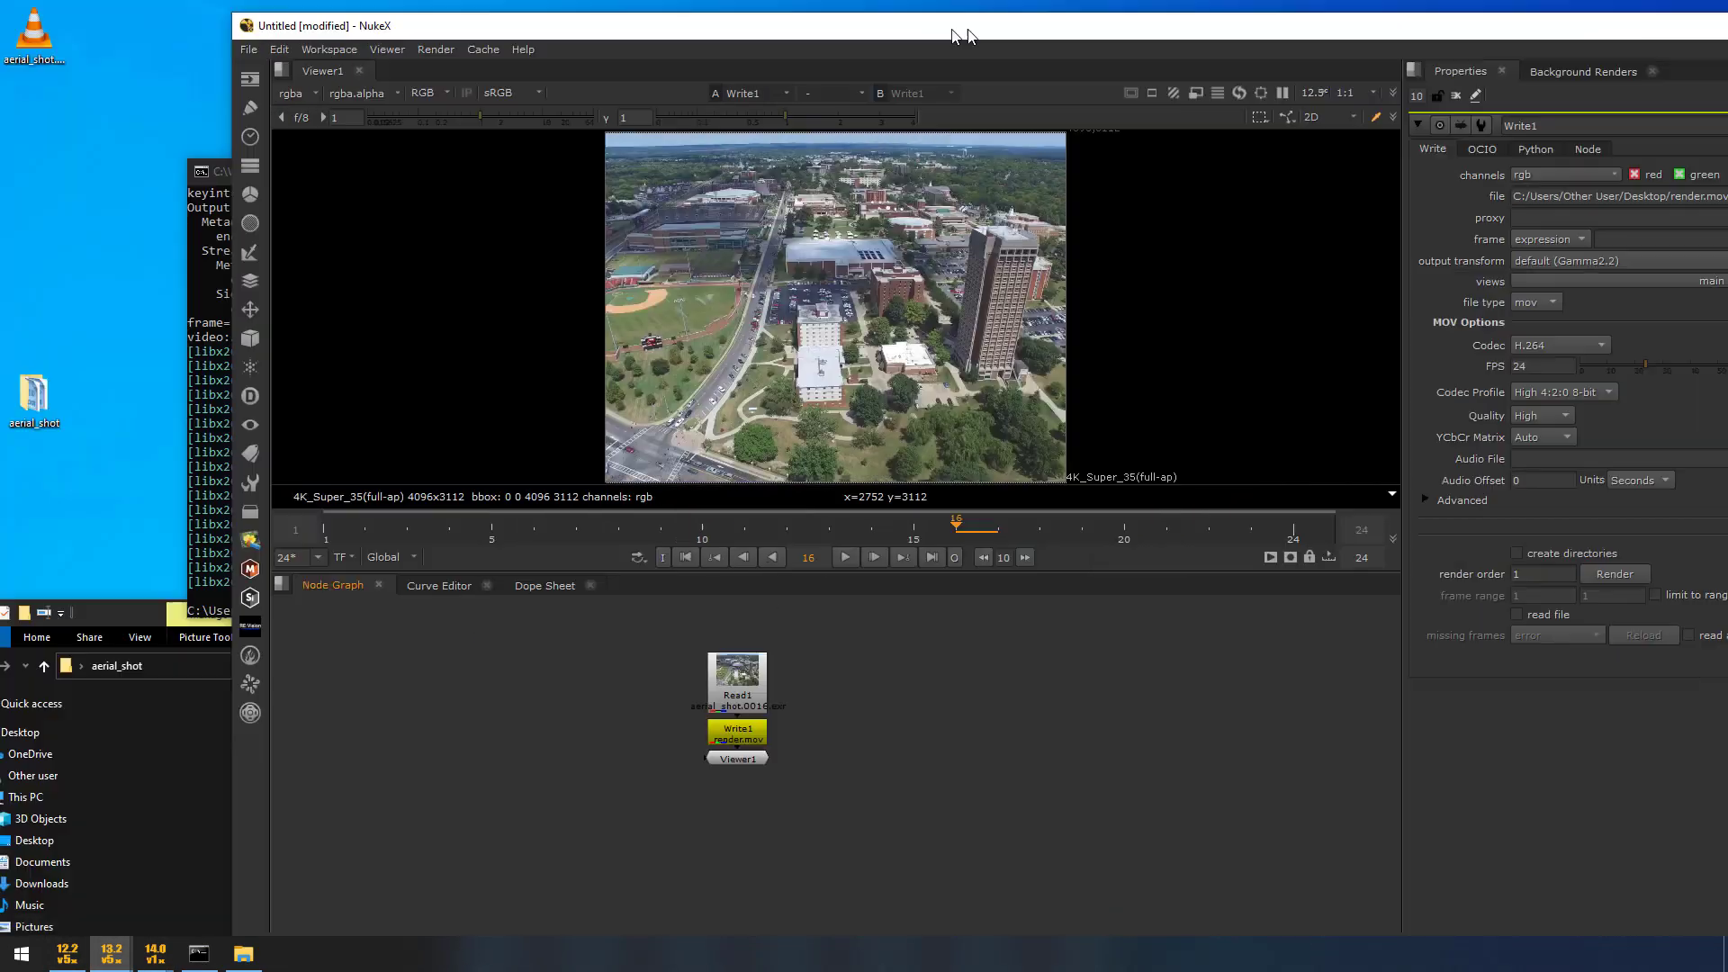
{"action": "left_click_drag", "start_coordinate": [34, 32], "coordinate": [1008, 683]}
{"action": "left_click_drag", "start_coordinate": [995, 42], "coordinate": [571, 3]}
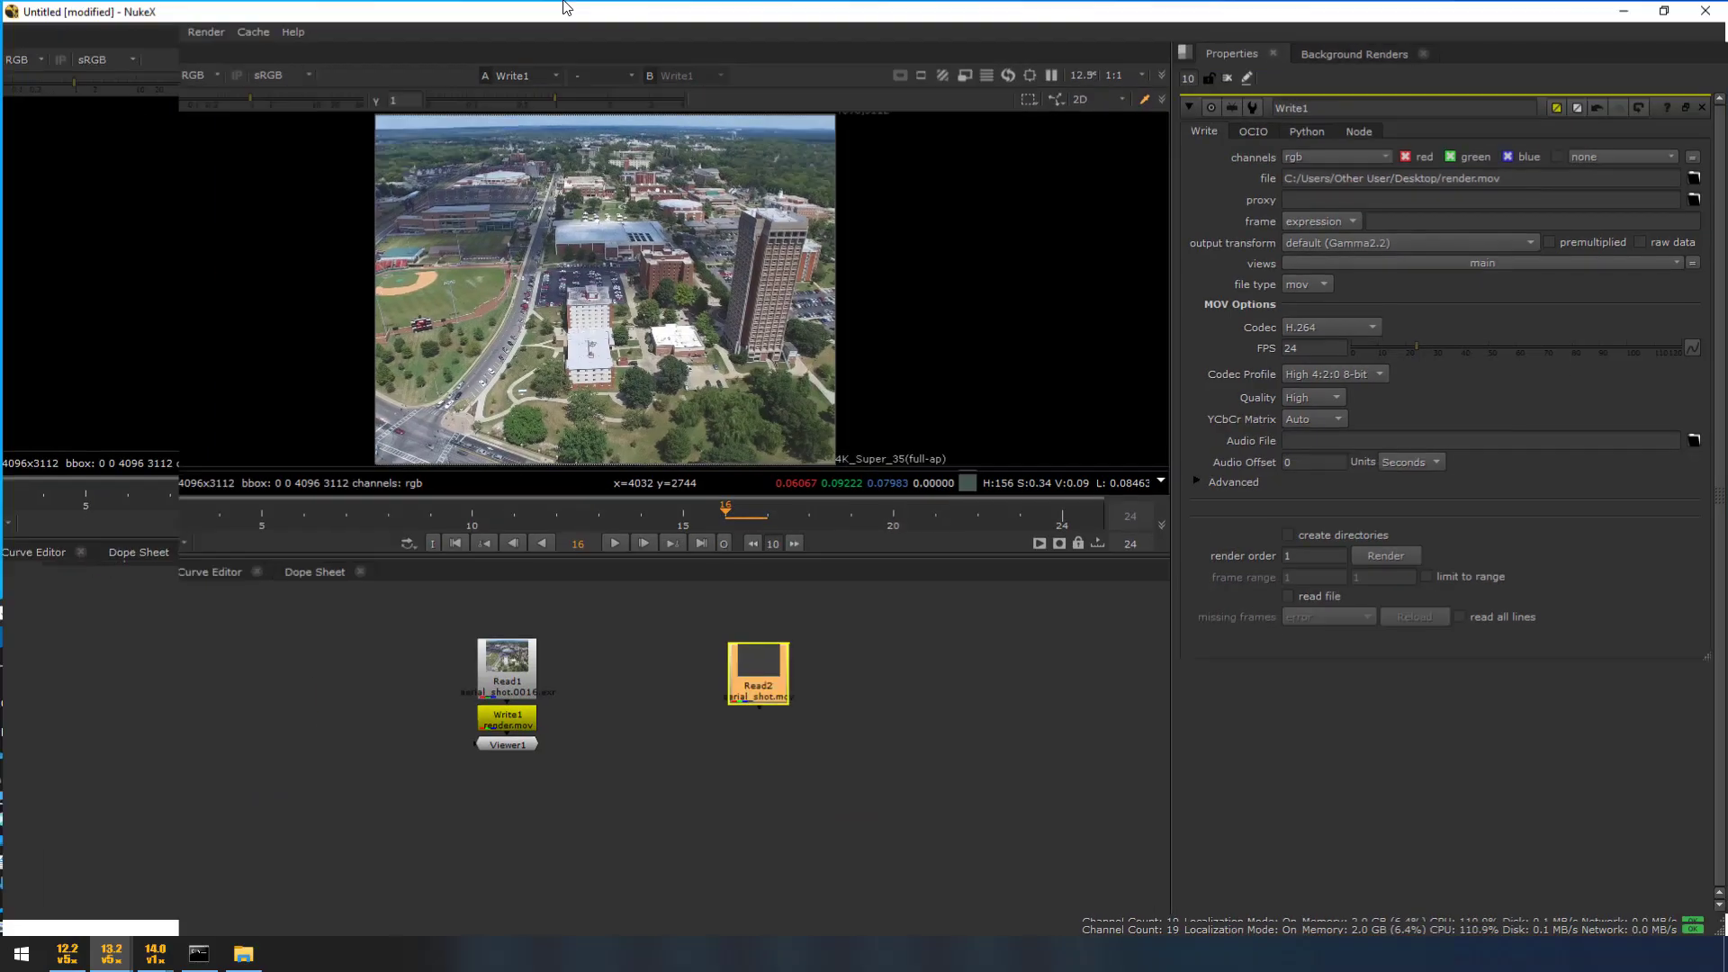
{"action": "left_click", "coordinate": [824, 695]}
{"action": "left_click", "coordinate": [767, 688]}
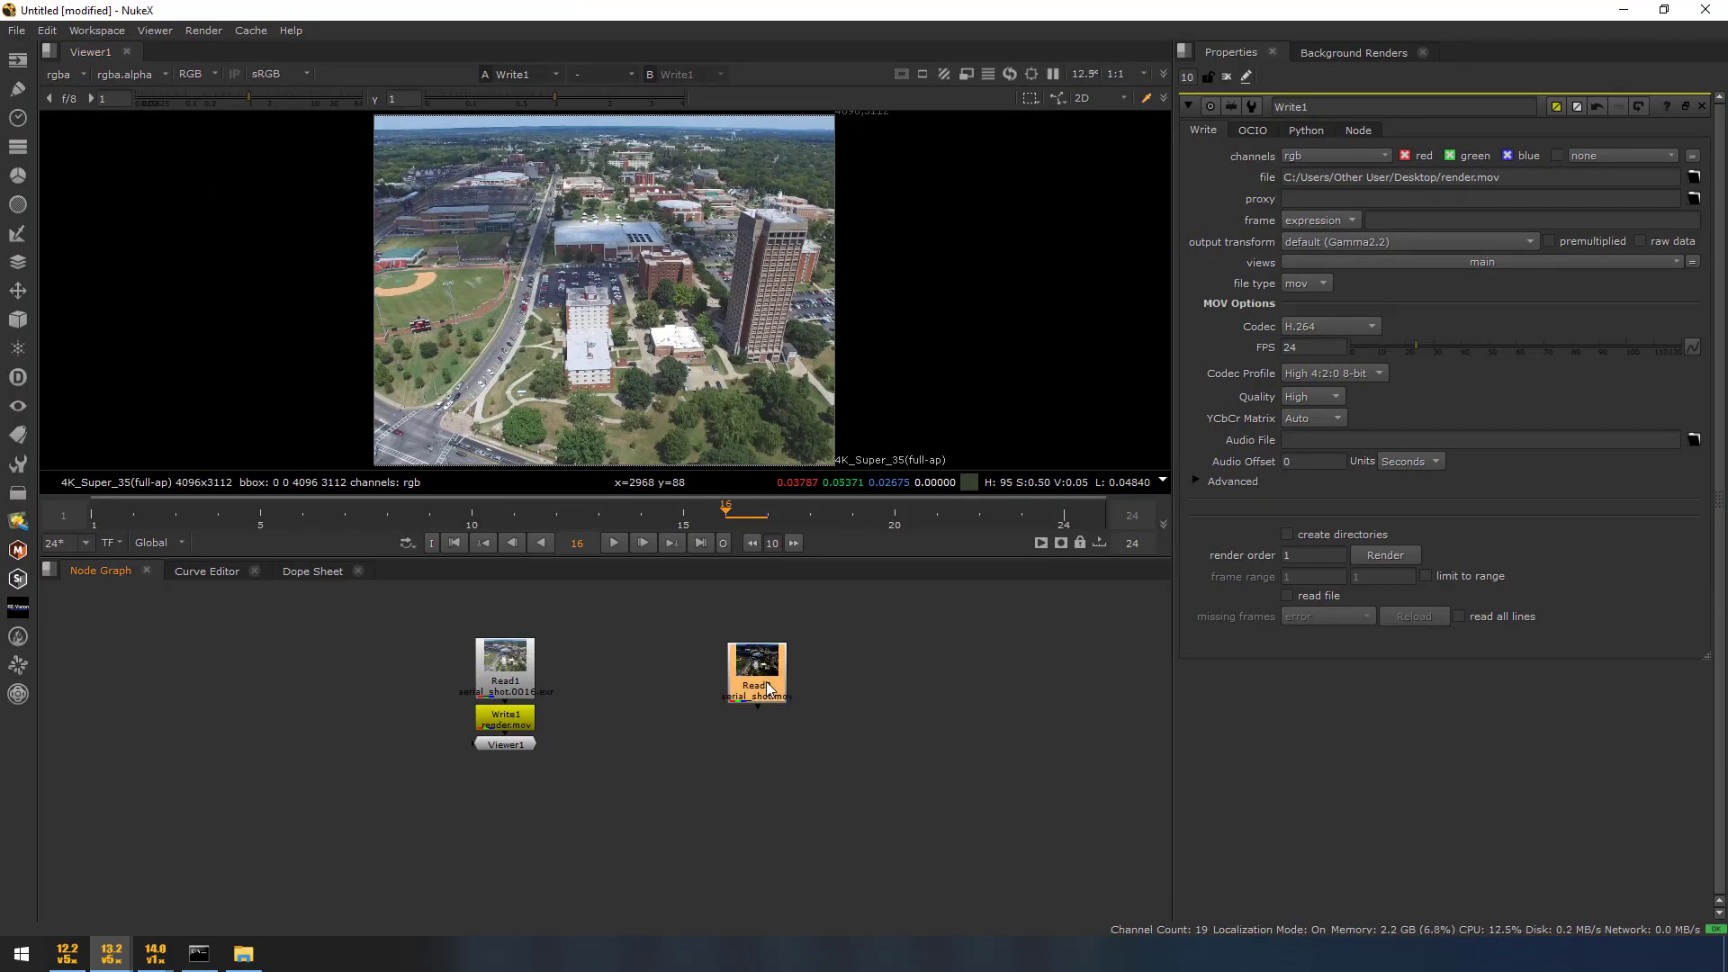
{"action": "left_click_drag", "start_coordinate": [757, 707], "coordinate": [731, 753]}
Turn on Raw Data in Read2's properties.
{"action": "left_click", "coordinate": [767, 677]}
{"action": "scroll", "coordinate": [771, 679], "scroll_direction": "down", "scroll_amount": 1}
{"action": "scroll", "coordinate": [770, 680], "scroll_direction": "up", "scroll_amount": 2}
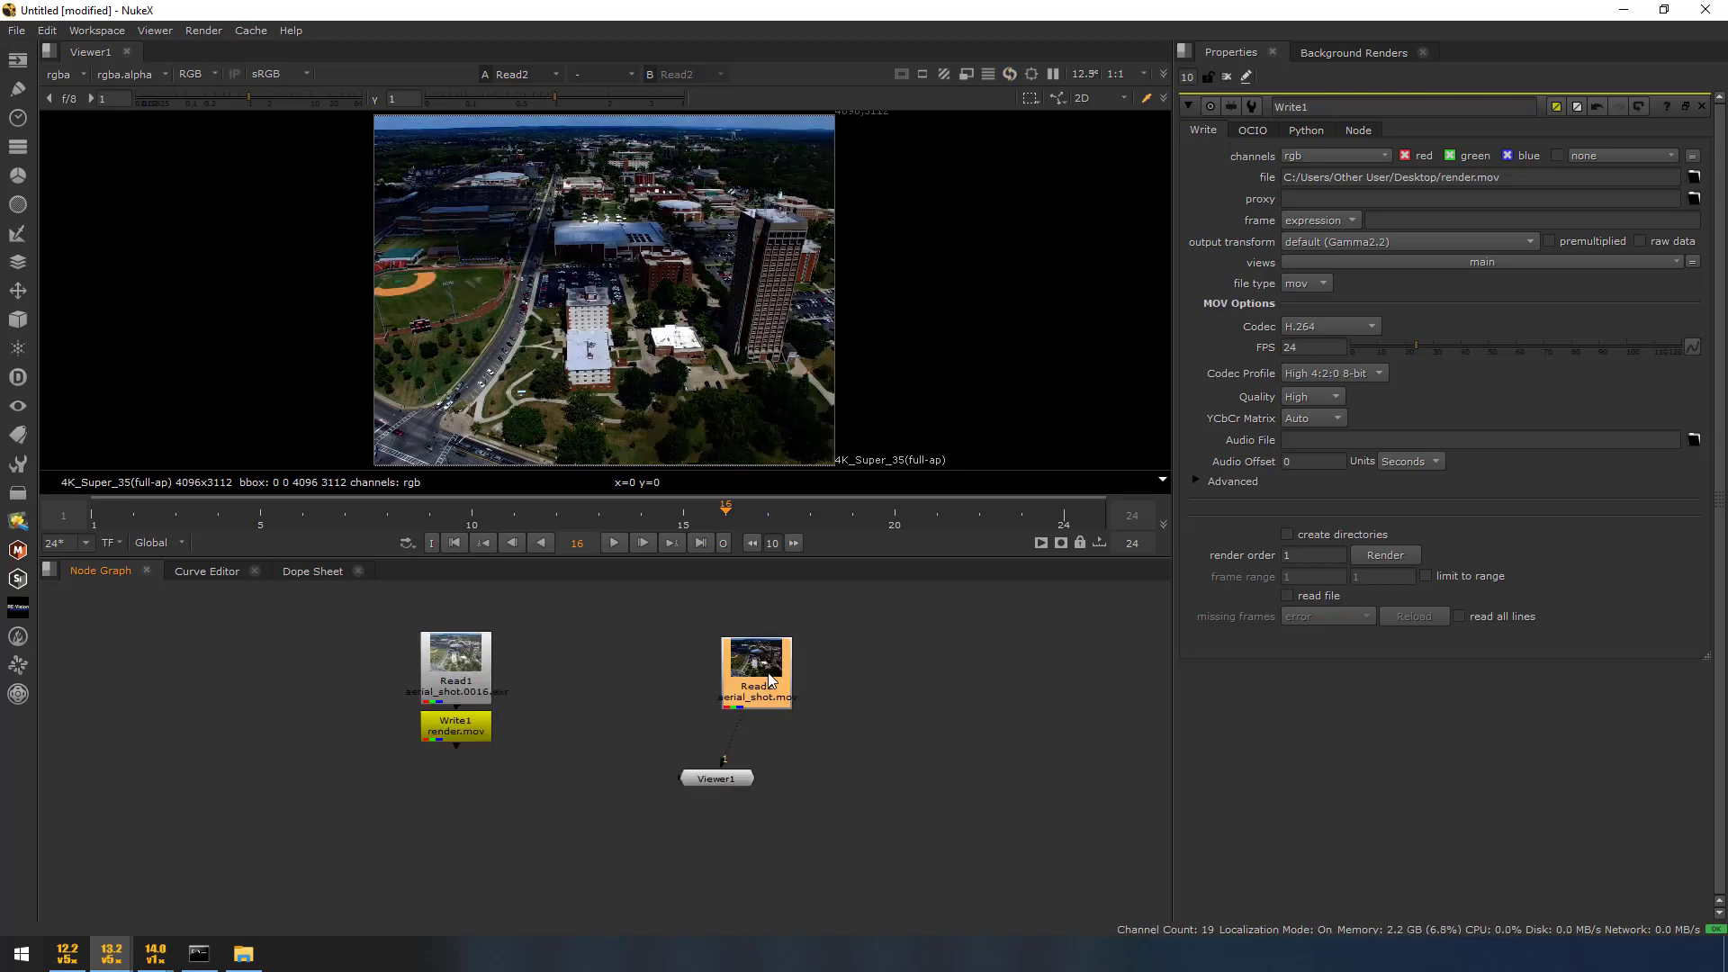
{"action": "double_click", "coordinate": [769, 679]}
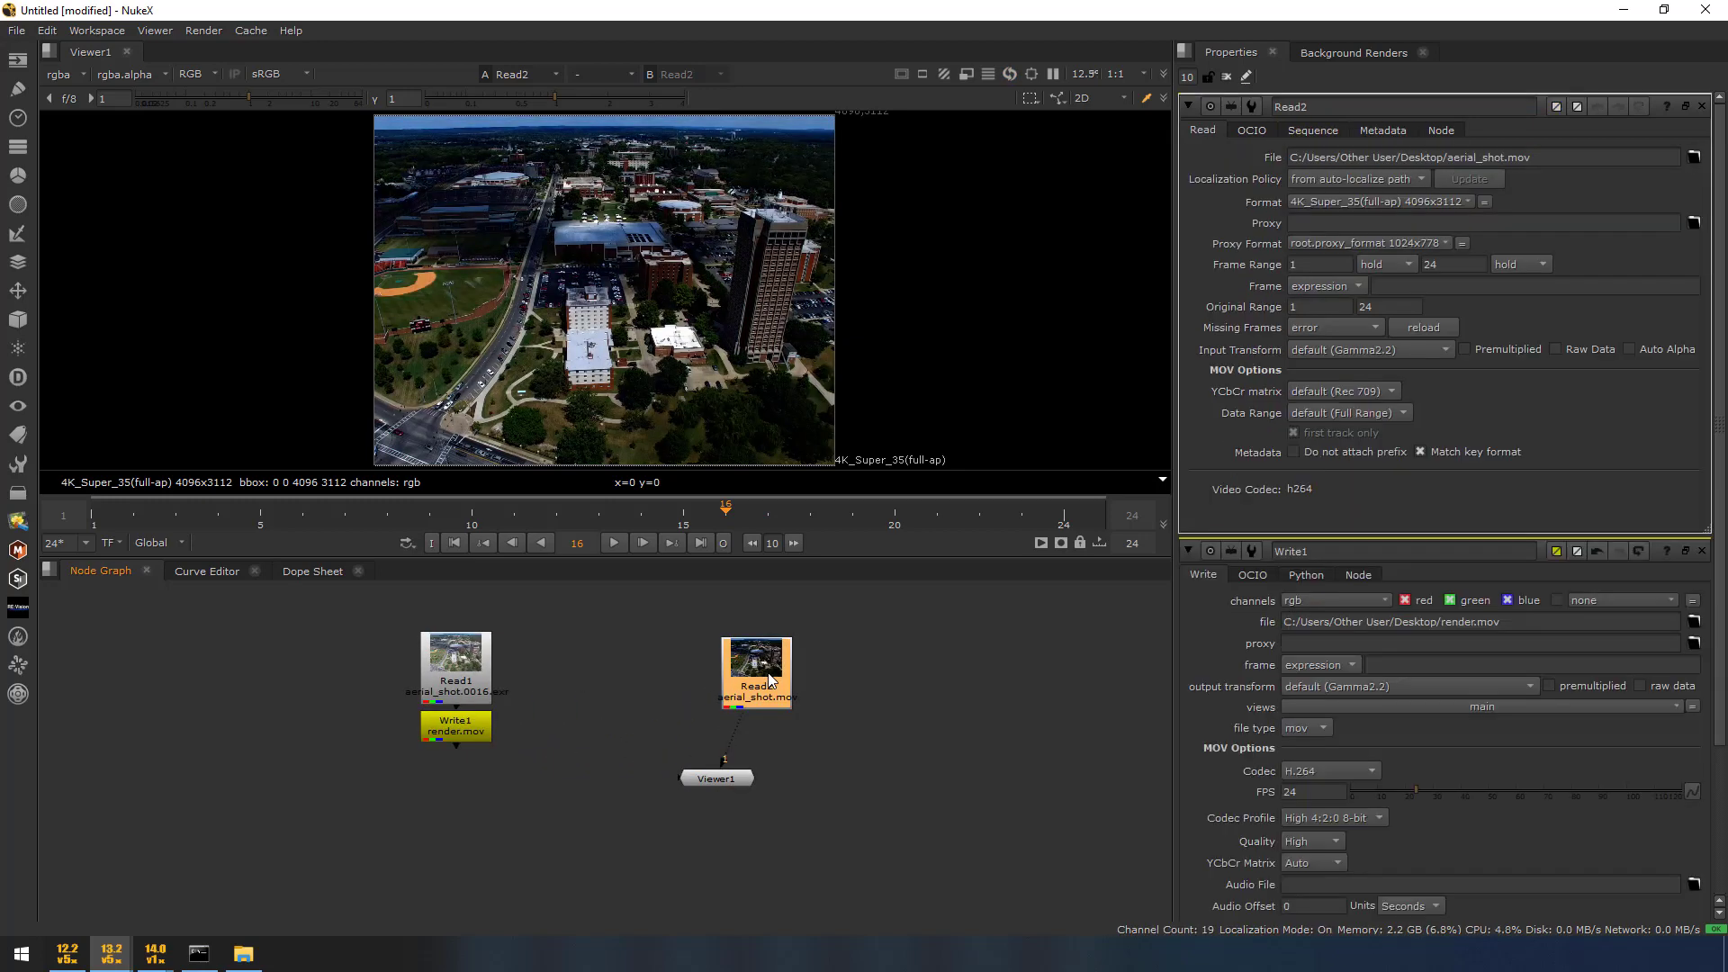
{"action": "left_click", "coordinate": [1556, 349]}
Play the clip in the viewer, briefly maximizing the viewer, then stop playback.
{"action": "left_click", "coordinate": [609, 677]}
{"action": "key", "text": "2"}
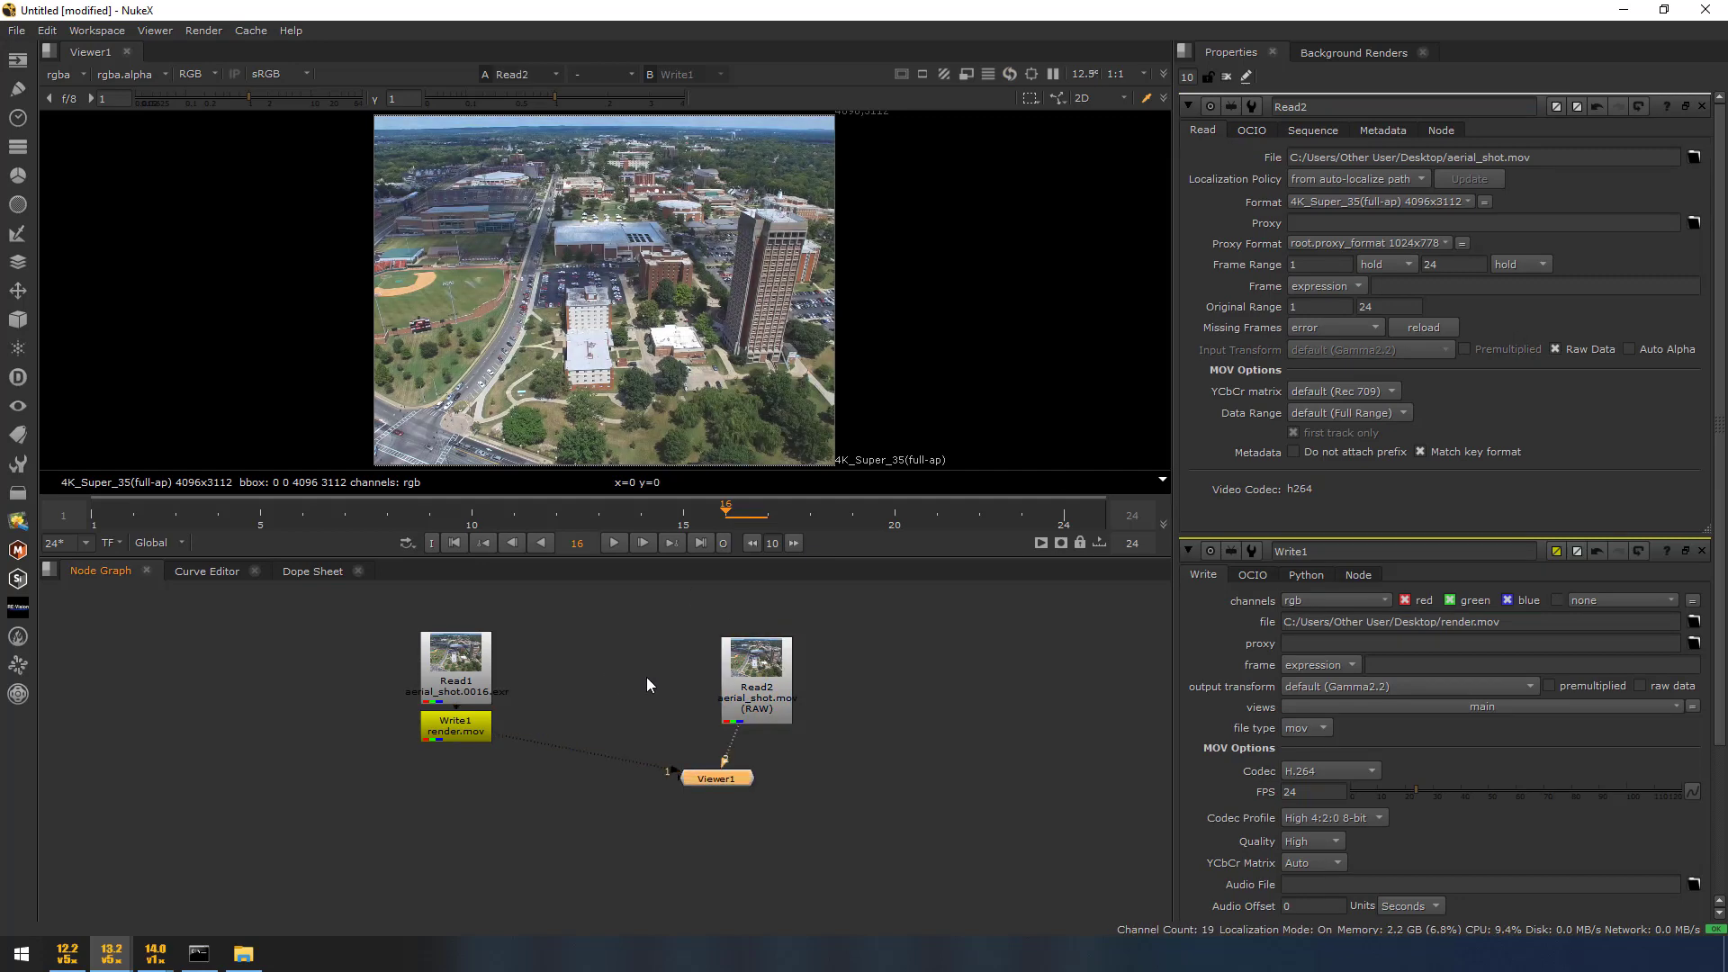
{"action": "left_click", "coordinate": [614, 542]}
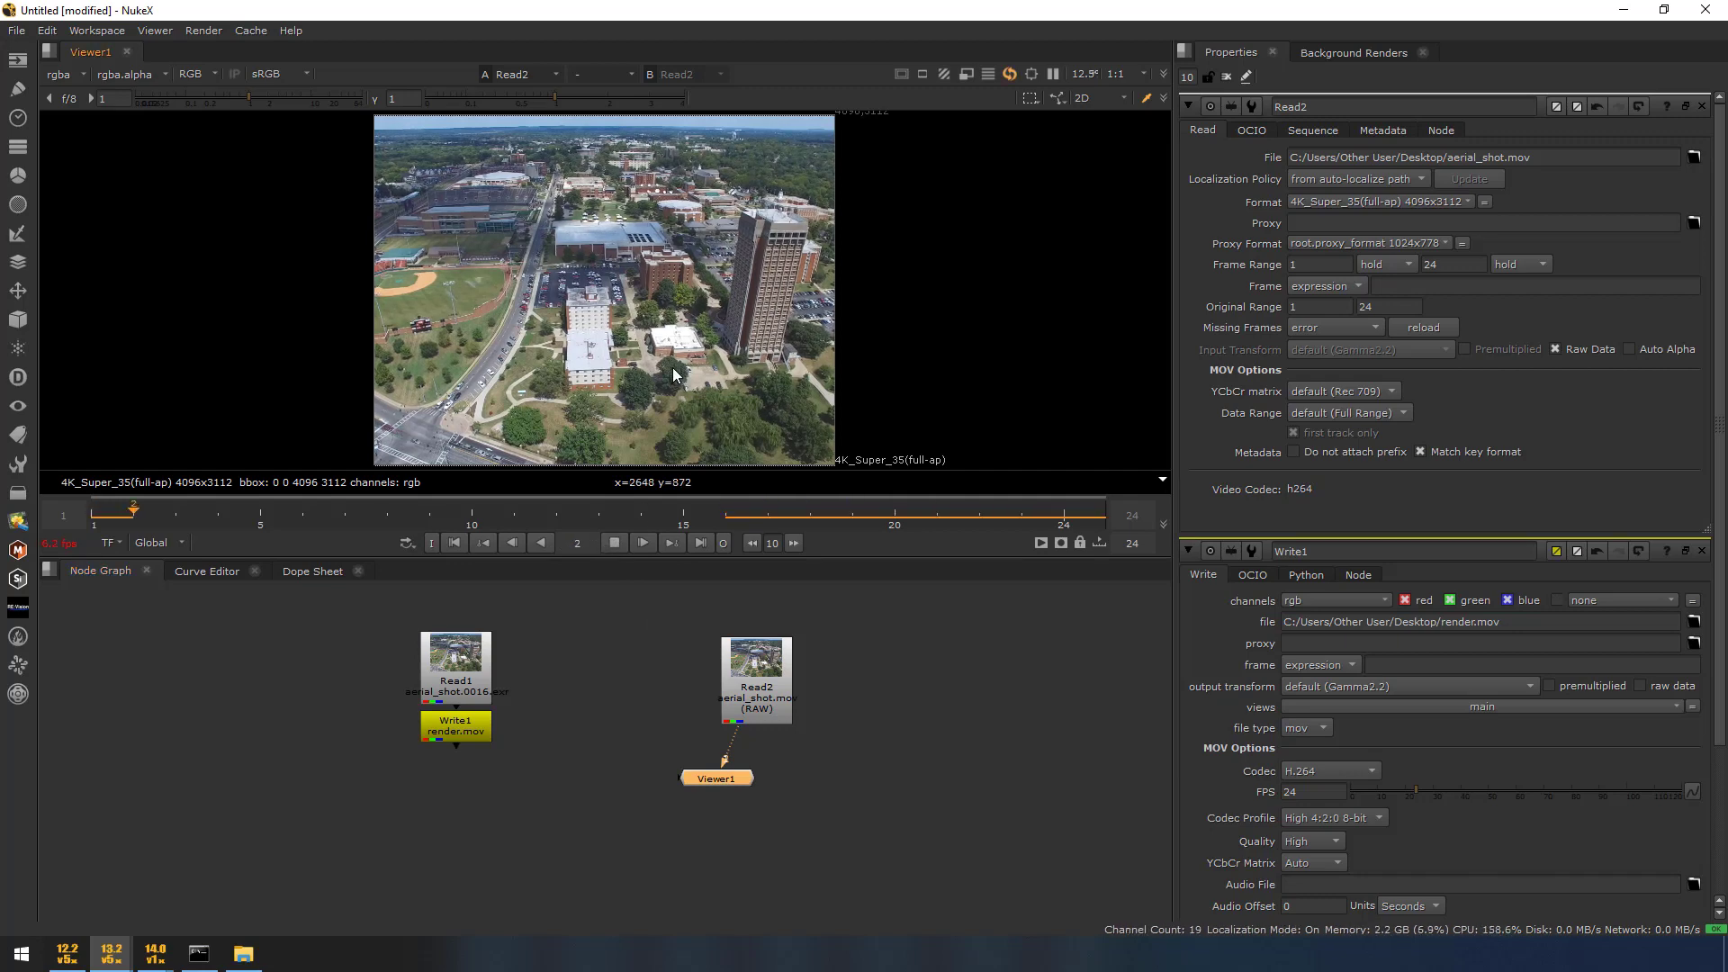
{"action": "key", "text": "space"}
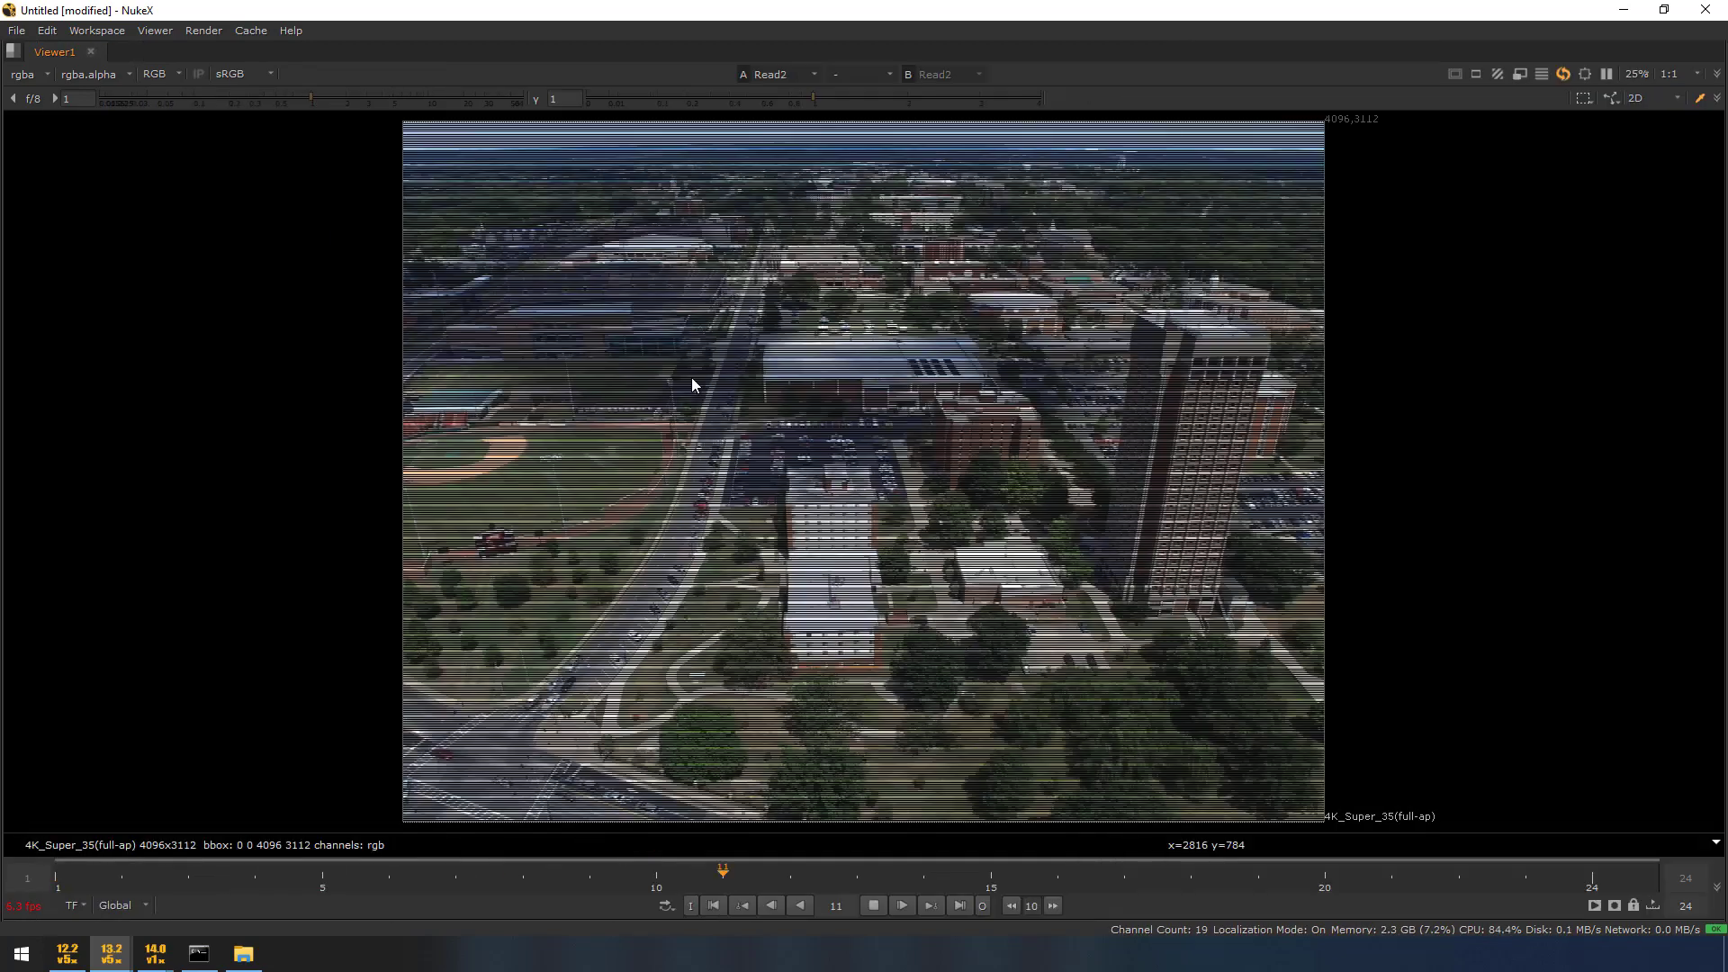
{"action": "key", "text": "space"}
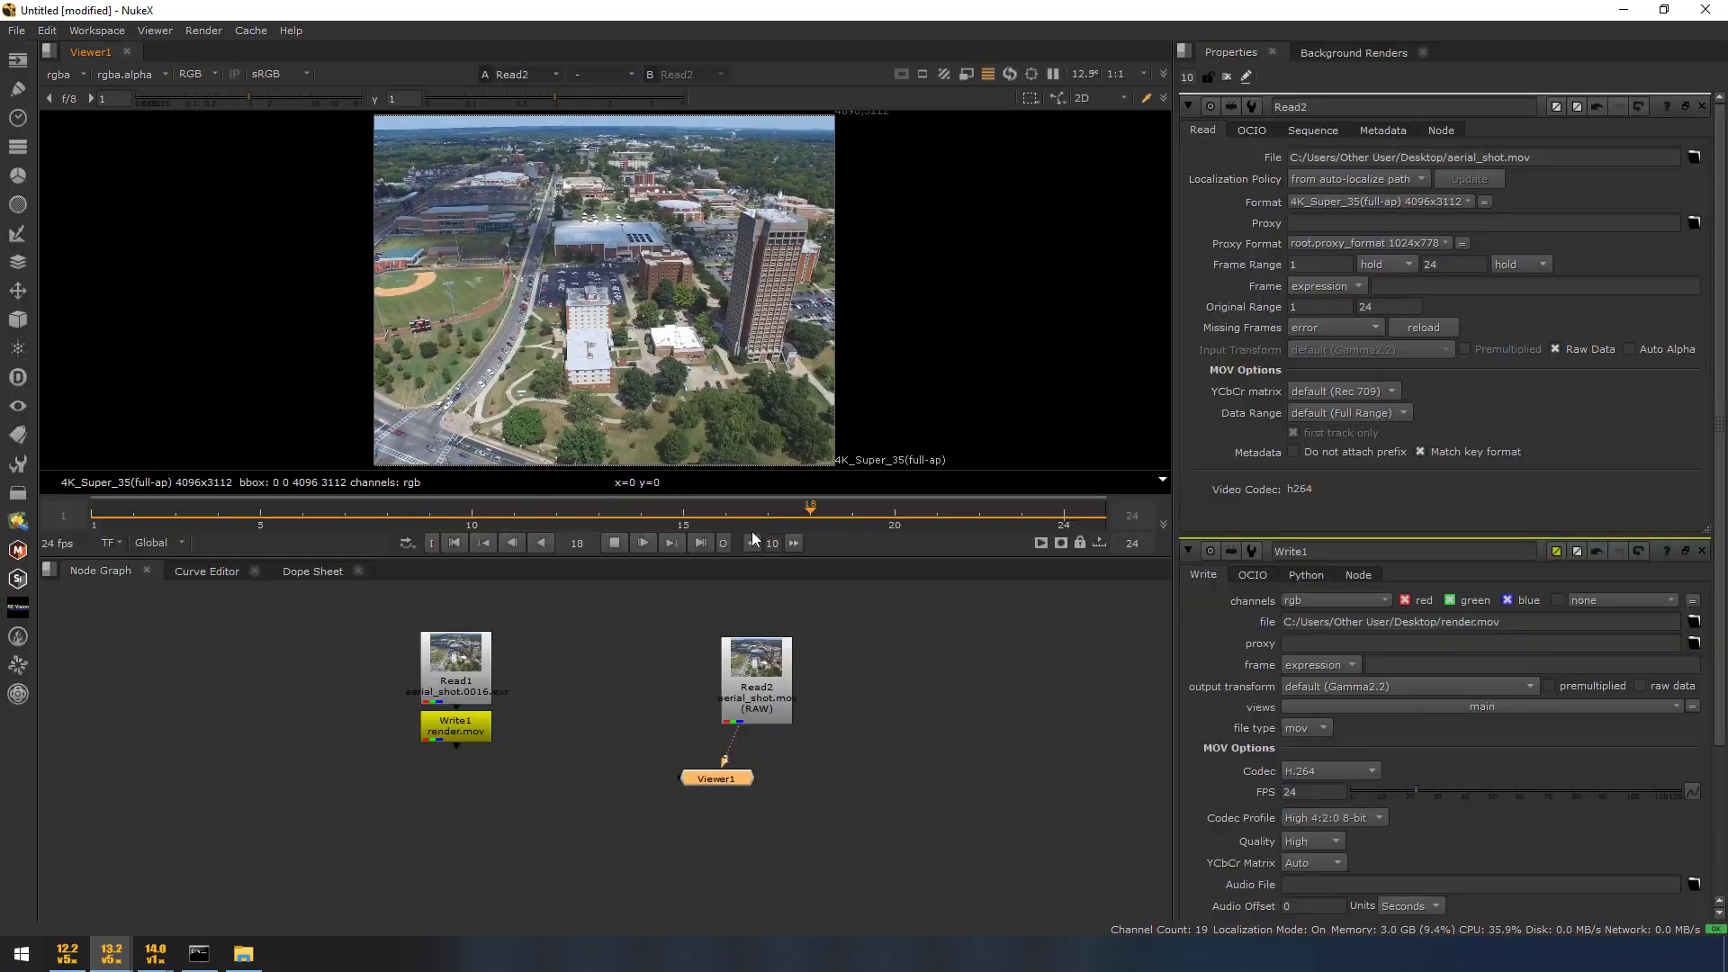
{"action": "left_click", "coordinate": [615, 545]}
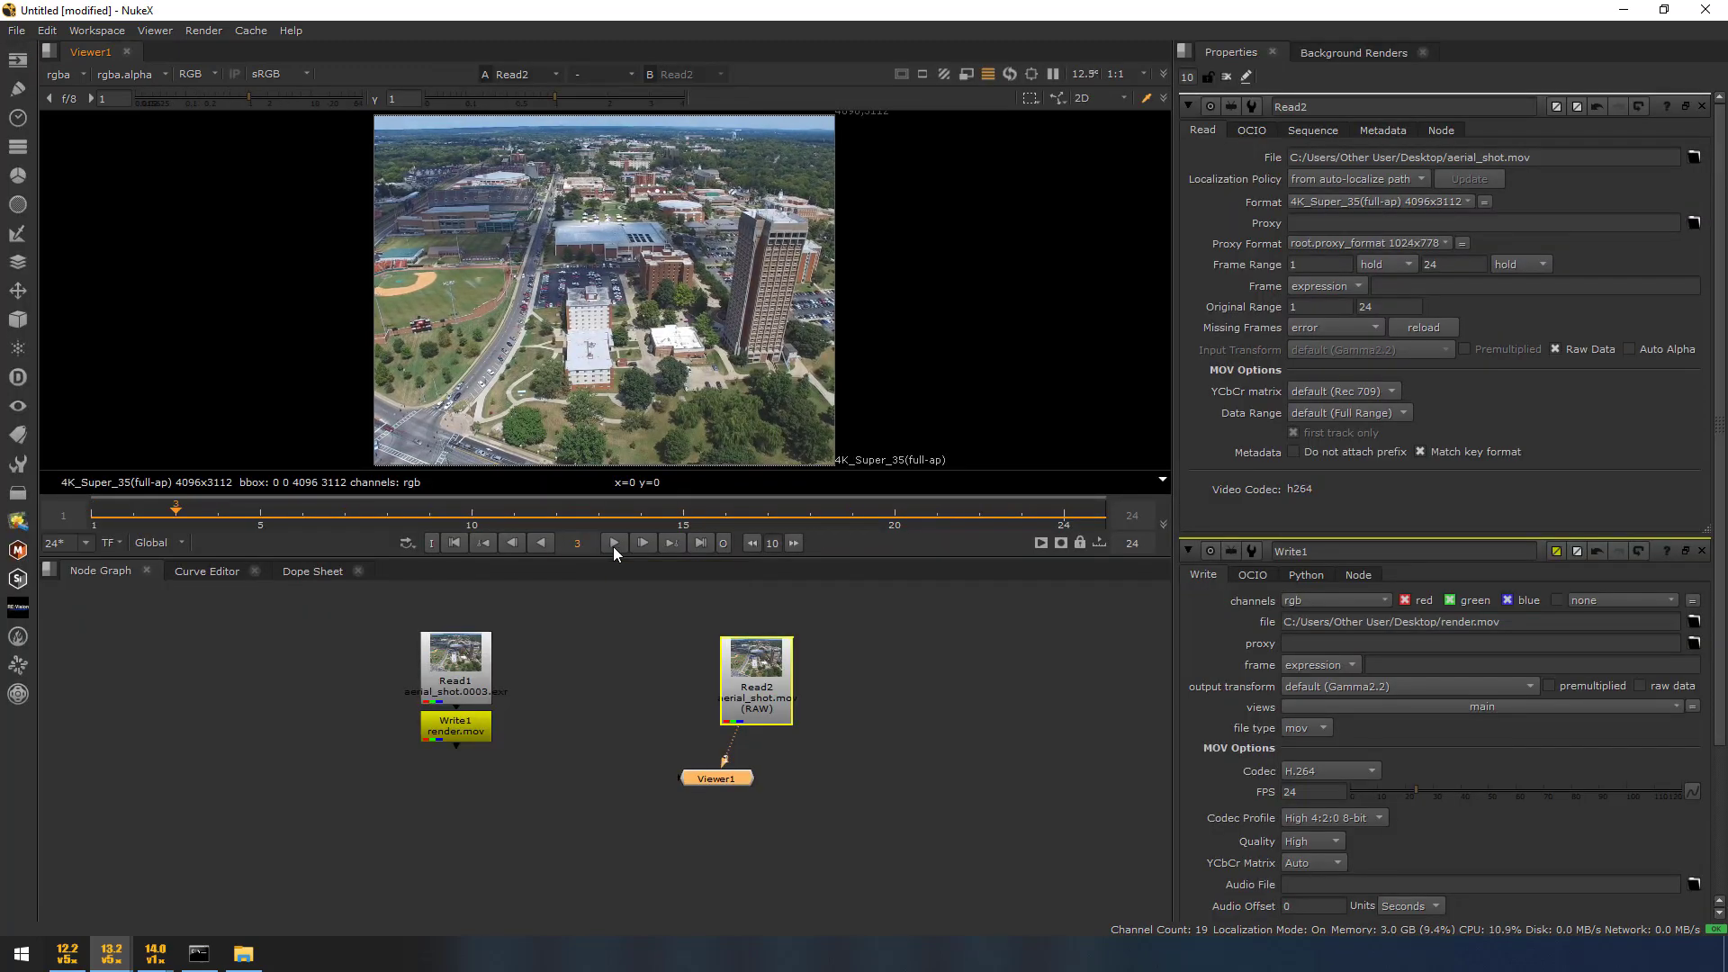
{"action": "left_click", "coordinate": [629, 585]}
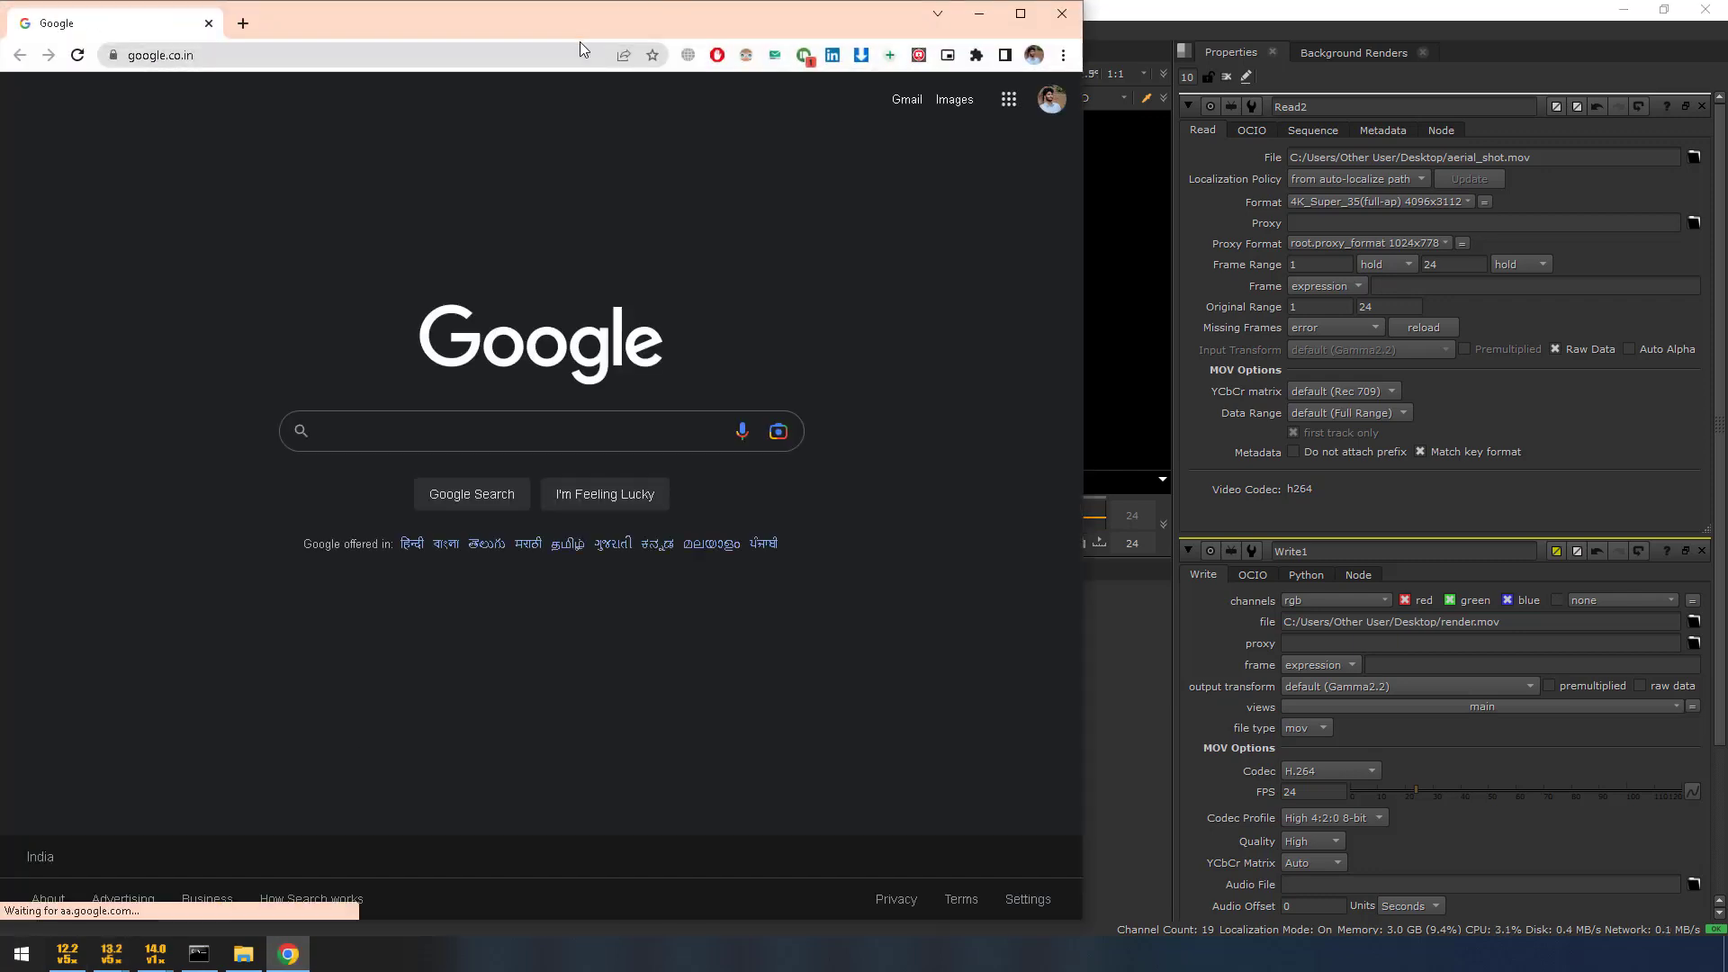
Search Google for ffmpeg and go to the FFmpeg download page.
{"action": "double_click", "coordinate": [636, 5]}
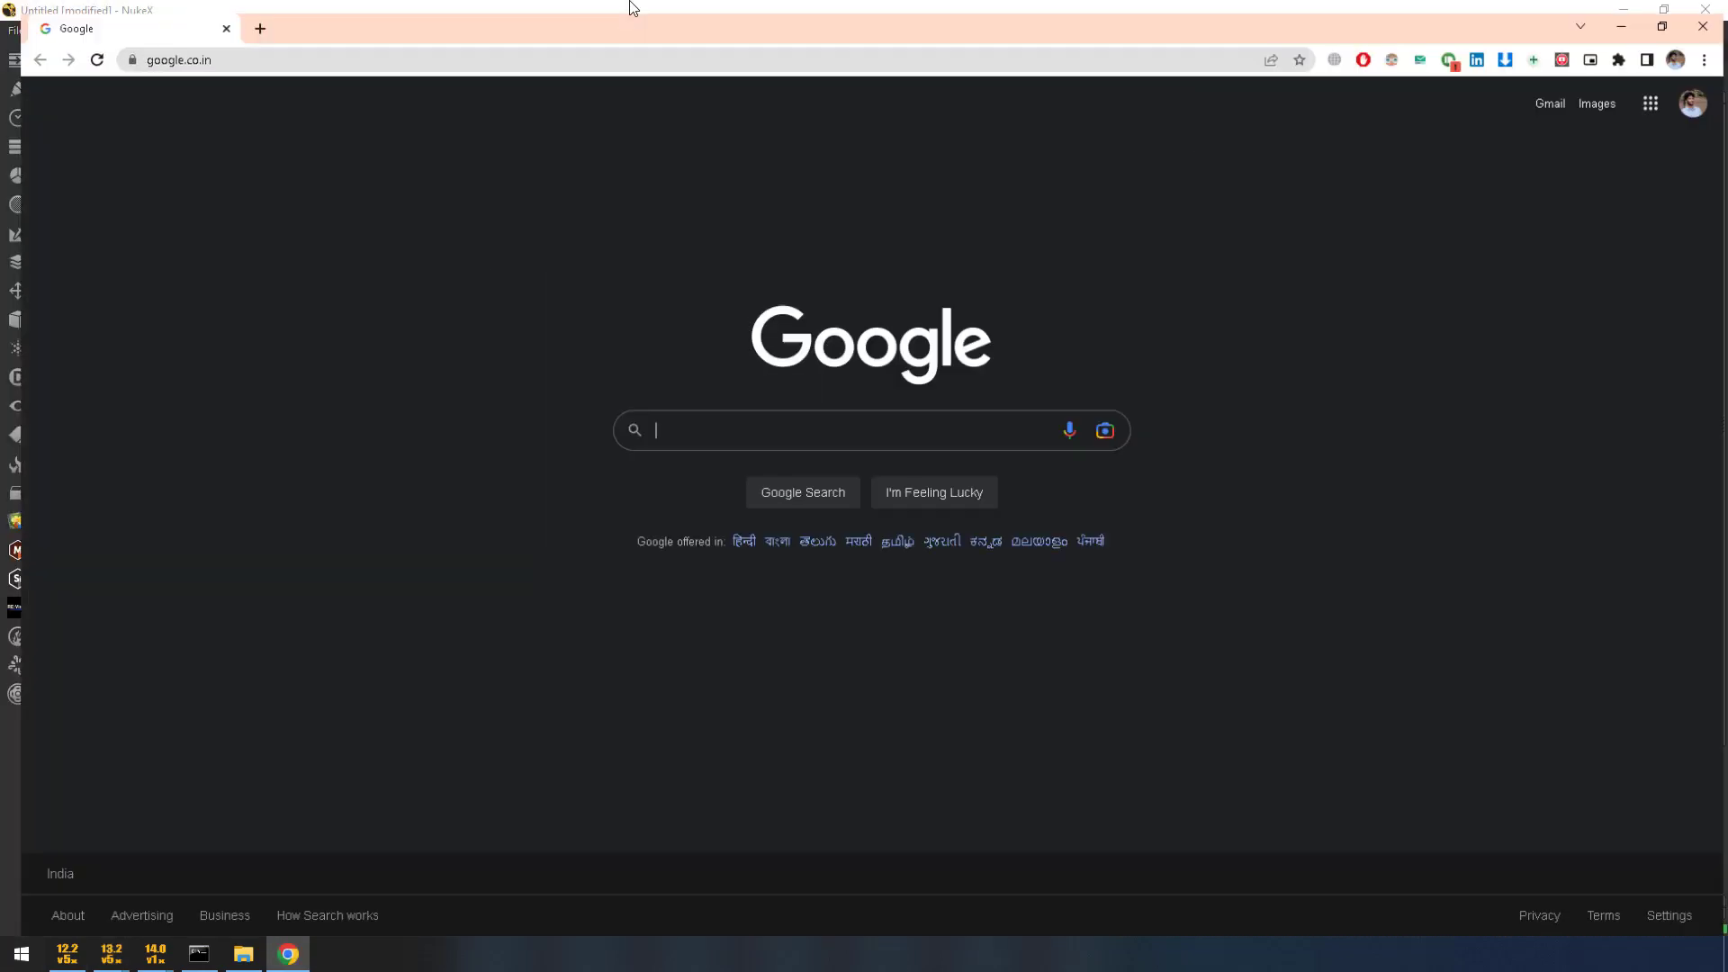
{"action": "type", "text": "ffmpeg"}
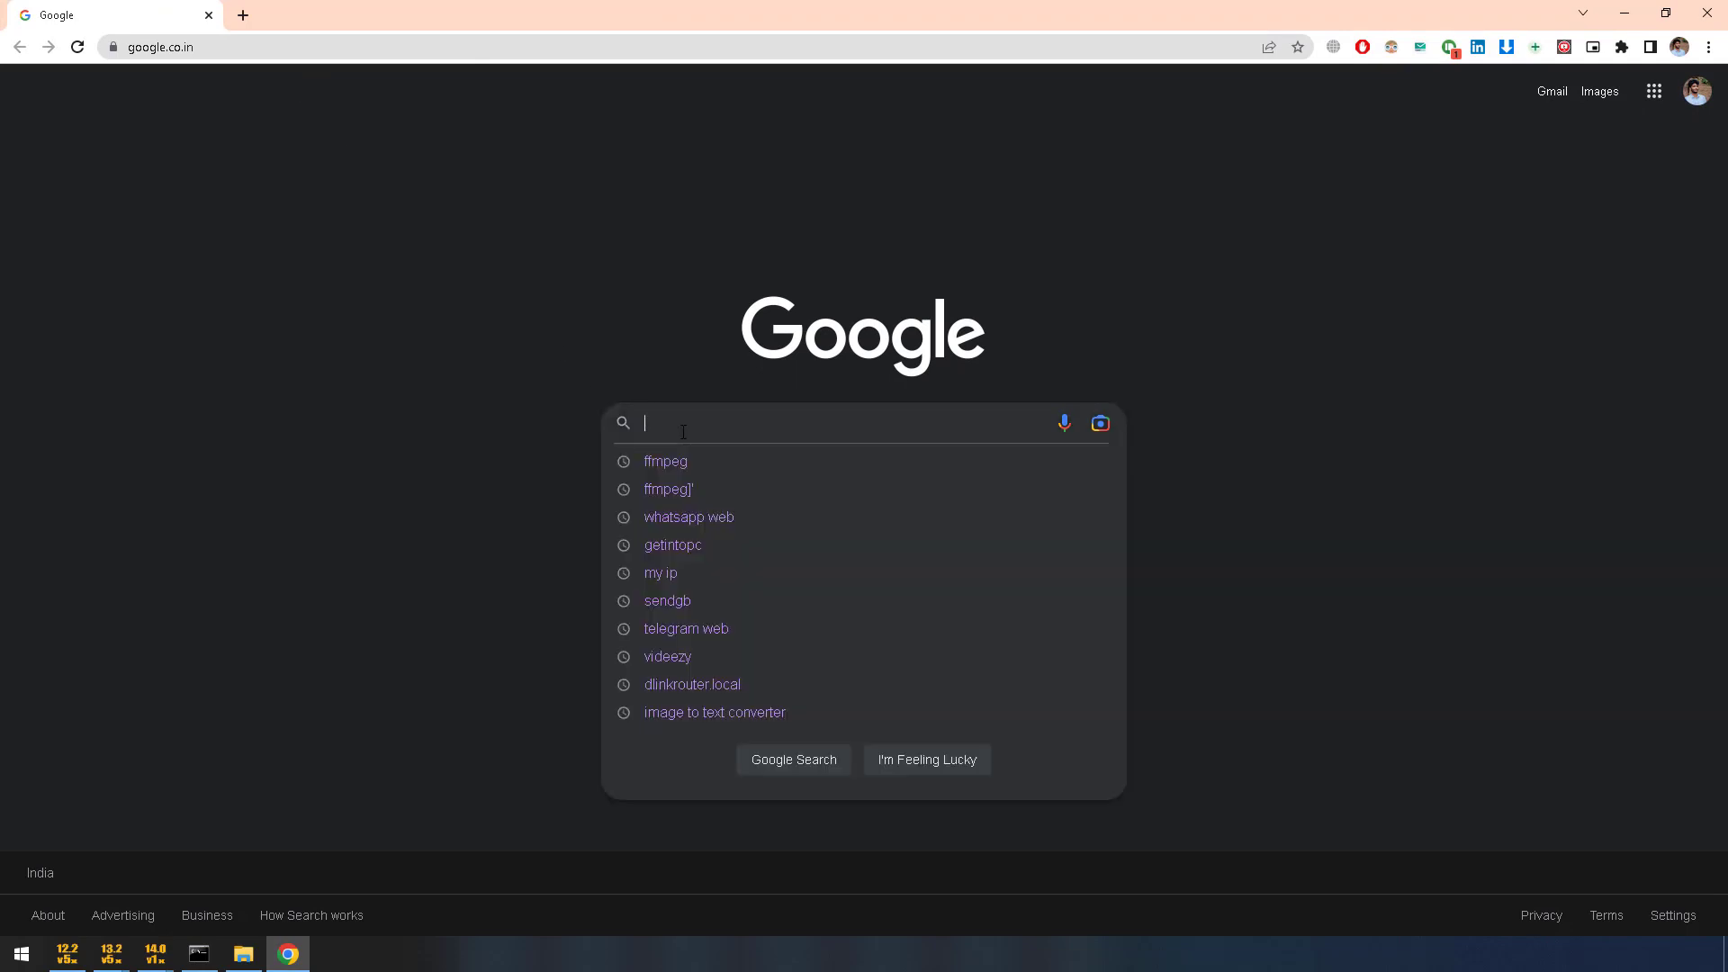
{"action": "key", "text": "Return"}
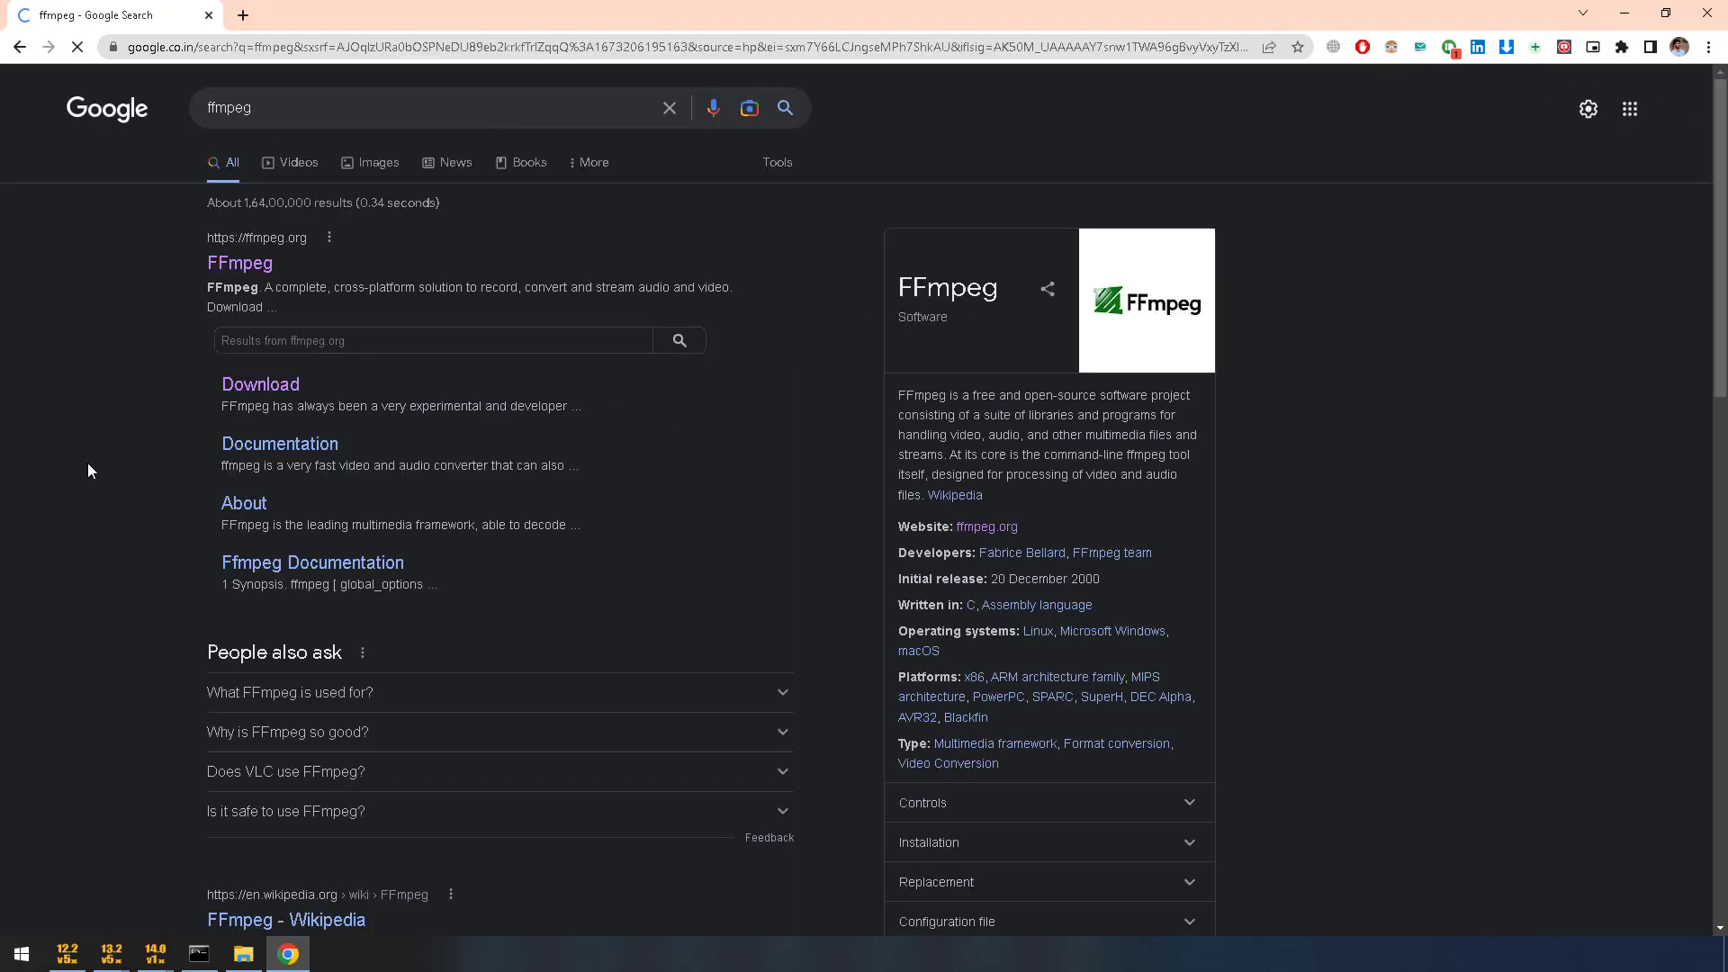
{"action": "left_click", "coordinate": [272, 389]}
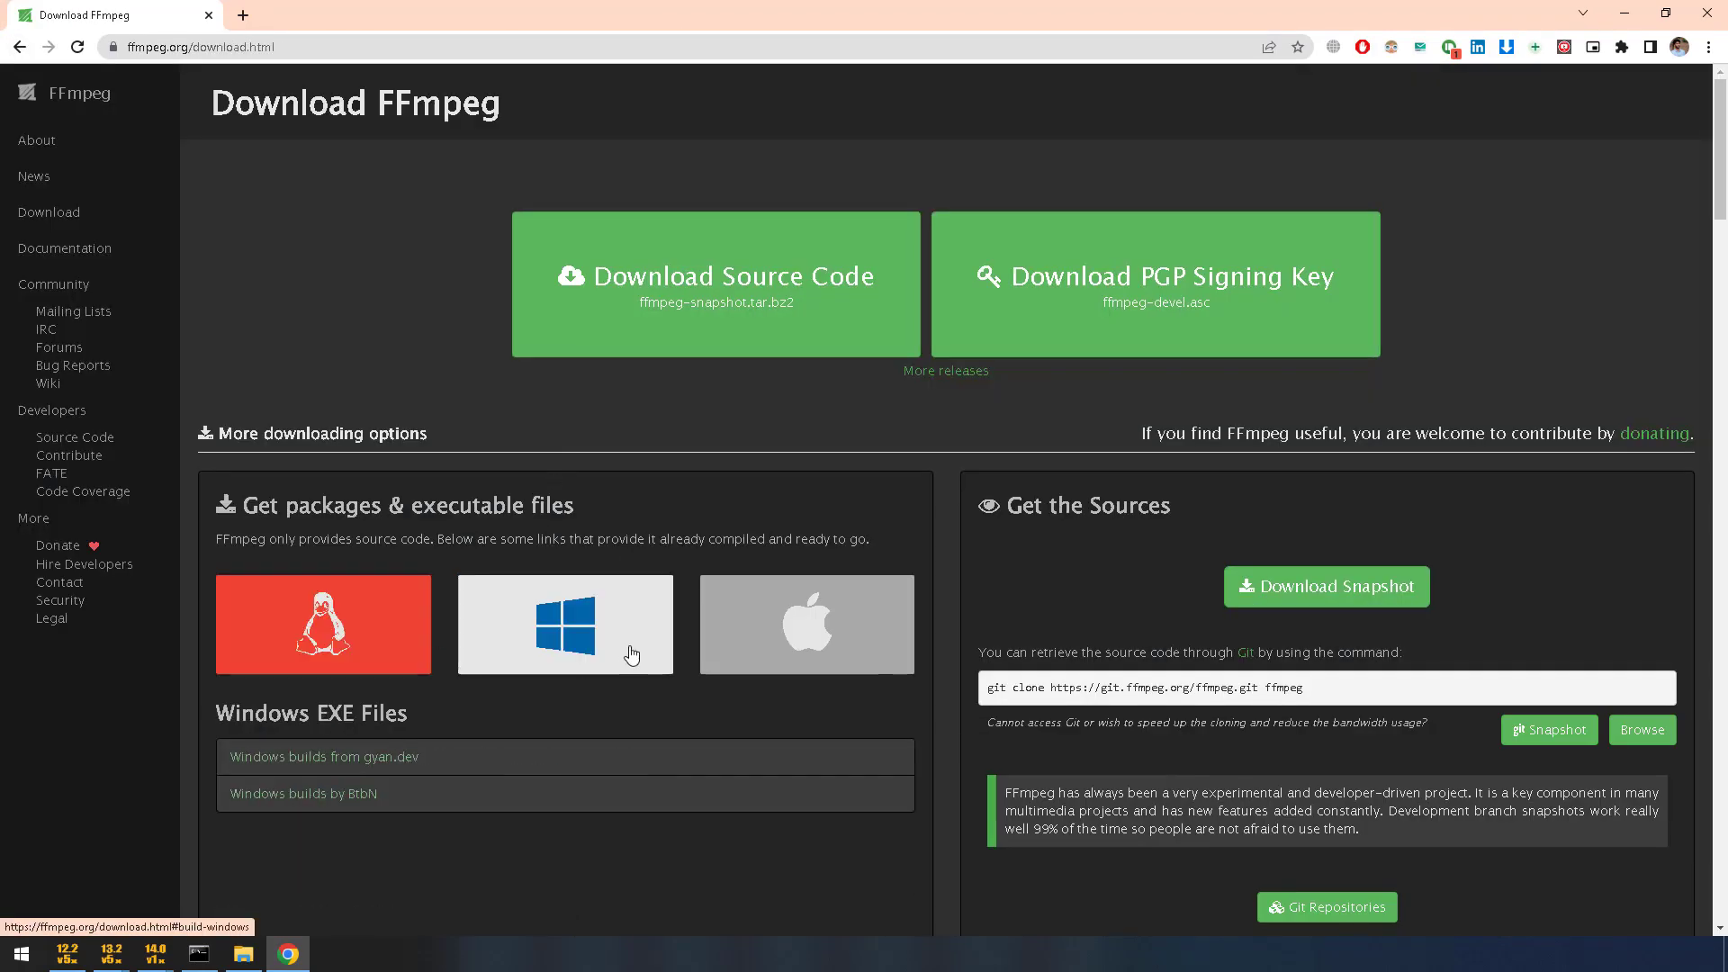
Download ffmpeg-git-essentials.7z from the gyan.dev Windows builds page.
{"action": "left_click", "coordinate": [631, 655]}
{"action": "scroll", "coordinate": [574, 581], "scroll_direction": "up", "scroll_amount": 1}
{"action": "scroll", "coordinate": [573, 580], "scroll_direction": "up", "scroll_amount": 2}
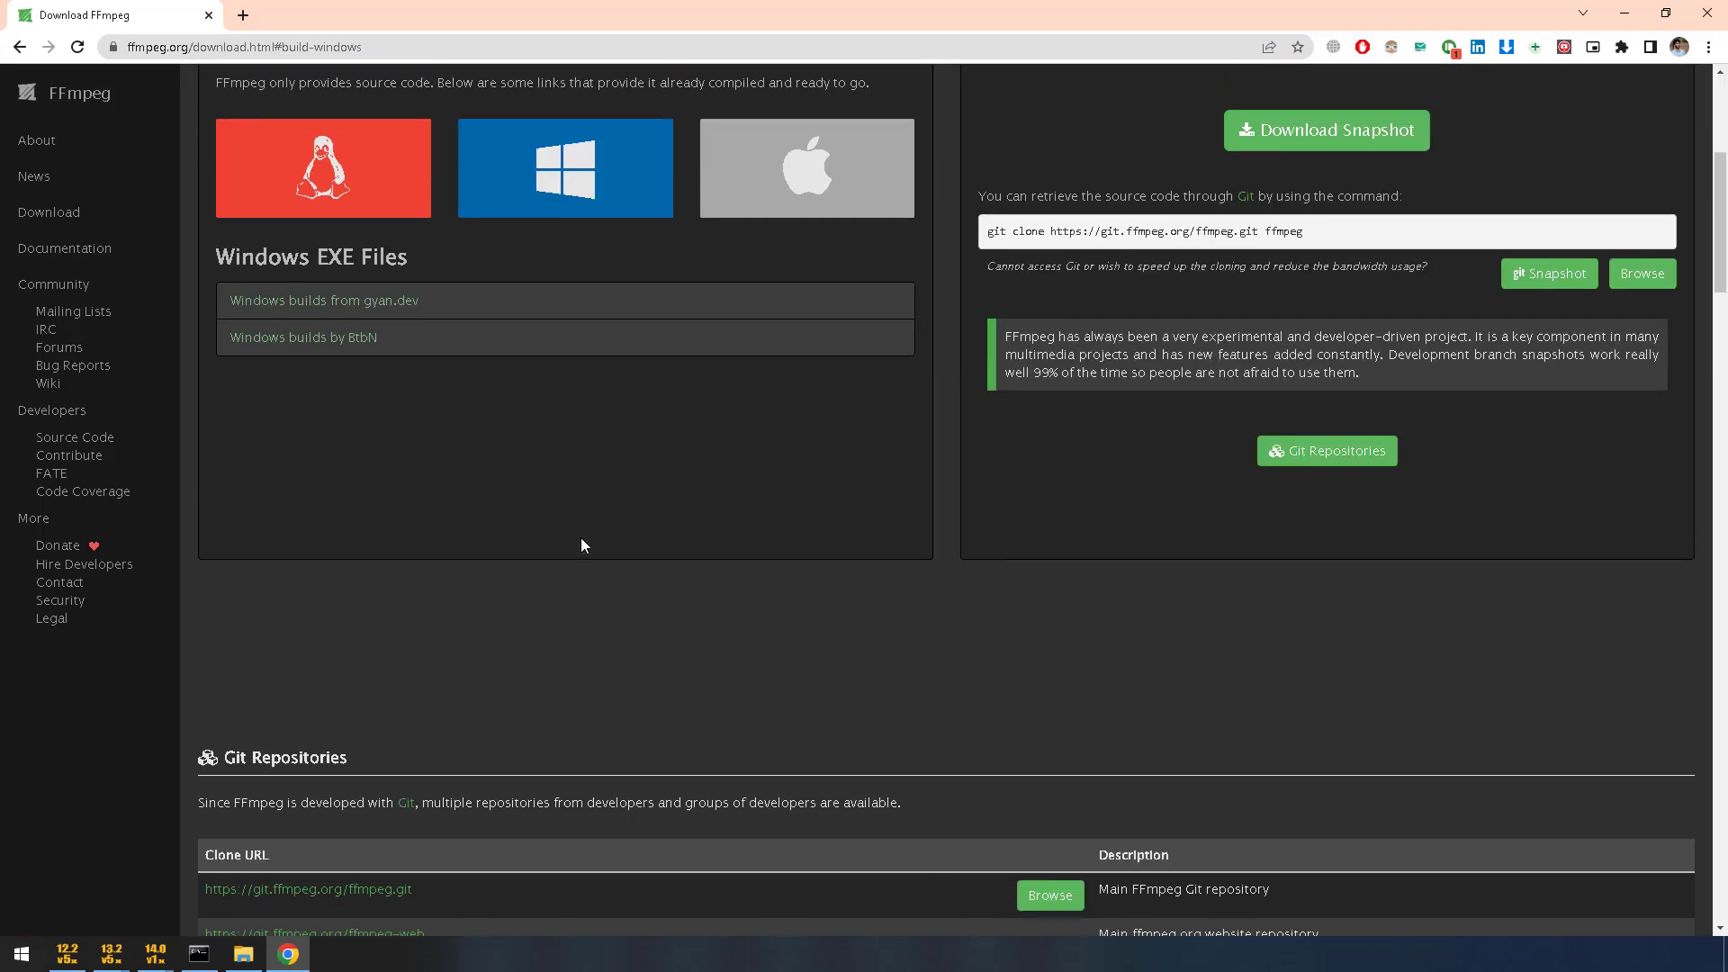
{"action": "left_click", "coordinate": [381, 310]}
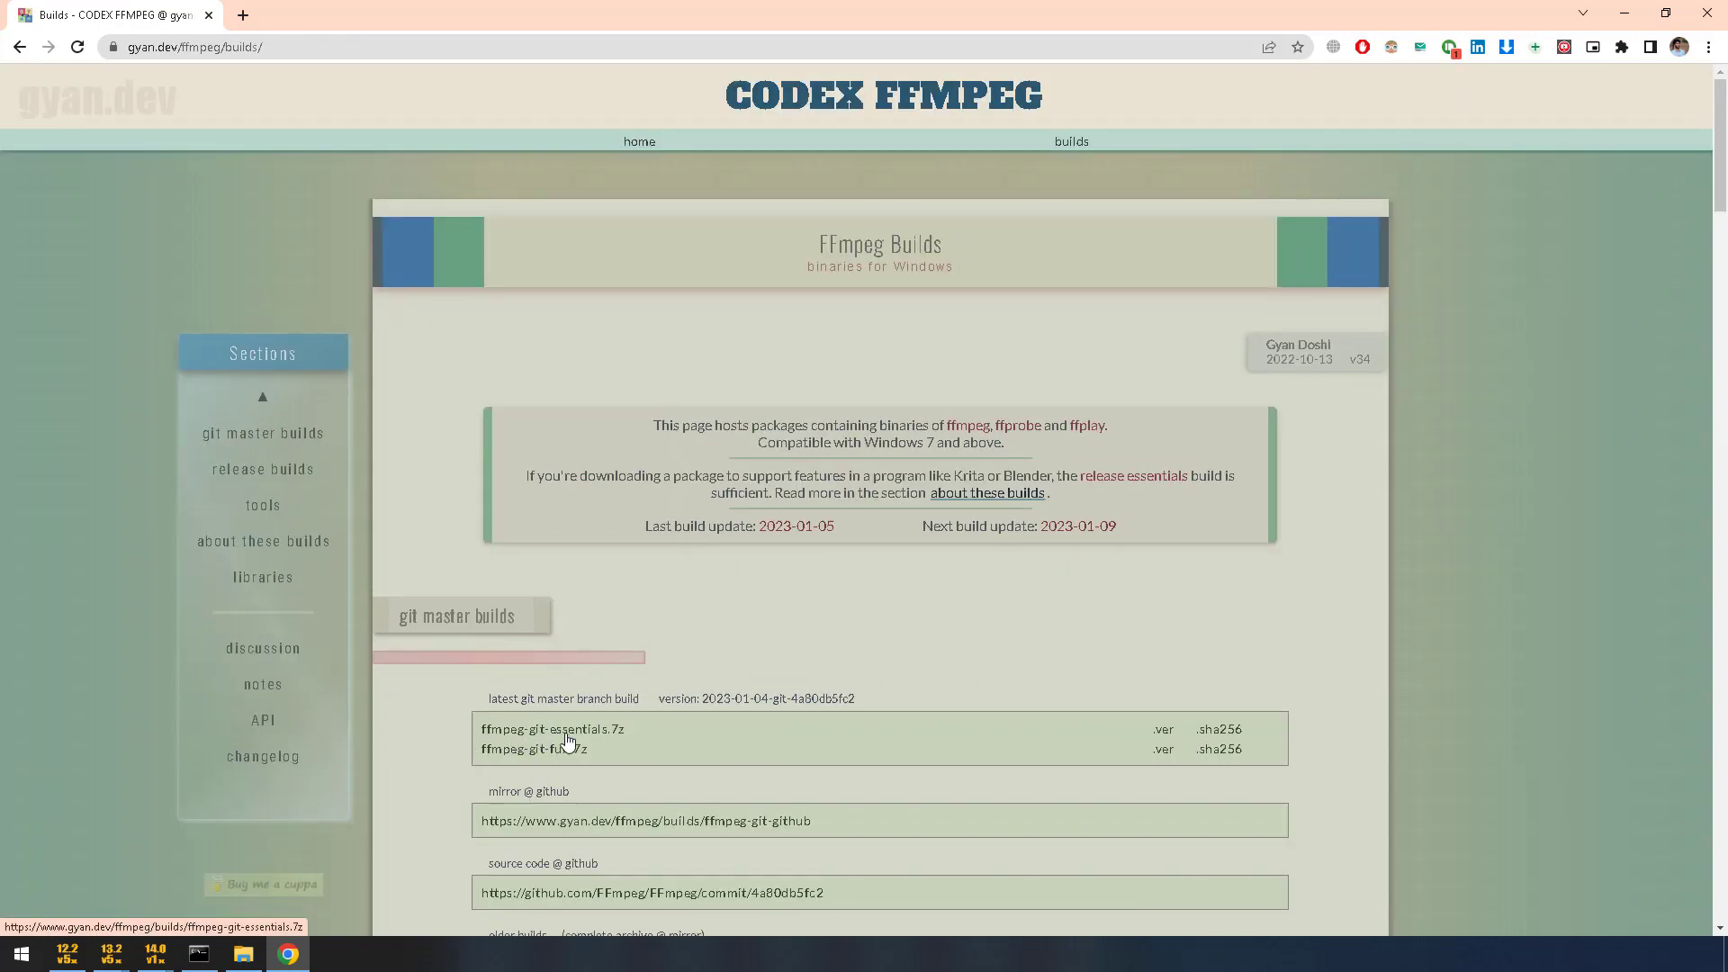
{"action": "left_click", "coordinate": [612, 738]}
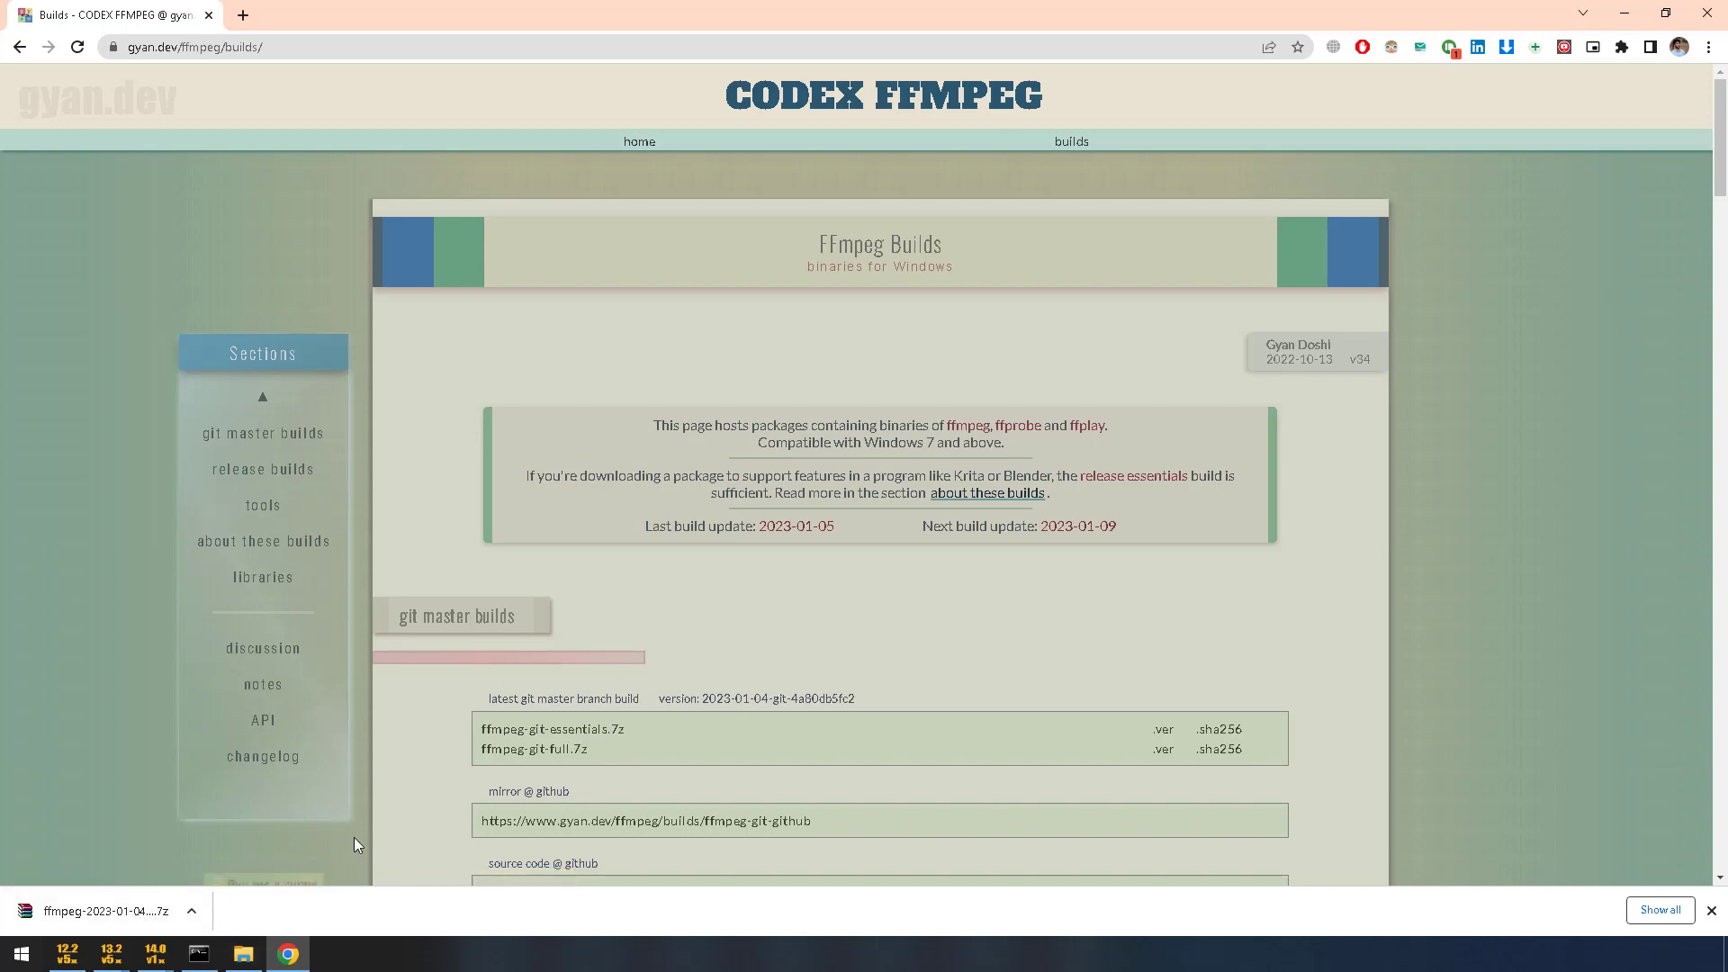
Show the downloaded .7z in the Downloads folder and open it in WinRAR, accepting the warning.
{"action": "left_click", "coordinate": [192, 910]}
{"action": "left_click", "coordinate": [246, 851]}
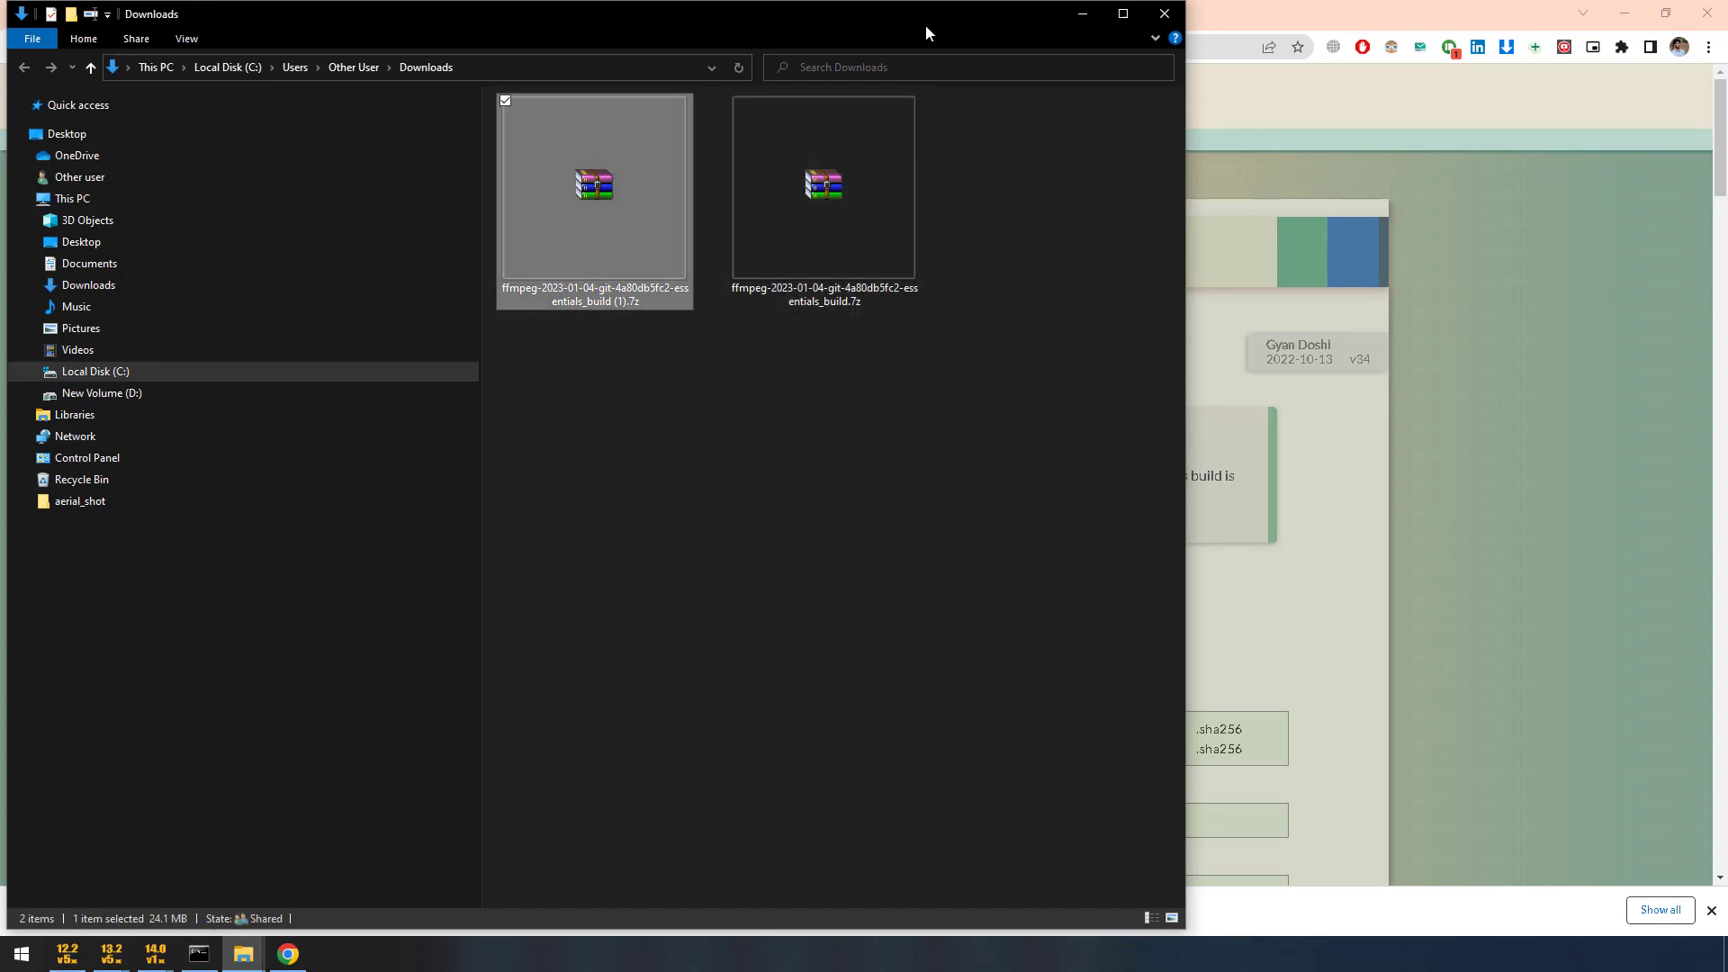
{"action": "left_click_drag", "start_coordinate": [921, 32], "coordinate": [1386, 48]}
{"action": "double_click", "coordinate": [1058, 209]}
{"action": "left_click", "coordinate": [938, 494]}
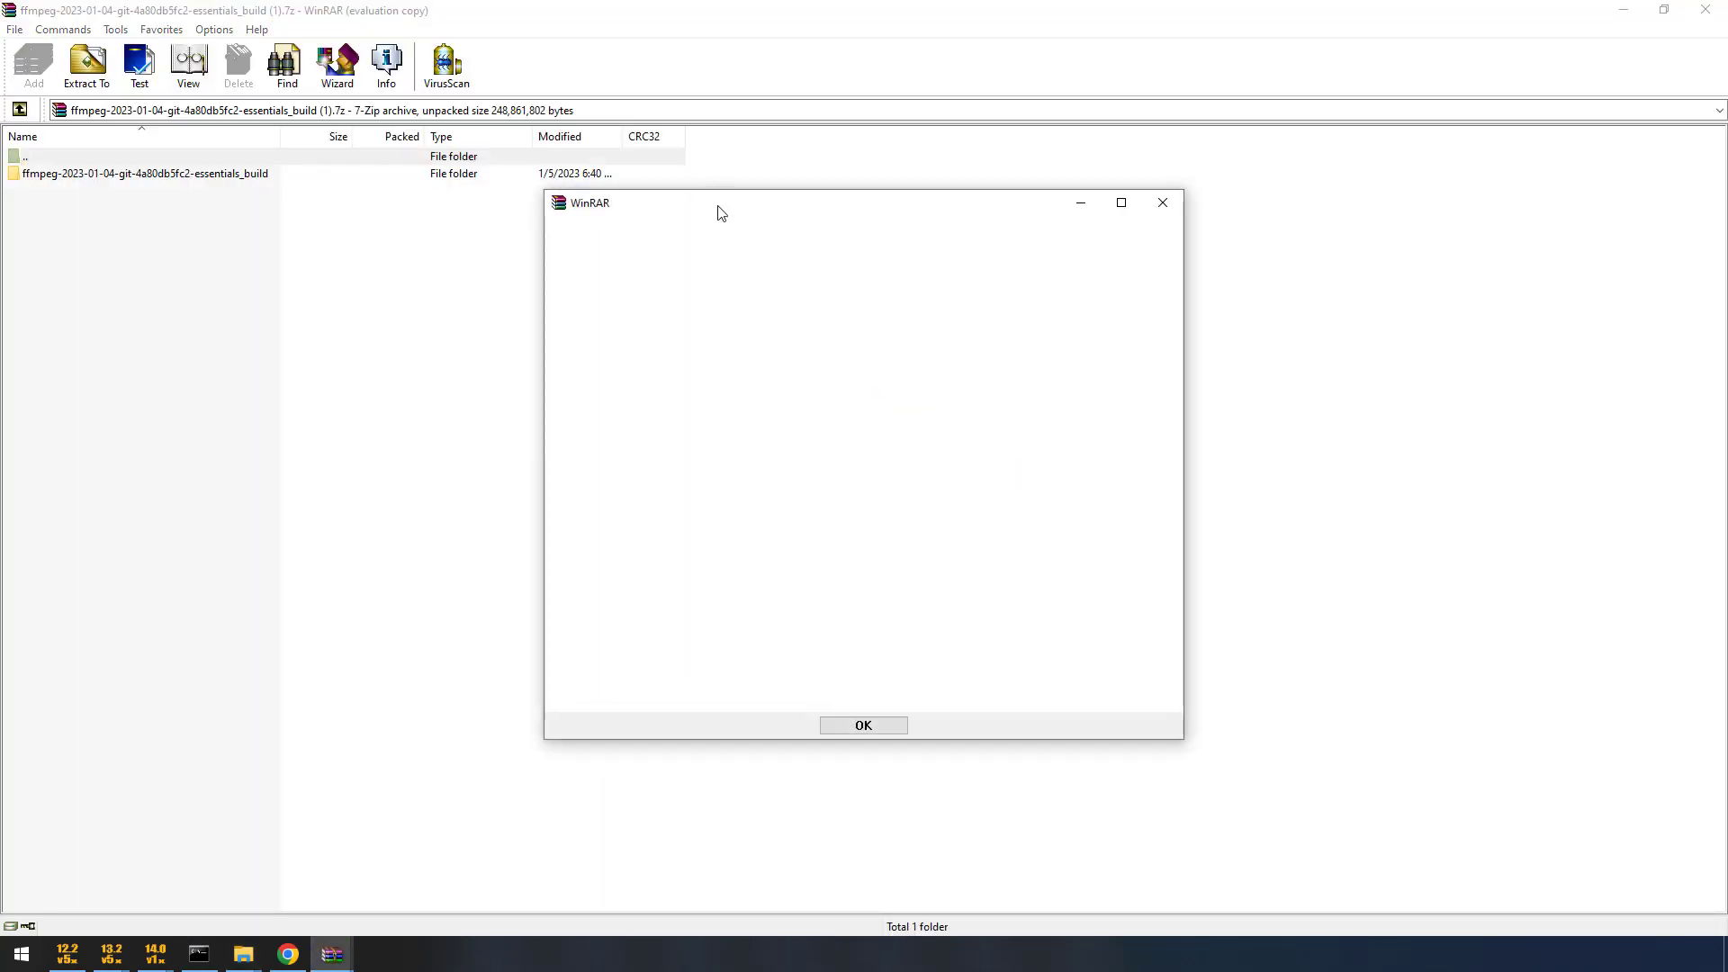
Go to Local Disk (C:) and delete the old ffmpeg folder.
{"action": "left_click", "coordinate": [1162, 203]}
{"action": "left_click_drag", "start_coordinate": [993, 112], "coordinate": [1409, 252]}
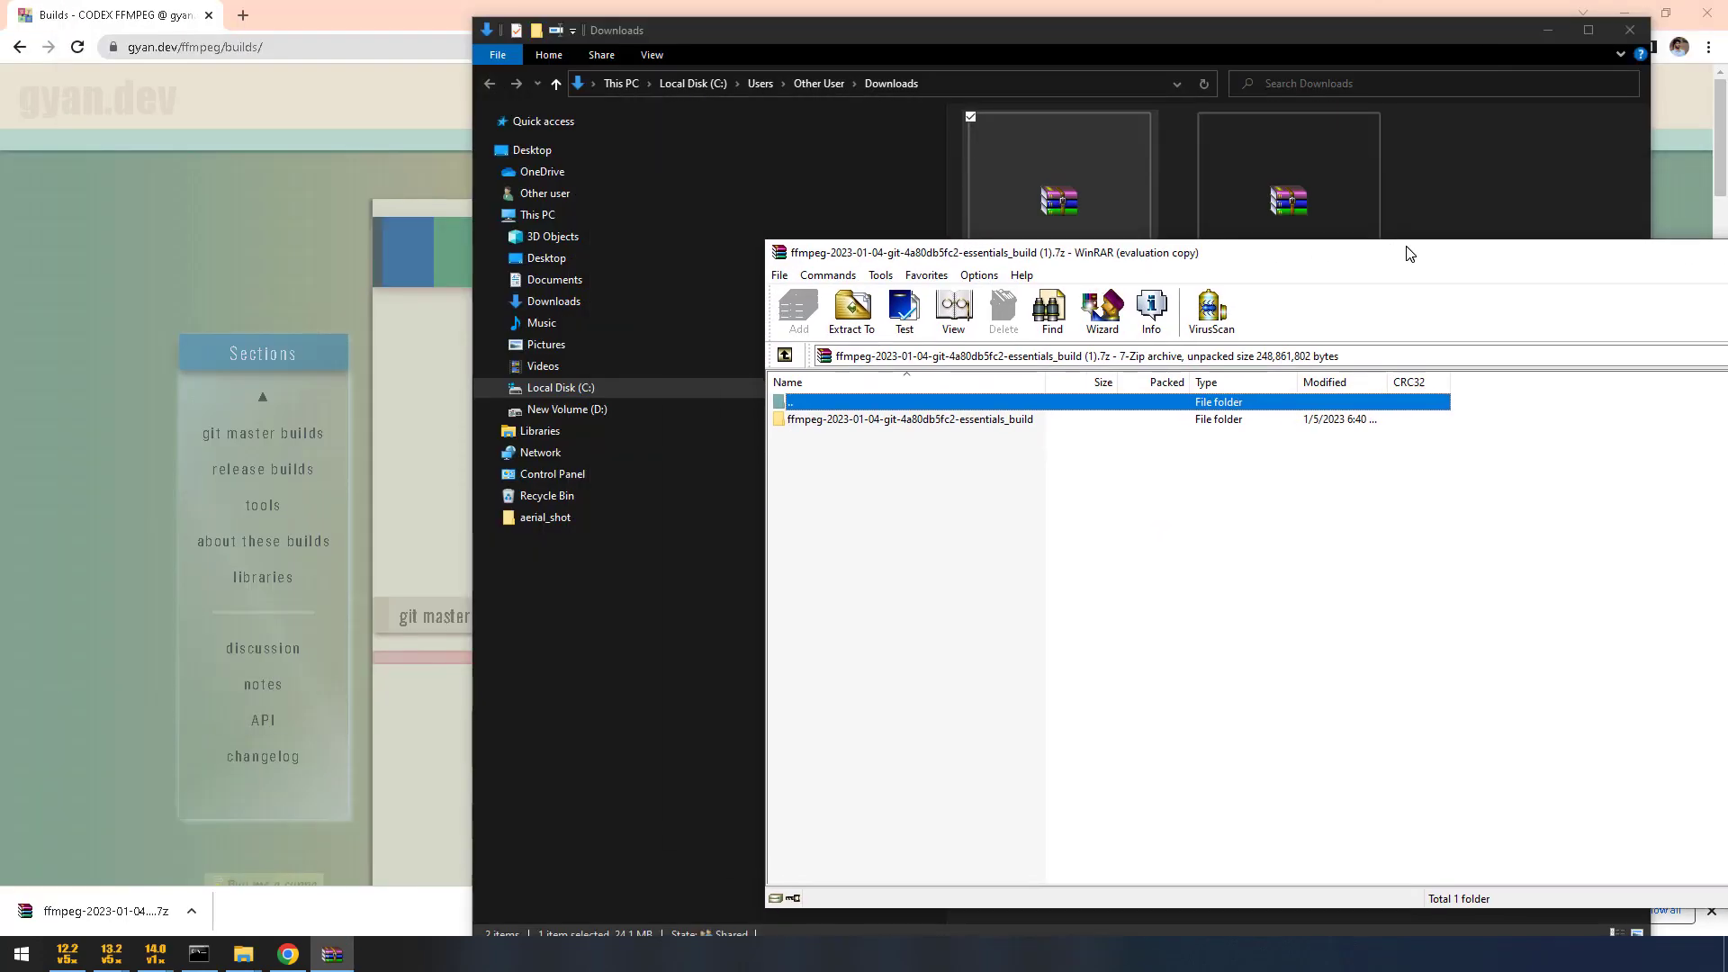
{"action": "left_click", "coordinate": [596, 396]}
{"action": "left_click_drag", "start_coordinate": [1073, 29], "coordinate": [690, 107]}
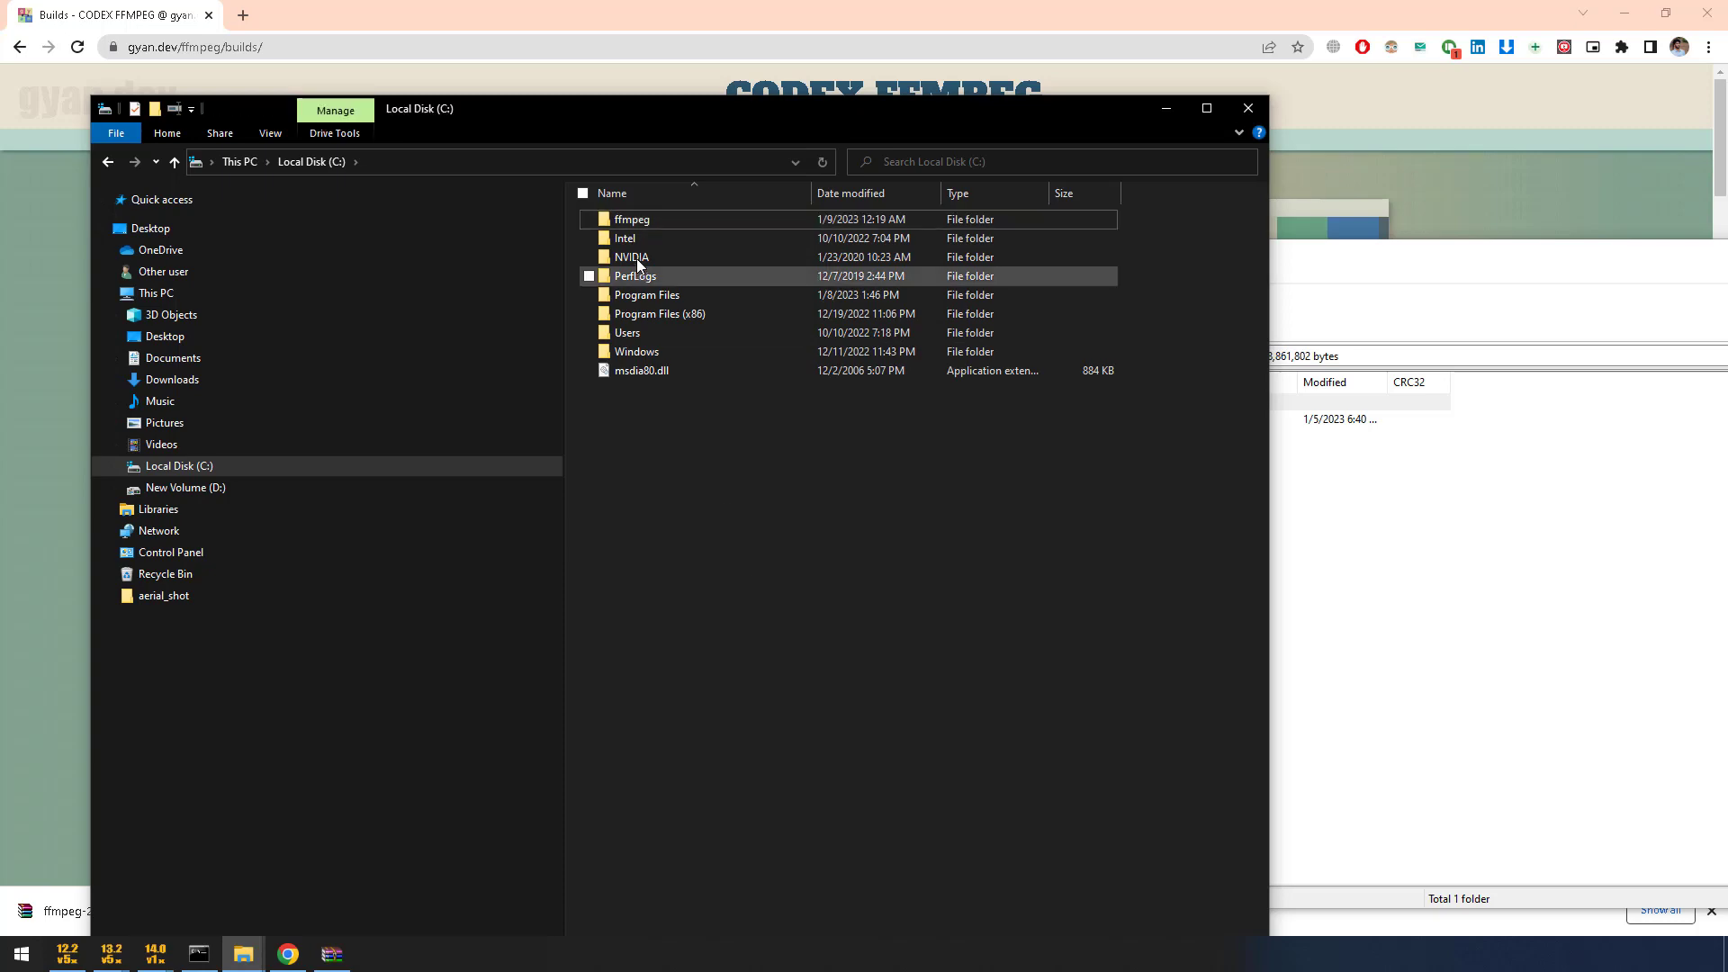
{"action": "key", "text": "Delete"}
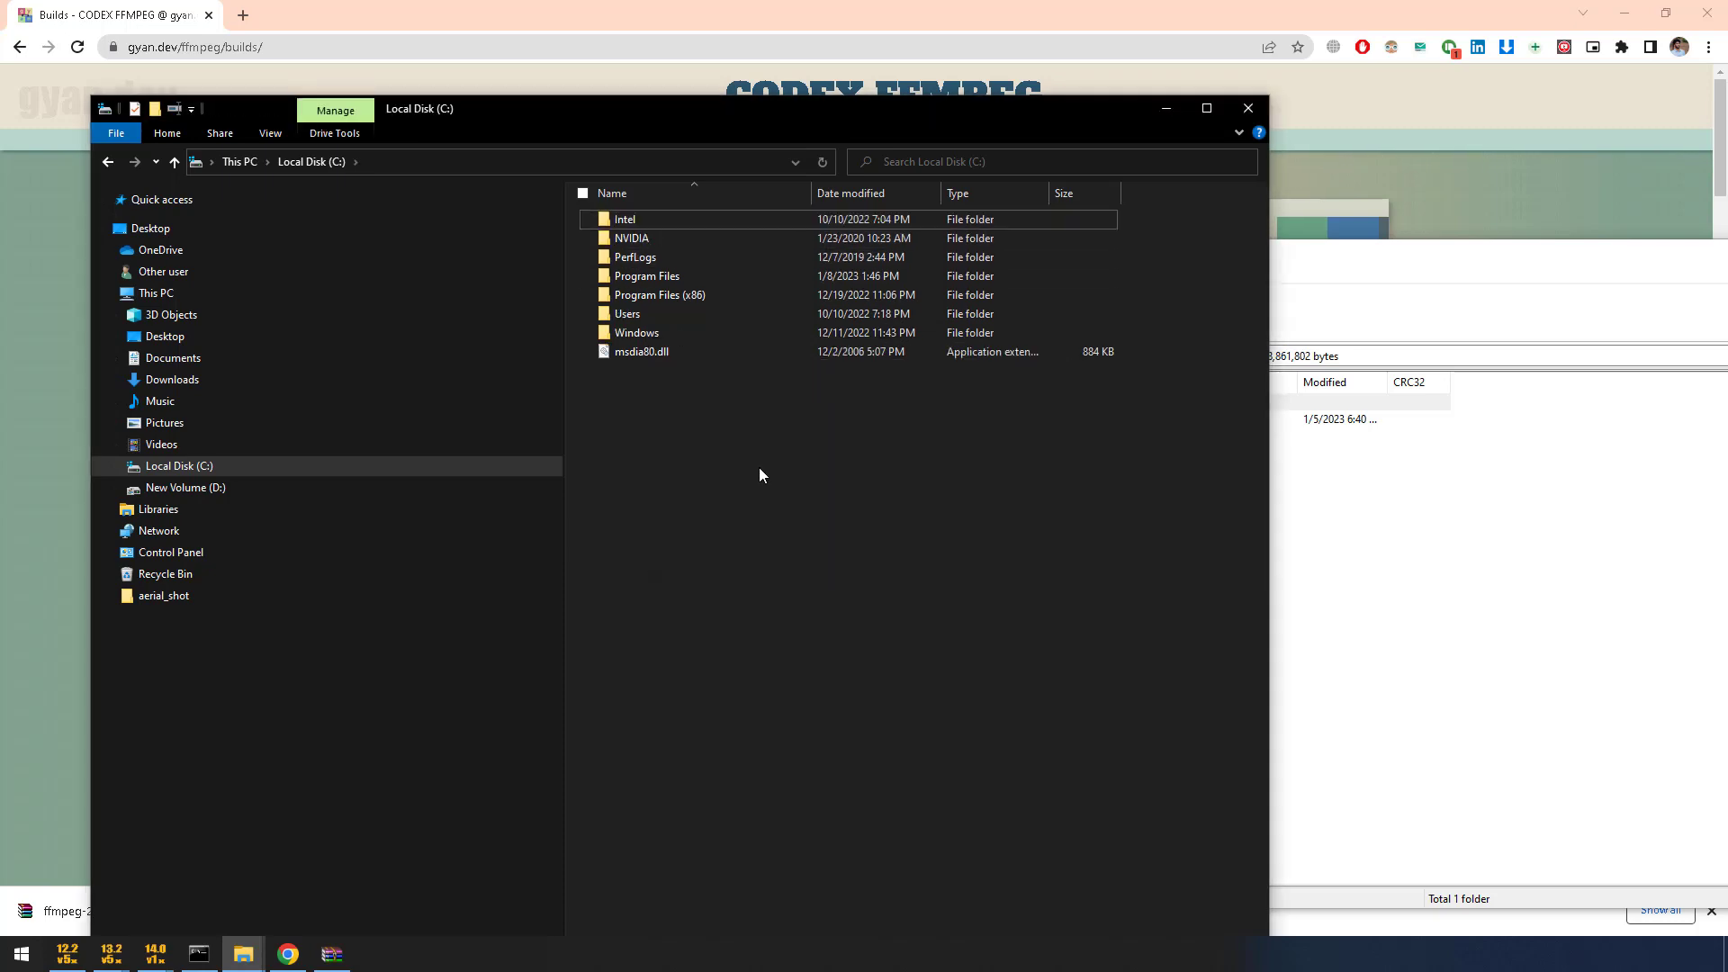
Create a new folder named ffmpeg on C: and open it.
{"action": "left_click_drag", "start_coordinate": [1052, 117], "coordinate": [1192, 485]}
{"action": "right_click", "coordinate": [807, 772]}
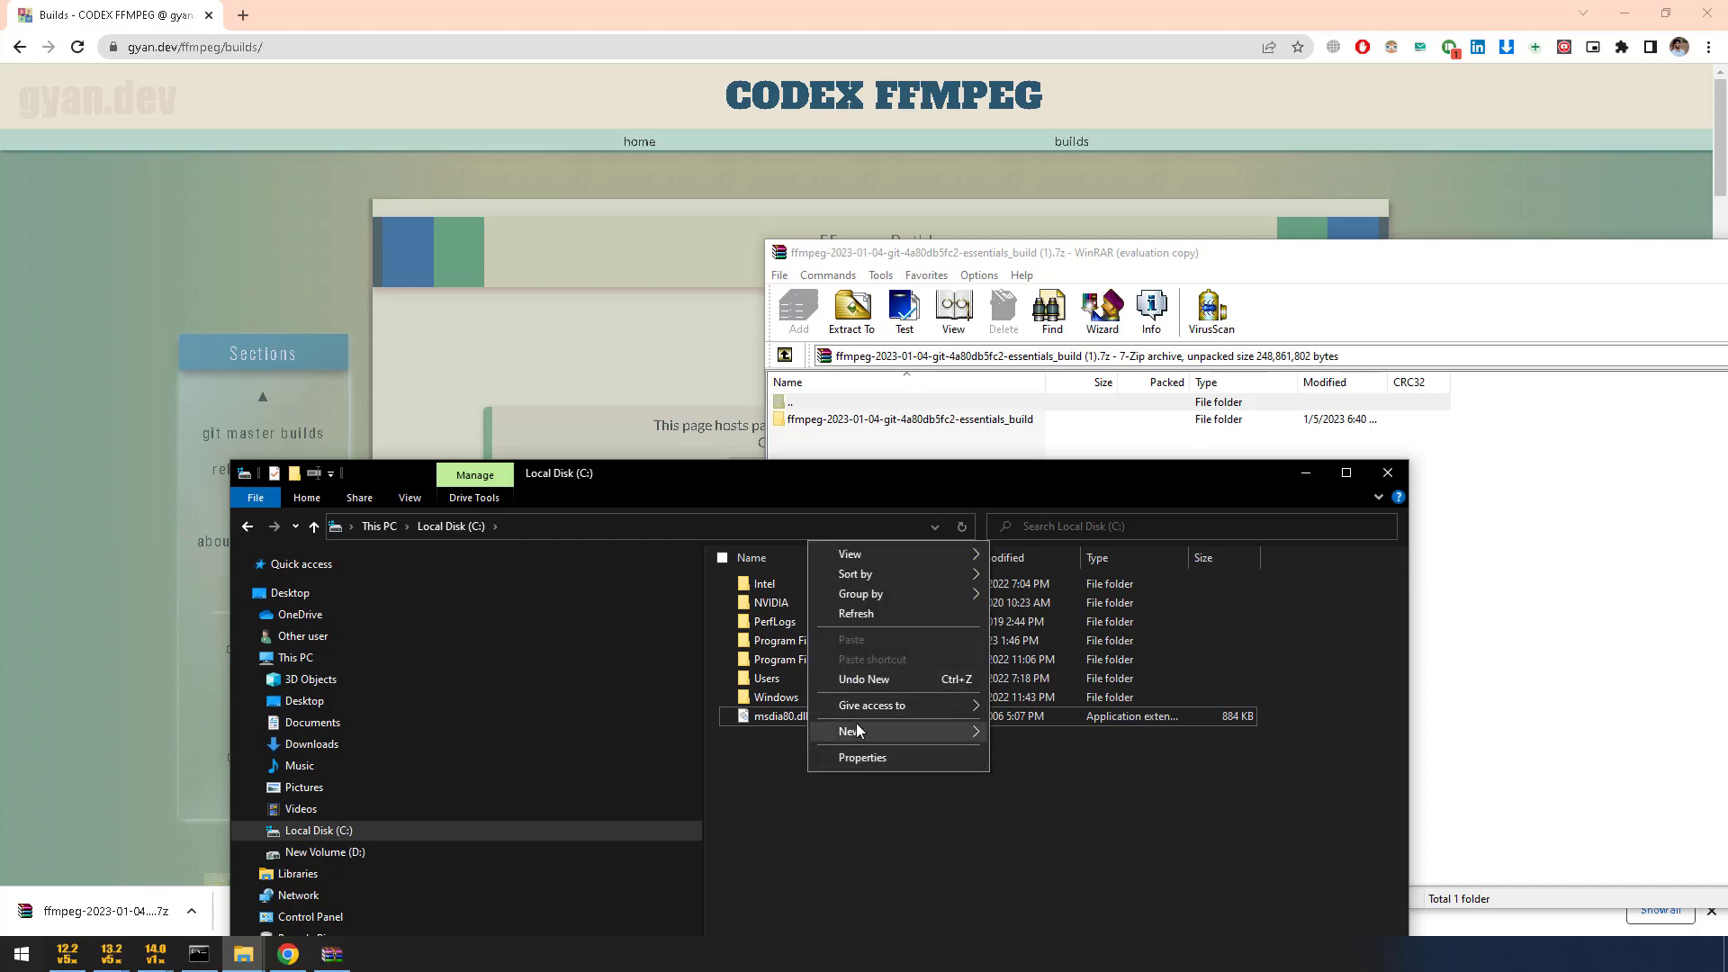
{"action": "mouse_move", "coordinate": [857, 730]}
{"action": "left_click", "coordinate": [1104, 736]}
{"action": "type", "text": "ffmpeg"}
{"action": "left_click", "coordinate": [975, 840]}
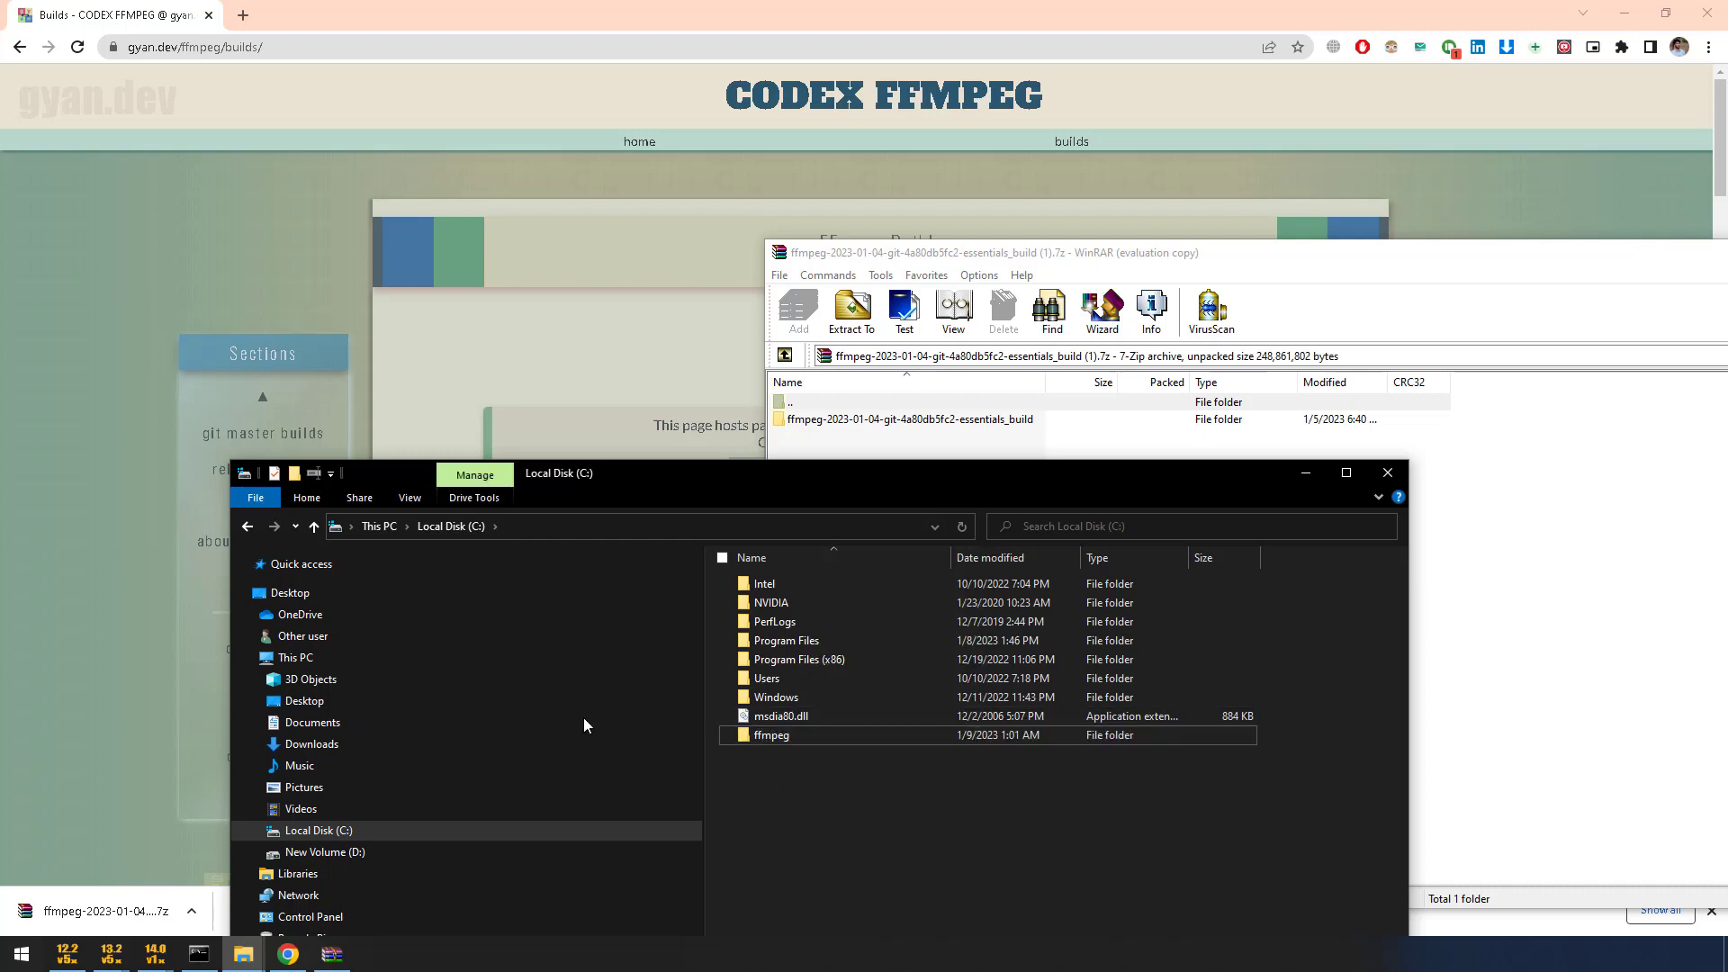
{"action": "double_click", "coordinate": [810, 744]}
Drag bin, doc, presets, LICENSE and README.txt from the archive's build folder into C:\ffmpeg, then open bin.
{"action": "left_click", "coordinate": [846, 421]}
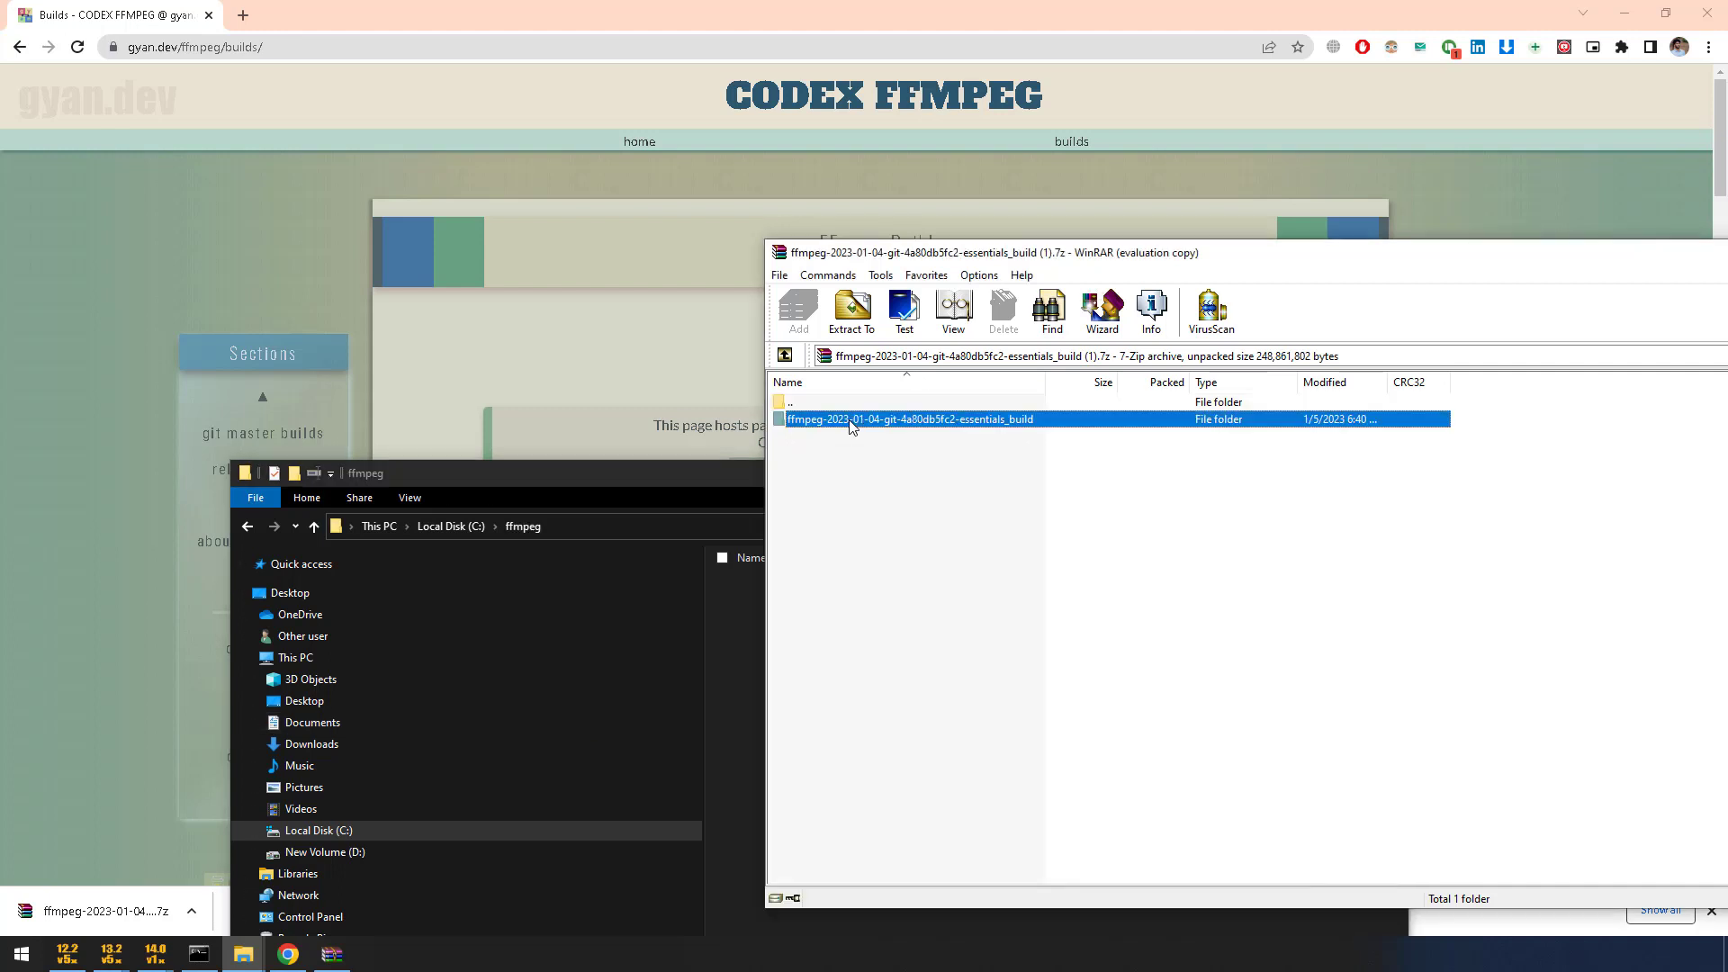
{"action": "left_click_drag", "start_coordinate": [666, 472], "coordinate": [558, 470]}
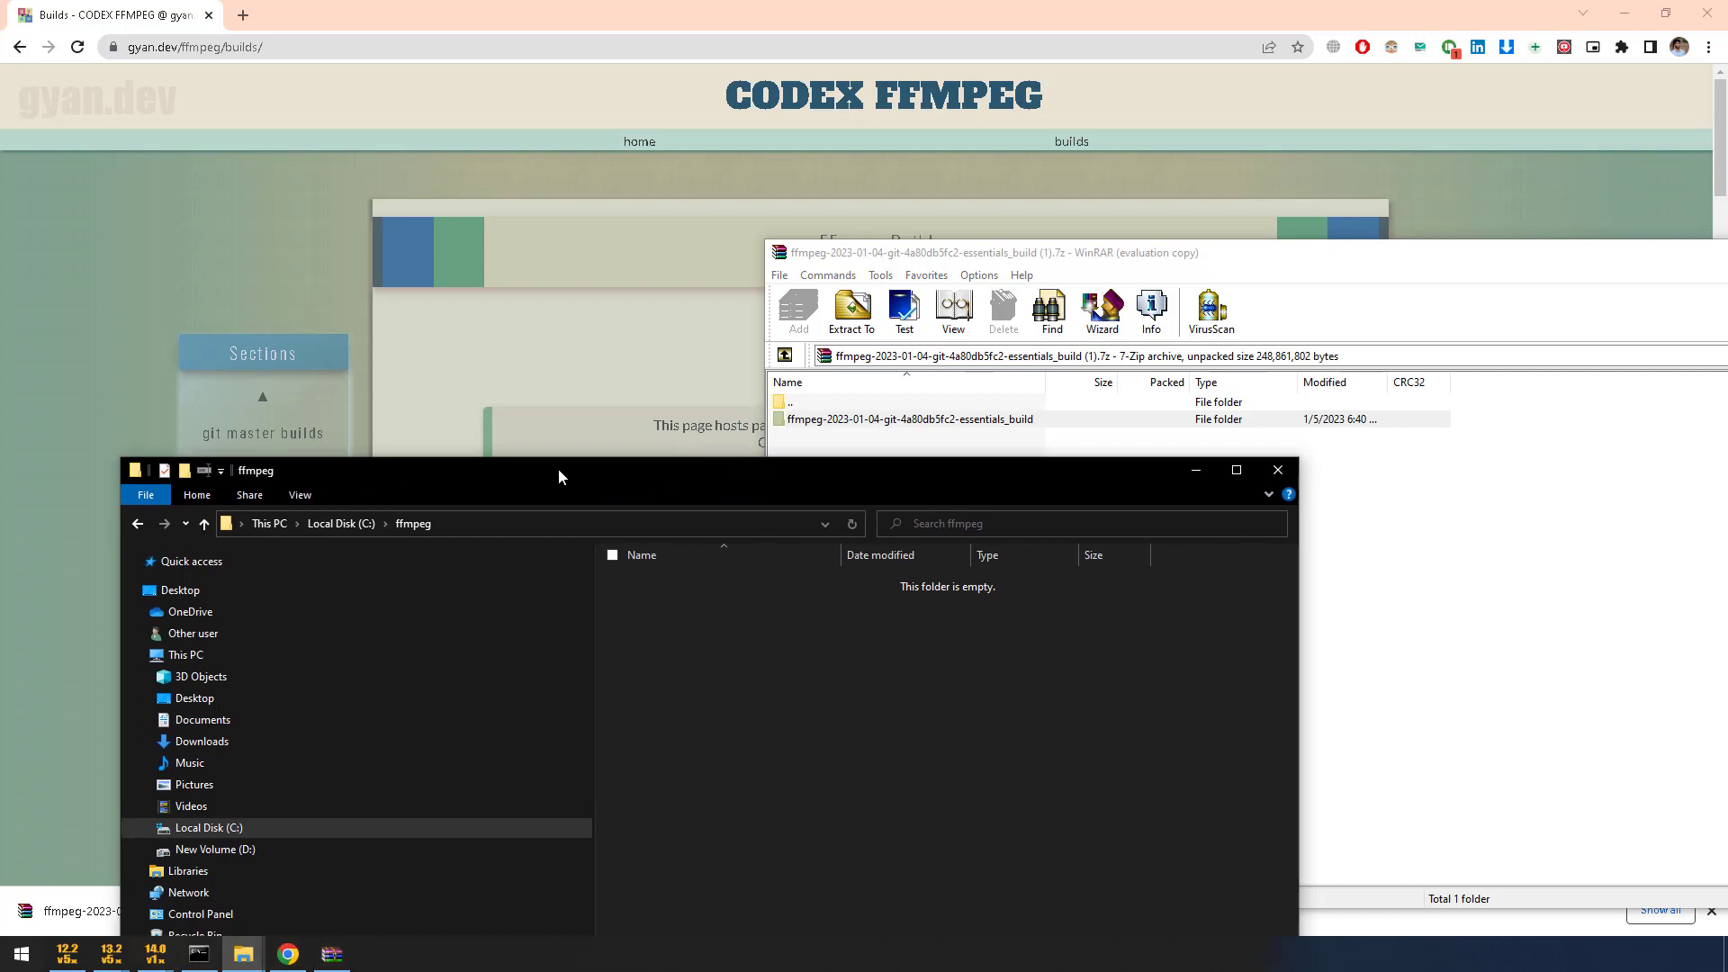
{"action": "double_click", "coordinate": [959, 416]}
{"action": "left_click", "coordinate": [837, 423]}
{"action": "left_click_drag", "start_coordinate": [808, 429], "coordinate": [678, 580]}
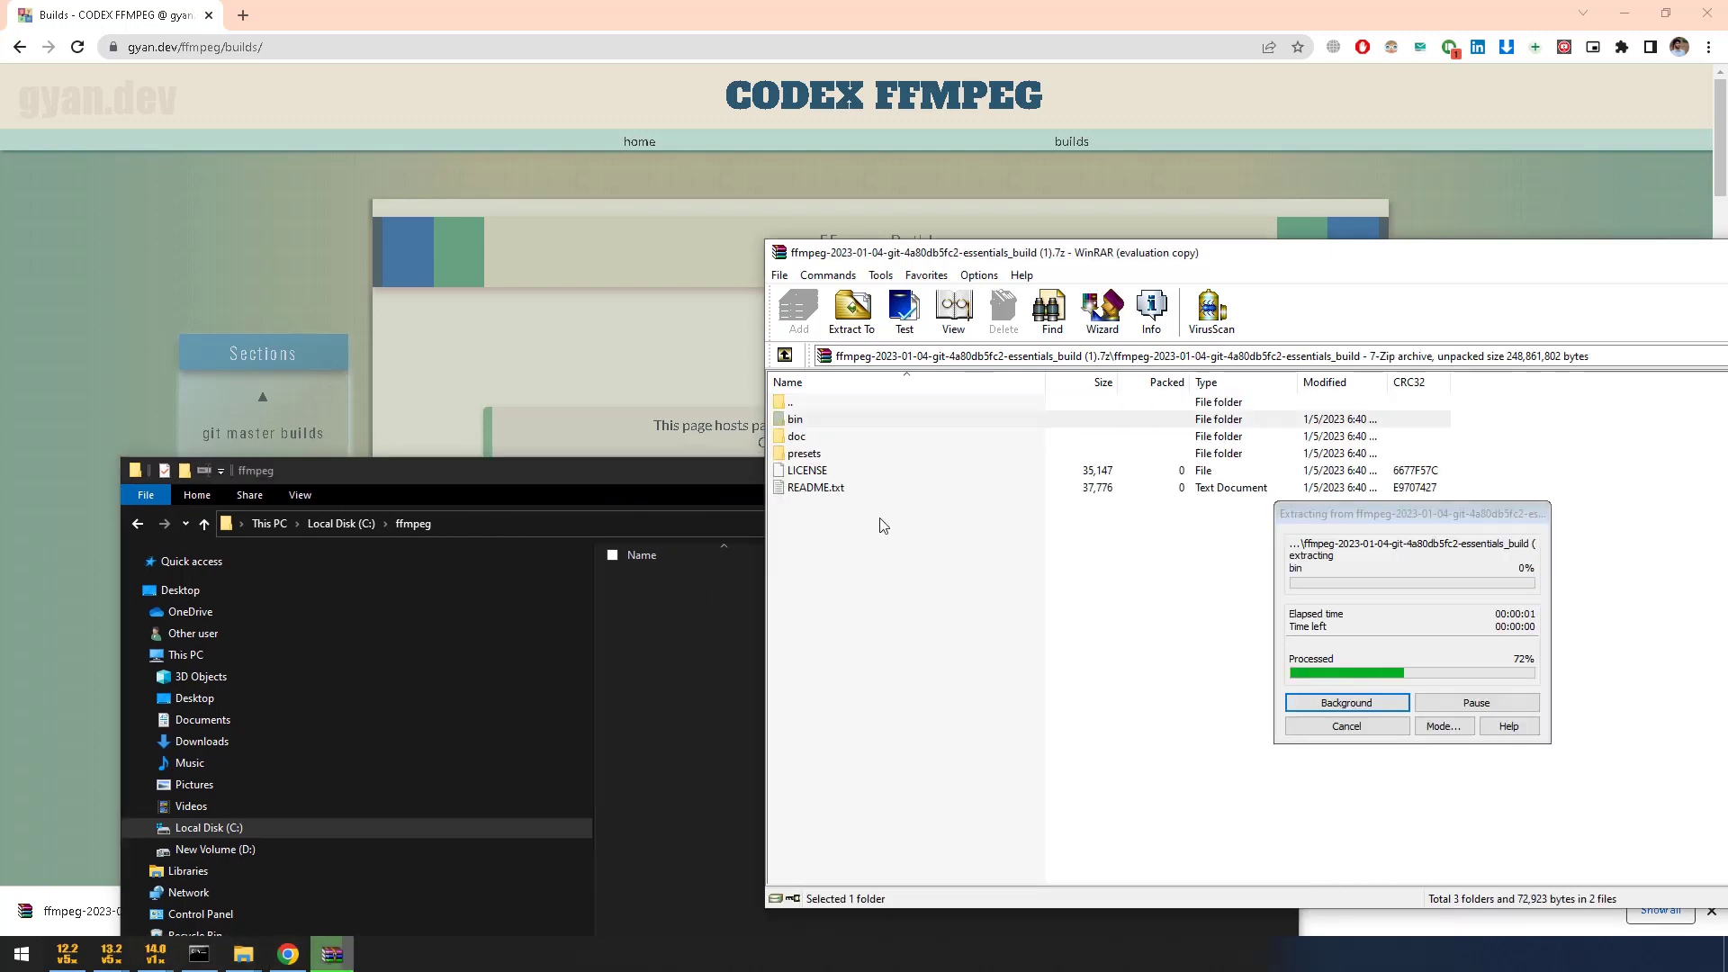
{"action": "left_click", "coordinate": [810, 440]}
{"action": "left_click_drag", "start_coordinate": [826, 518], "coordinate": [688, 658]}
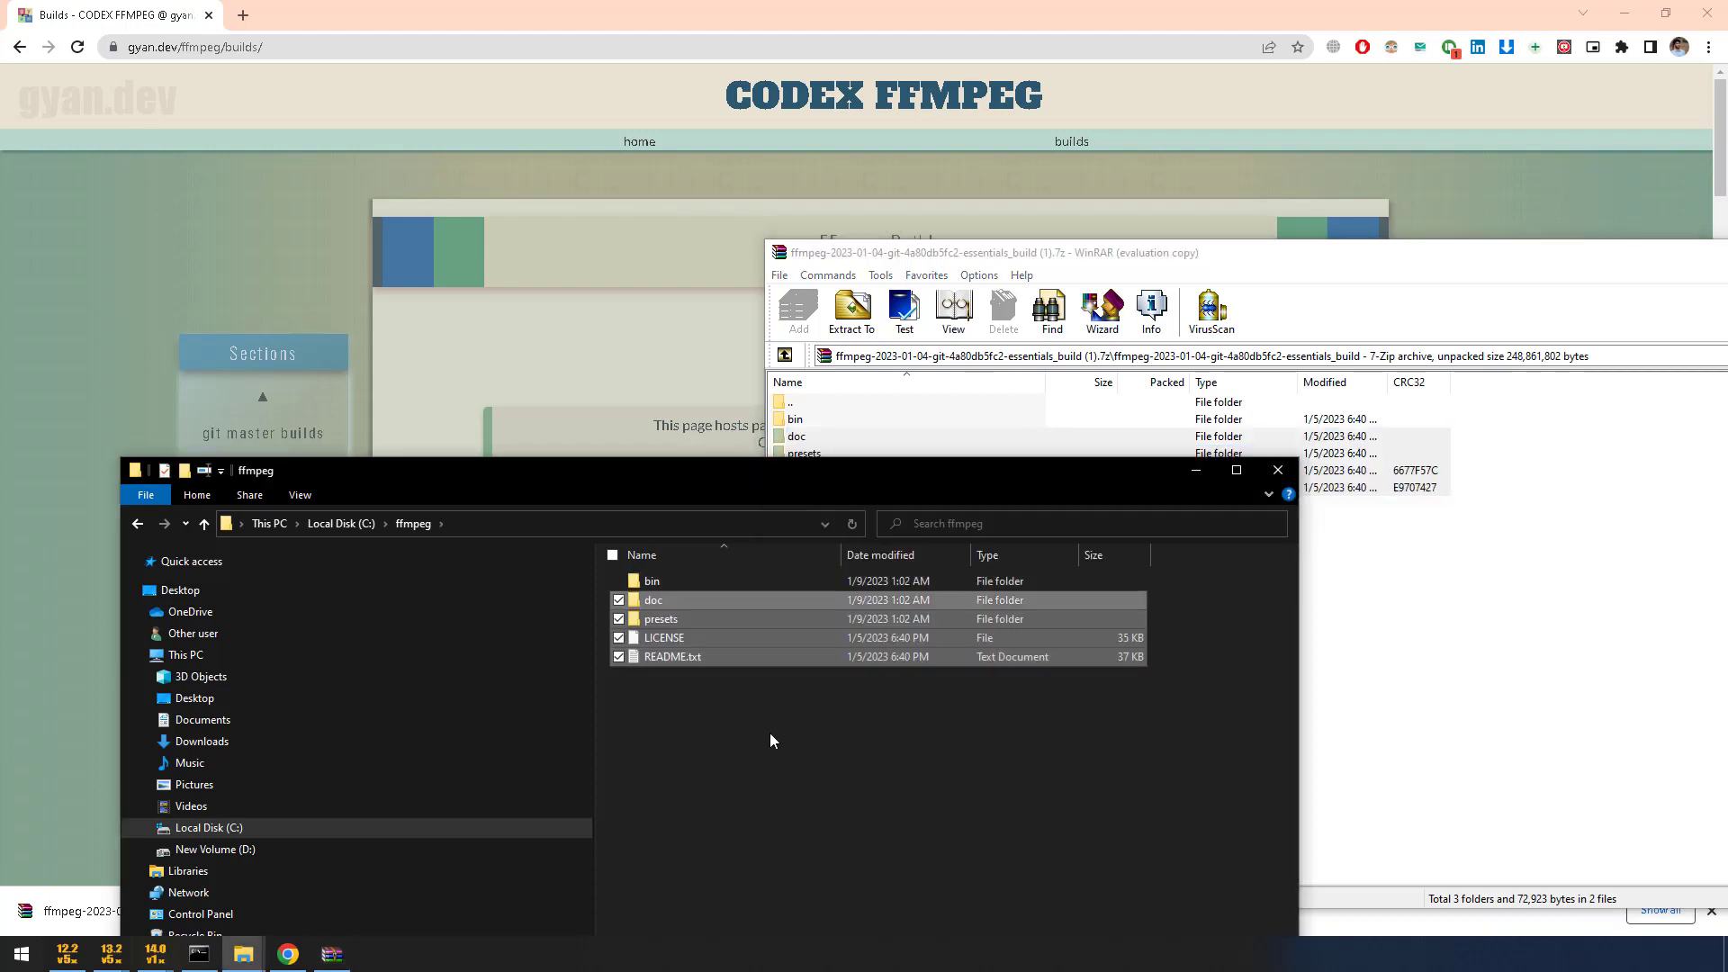
{"action": "left_click", "coordinate": [770, 732]}
{"action": "left_click_drag", "start_coordinate": [715, 472], "coordinate": [701, 264]}
{"action": "double_click", "coordinate": [653, 372]}
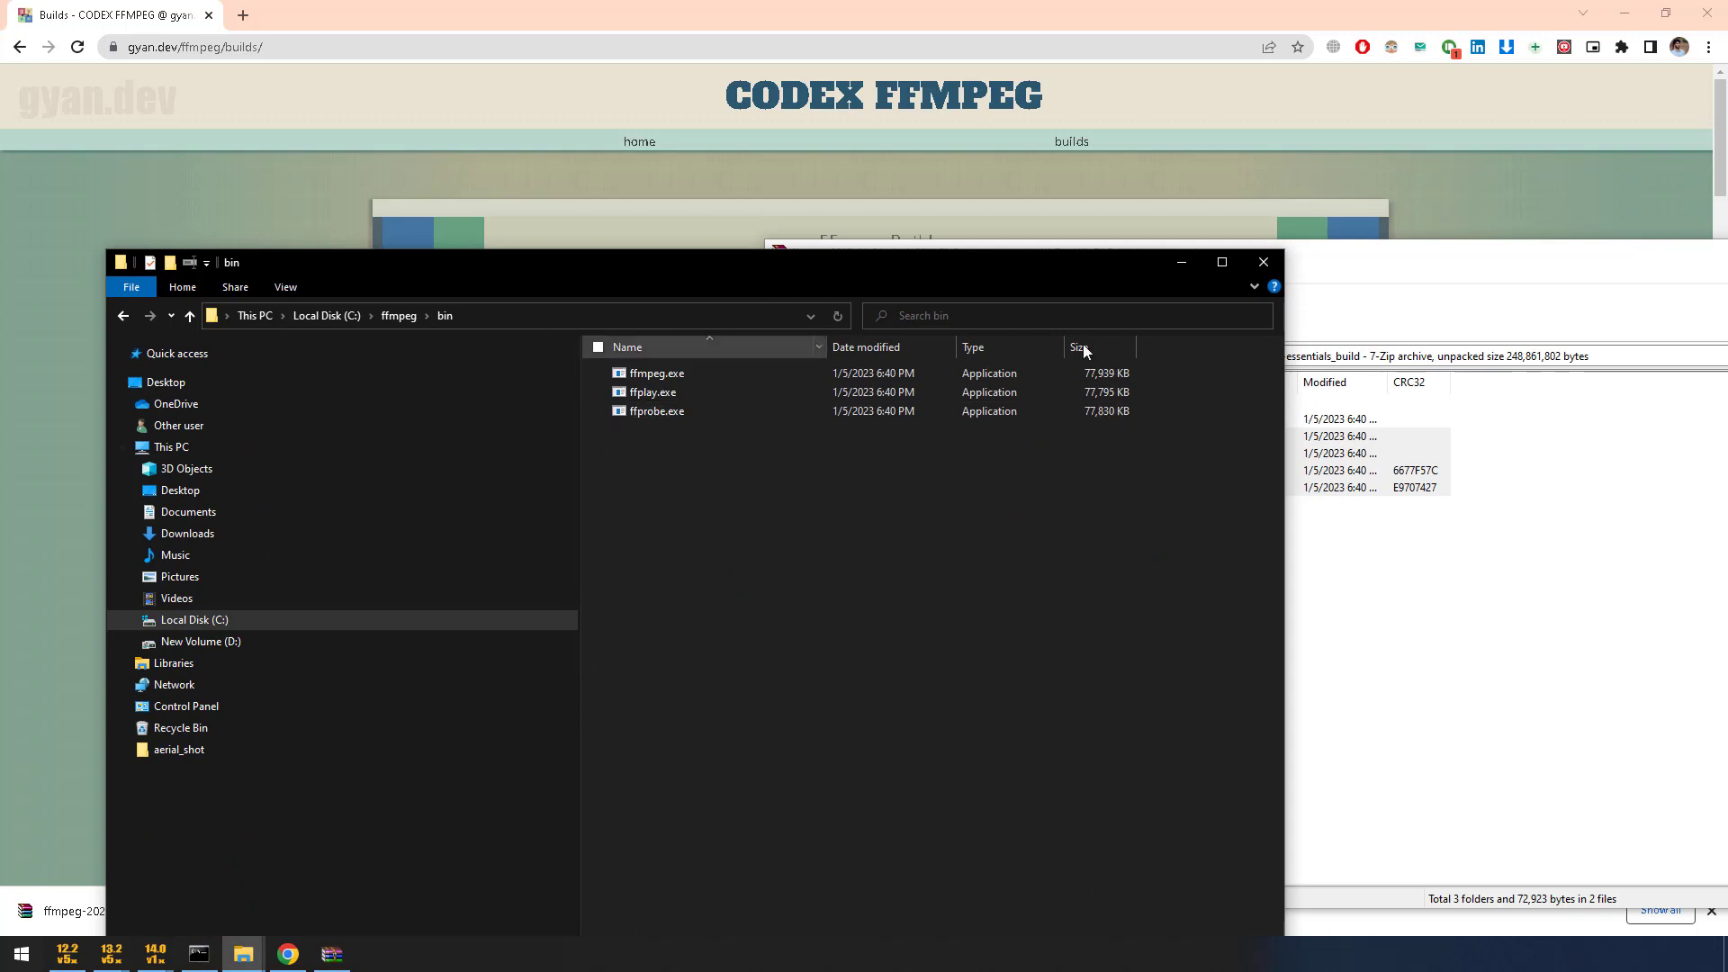
Open a Command Prompt in C:\ffmpeg\bin by typing cmd in Explorer's address bar.
{"action": "left_click", "coordinate": [661, 317]}
{"action": "type", "text": "cm"}
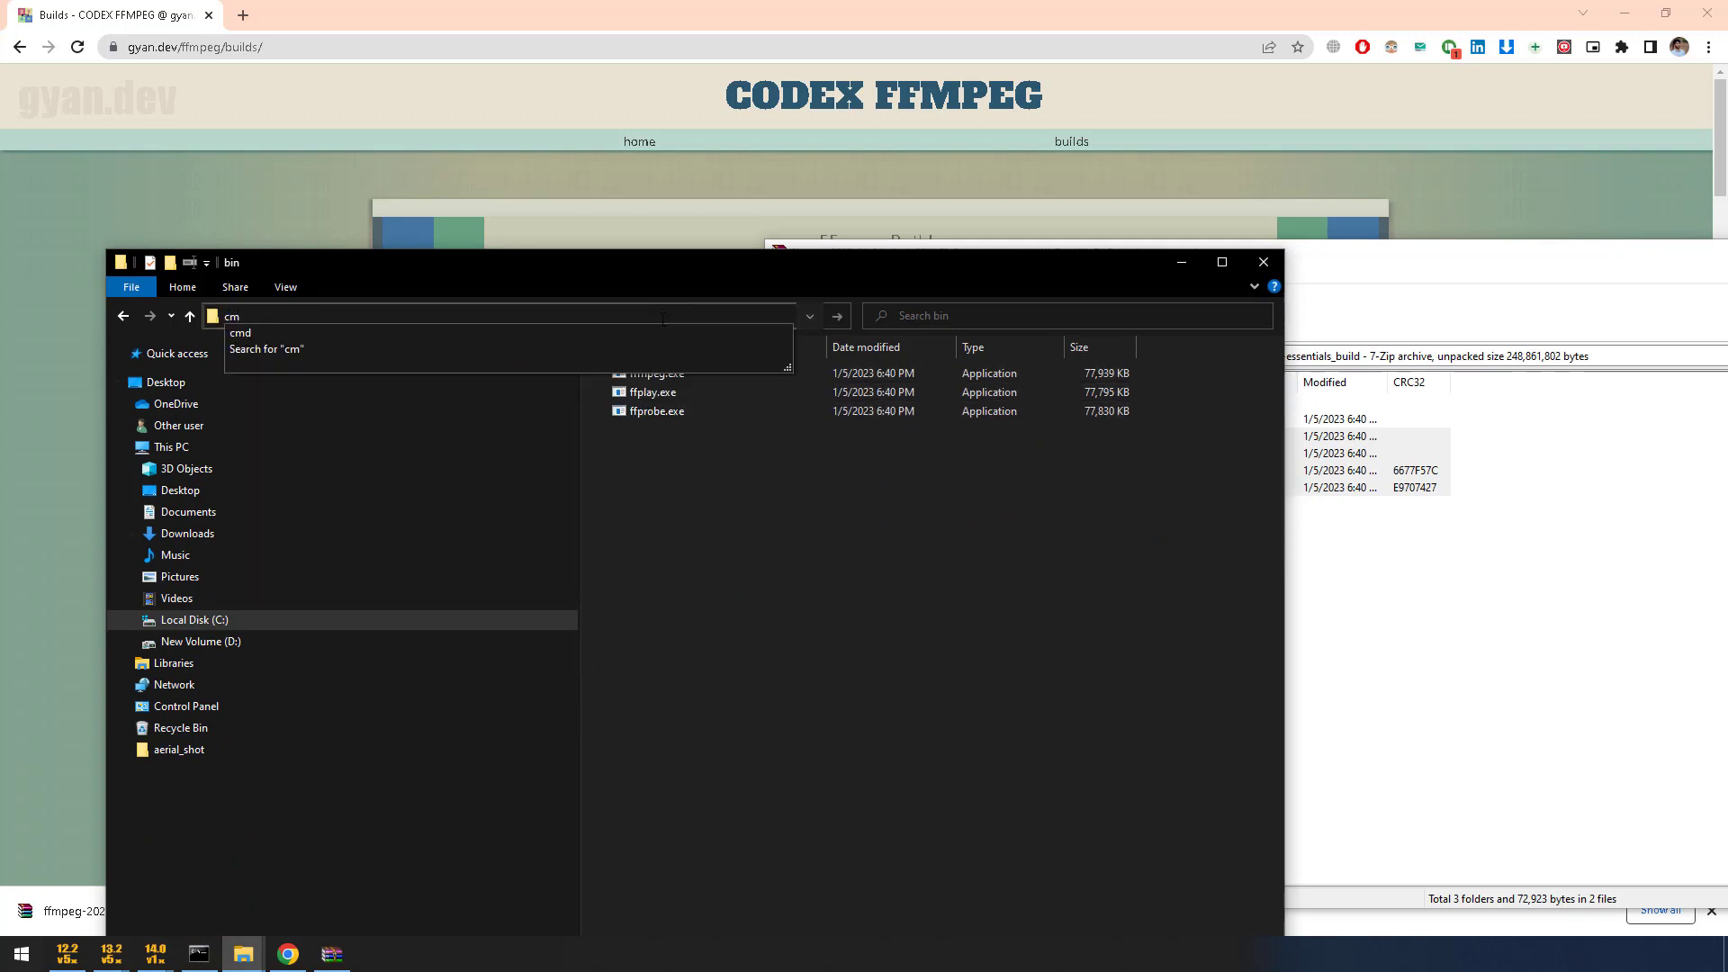
{"action": "type", "text": "d"}
{"action": "key", "text": "Return"}
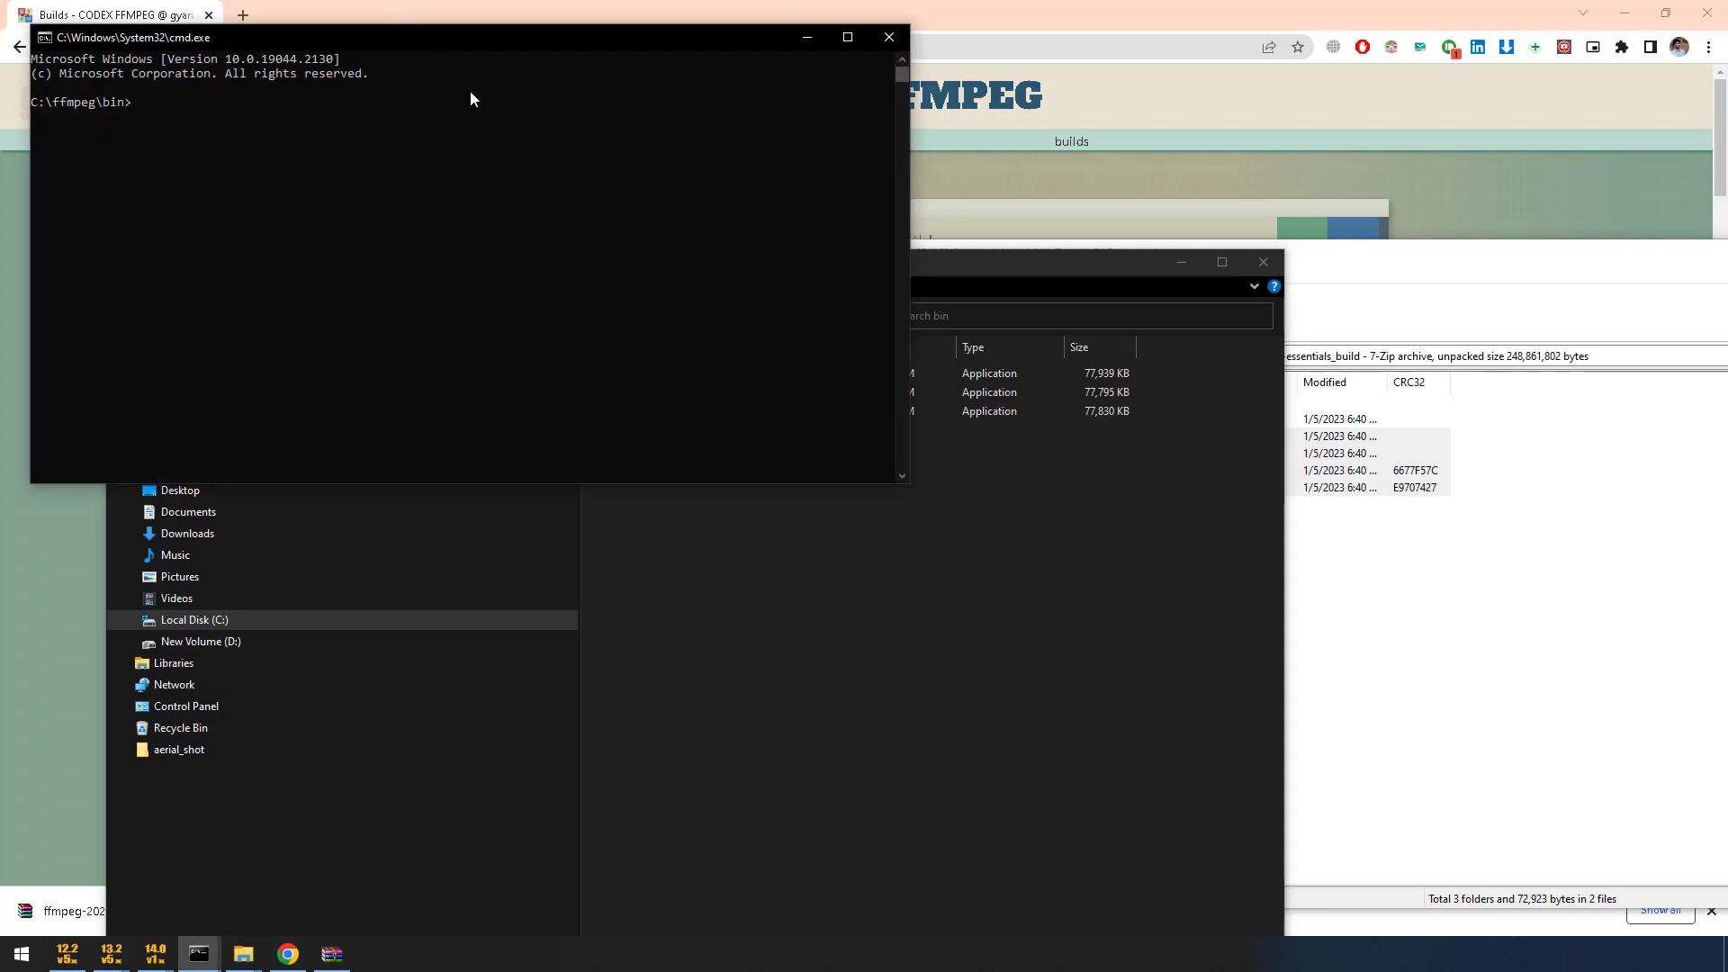
{"action": "left_click_drag", "start_coordinate": [470, 97], "coordinate": [918, 445]}
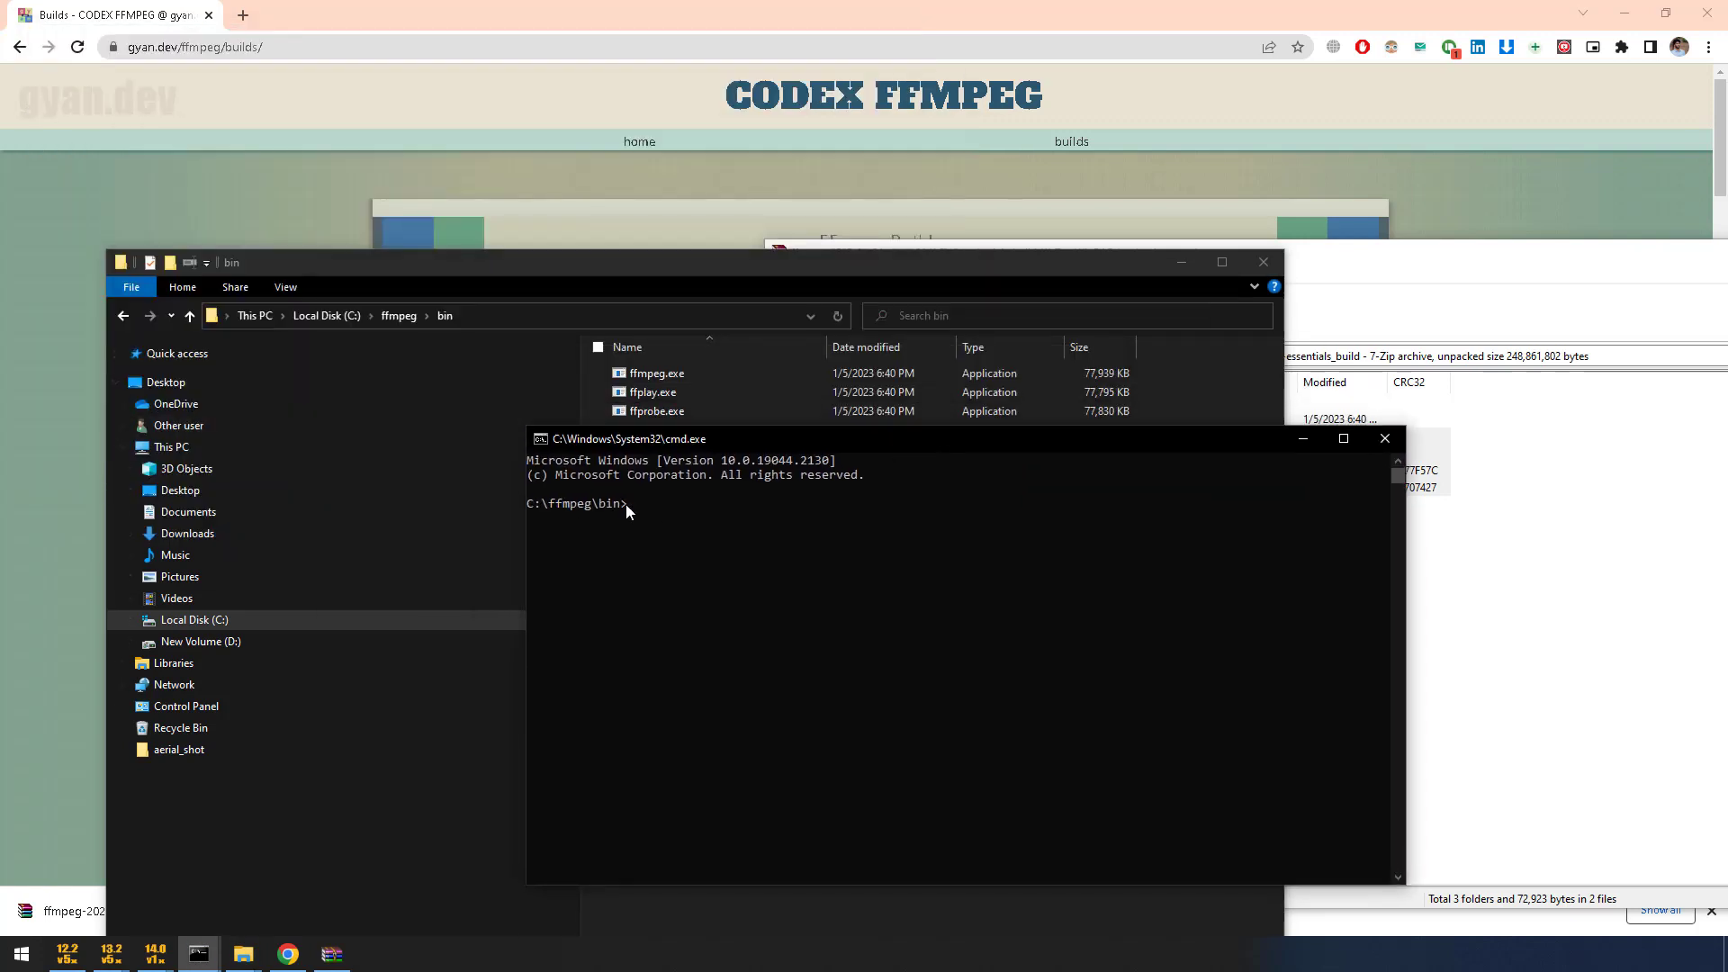
{"action": "left_click_drag", "start_coordinate": [627, 506], "coordinate": [529, 506]}
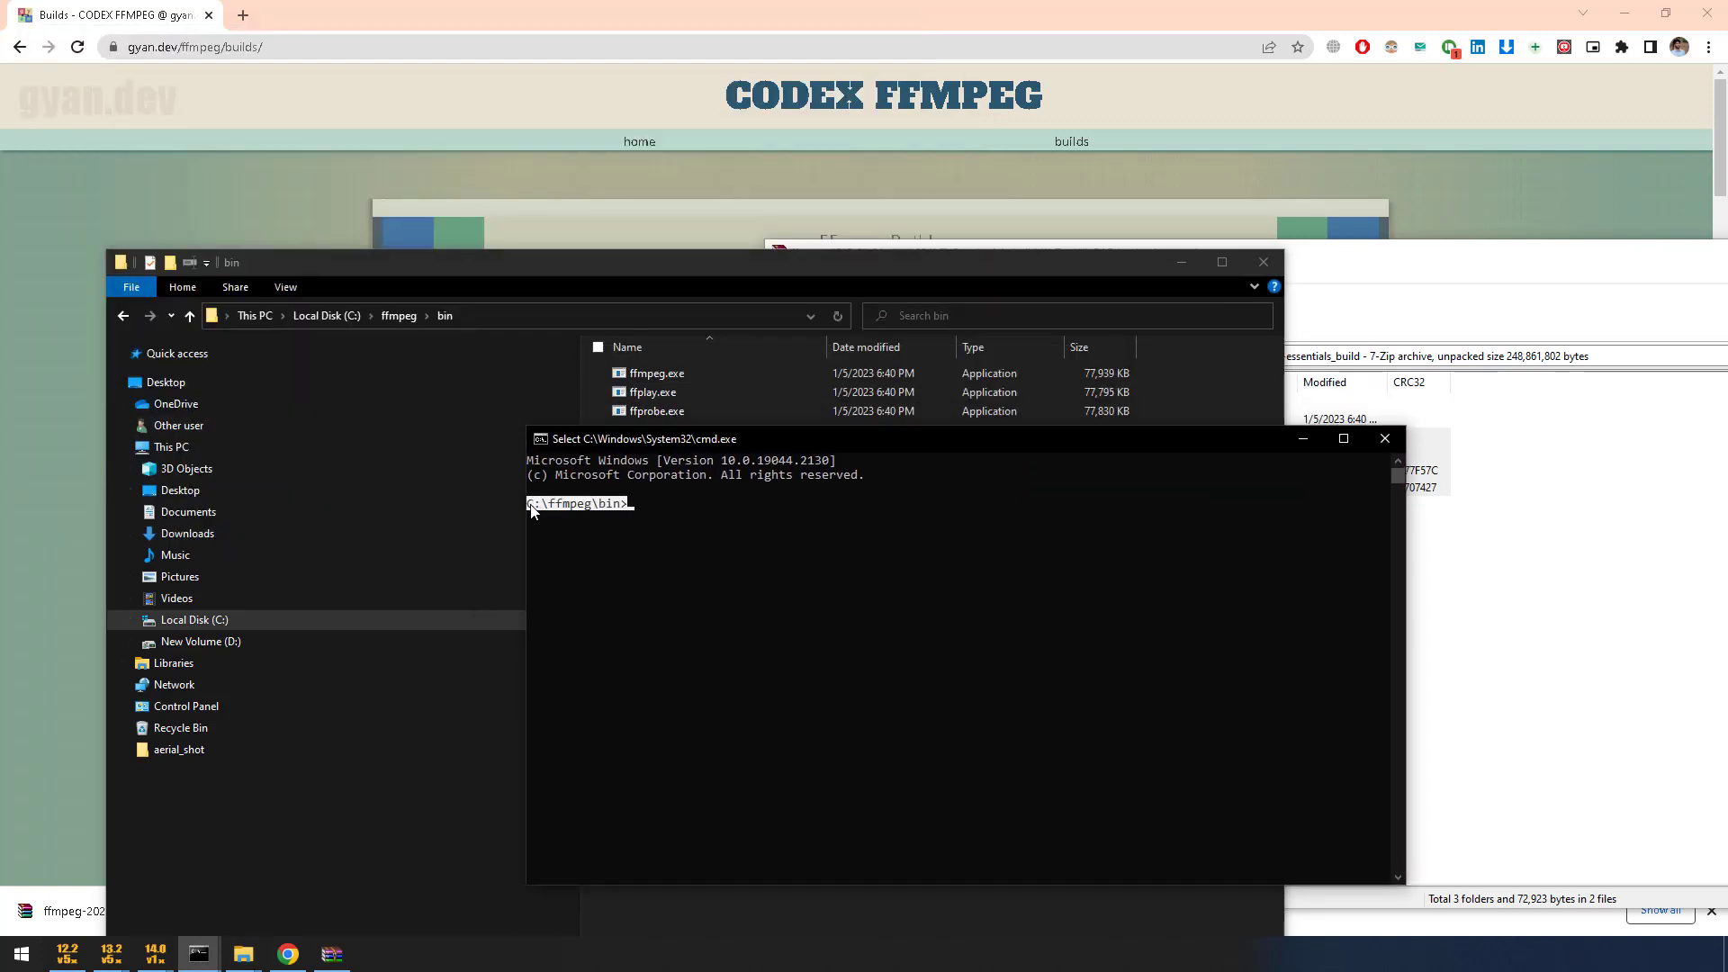
{"action": "left_click", "coordinate": [680, 505]}
{"action": "key", "text": "Escape"}
Run ffmpeg there to display the 2023-01-04 essentials build version banner.
{"action": "type", "text": "ffmpeg"}
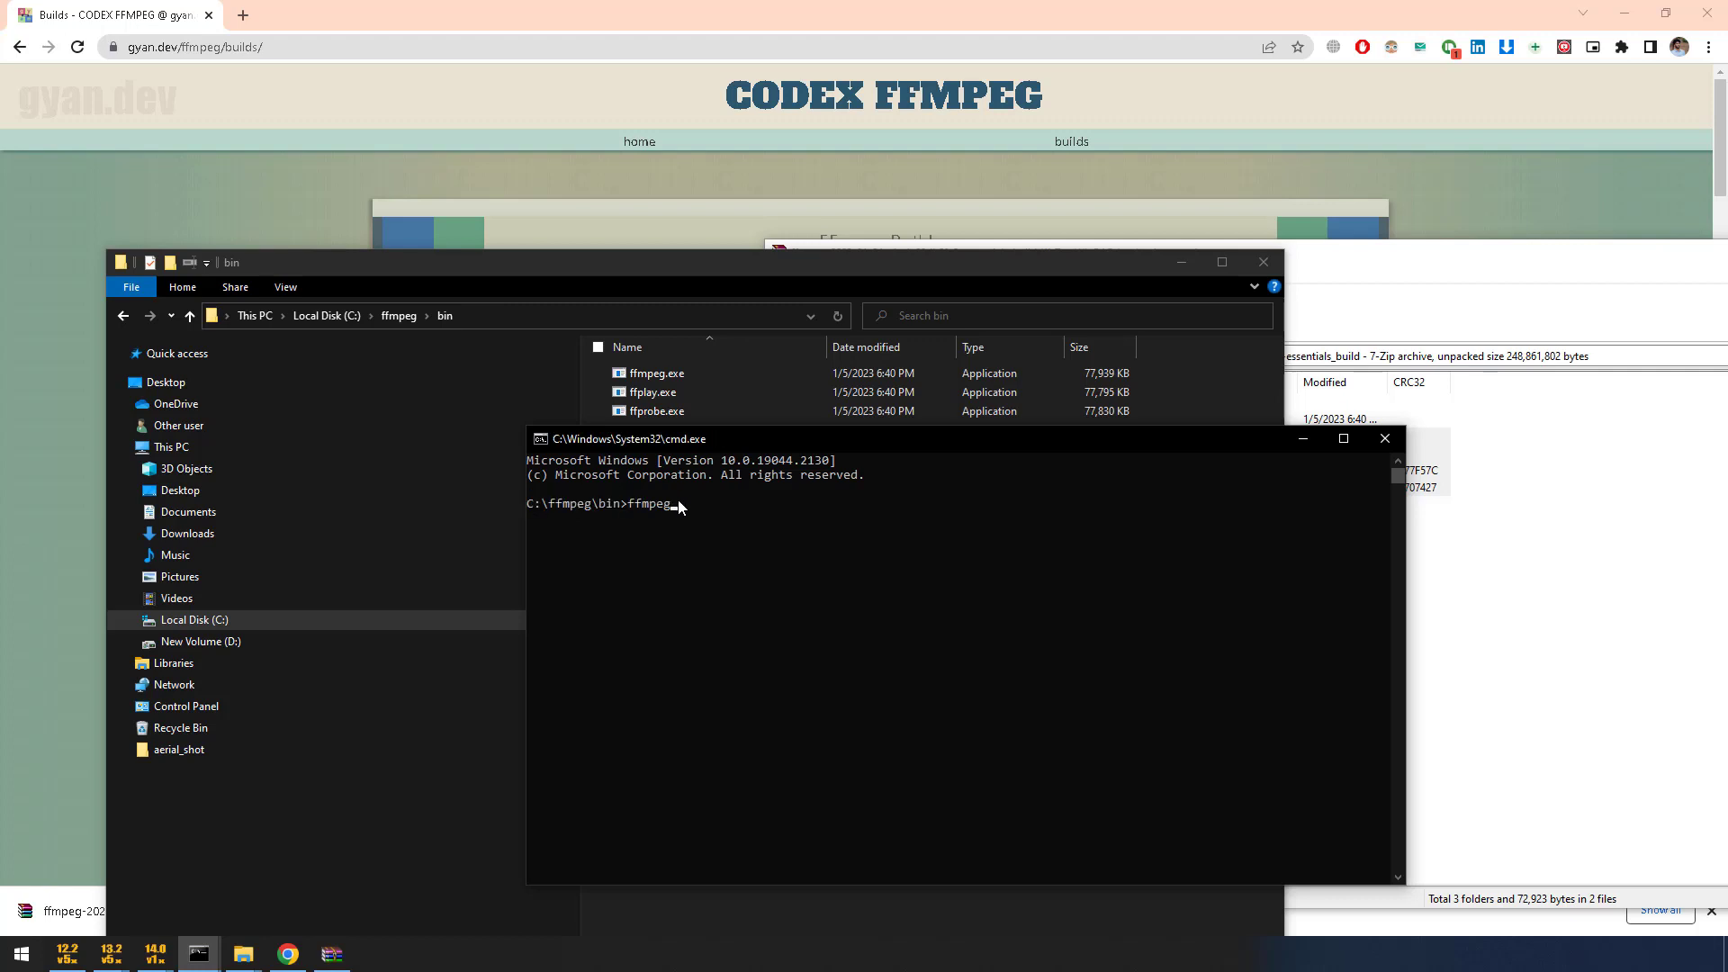
{"action": "key", "text": "Return"}
{"action": "left_click_drag", "start_coordinate": [531, 506], "coordinate": [1012, 824]}
{"action": "left_click", "coordinate": [1011, 823]}
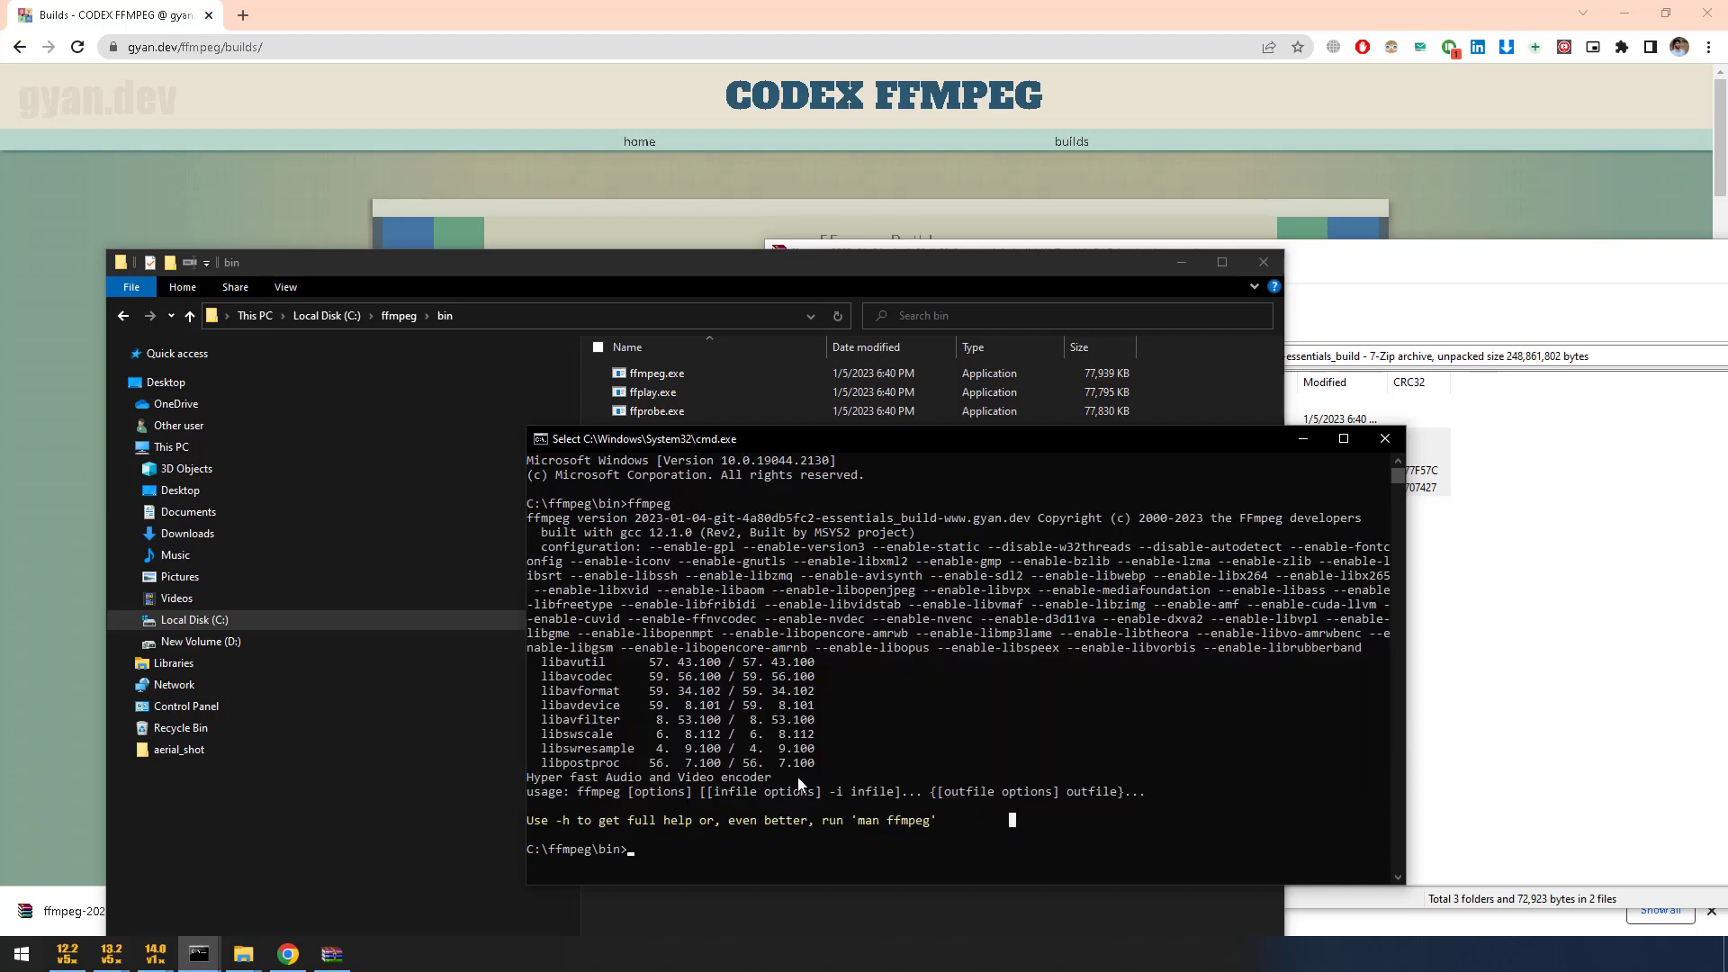
{"action": "key", "text": "super+r"}
Launch a new Command Prompt in the home folder and place it over the bin console.
{"action": "type", "text": "cmd"}
{"action": "key", "text": "Return"}
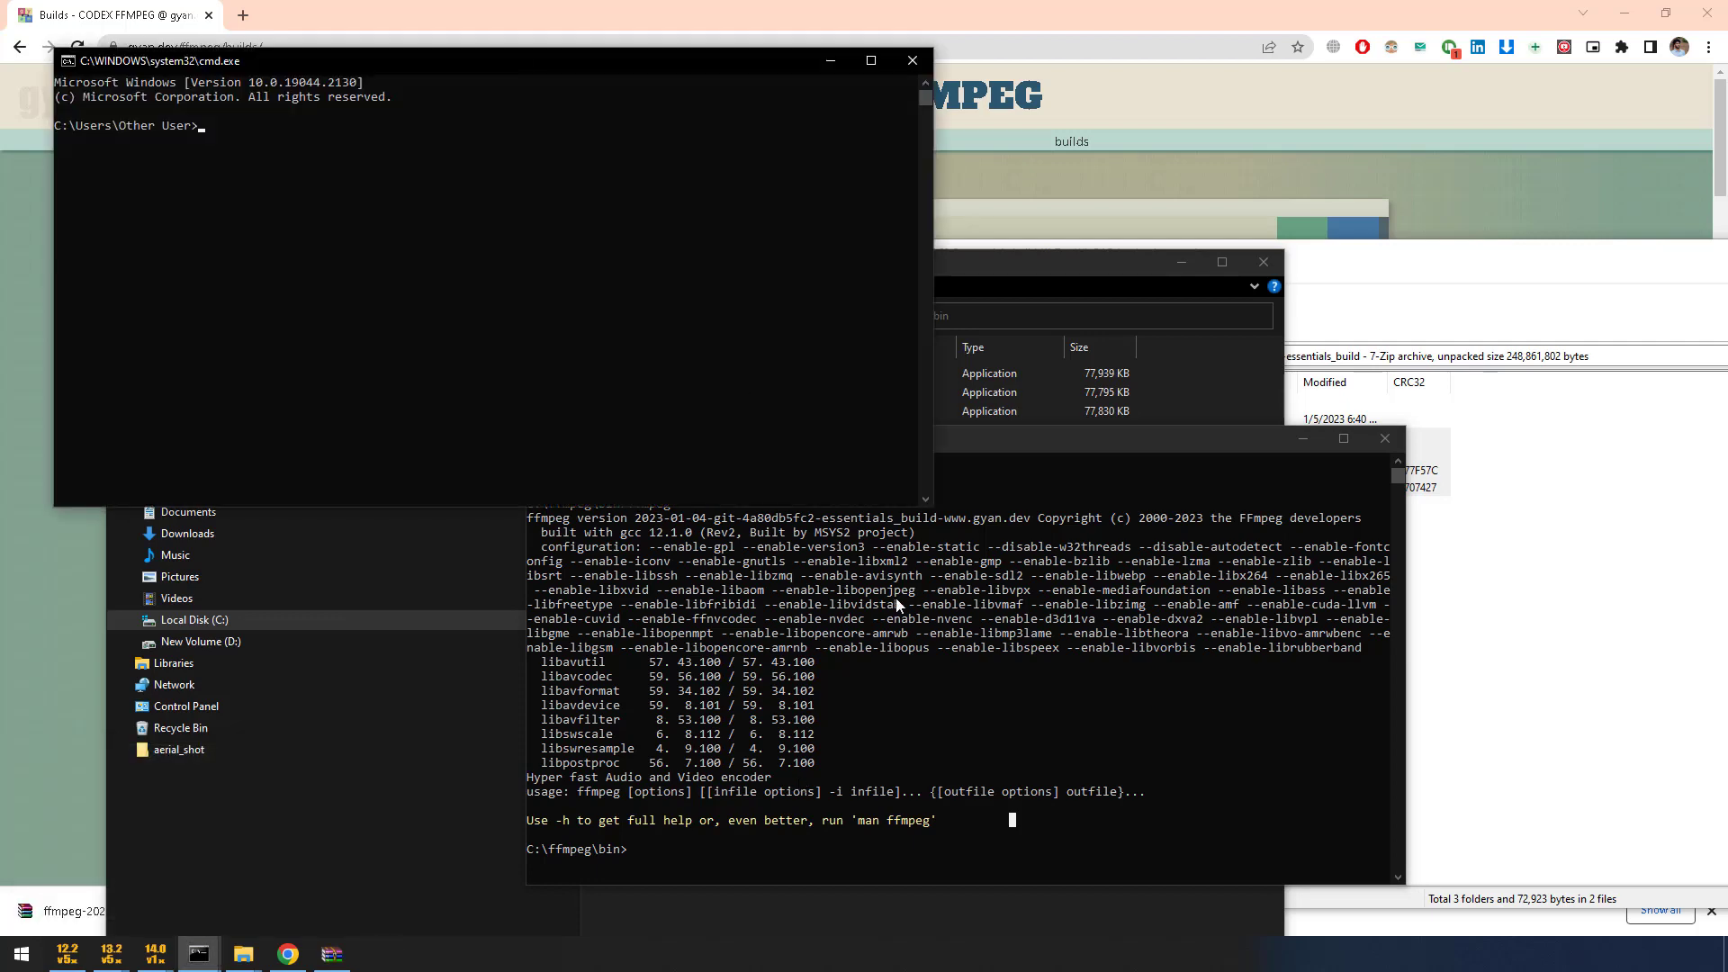
{"action": "left_click", "coordinate": [625, 847]}
{"action": "left_click_drag", "start_coordinate": [537, 848], "coordinate": [621, 849]}
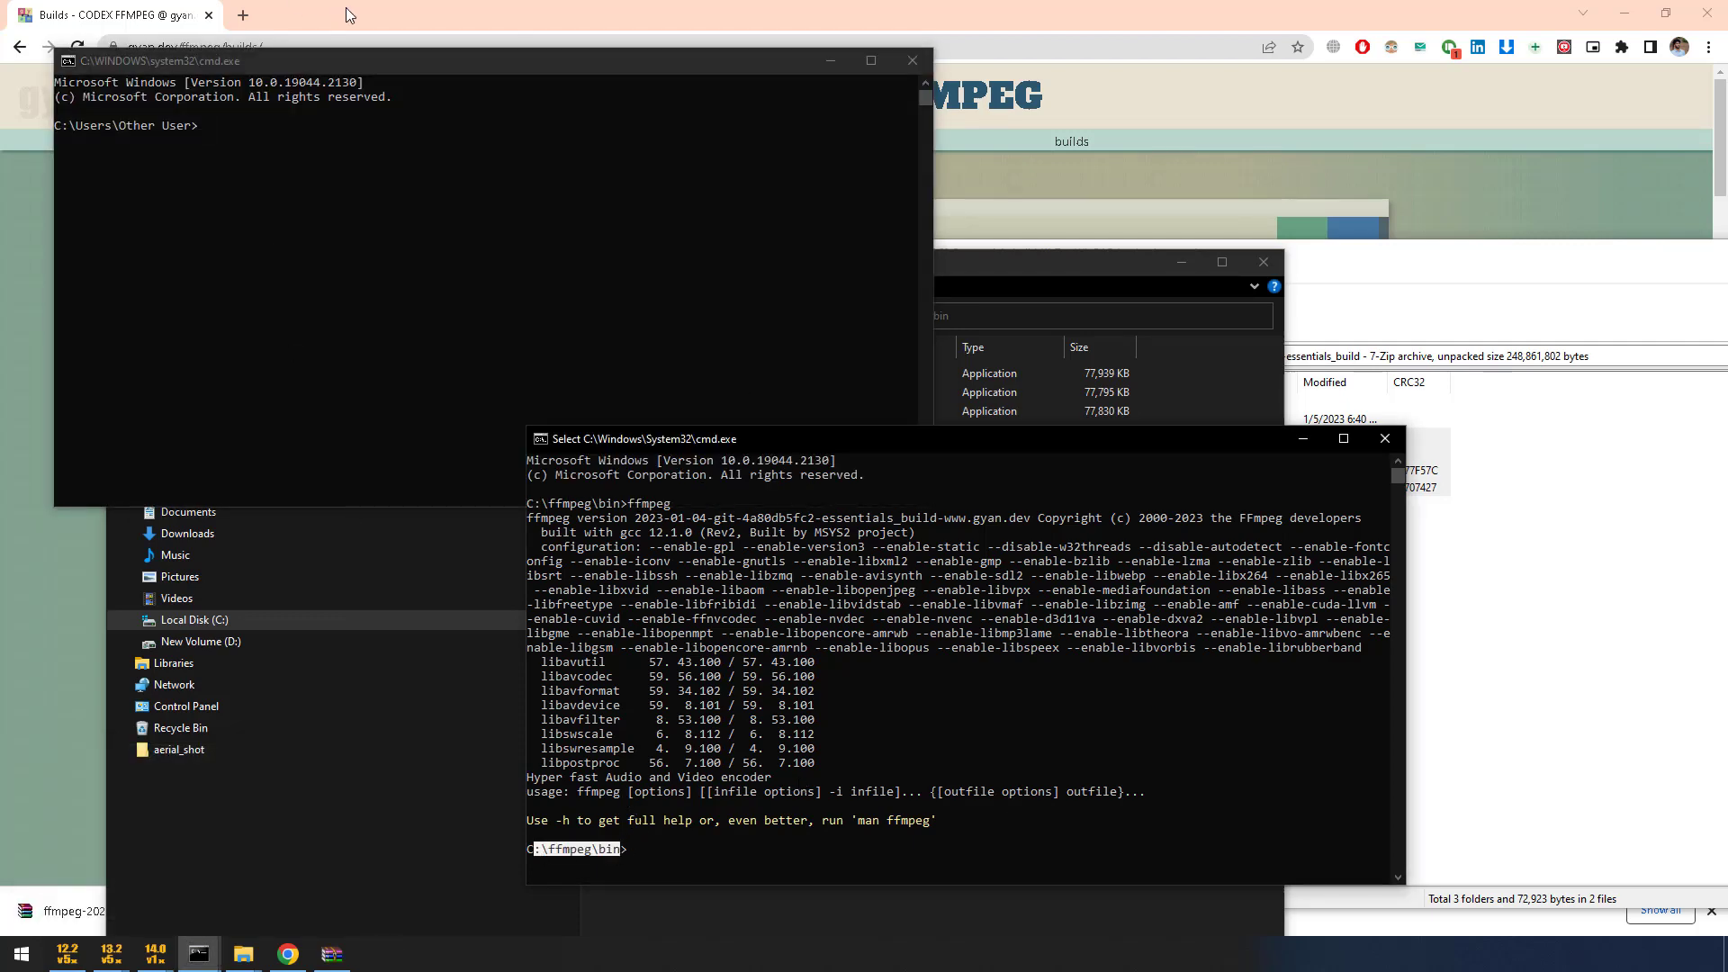
{"action": "left_click_drag", "start_coordinate": [389, 60], "coordinate": [826, 410]}
{"action": "left_click", "coordinate": [641, 476]}
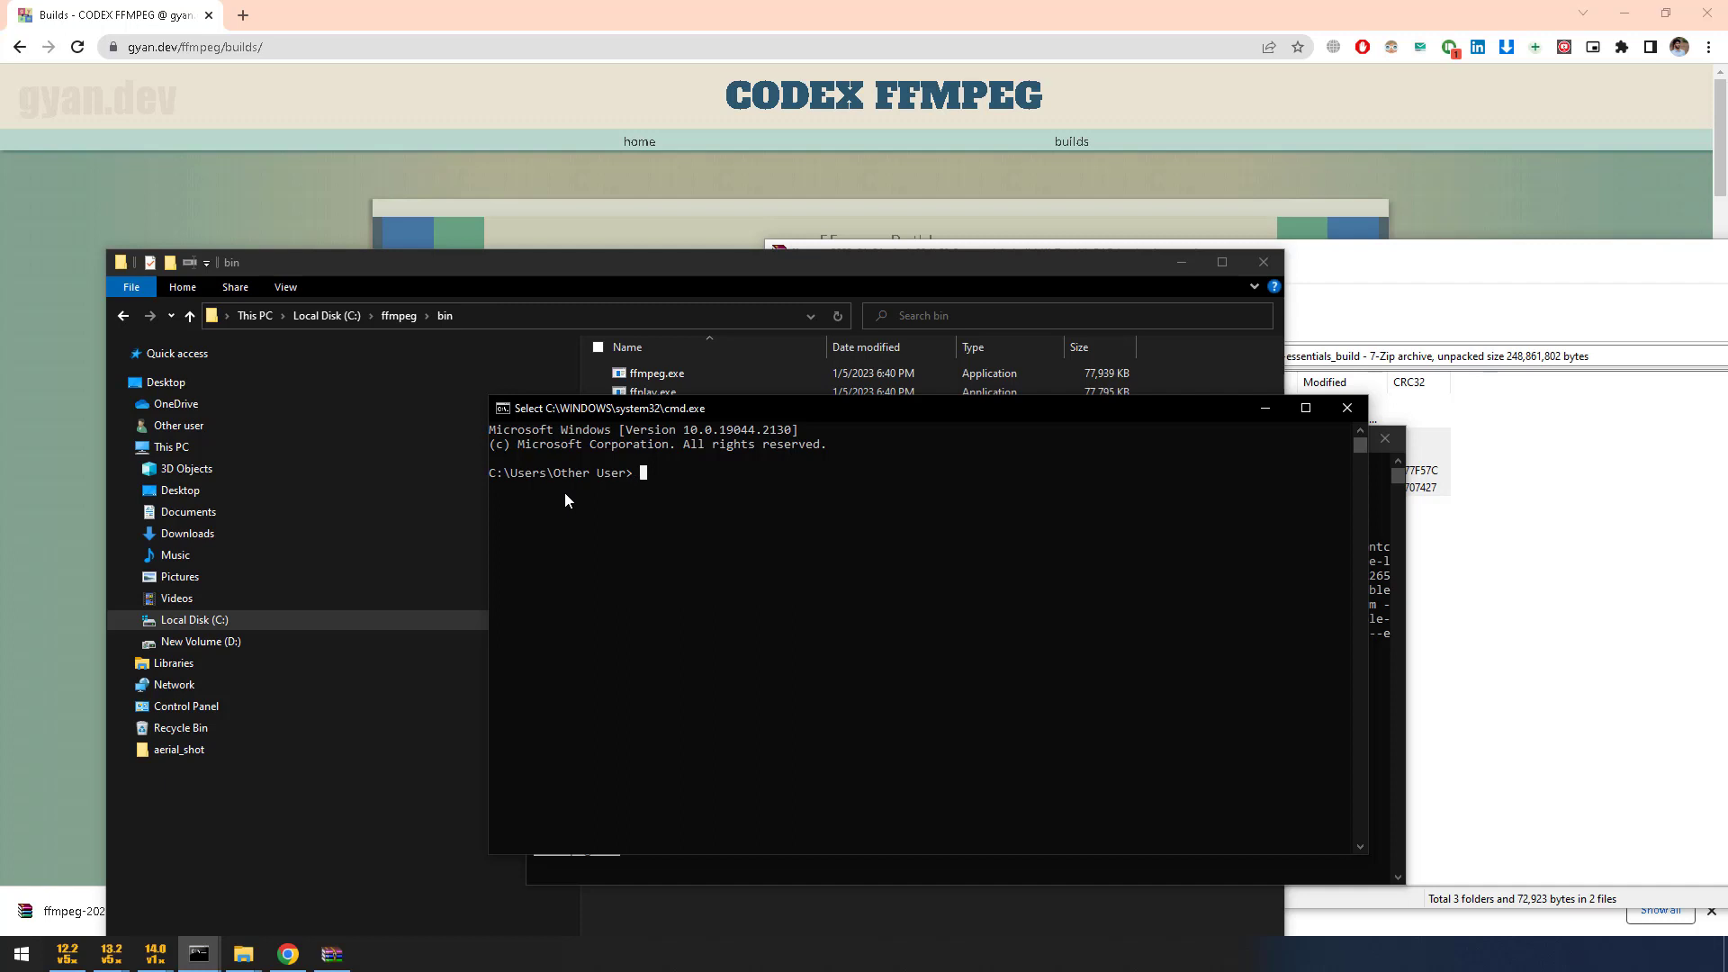
Run ffmpeg in the home-folder console to get 'not recognized', then highlight the C:\ffmpeg\bin prompt.
{"action": "type", "text": "ff"}
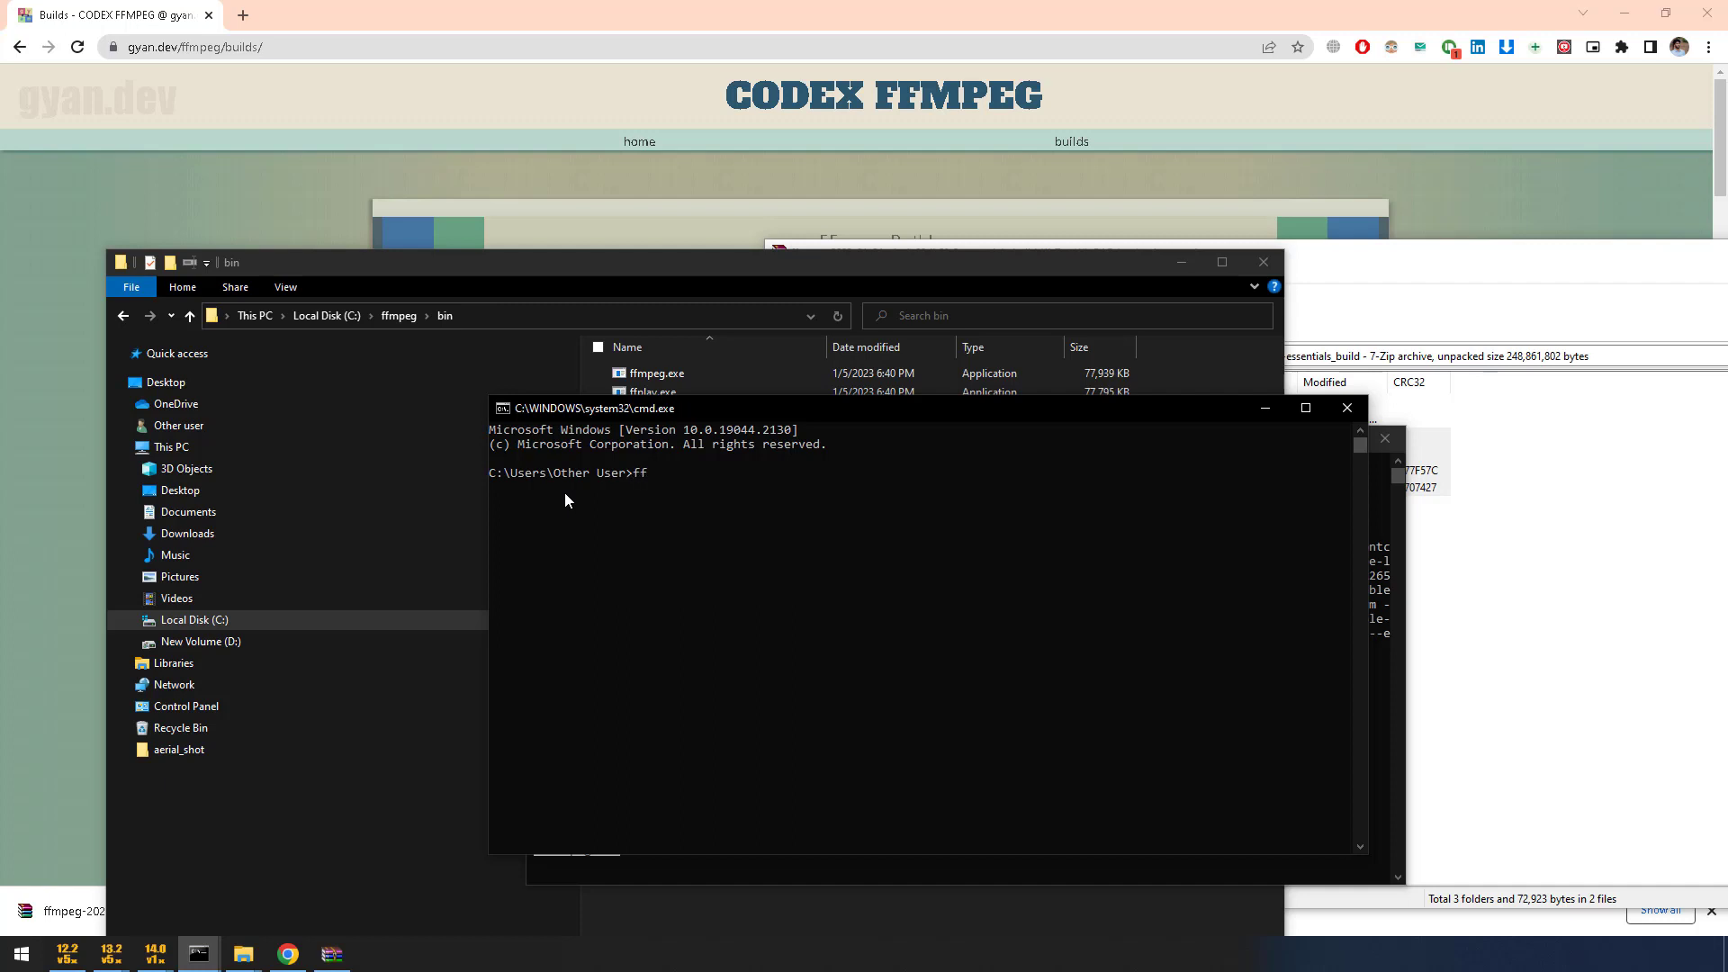
{"action": "type", "text": "mpeg"}
{"action": "key", "text": "Return"}
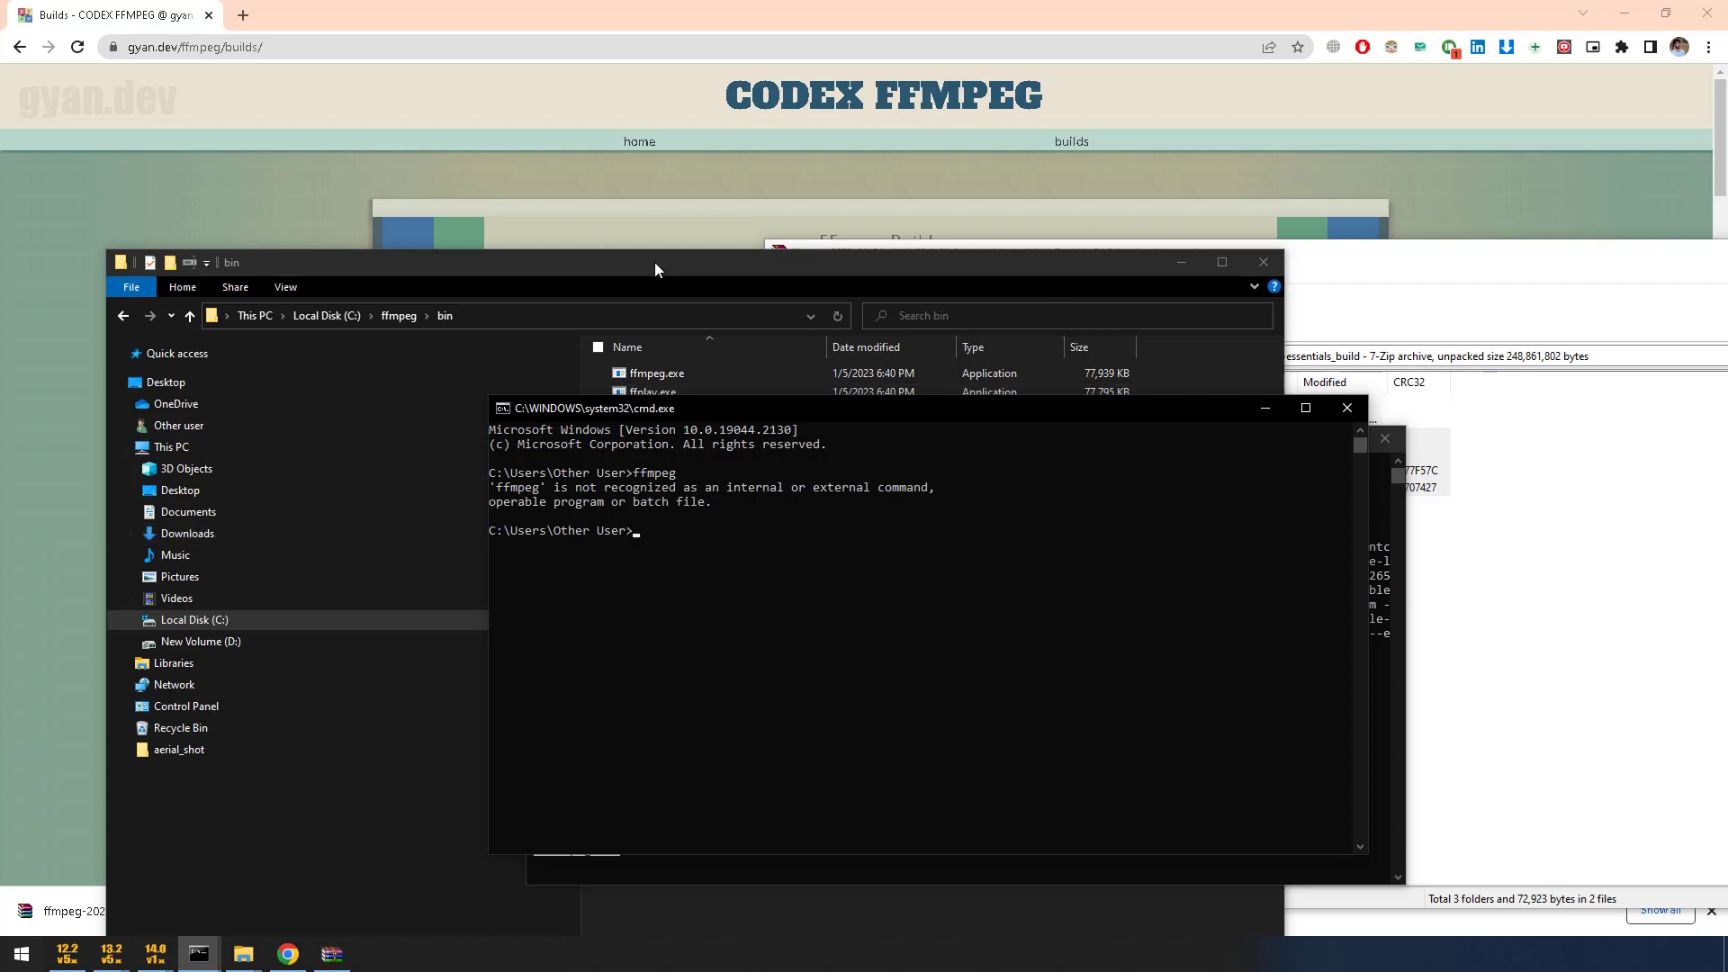
{"action": "left_click", "coordinate": [817, 878]}
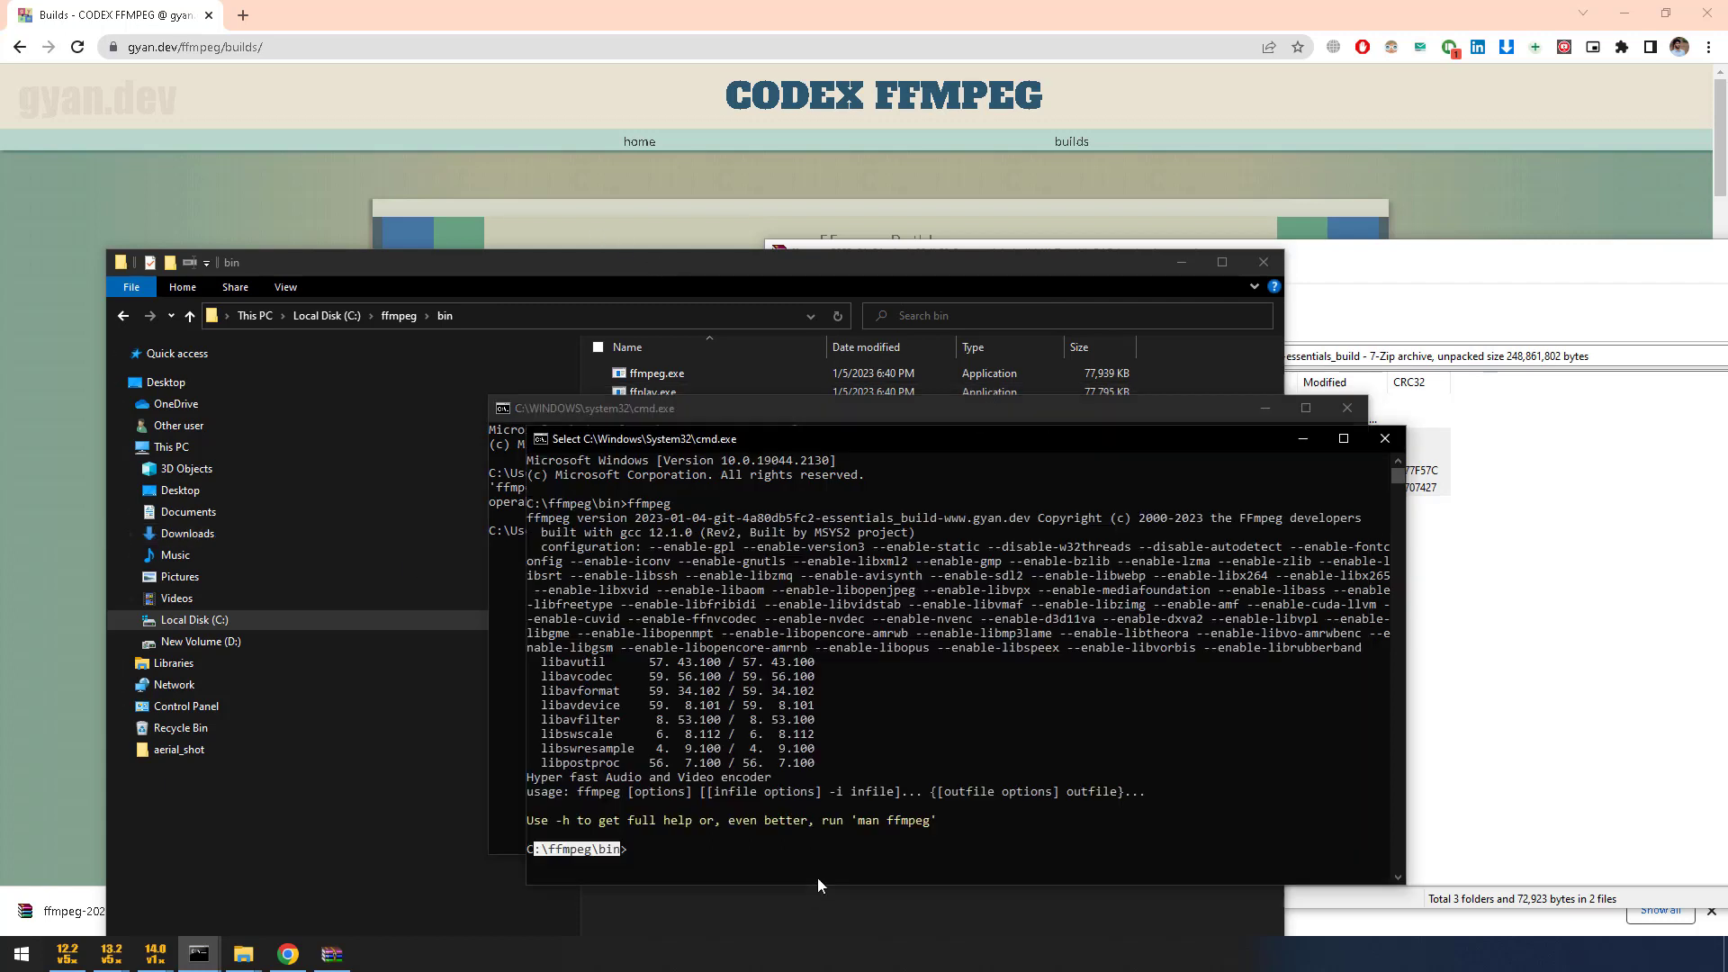
{"action": "left_click", "coordinate": [630, 851]}
{"action": "left_click_drag", "start_coordinate": [629, 854], "coordinate": [528, 850]}
Reveal and copy the full C:\ffmpeg\bin path from Explorer's address bar.
{"action": "left_click", "coordinate": [511, 315]}
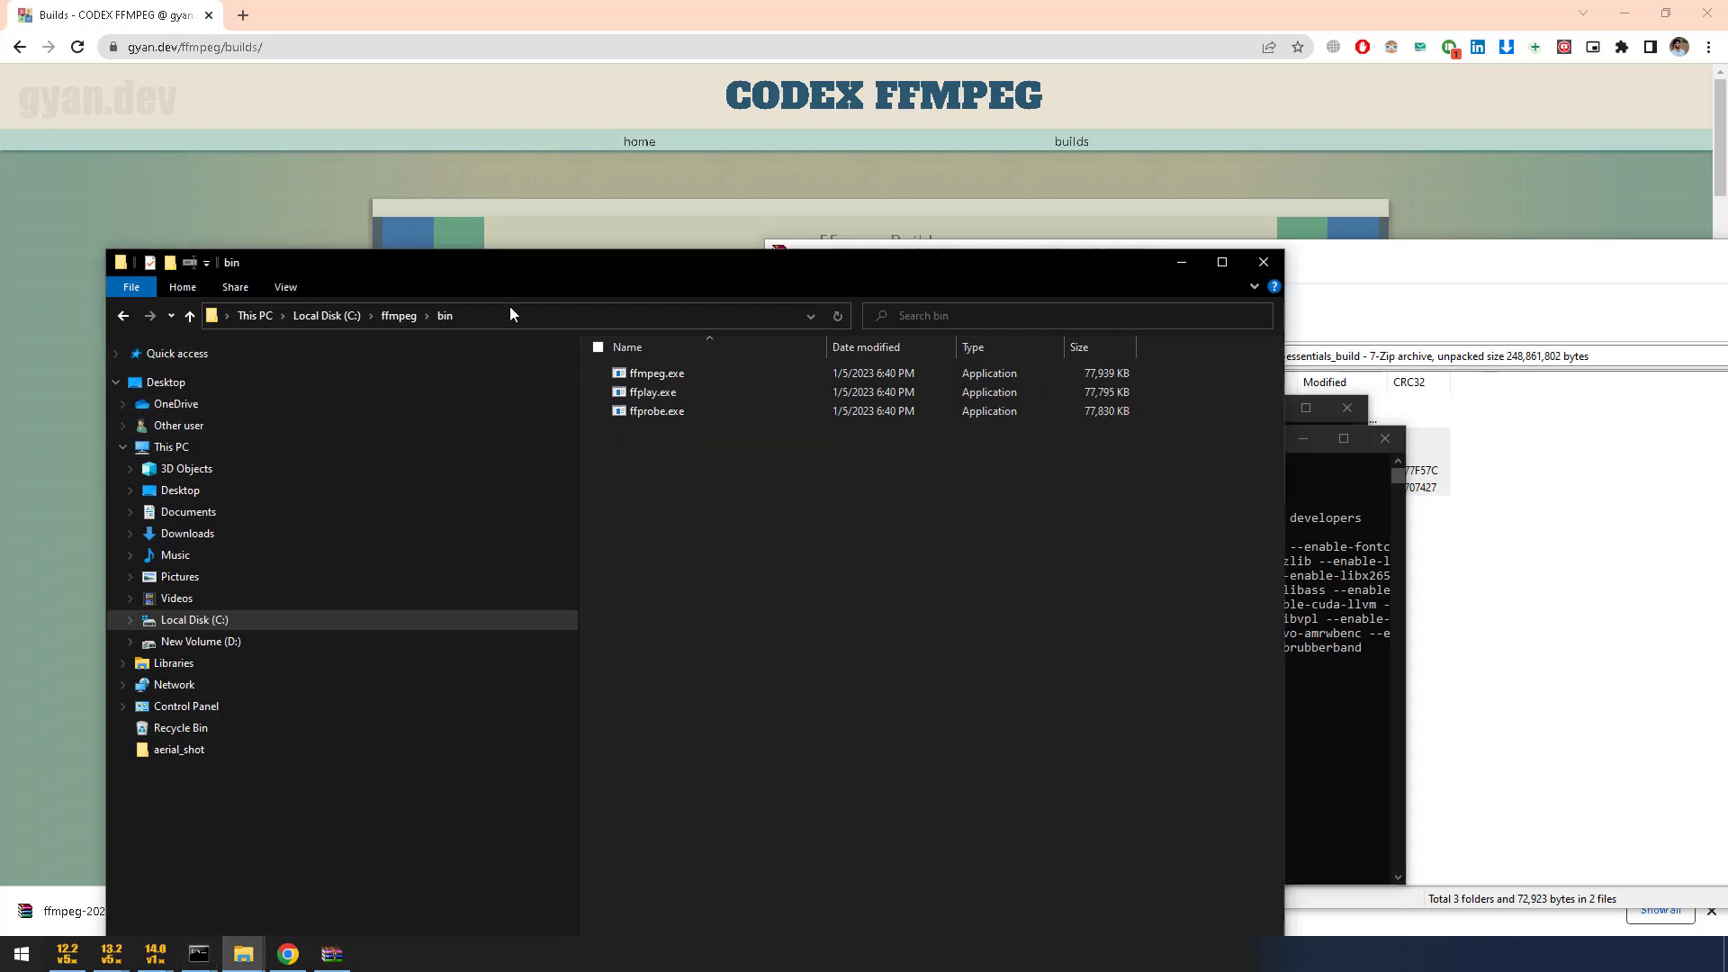
{"action": "left_click", "coordinate": [510, 315]}
{"action": "left_click", "coordinate": [799, 597]}
{"action": "left_click", "coordinate": [399, 315]}
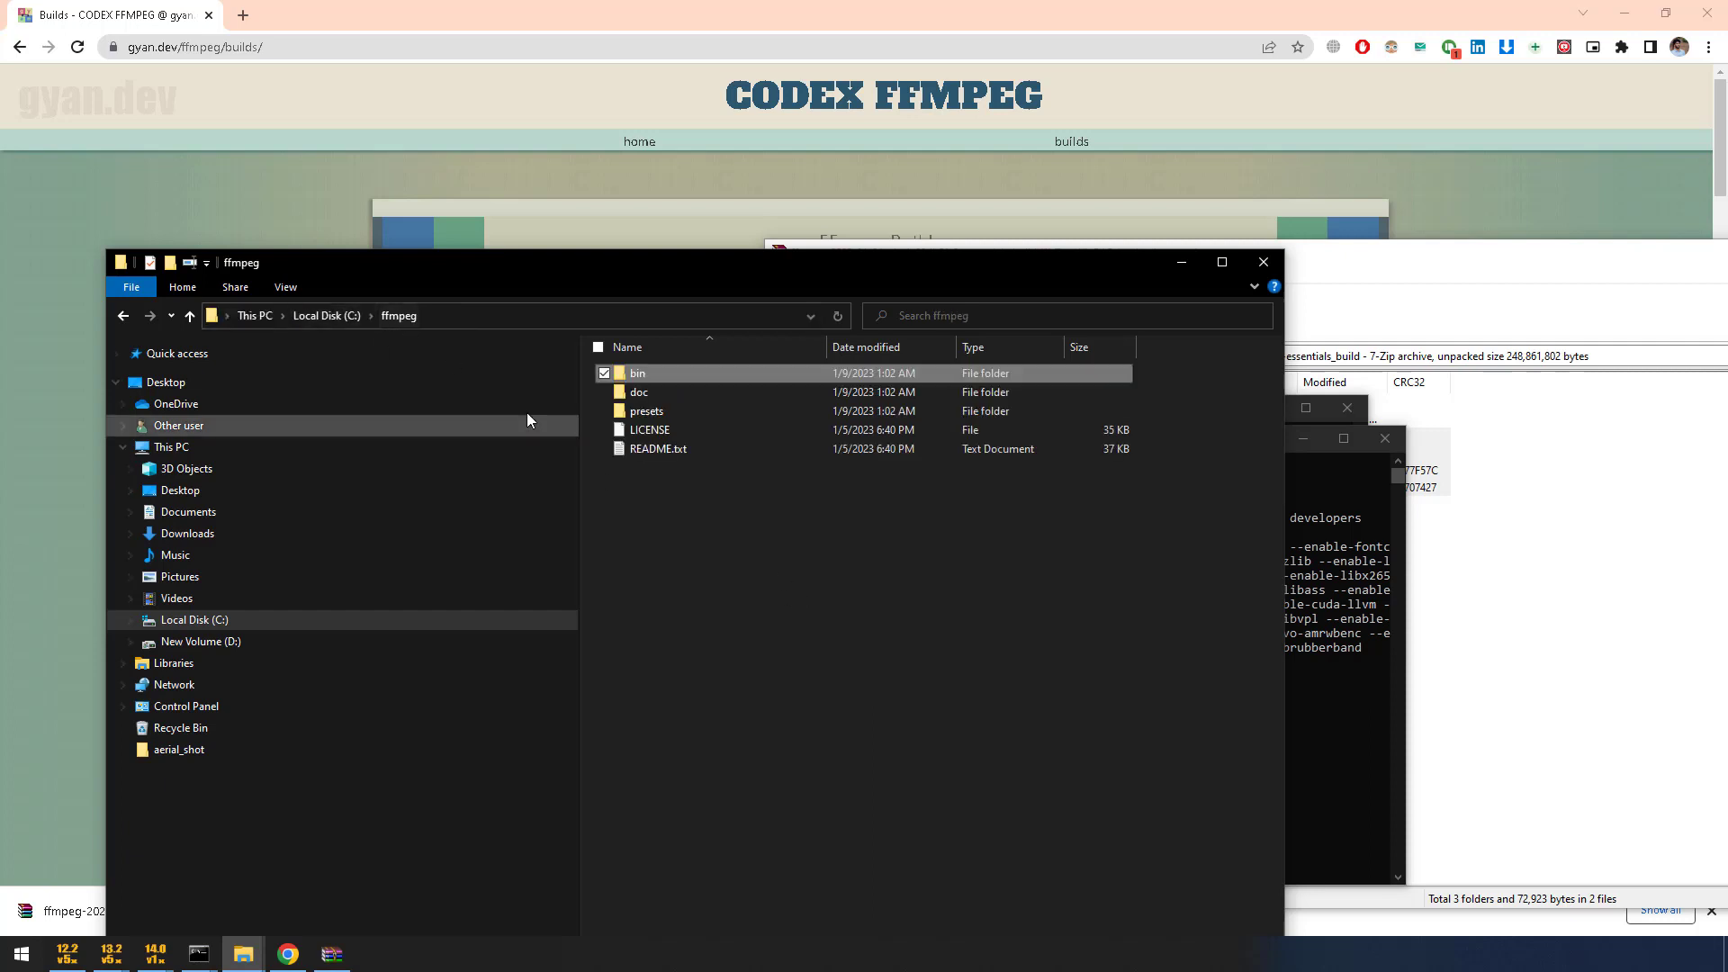
{"action": "double_click", "coordinate": [640, 374]}
{"action": "left_click", "coordinate": [513, 316]}
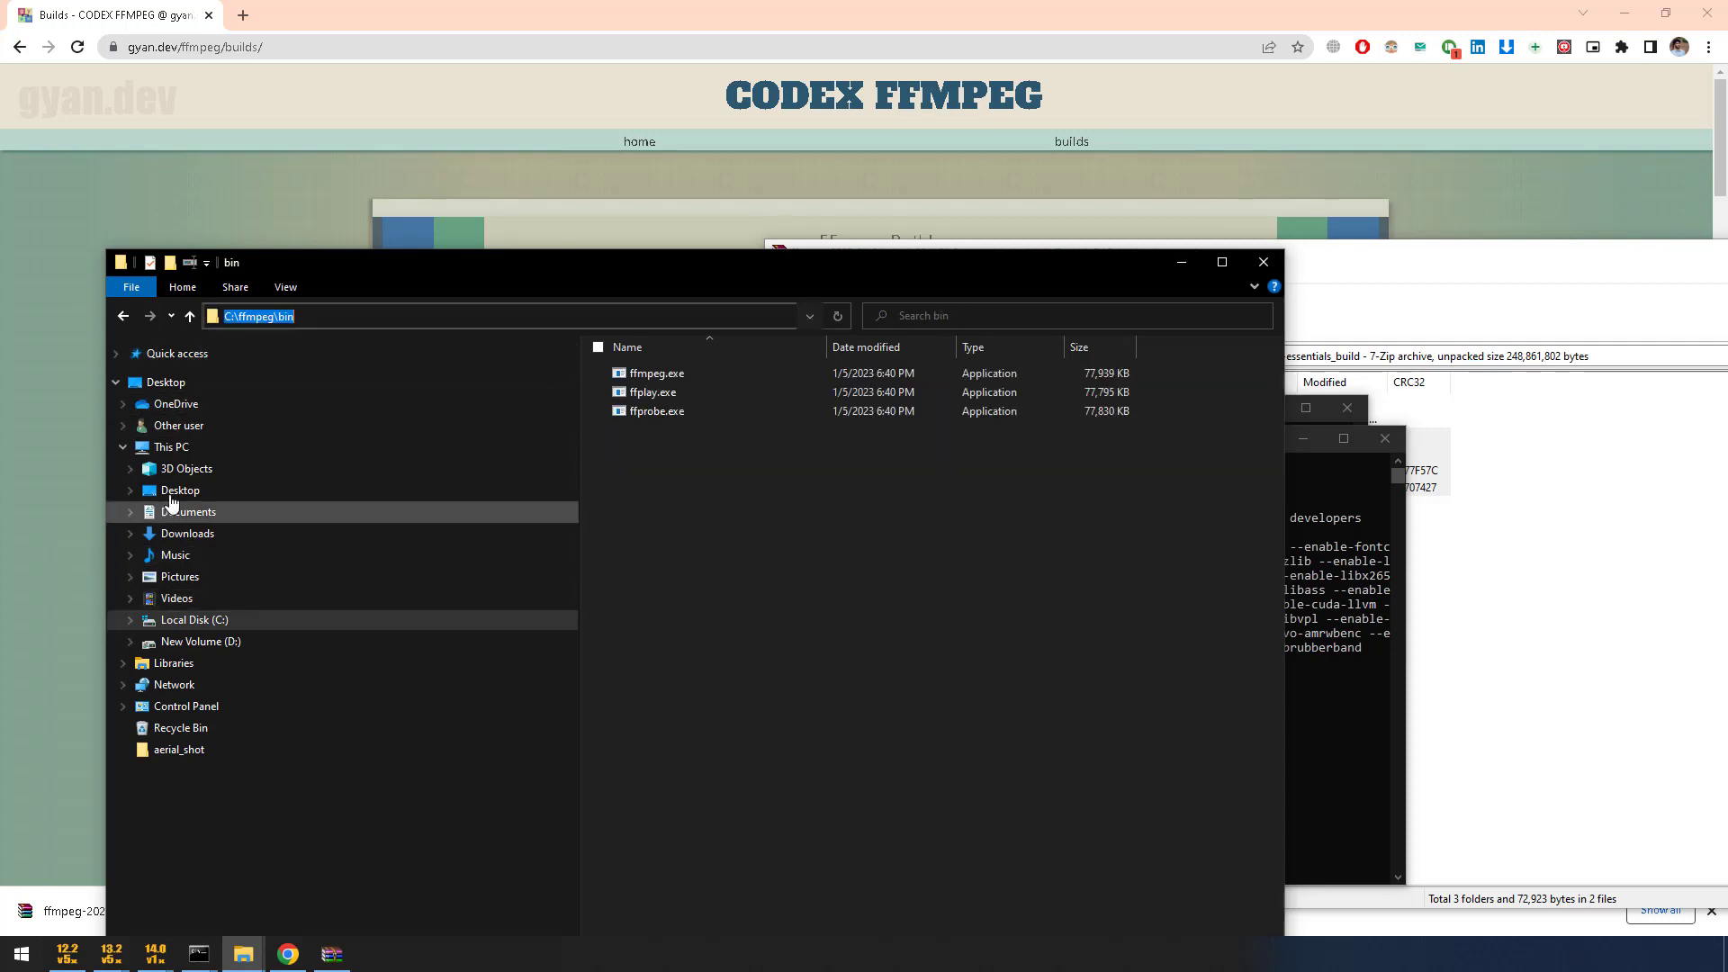
Open This PC's Properties to reach the Settings About page.
{"action": "left_click", "coordinate": [178, 450]}
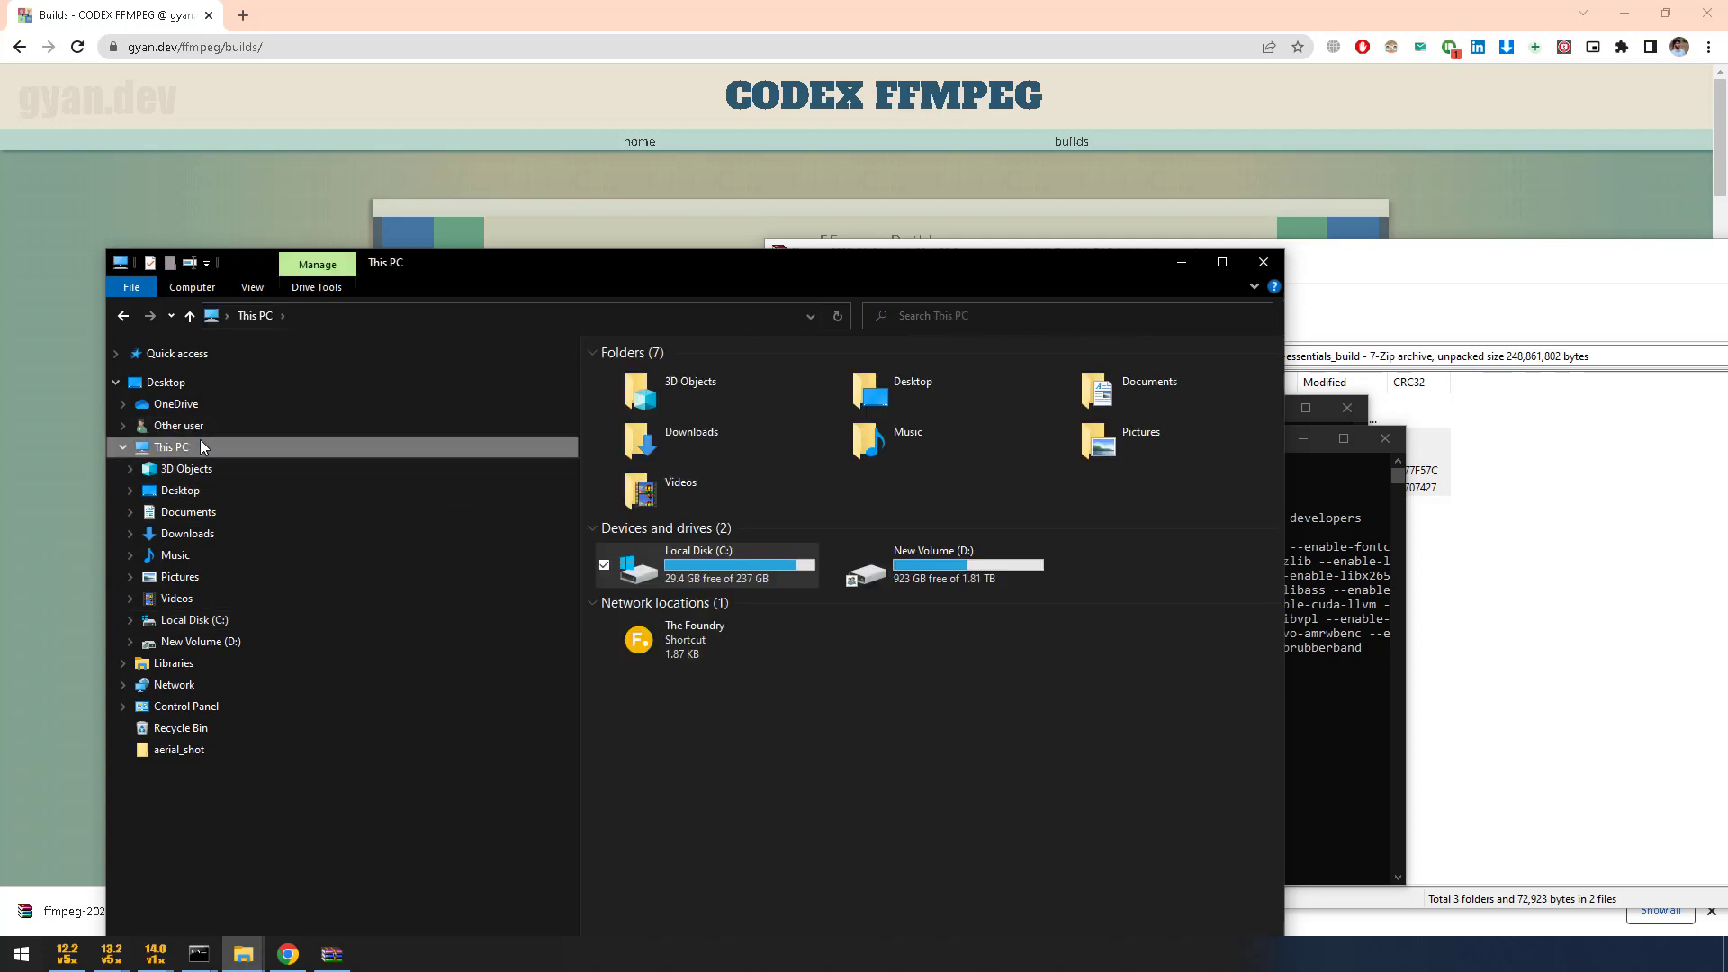
{"action": "right_click", "coordinate": [194, 447]}
{"action": "left_click", "coordinate": [294, 684]}
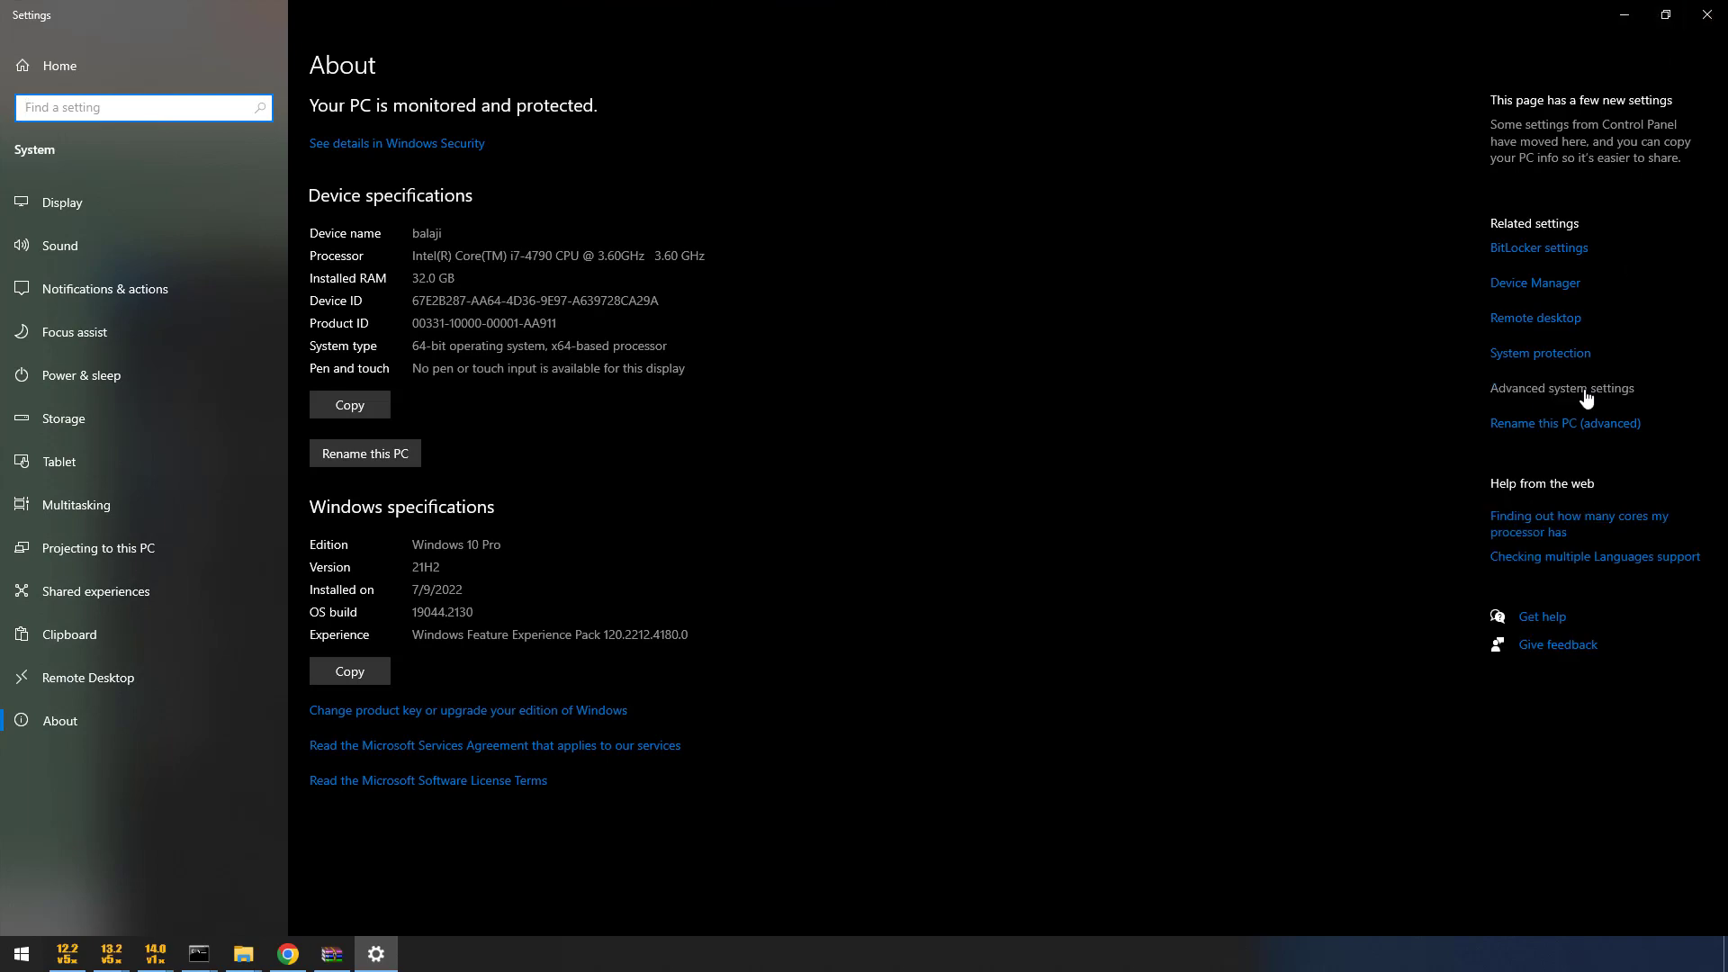
Add C:\ffmpeg\bin as a new entry in the System Path variable and save.
{"action": "left_click", "coordinate": [1584, 392]}
{"action": "left_click", "coordinate": [409, 454]}
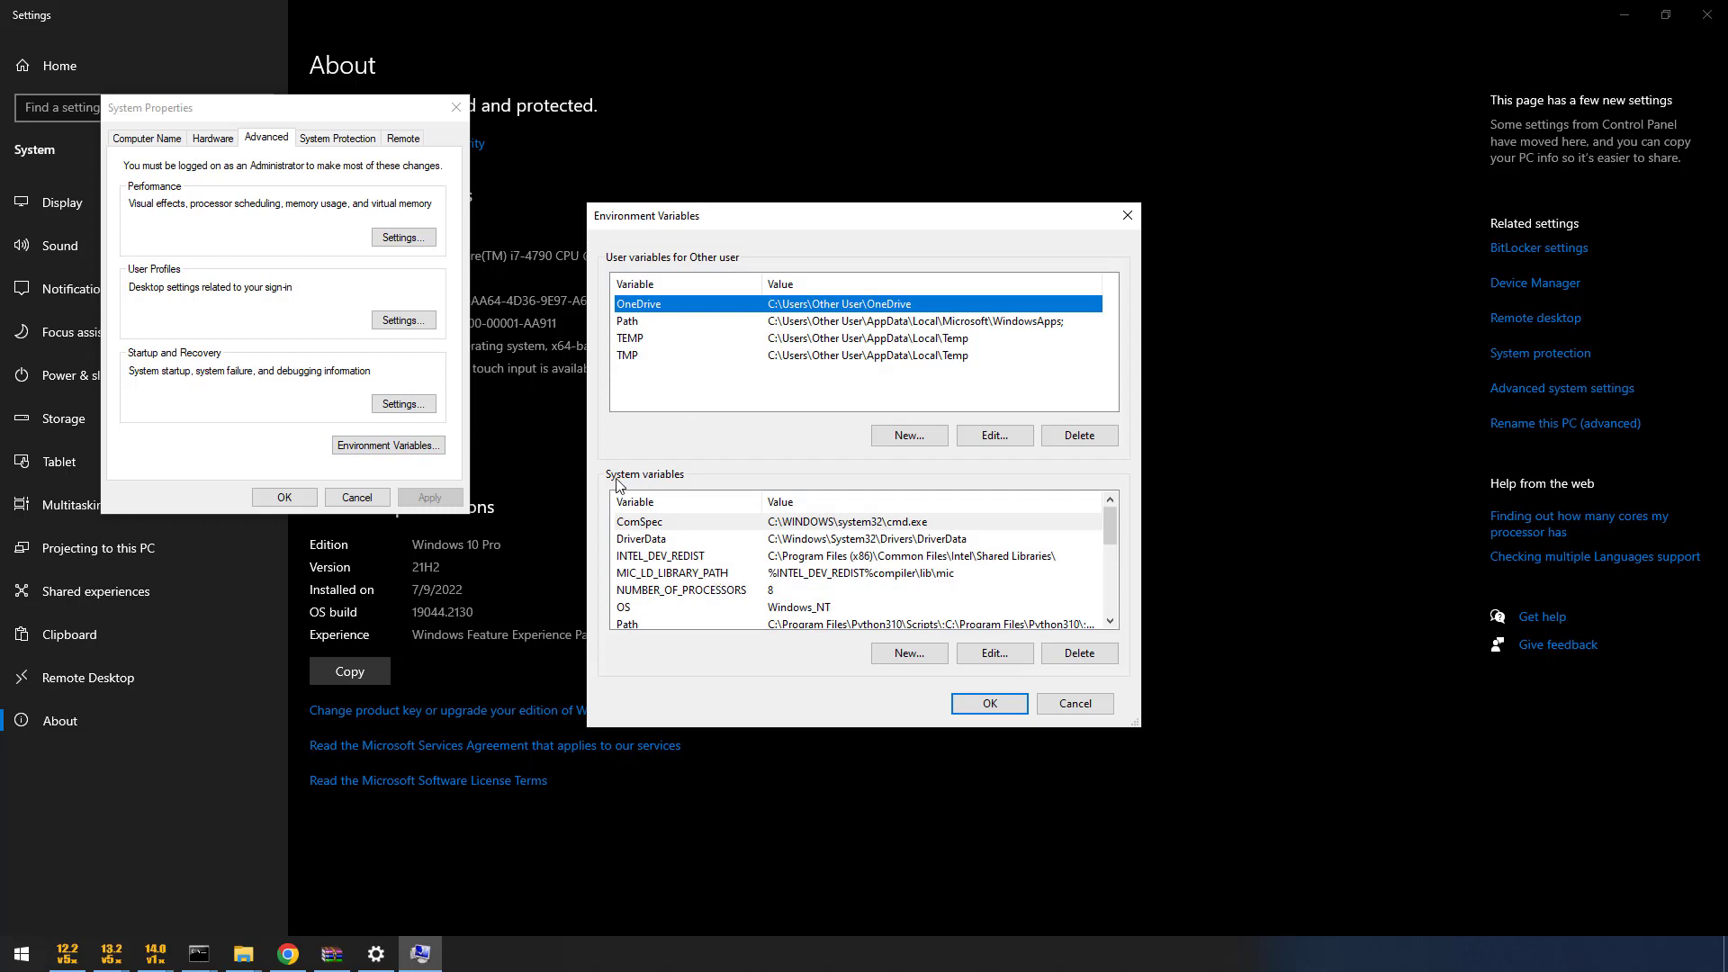
{"action": "scroll", "coordinate": [688, 545], "scroll_direction": "down", "scroll_amount": 1}
{"action": "left_click", "coordinate": [654, 576]}
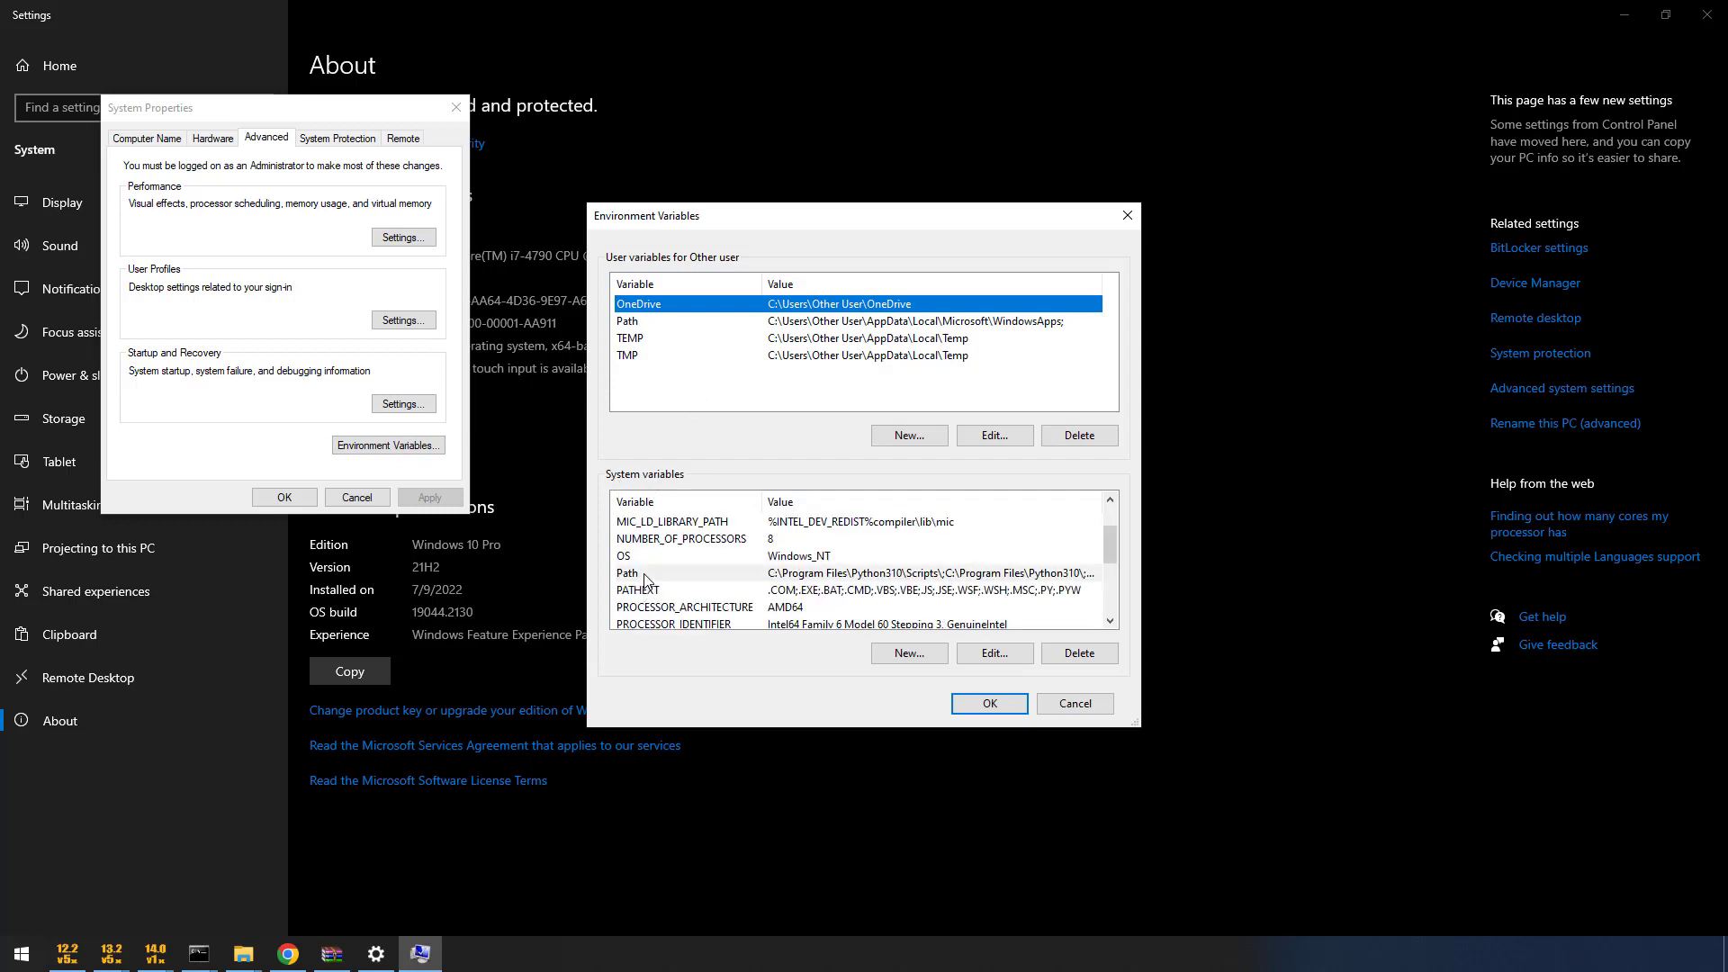
{"action": "left_click", "coordinate": [990, 653]}
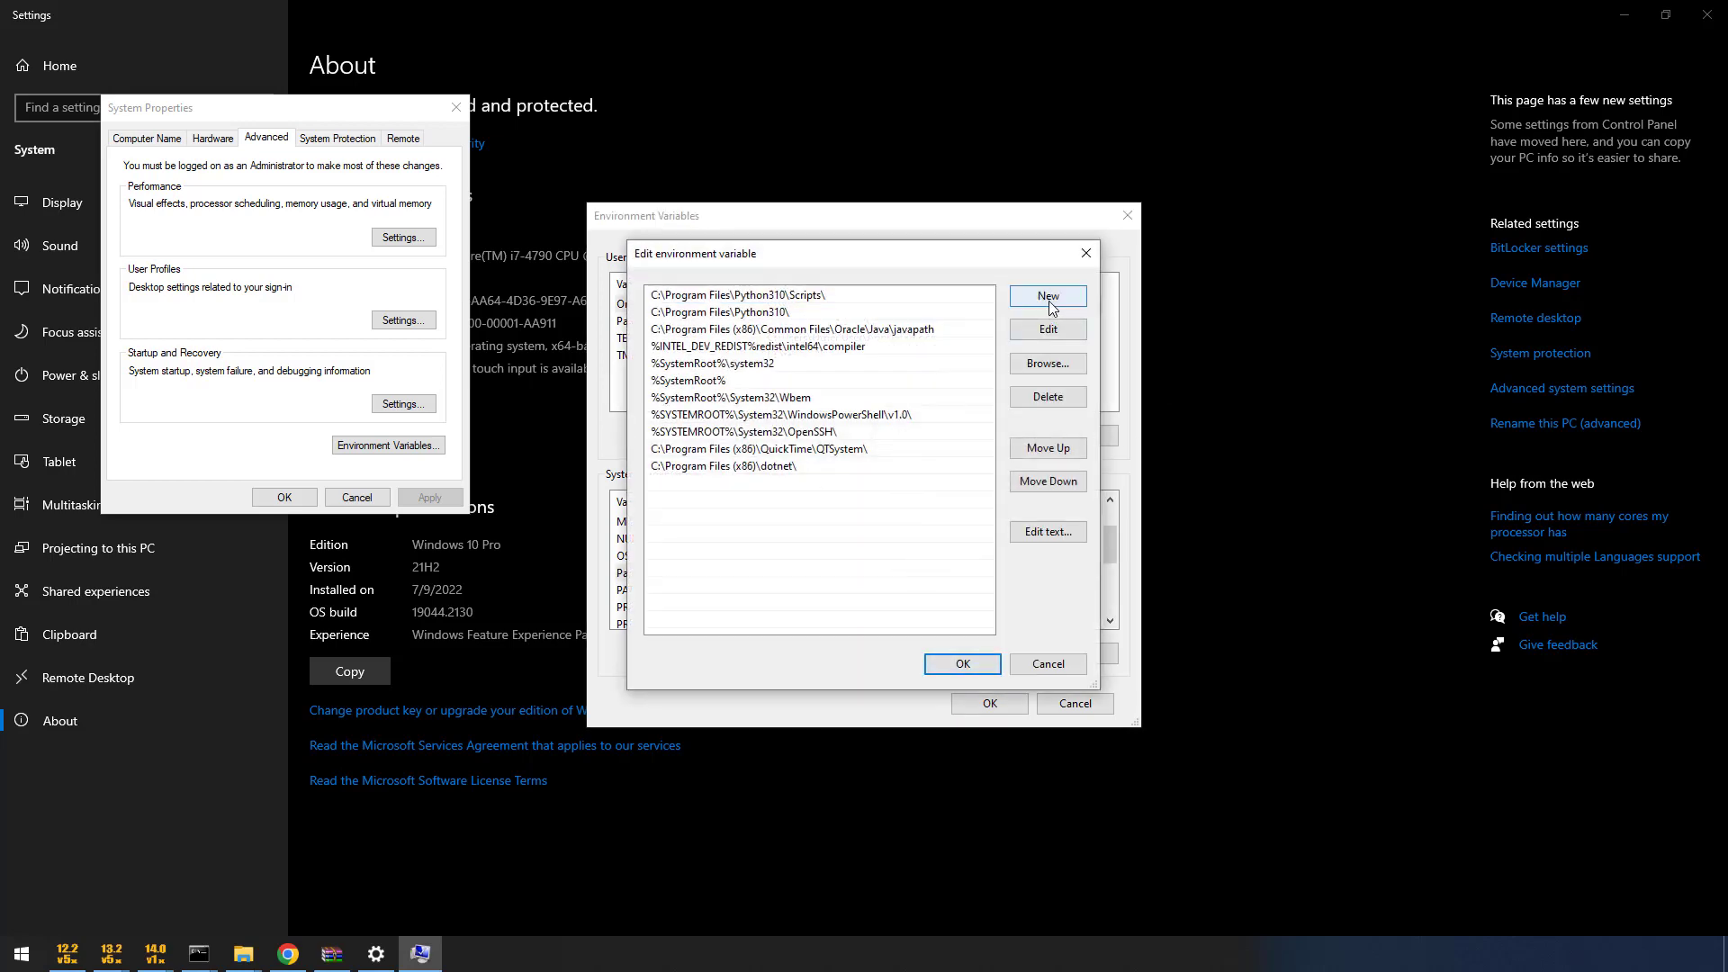
{"action": "left_click", "coordinate": [1026, 302]}
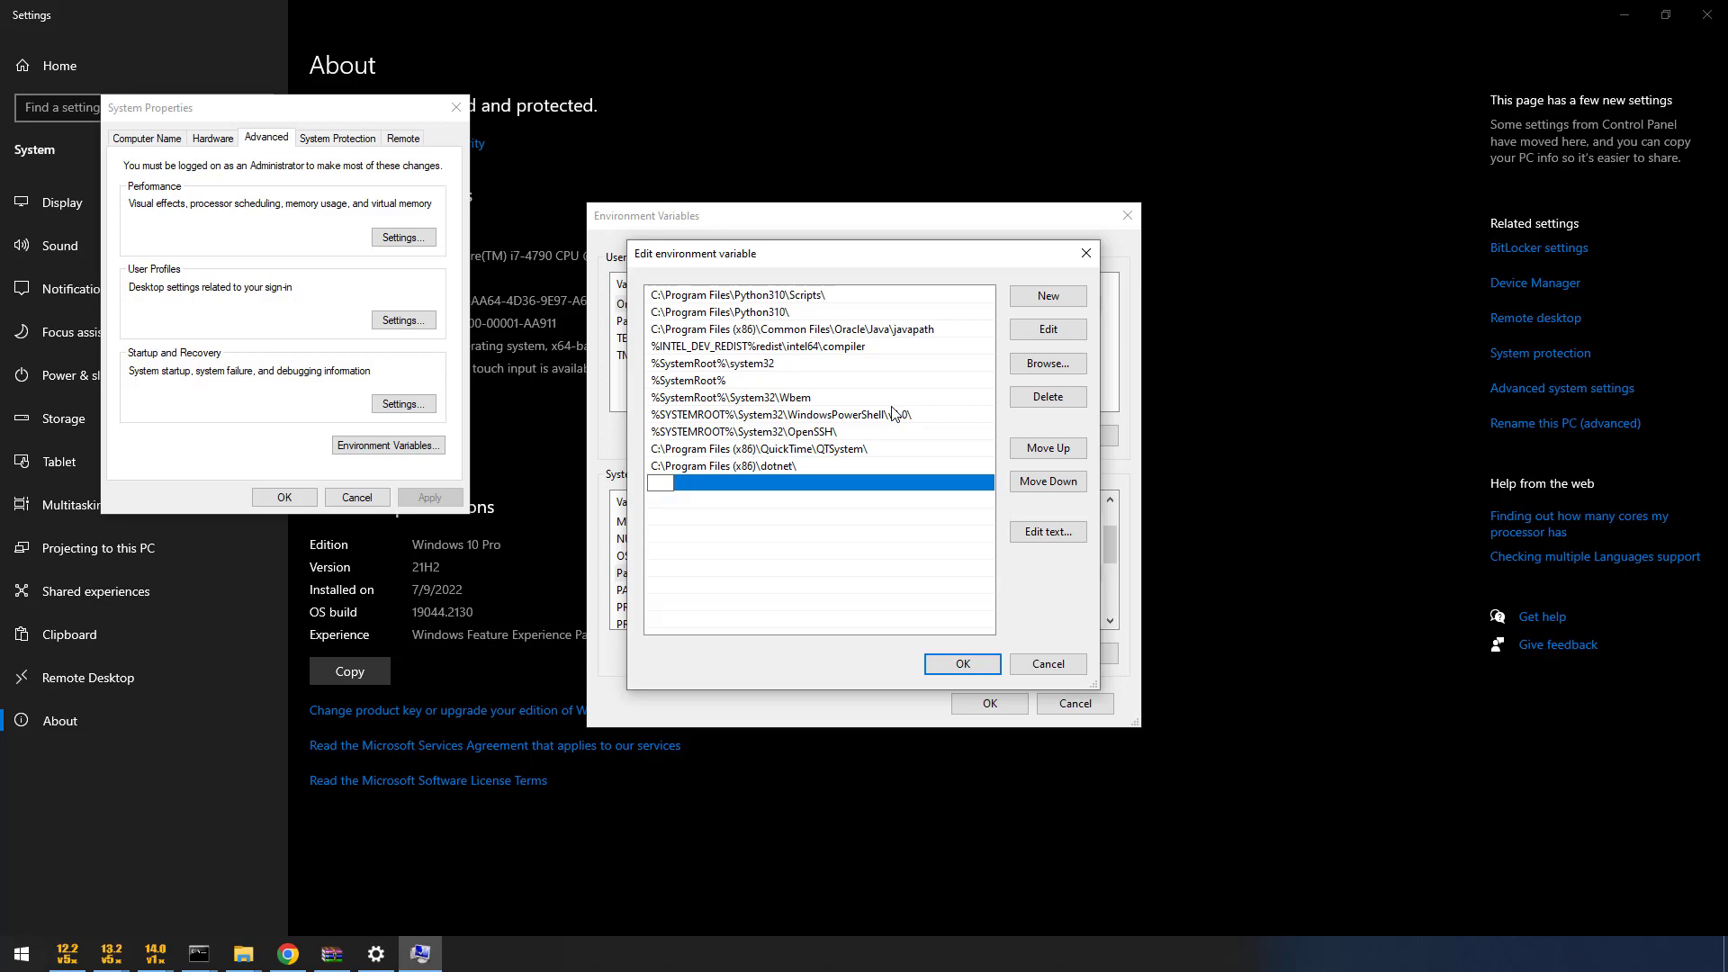
{"action": "left_click", "coordinate": [960, 666]}
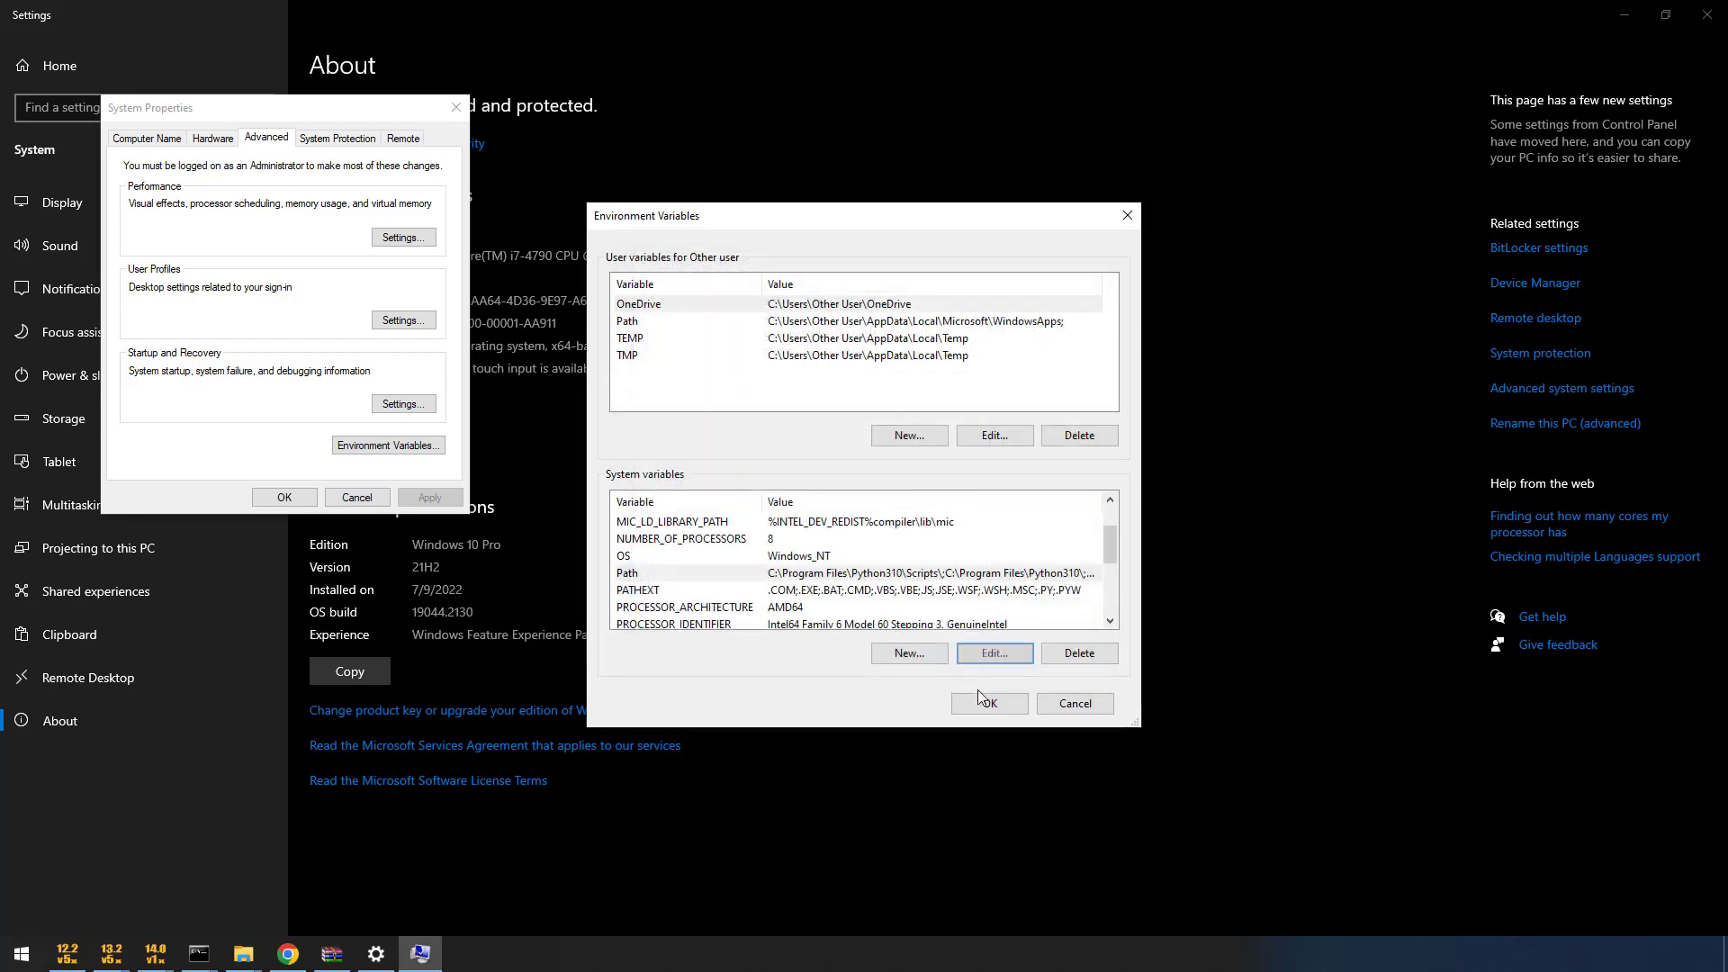
{"action": "left_click", "coordinate": [981, 697]}
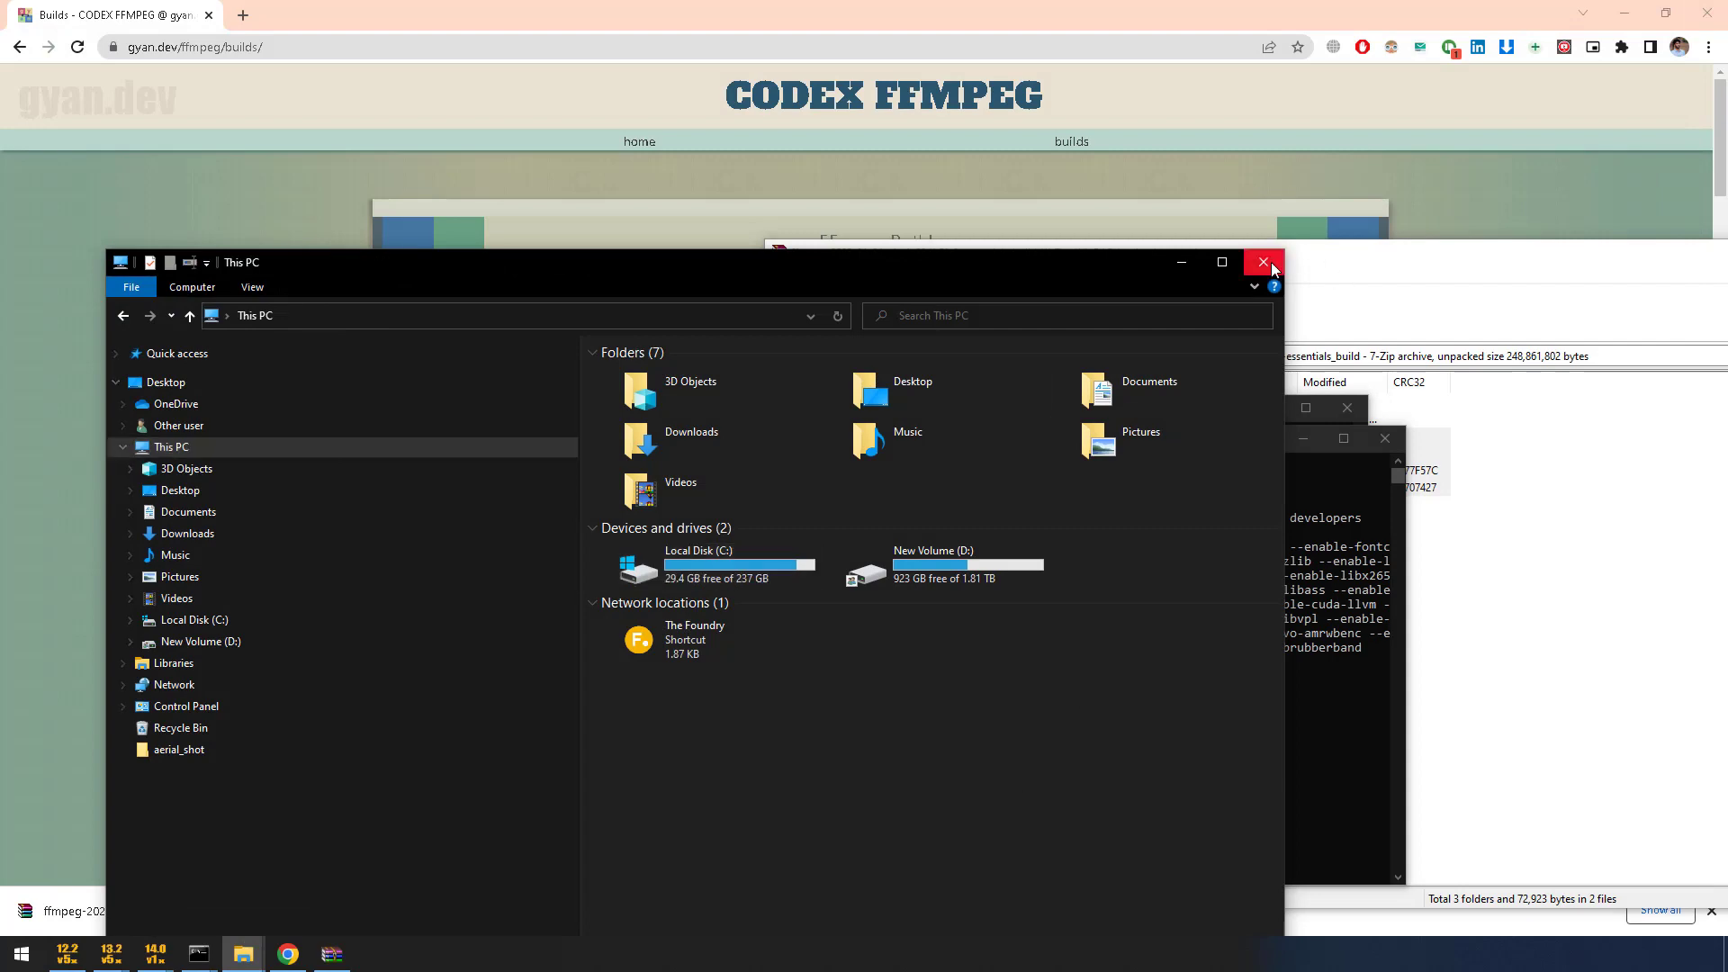
Close File Explorer, both console windows and the WinRAR window.
{"action": "left_click", "coordinate": [1264, 262]}
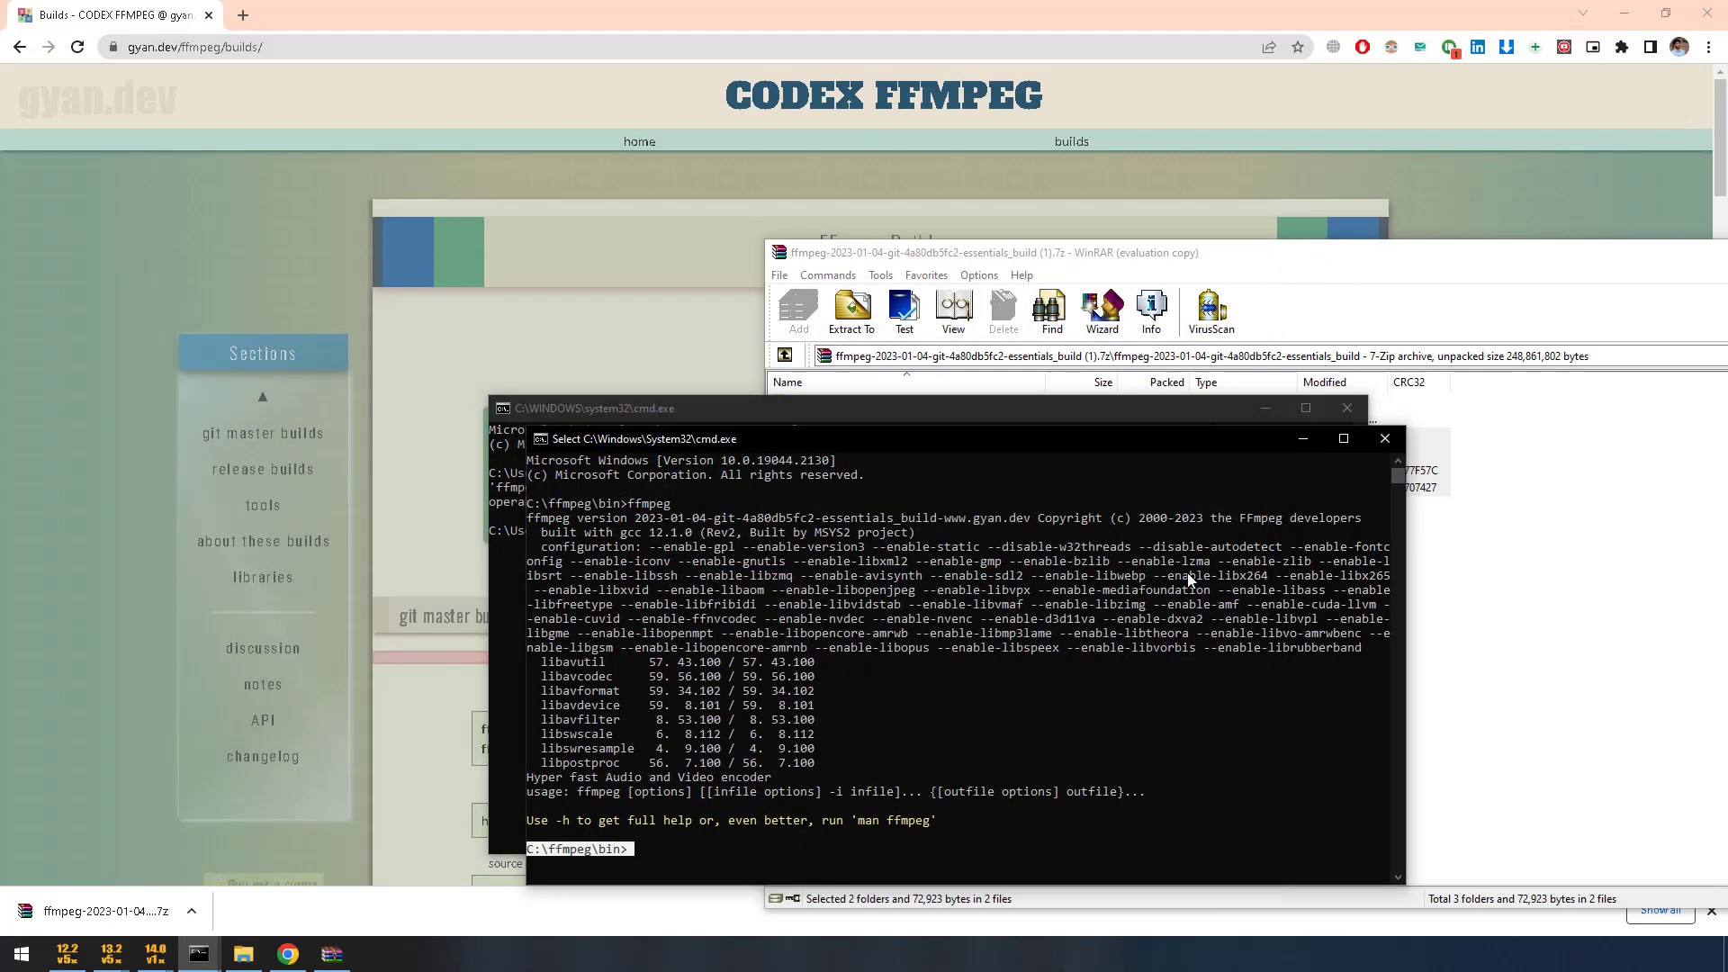
{"action": "left_click", "coordinate": [1385, 439]}
{"action": "left_click", "coordinate": [1347, 408]}
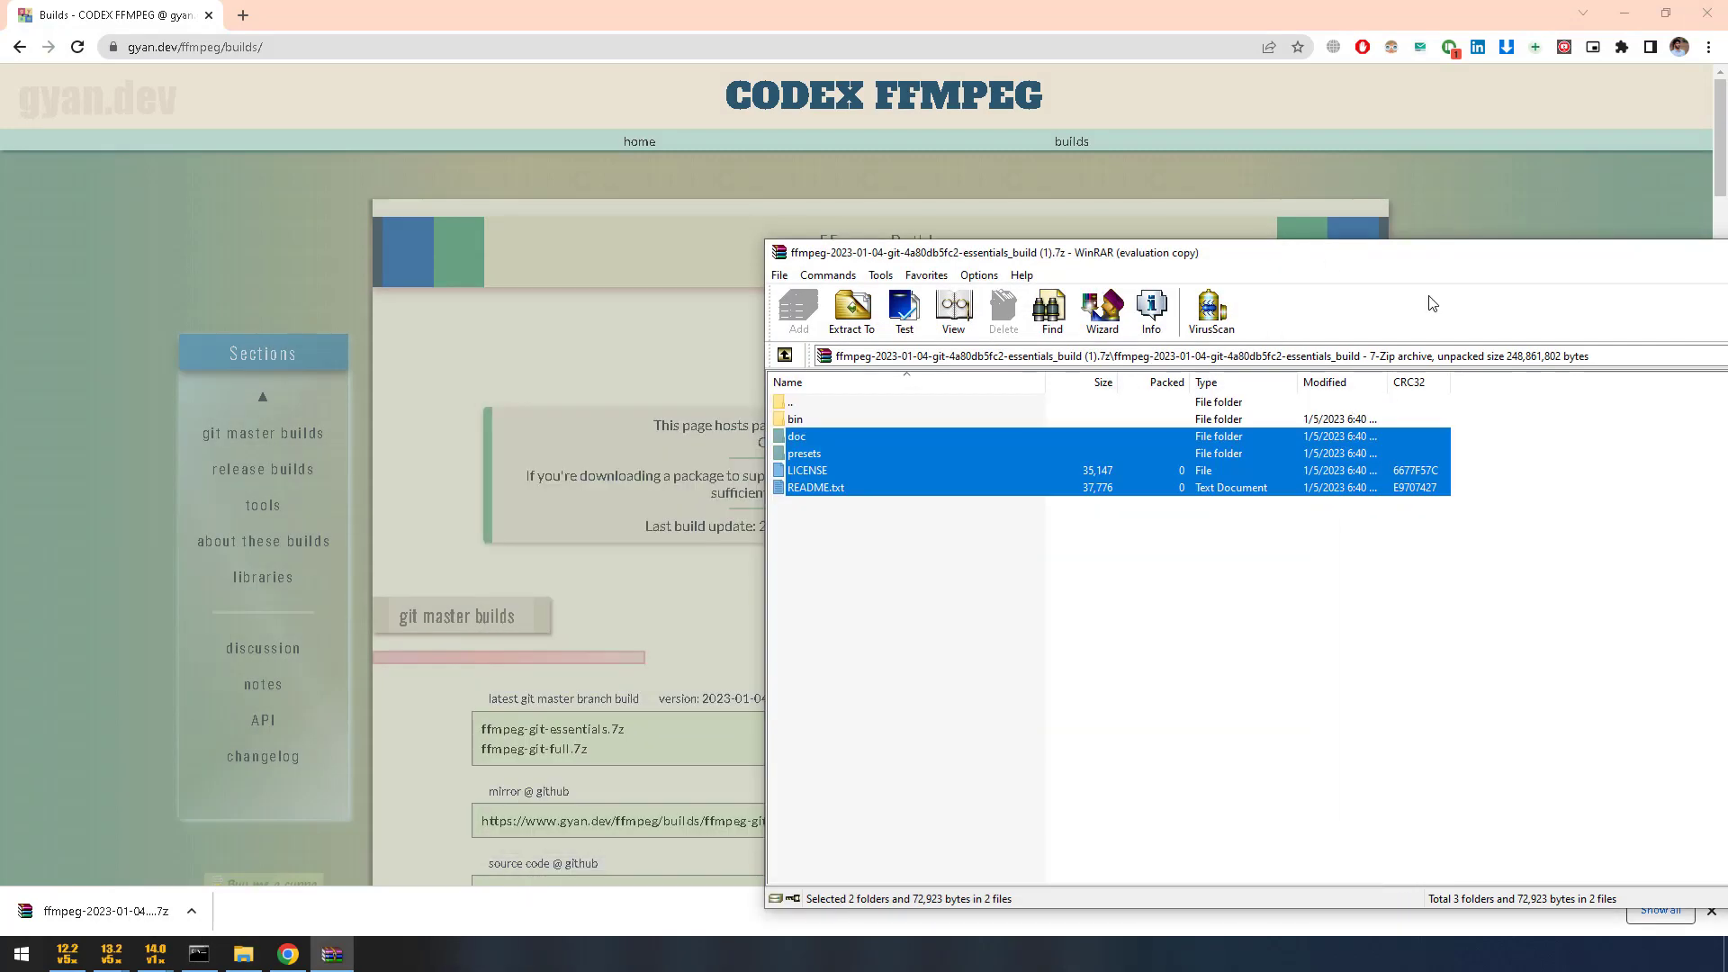
{"action": "left_click_drag", "start_coordinate": [1449, 250], "coordinate": [1096, 274]}
{"action": "left_click", "coordinate": [1676, 275]}
{"action": "left_click", "coordinate": [1708, 11]}
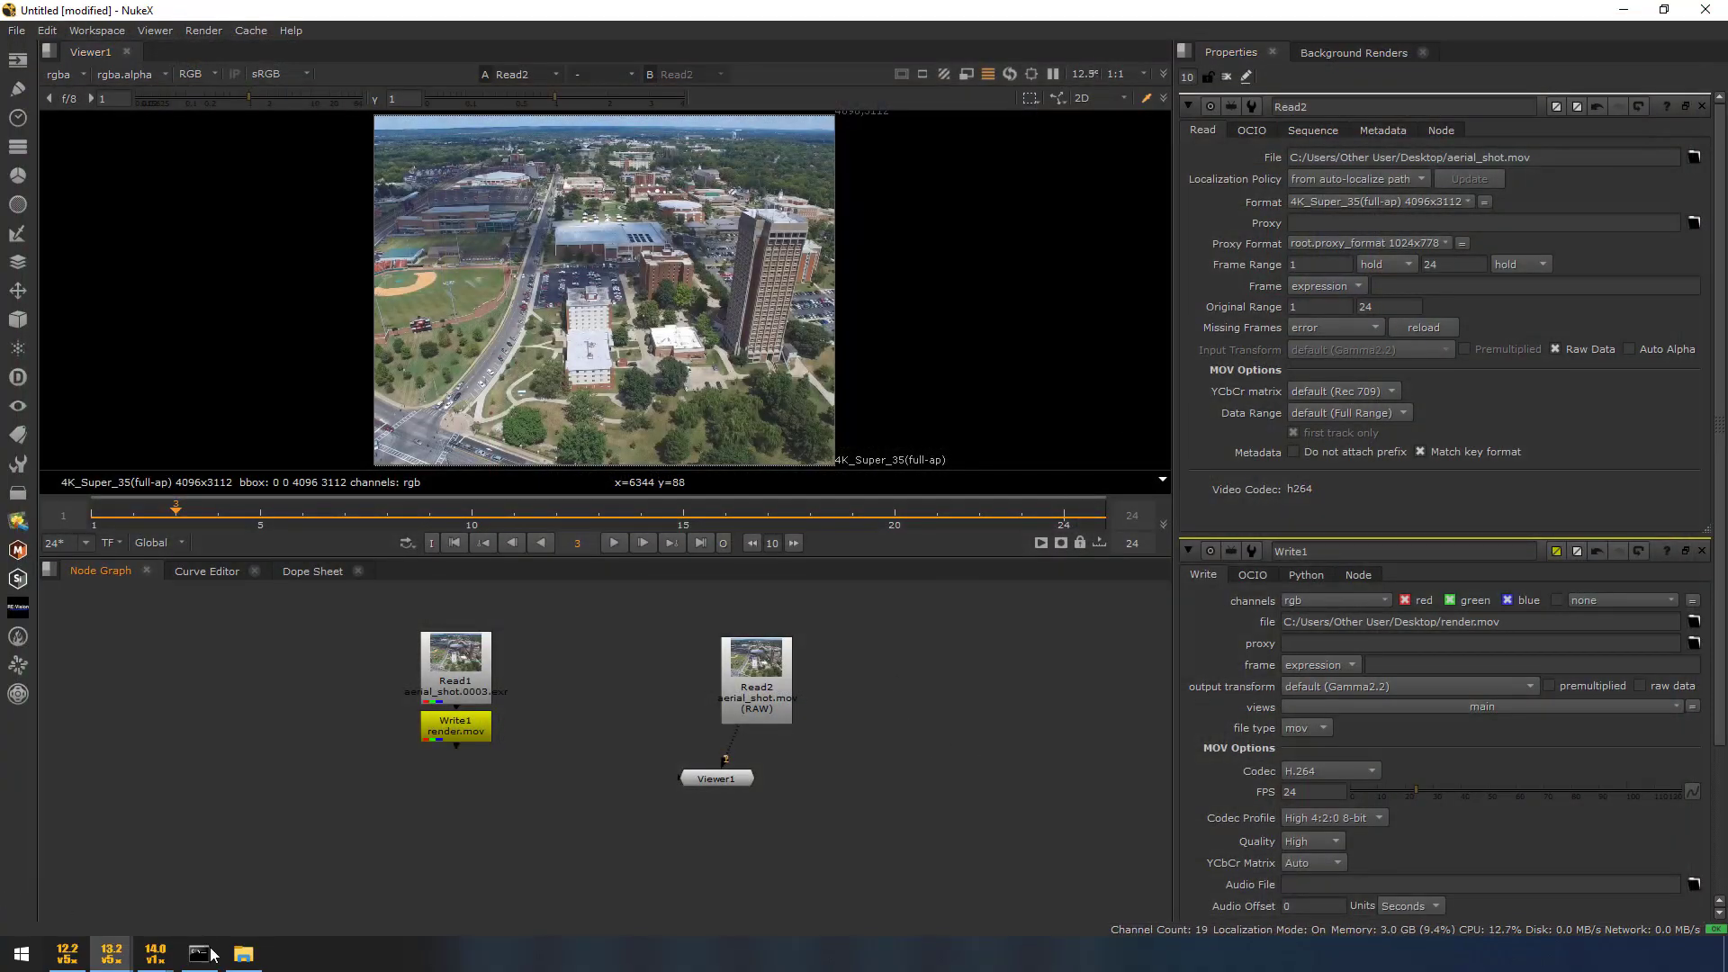
Minimize the leftover console and bring the NukeX script back to the front.
{"action": "left_click", "coordinate": [206, 956]}
{"action": "left_click", "coordinate": [1456, 162]}
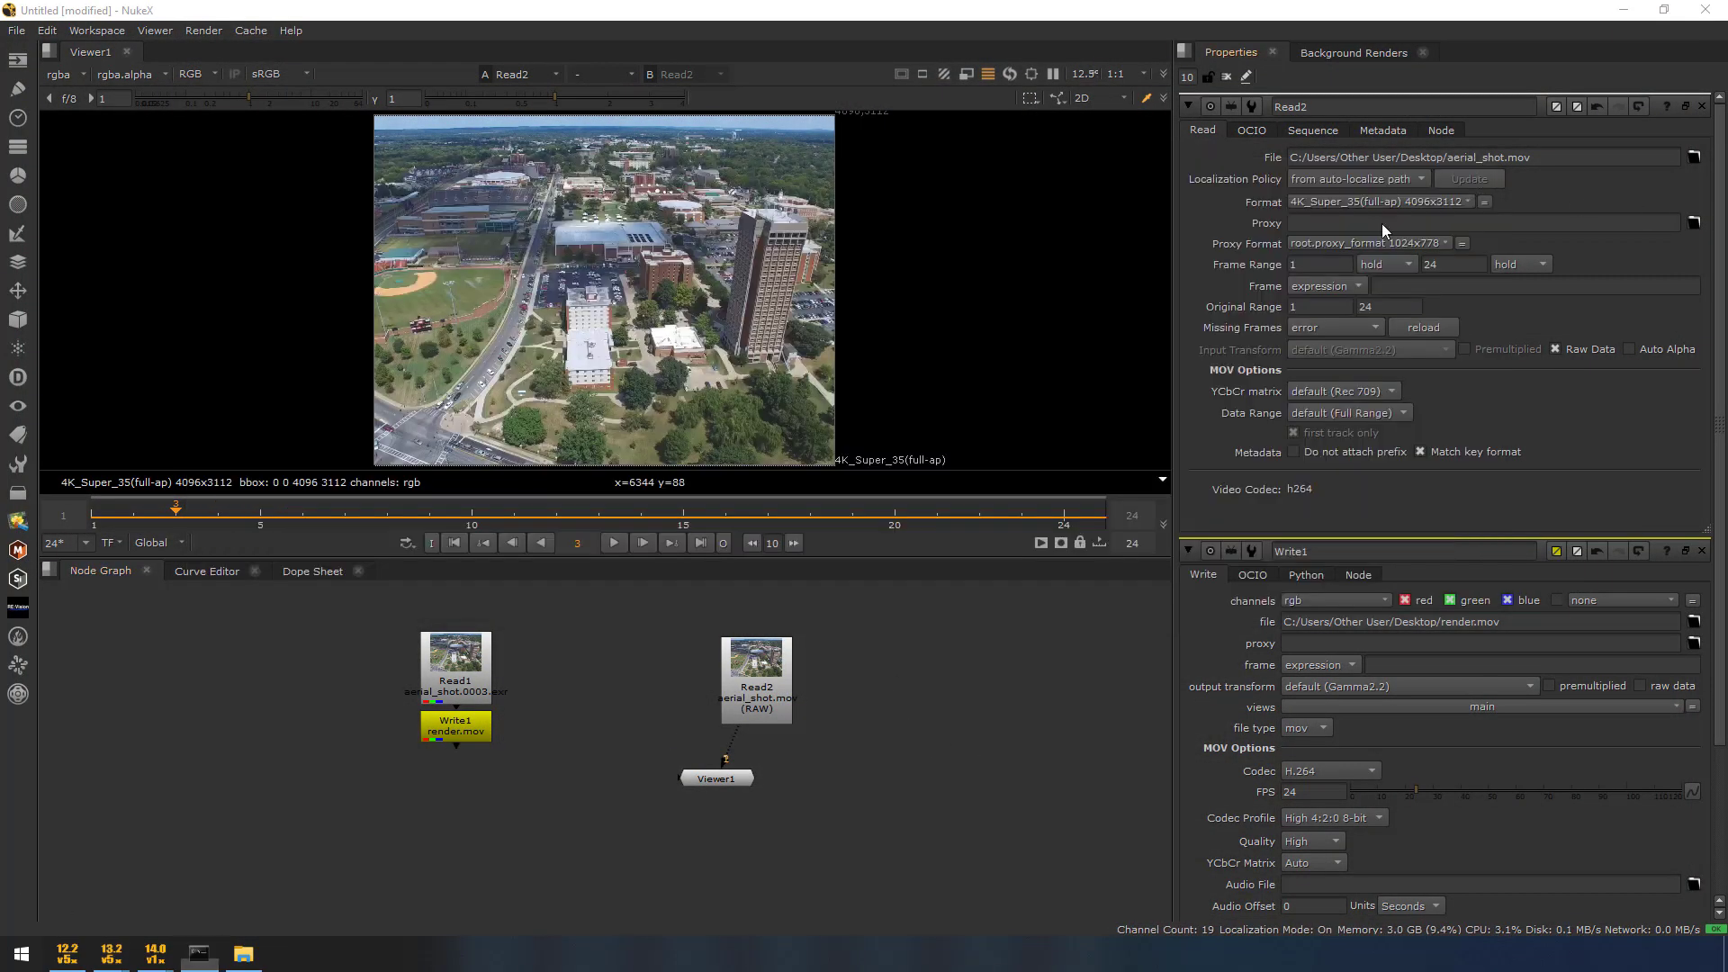
{"action": "left_click", "coordinate": [295, 811]}
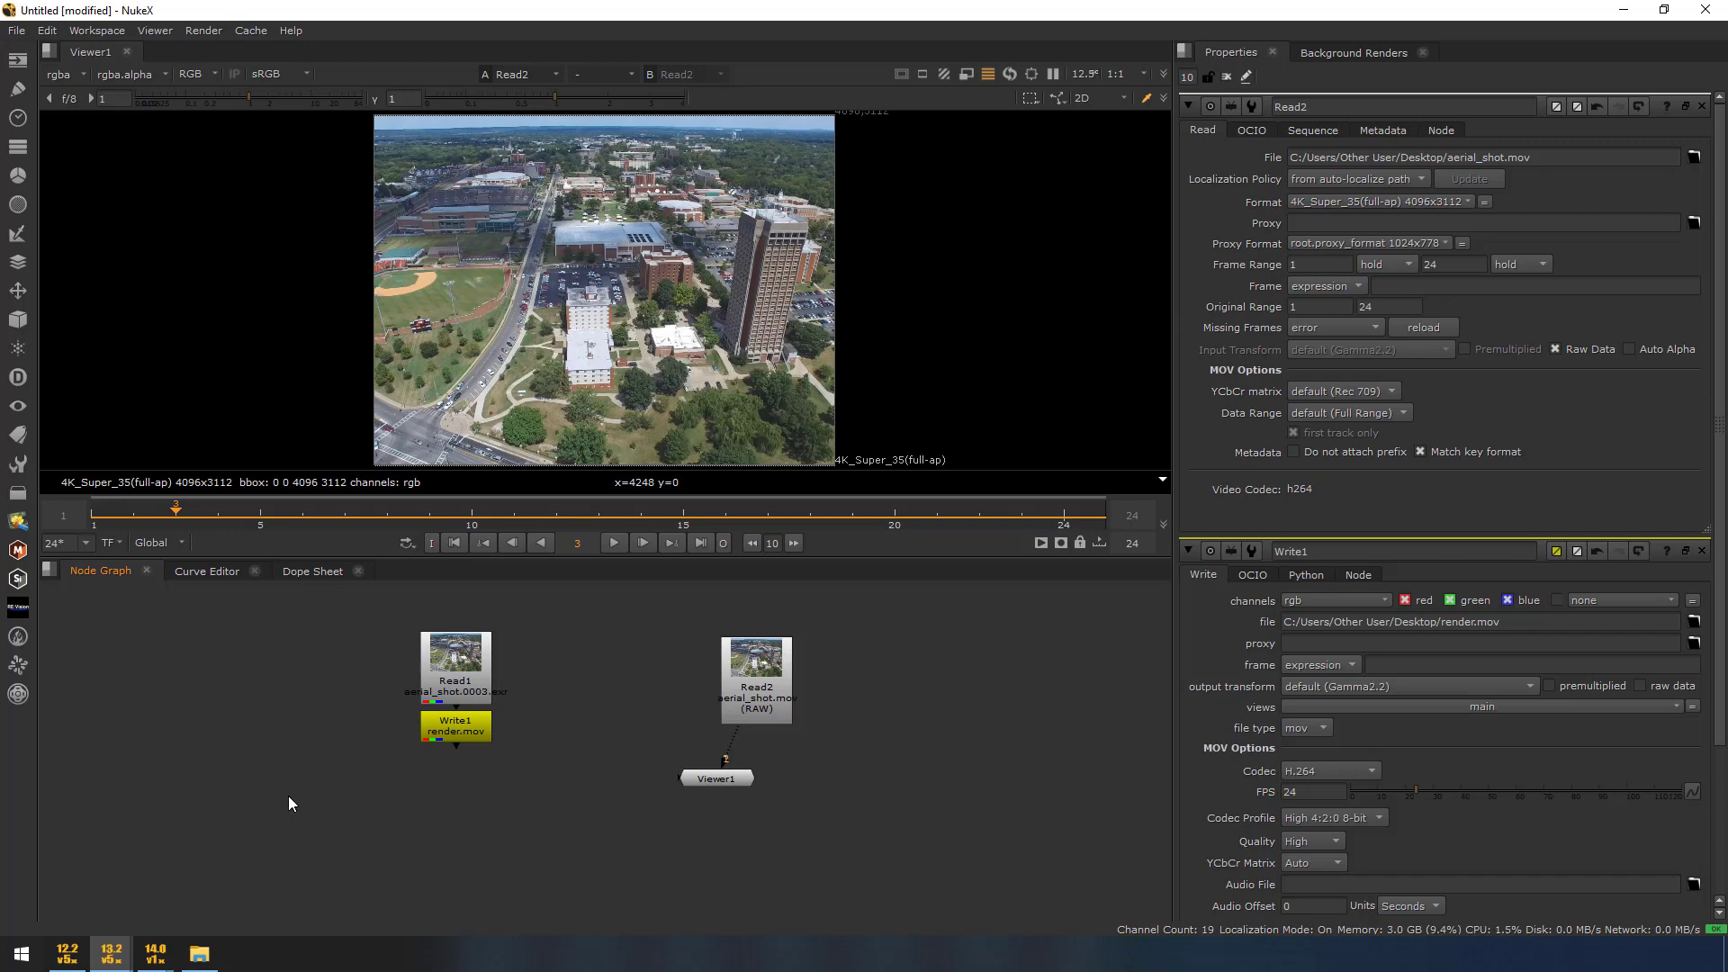
Launch a fresh Command Prompt with cmd from the Run box.
{"action": "key", "text": "super"}
{"action": "type", "text": "run"}
{"action": "key", "text": "Return"}
{"action": "type", "text": "cm"}
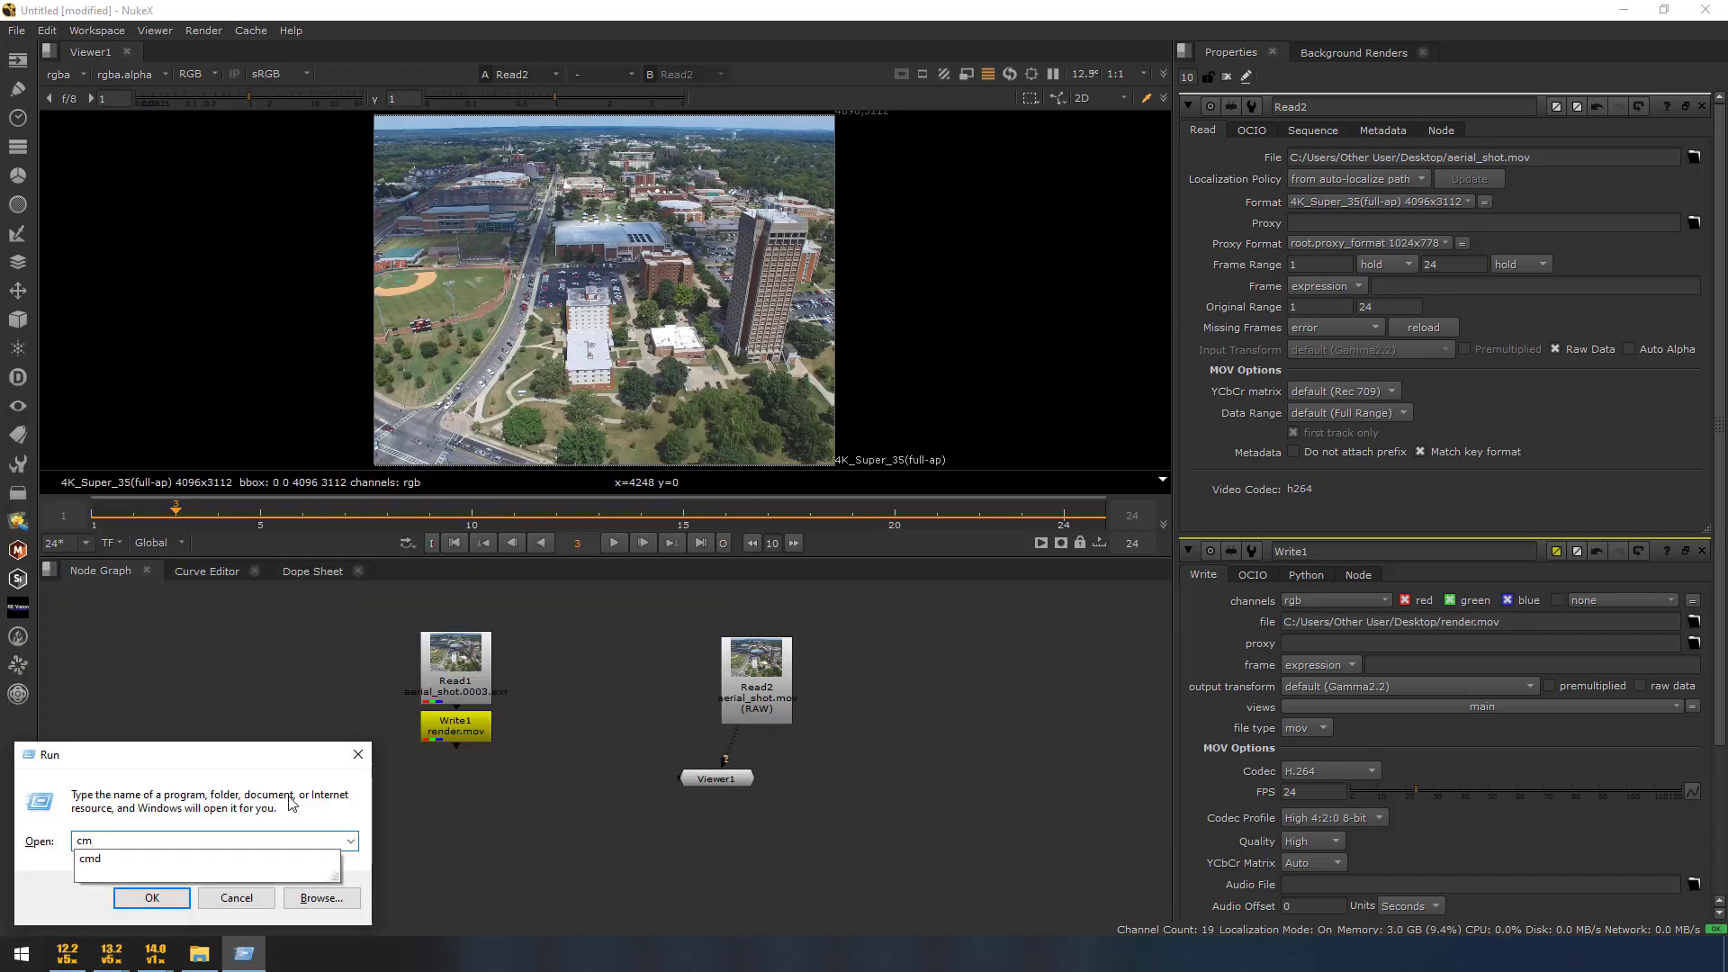
{"action": "type", "text": "d"}
{"action": "key", "text": "Return"}
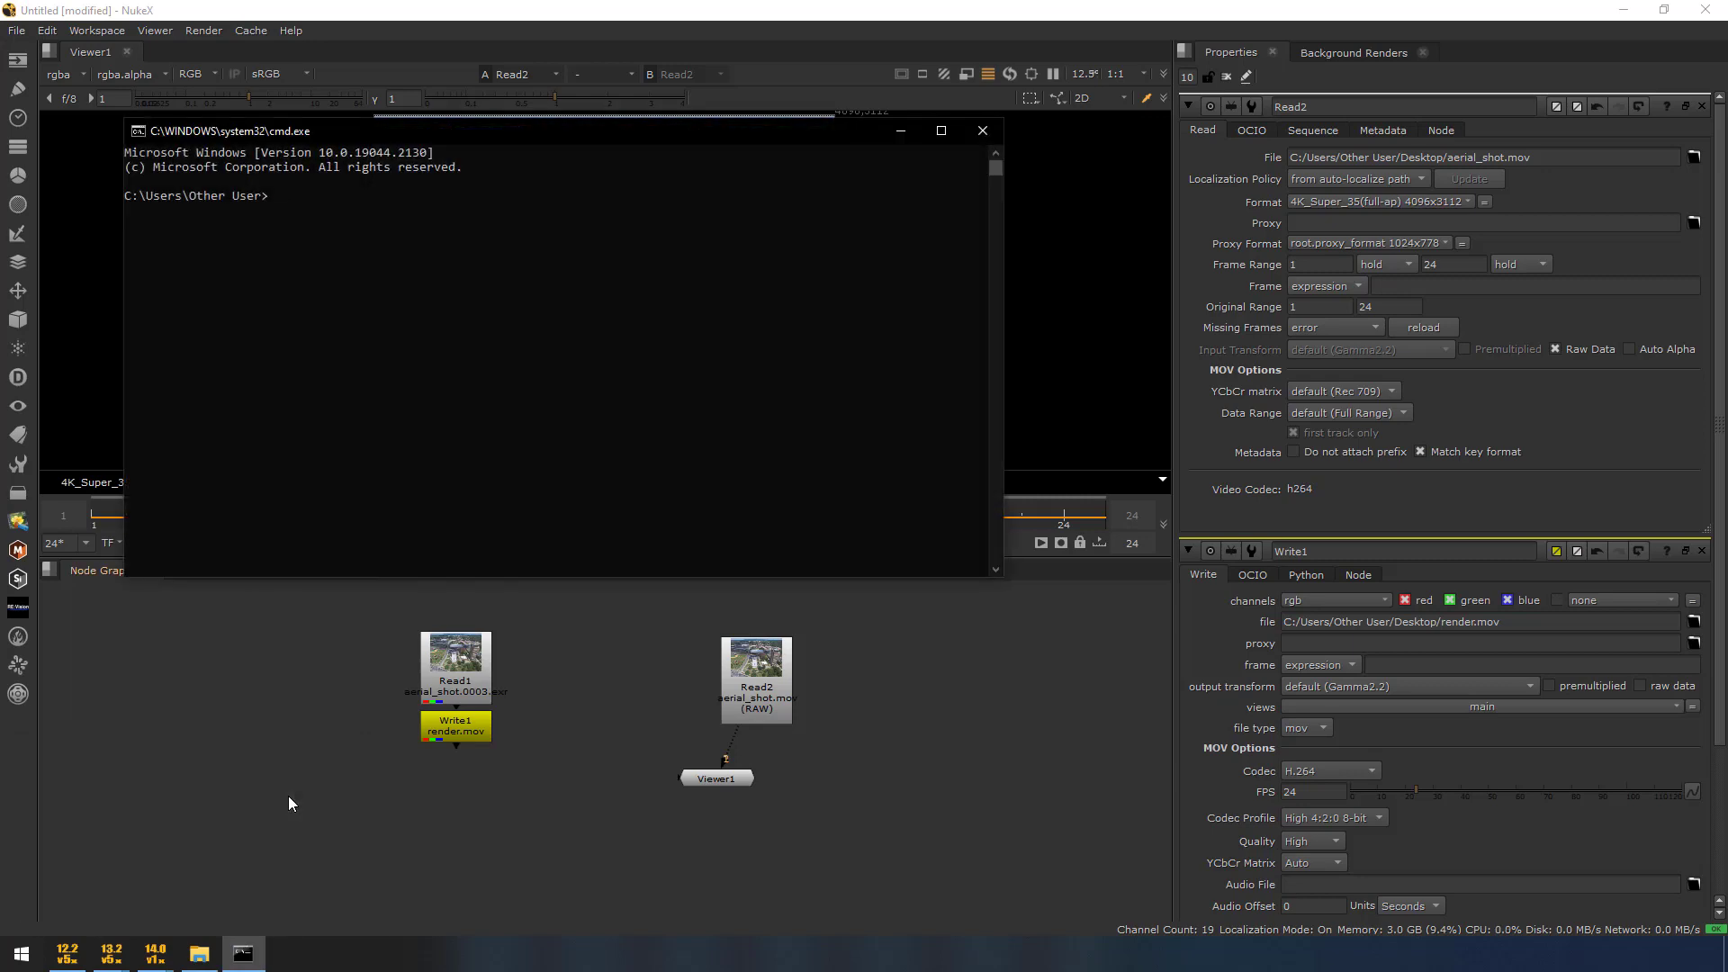
Run ffmpeg and check it prints the 2023-01-04 build banner and usage.
{"action": "type", "text": "ffmpeg"}
{"action": "key", "text": "Return"}
{"action": "left_click_drag", "start_coordinate": [535, 526], "coordinate": [76, 184]}
{"action": "left_click", "coordinate": [1623, 9]}
{"action": "left_click_drag", "start_coordinate": [576, 141], "coordinate": [984, 56]}
{"action": "left_click", "coordinate": [805, 459]}
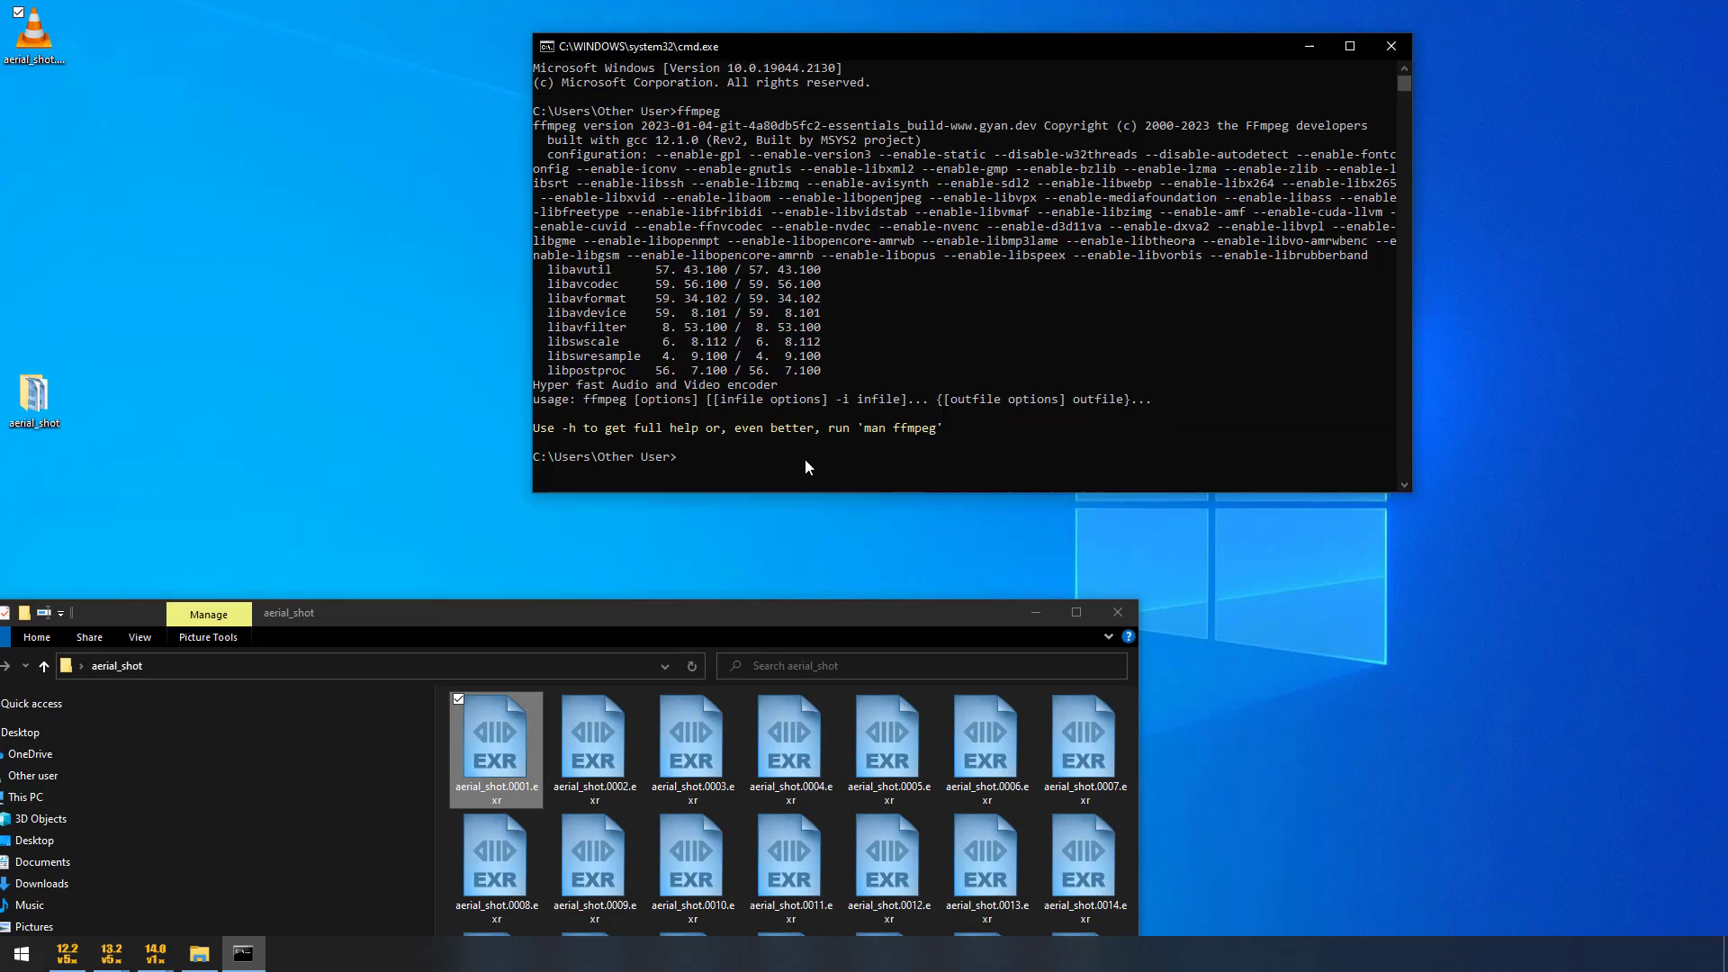